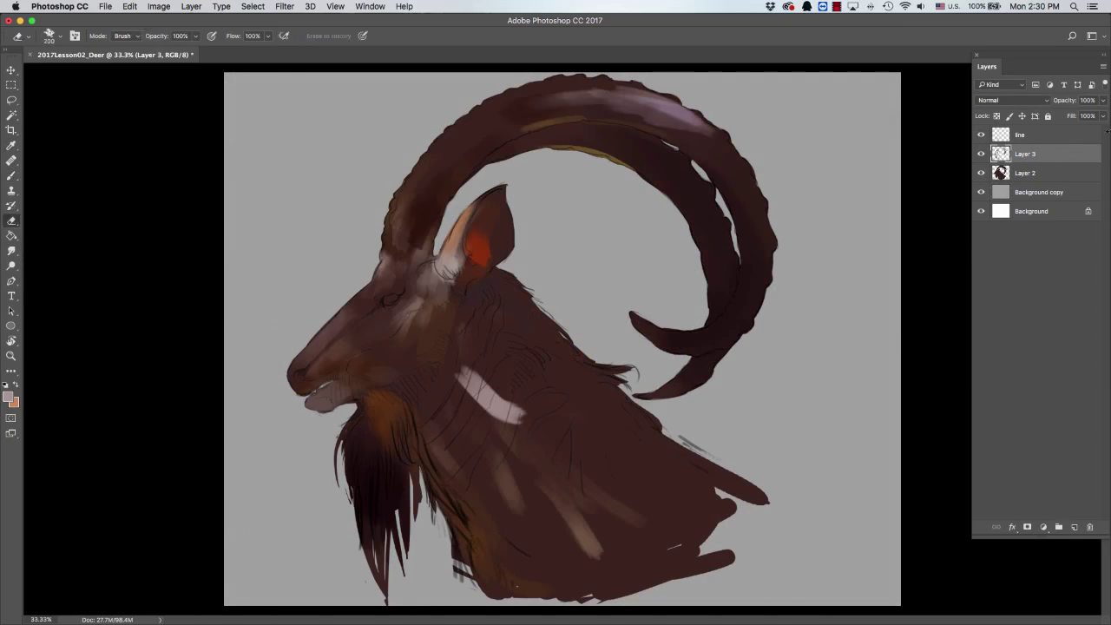
Brush broad translucent mauve-grey light over the animal's neck and shoulder on Layer 3 with a large brush.
key("b")
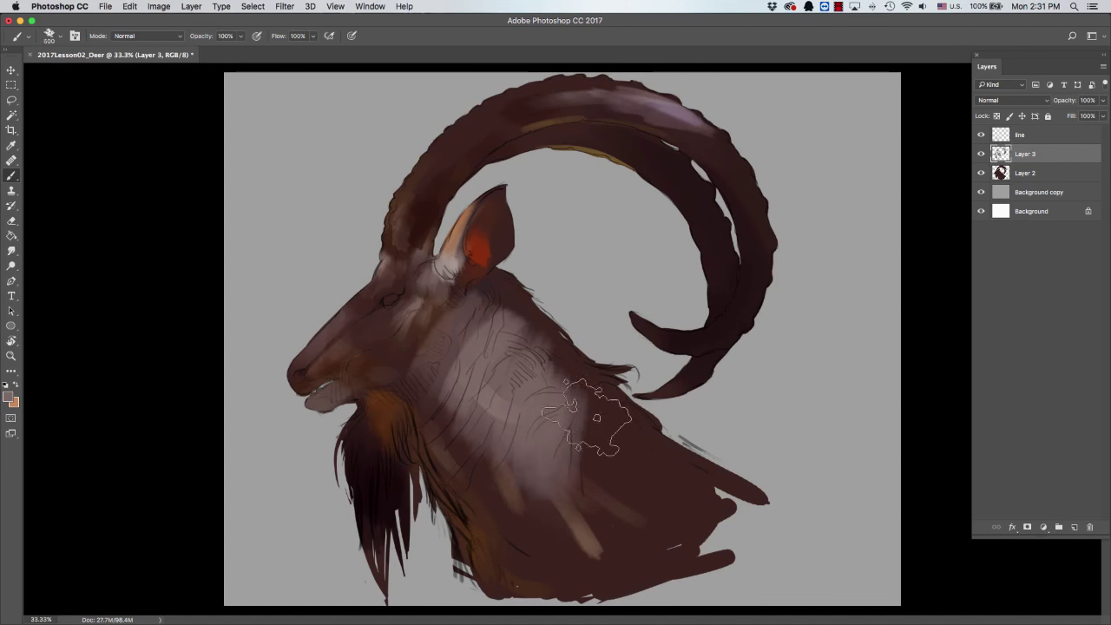
key("bracketleft")
key("bracketleft")
key("bracketleft")
key("bracketleft")
key("bracketleft")
key("bracketleft")
key("bracketleft")
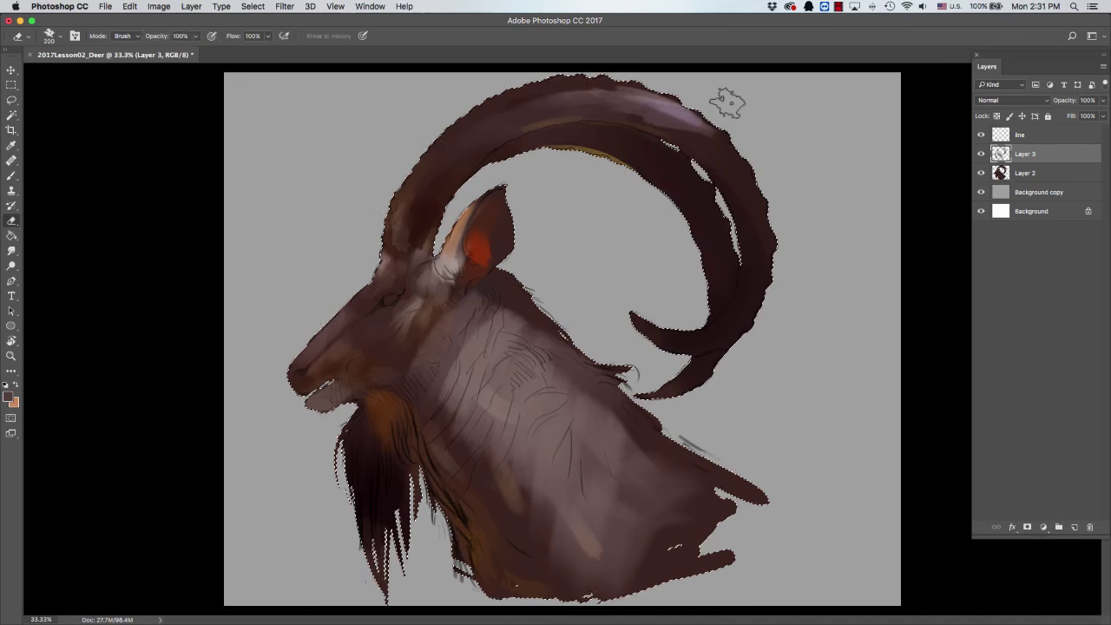
Reduce the brush to about 30 px and paint ridge strokes near the base of the front horn in sampled browns.
key("bracketleft")
key("bracketleft")
key("bracketleft")
key("bracketleft")
key("bracketleft")
left_click(429, 198, "alt")
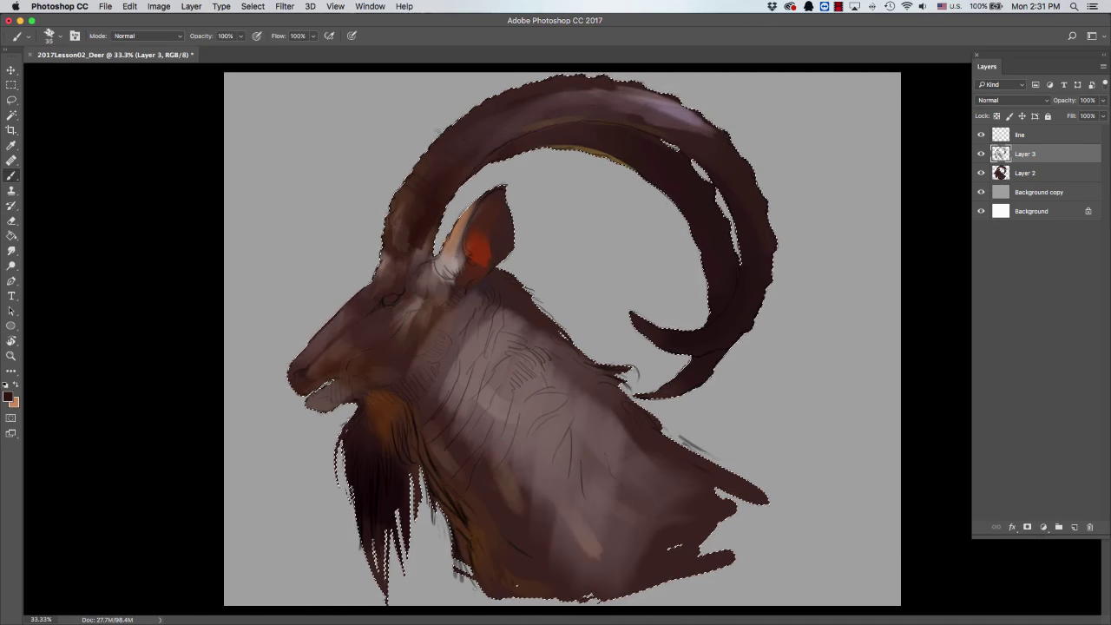
left_click(398, 238, "alt")
left_click(432, 222, "alt")
left_click_drag(387, 260, 376, 233)
Define the eye and its lids with a fine brush, using tones sampled from the surrounding face.
left_click(392, 299, "alt")
key("bracketleft")
key("bracketleft")
key("bracketleft")
key("bracketleft")
key("bracketleft")
key("bracketleft")
key("bracketleft")
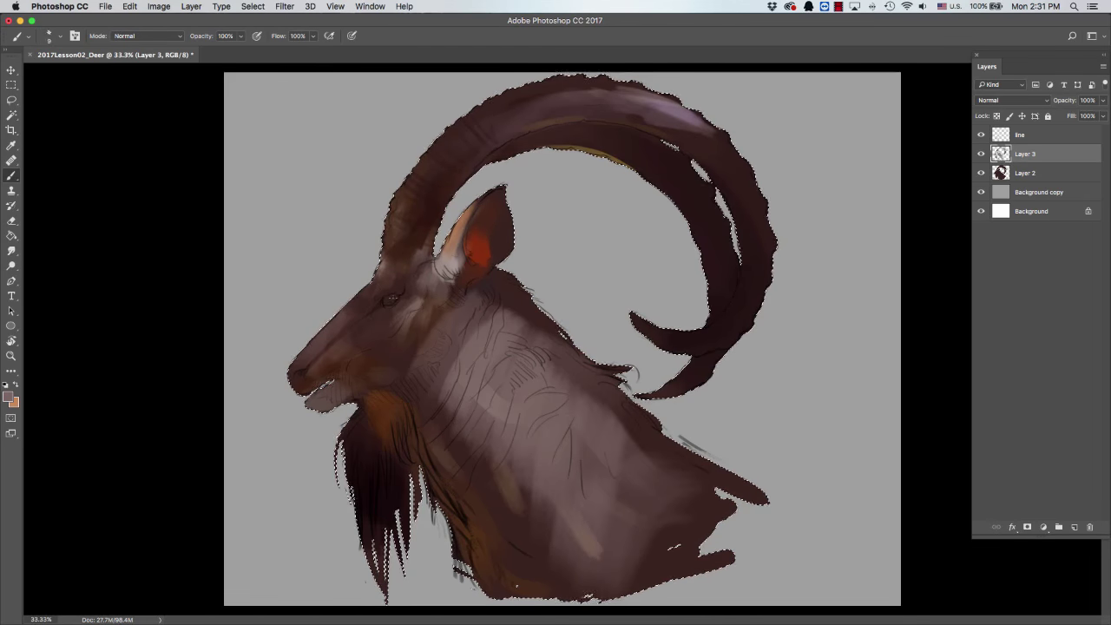
key("bracketleft")
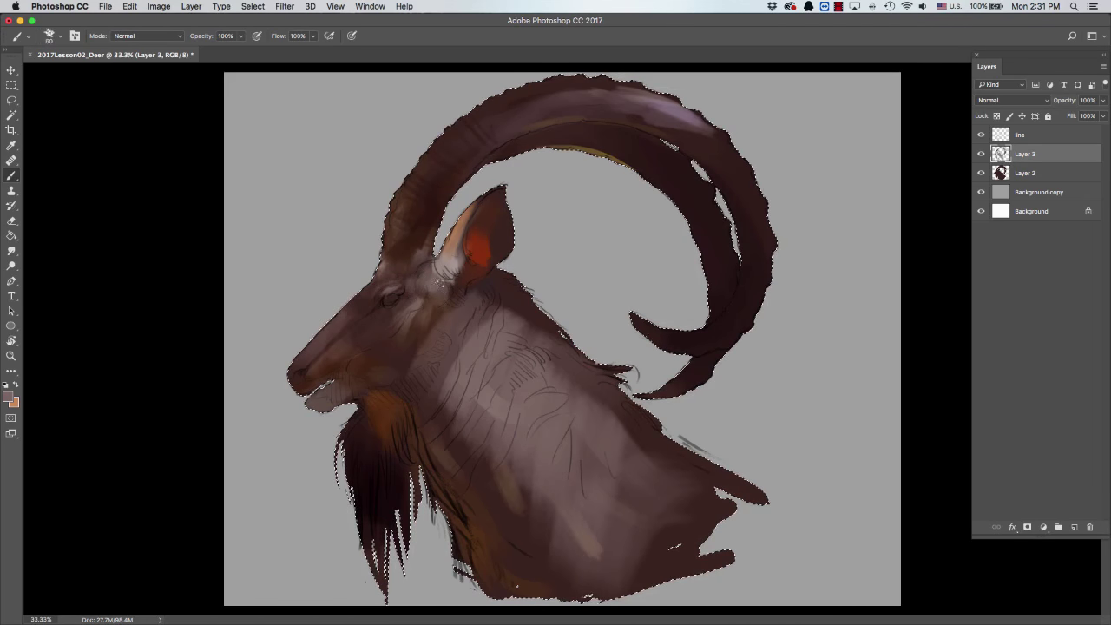
Paint a light greyish band below the eye and across the upper cheek, blending with sampled face colours.
left_click(440, 280, "alt")
mouse_move(438, 286)
left_mouse_down()
mouse_move(359, 332)
mouse_move(372, 346)
mouse_move(403, 309)
left_mouse_up()
left_click(388, 335, "alt")
left_click(393, 268, "alt")
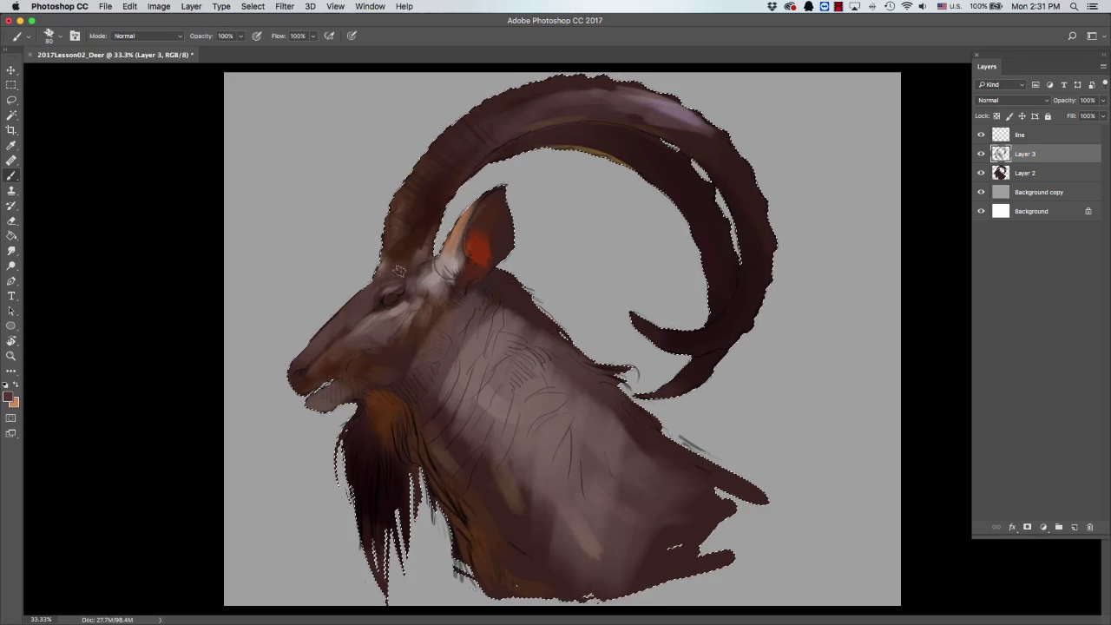
Set the foreground colour to near-black #1c1014 and darken the tip of the nose.
left_click(9, 397)
left_click(356, 179)
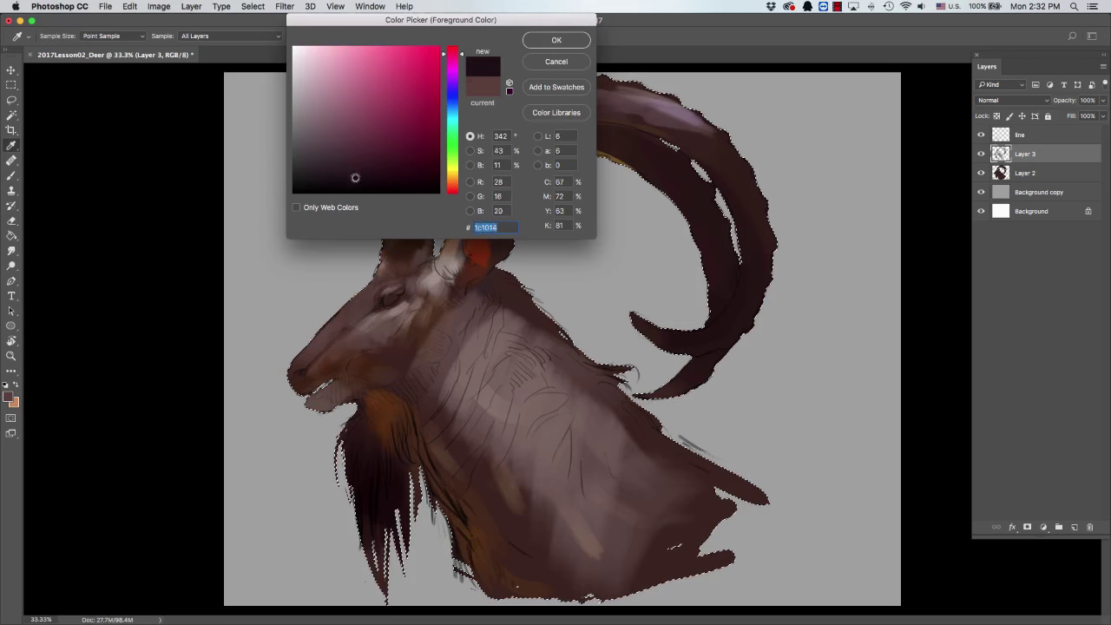
key("Return")
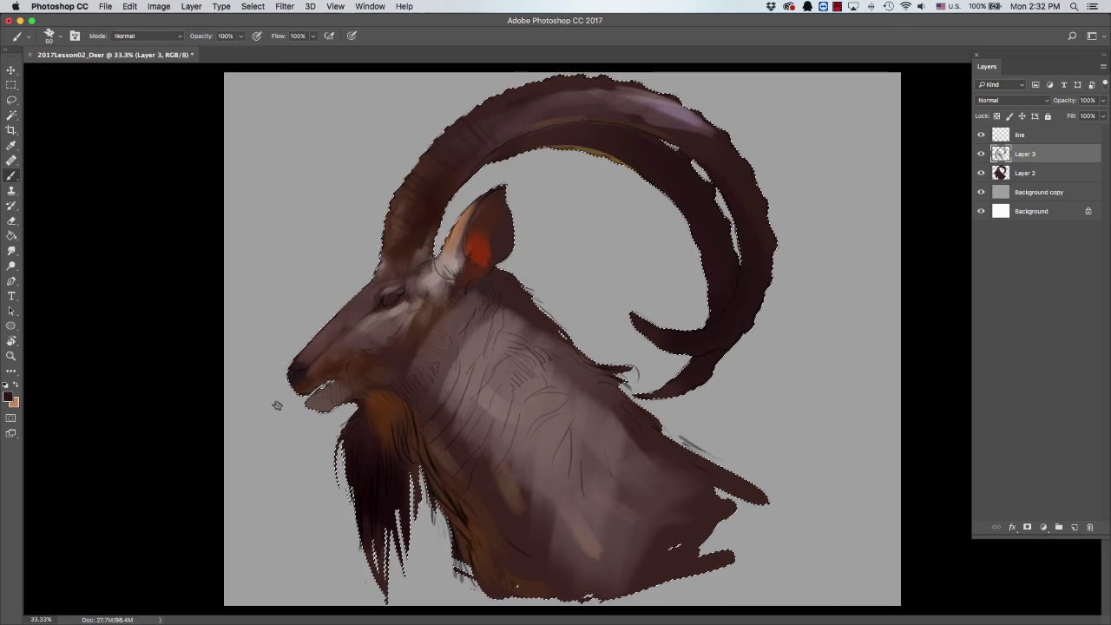
Pick a near-white foreground colour and paint highlights on the lips at the front of the mouth.
left_click(9, 397)
left_click(302, 73)
key("Return")
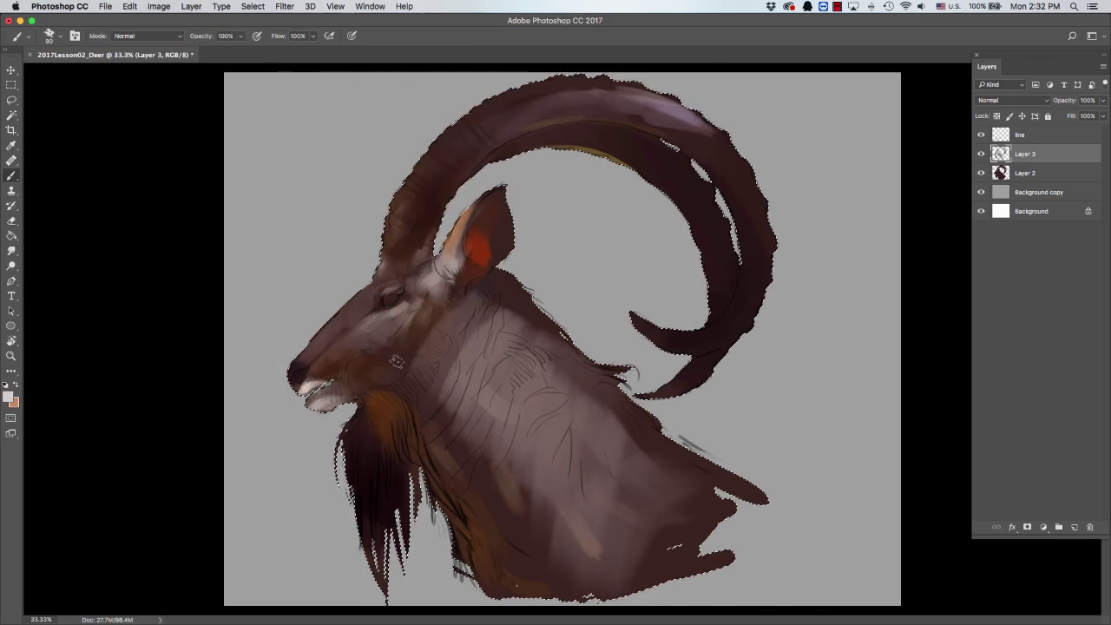
Pick a pale lavender and a darker muted purple, and colour the lower jaw with them.
left_click(9, 397)
left_click(304, 76)
key("Return")
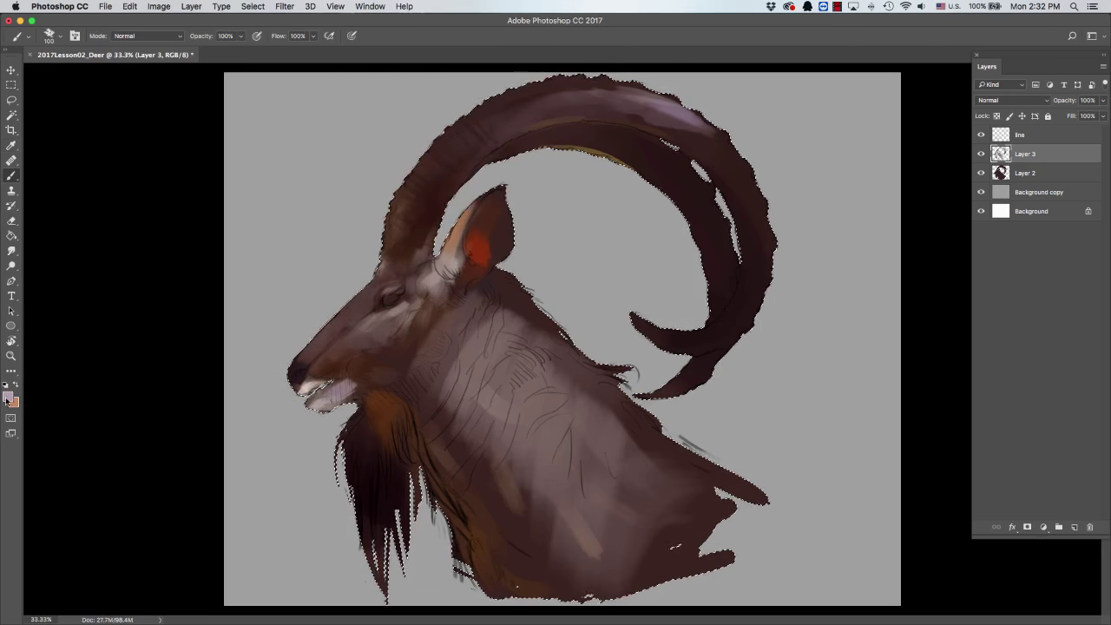
left_click(10, 396)
left_click(313, 94)
key("Return")
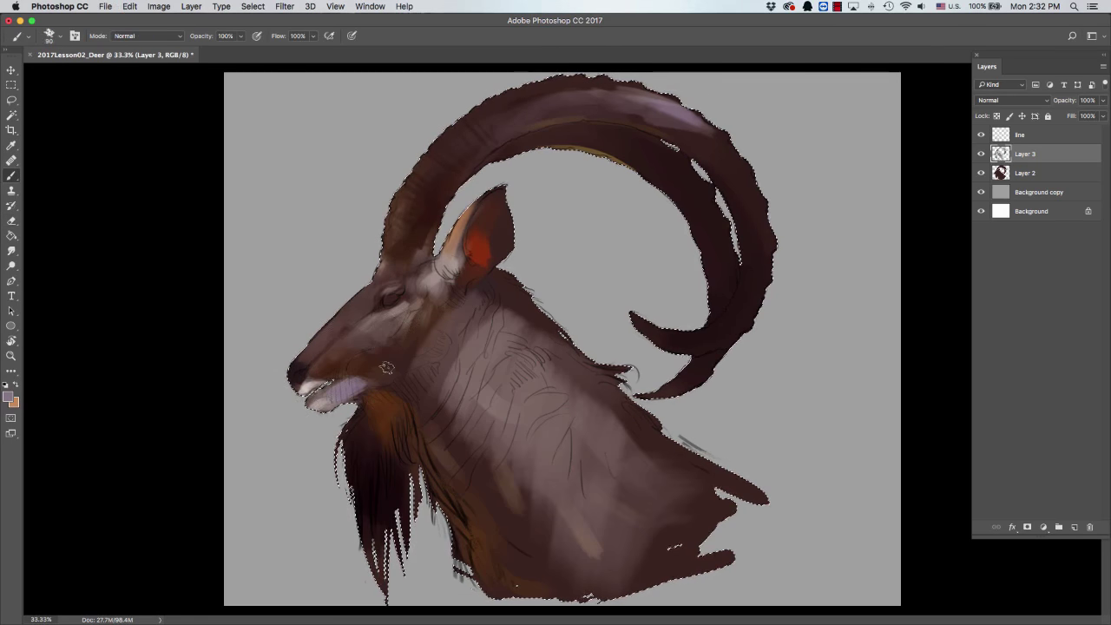
Pick a dark reddish brown, enlarge the brush and deepen the shadows on the throat and upper neck.
left_click(10, 396)
left_click(321, 173)
key("Return")
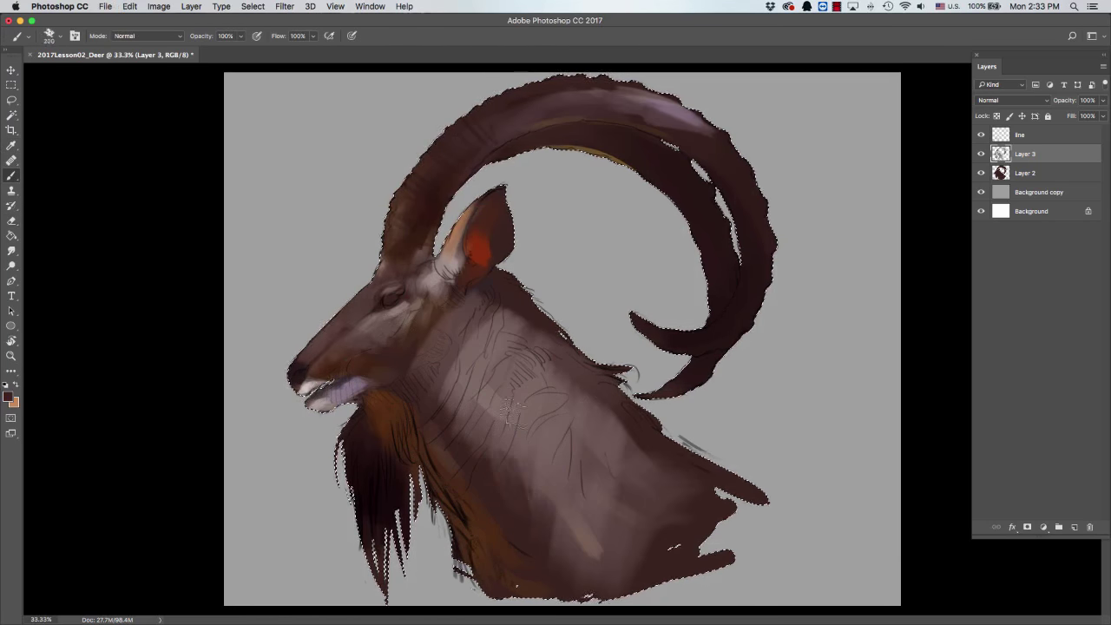
key("bracketright")
key("bracketright")
key("bracketright")
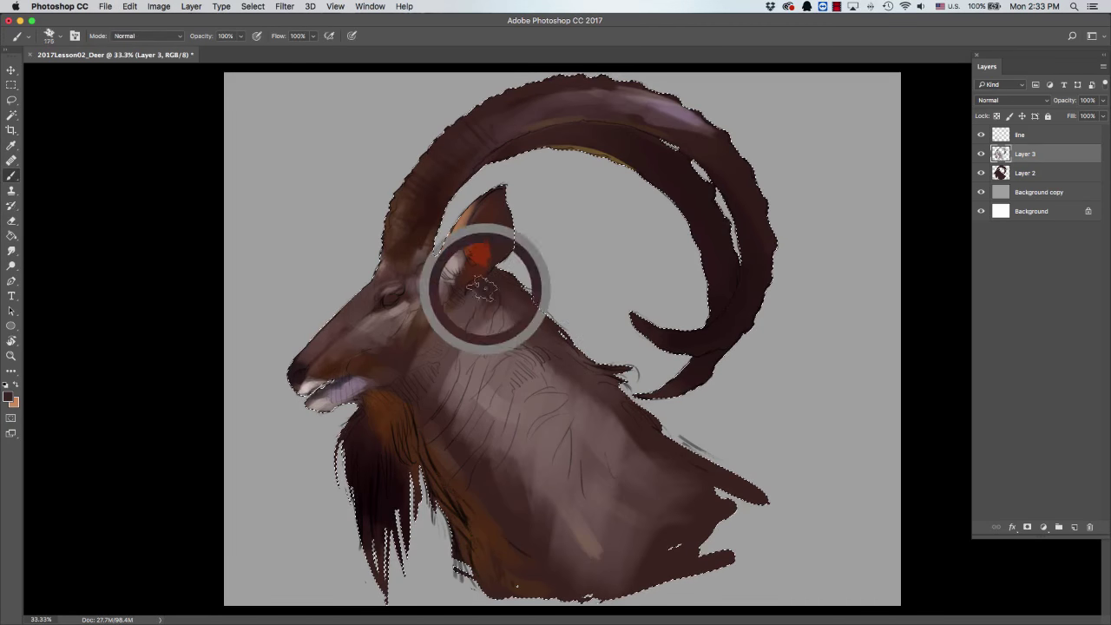
Mix a light greyish mauve from a sampled tone and brush a highlight patch onto the front of the neck.
key("i")
left_click(541, 293)
left_click(10, 397)
left_click(305, 88)
key("Return")
key("b")
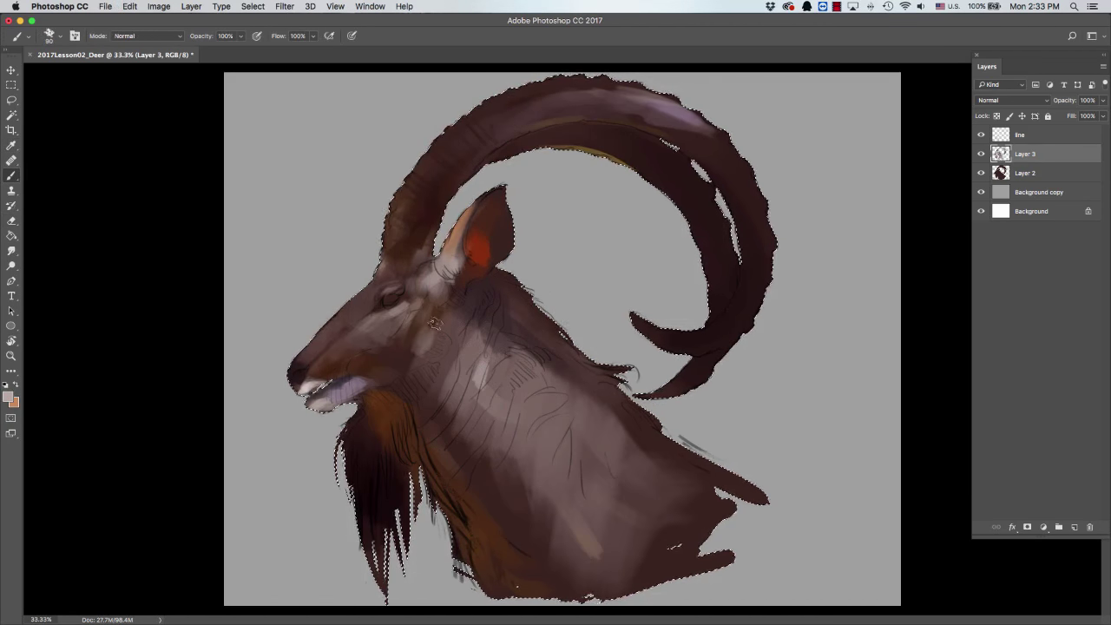
Shape the rear cheek with a lighter patch and brown shadows behind the jaw, using sampled colours.
key("bracketleft")
left_click(441, 341, "alt")
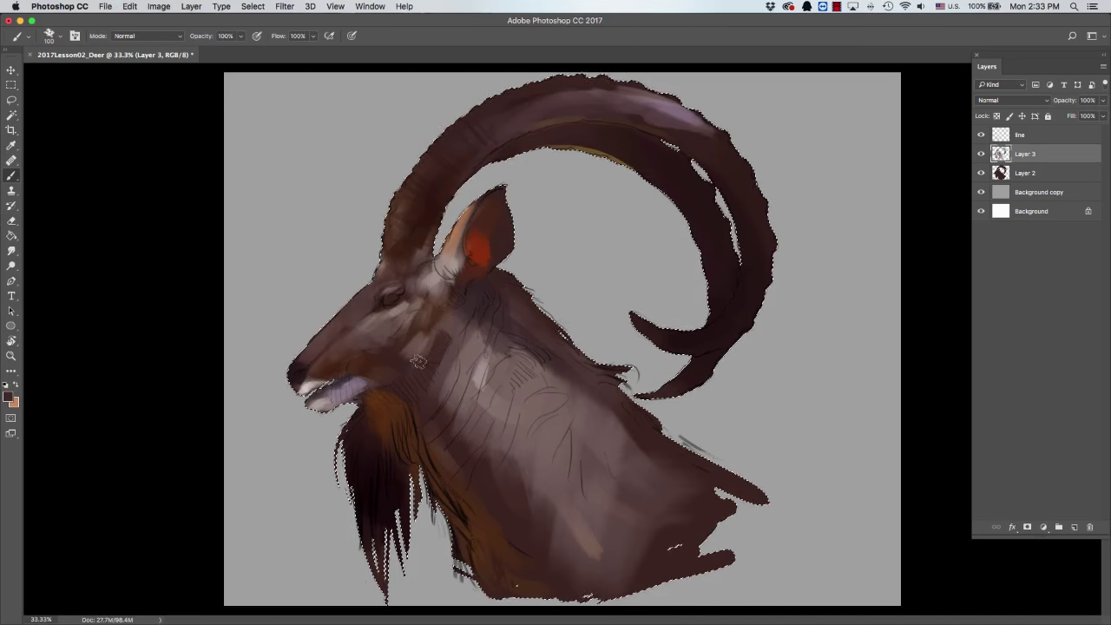
key("bracketleft")
left_click(417, 362, "alt")
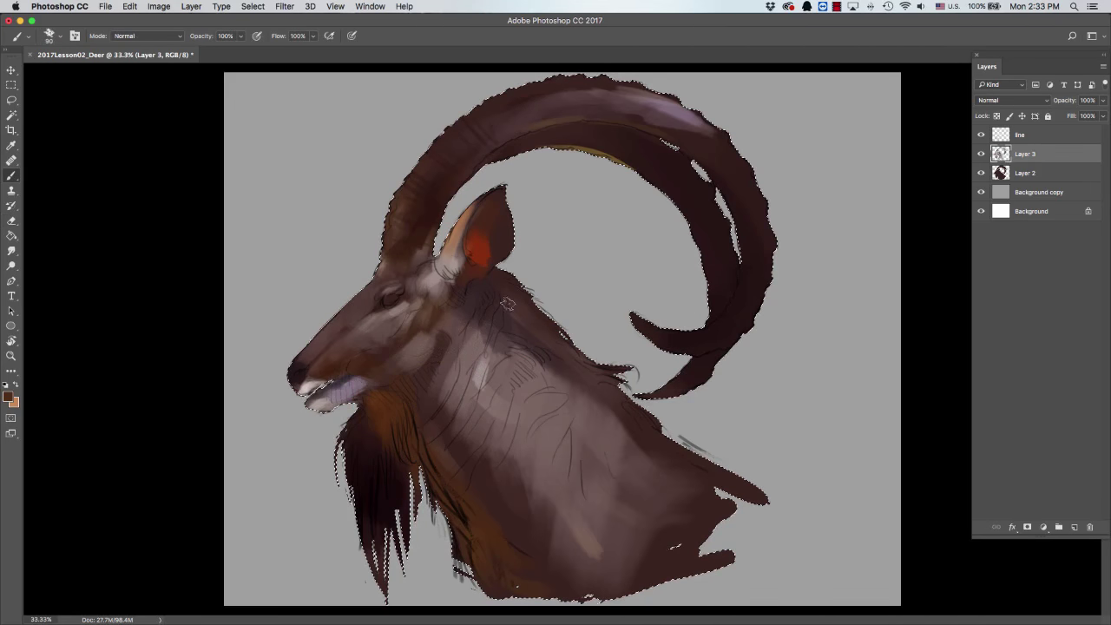
key("bracketright")
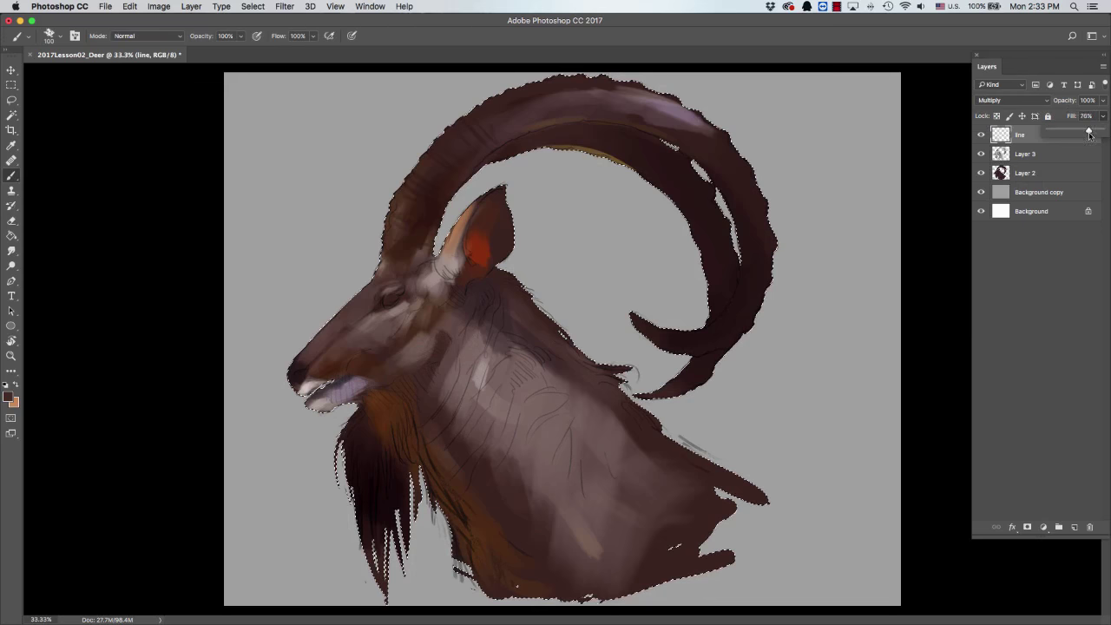
Fill the eye with a near-black purple and add a small lighter glint in a second colour.
left_click(10, 398)
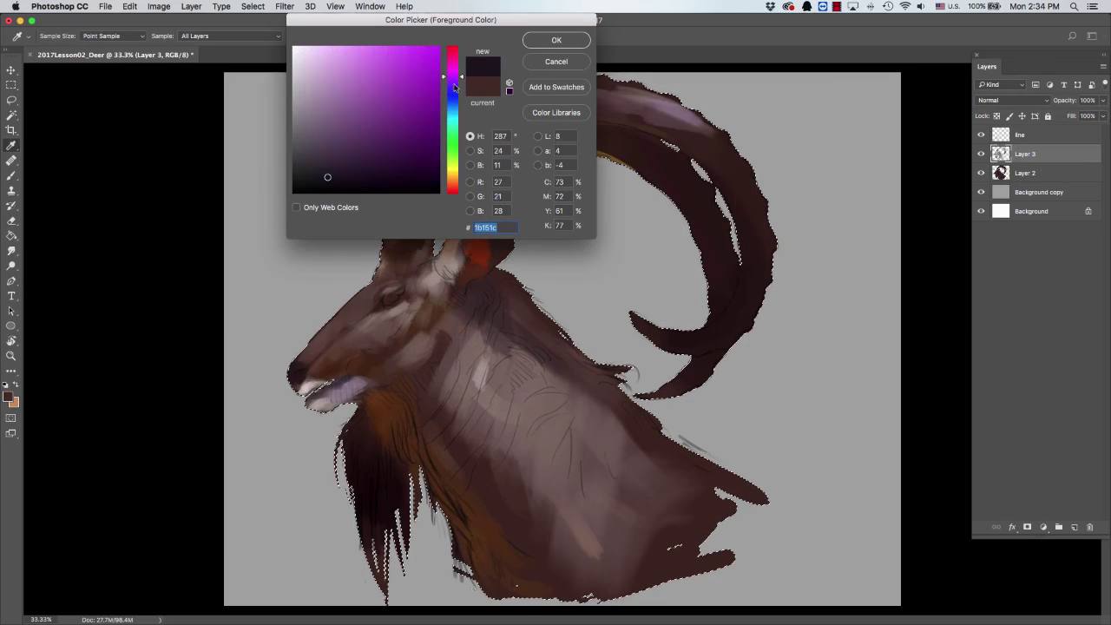
left_click(563, 40)
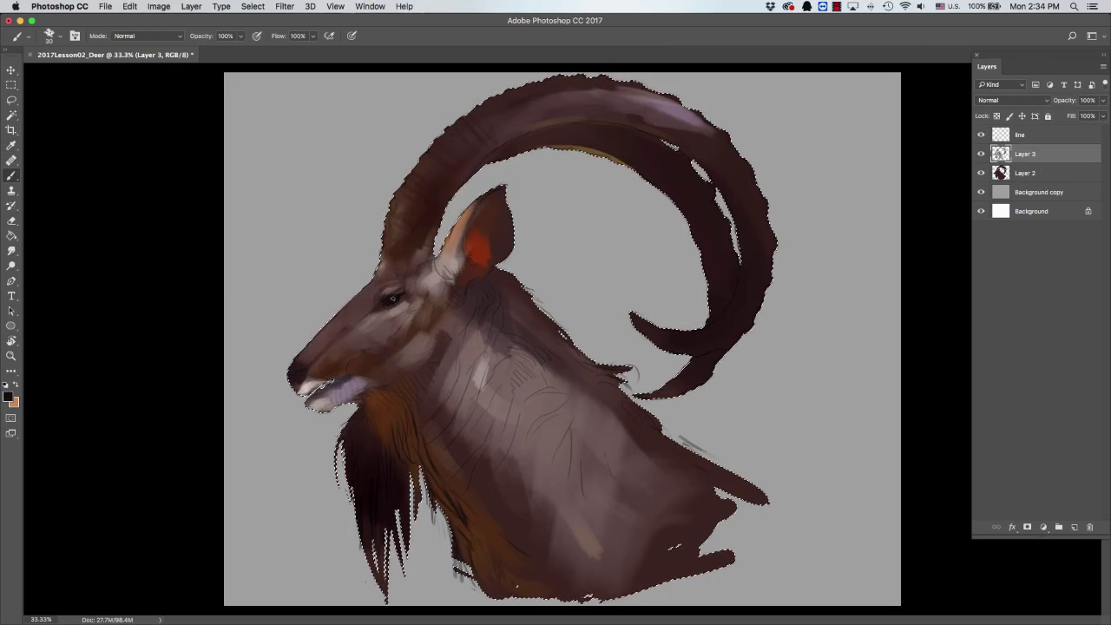
left_click(10, 398)
left_click(413, 261)
key("Return")
Rework the red inside the ear with its sampled tone and paint near-white fur along the ear's front edge.
left_click(477, 260, "alt")
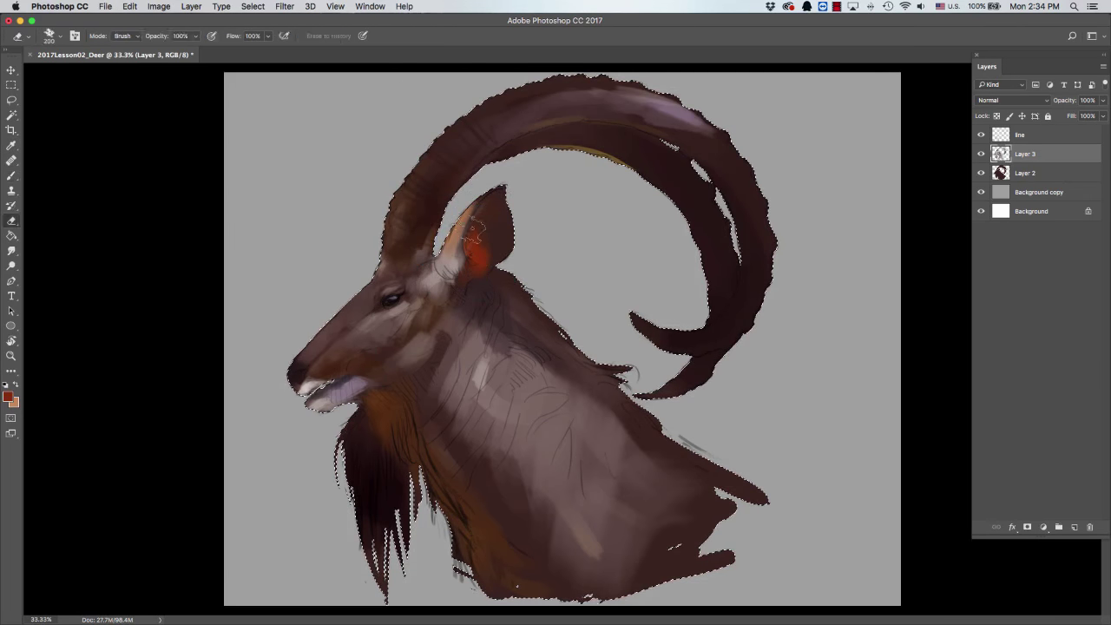
left_click(10, 397)
left_click(302, 68)
key("Return")
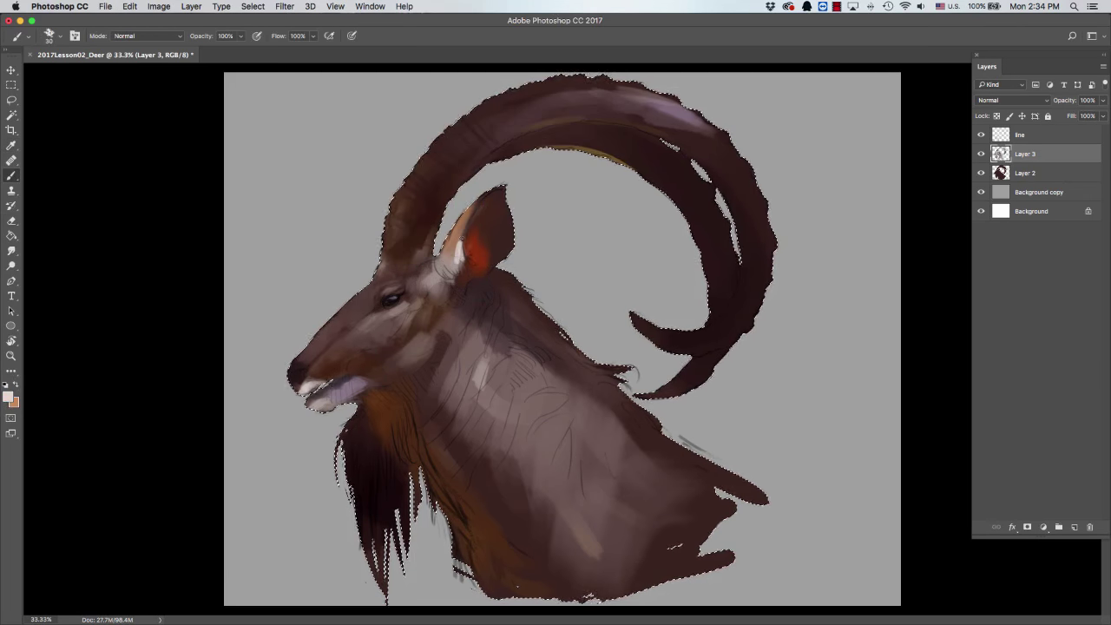
Add ridge strokes near the front horn's base and darken its upper curve around the highlight with sampled browns.
left_click(413, 192, "alt")
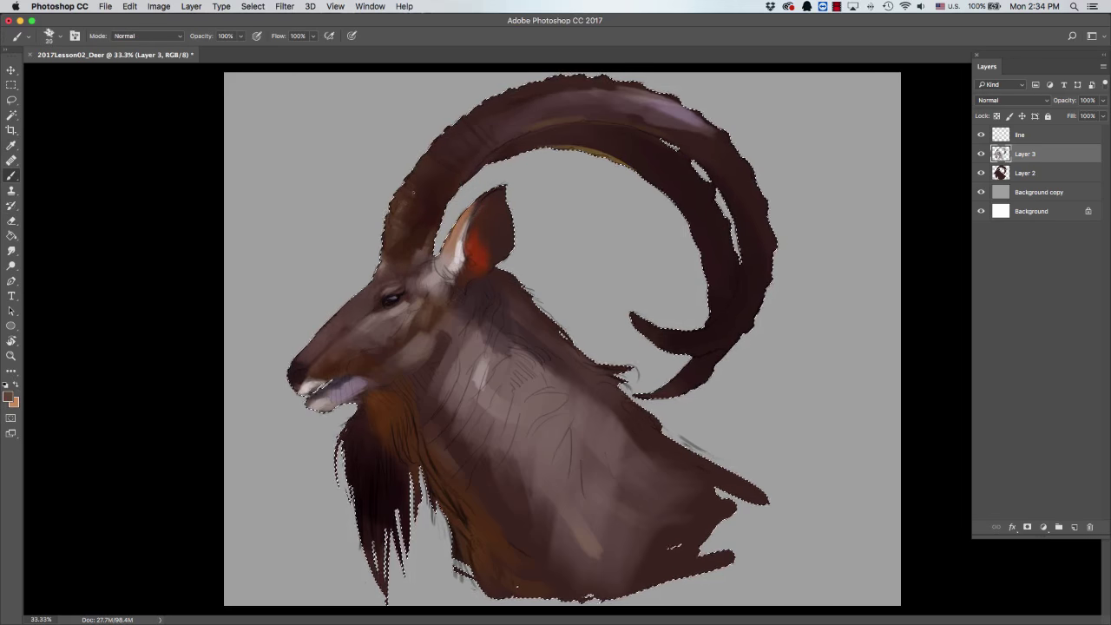
left_click(788, 118, "alt")
left_click(712, 147, "alt")
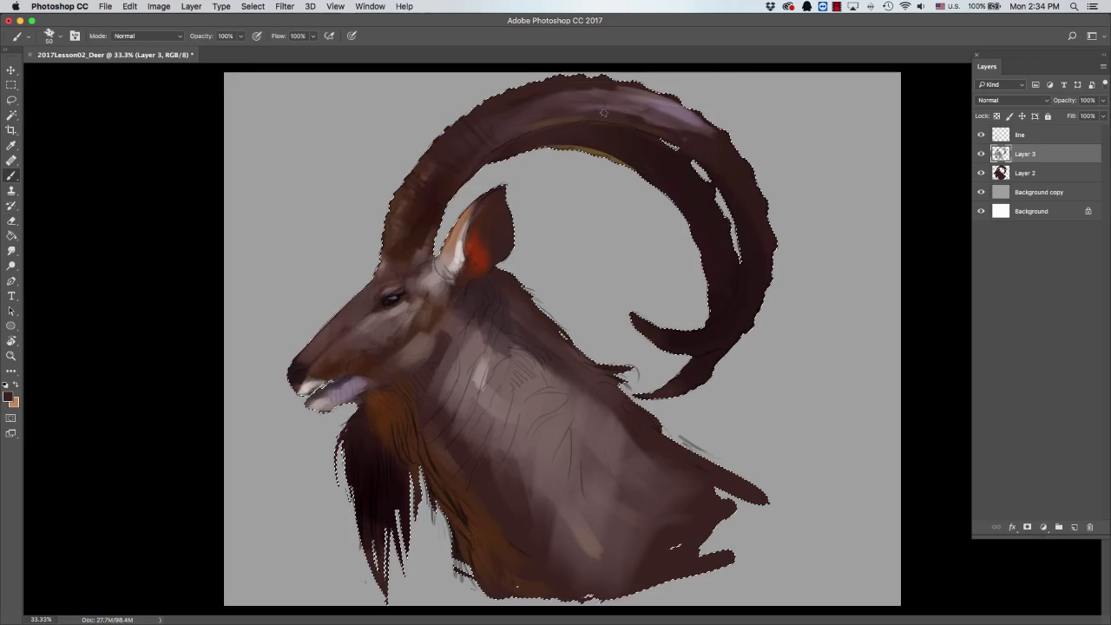
left_click(702, 152, "alt")
left_click(733, 192, "alt")
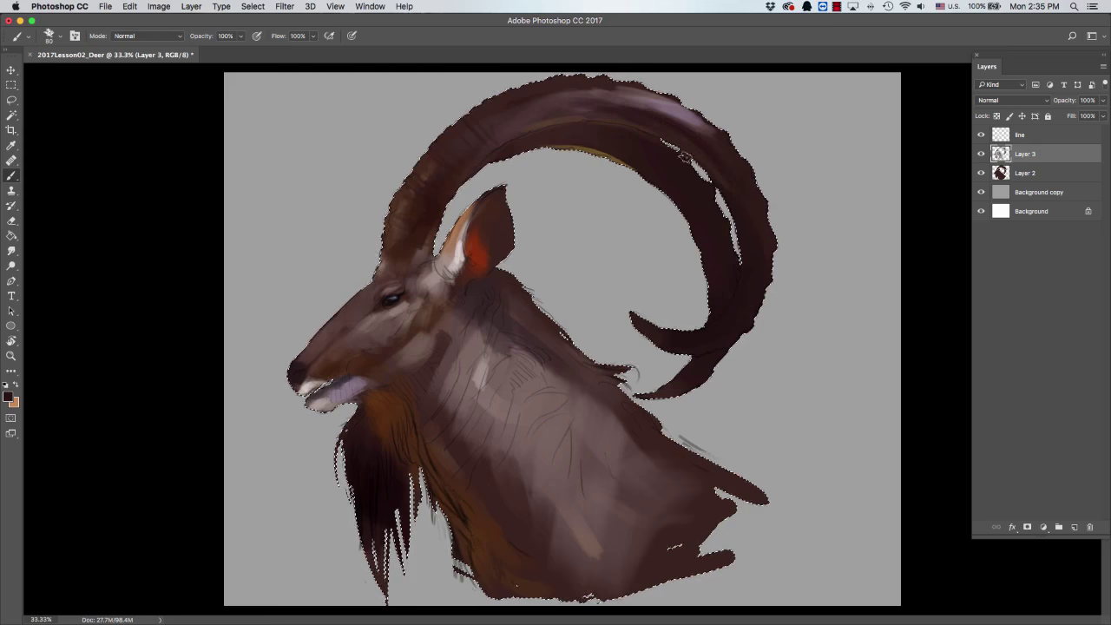
Paint a muted purple highlight along the rear horn's curve, adjusting the brush size and sampling horn tones.
key("bracketleft")
left_click(649, 141, "alt")
left_click(725, 250, "alt")
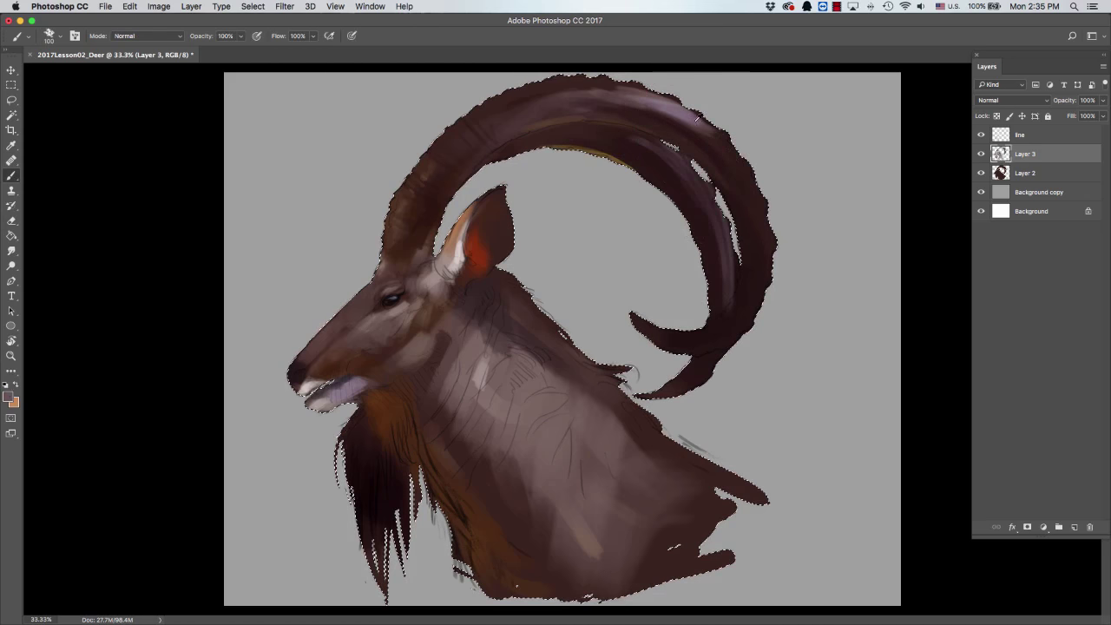
key("bracketright")
key("bracketright")
key("bracketright")
key("bracketleft")
key("bracketleft")
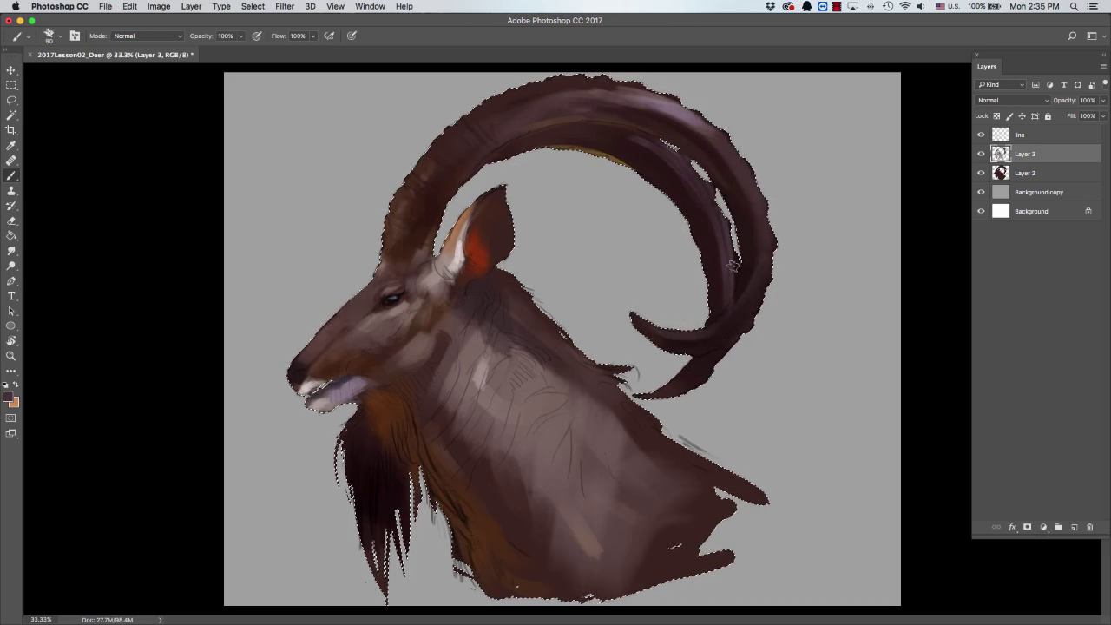
Blend the horns' inner edge with a sampled dark brown and shape light and shadow on the horn tips.
left_click(527, 139, "alt")
key("bracketright")
key("bracketright")
key("bracketright")
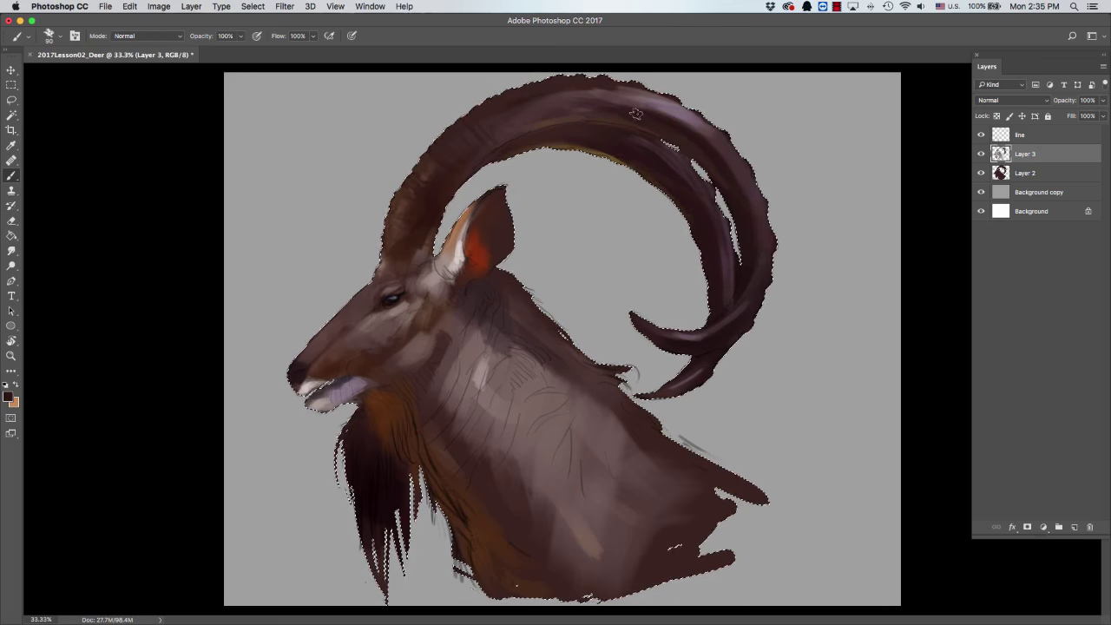
Pick a darker, cooler foreground colour and shade the neck behind the jaw and along the lower throat.
key("bracketright")
key("bracketright")
left_click(10, 397)
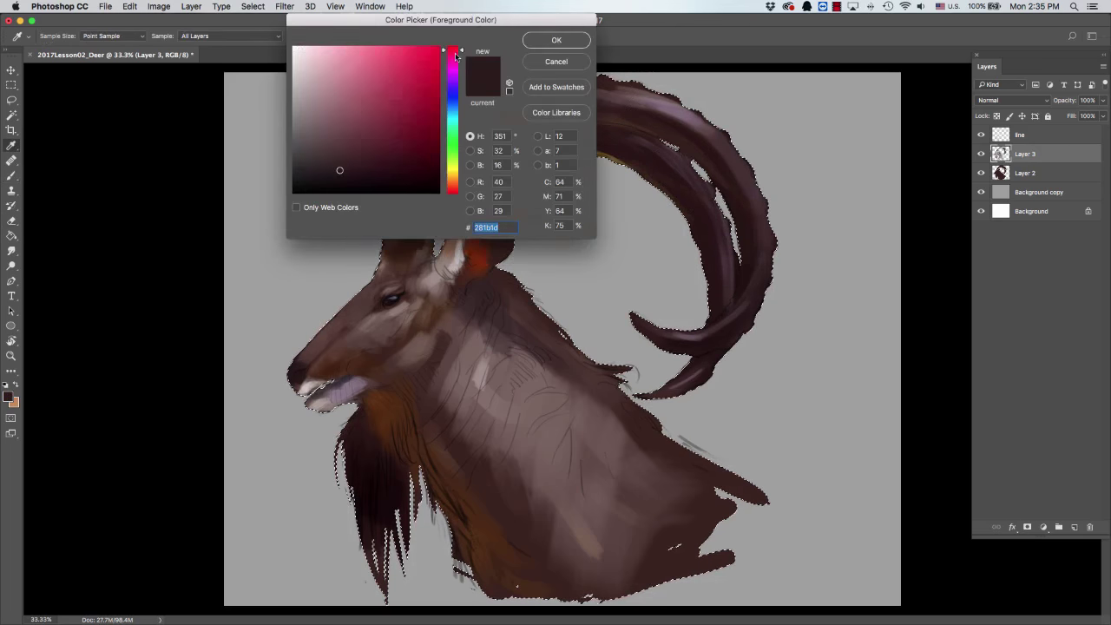
left_click(556, 38)
key("bracketright")
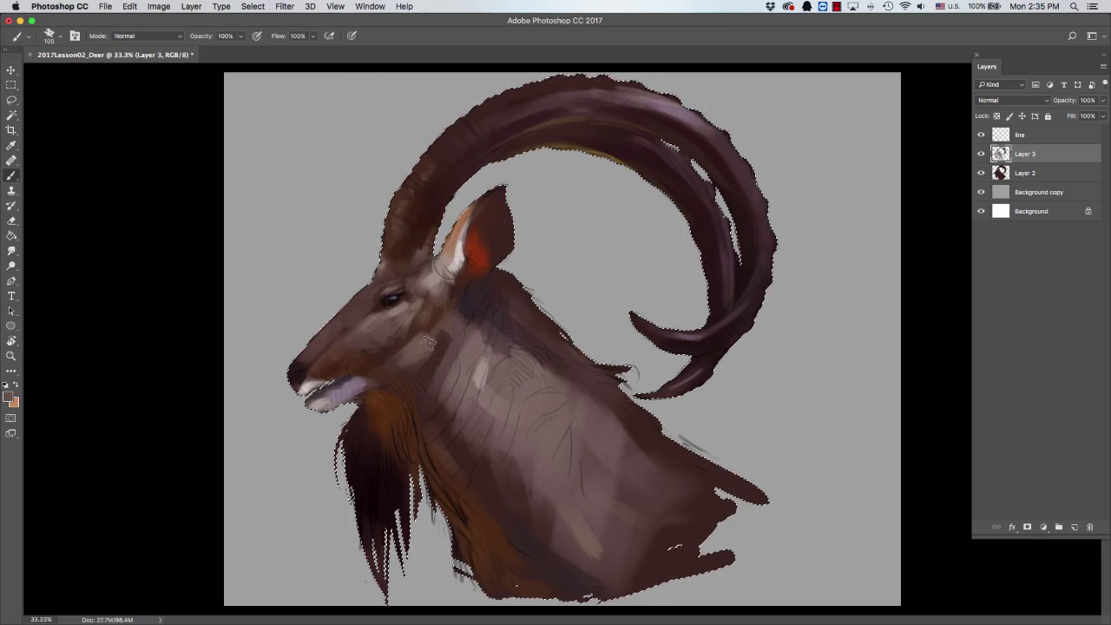
Smooth the cheek with sampled tones and paint a pale rounded patch behind the corner of the mouth.
key("bracketleft")
left_click(427, 267, "alt")
key("bracketright")
left_click(376, 348, "alt")
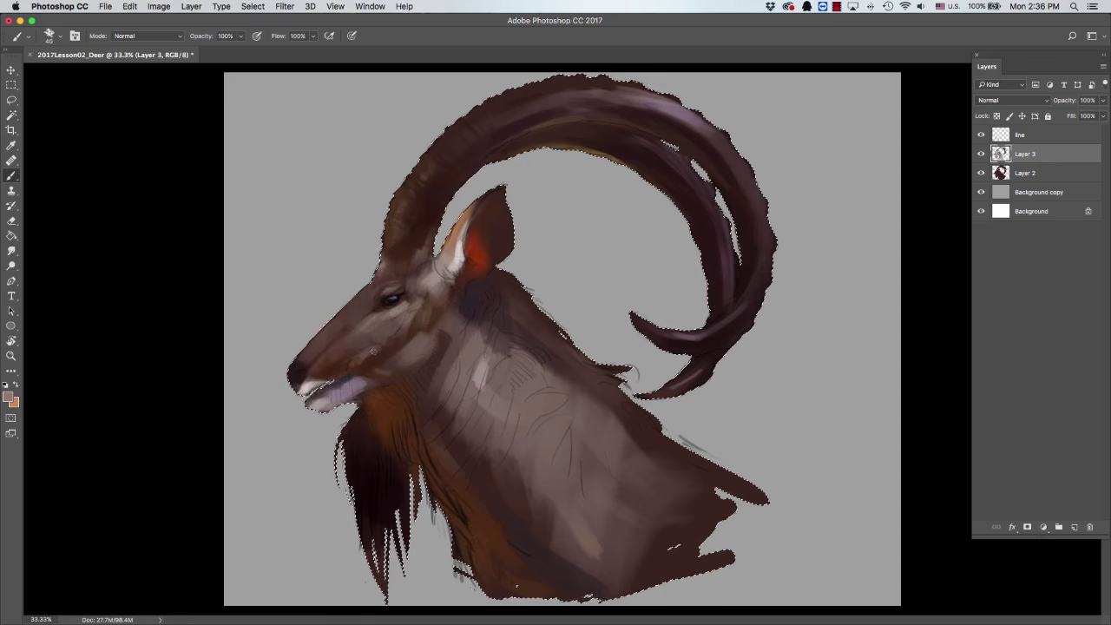
left_click_drag(372, 351, 356, 359)
key("bracketleft")
left_click(365, 352, "alt")
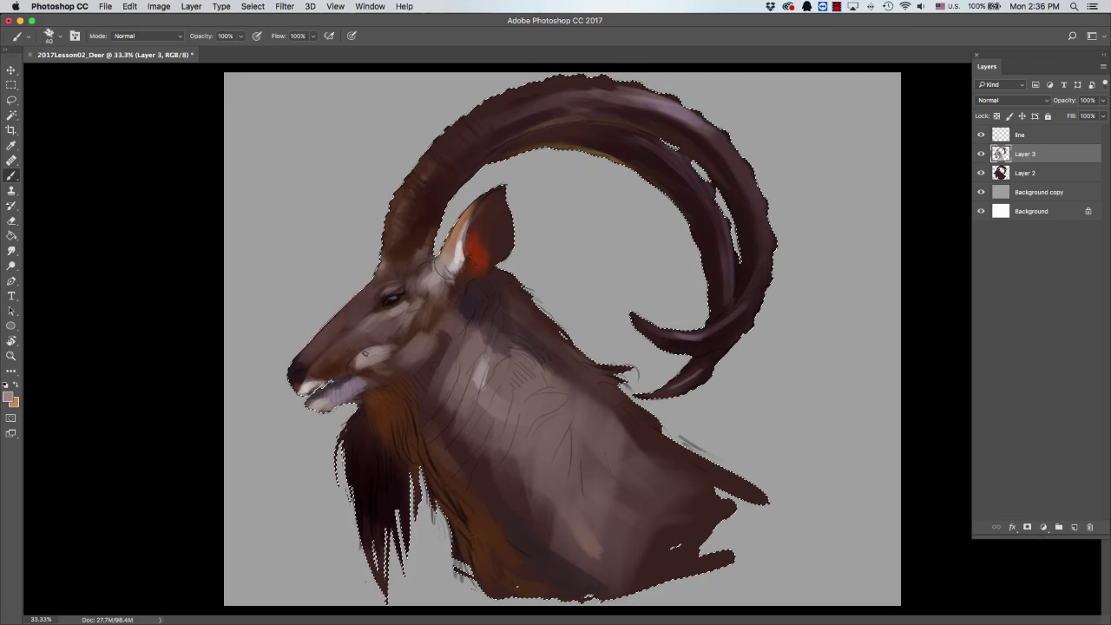
Draw a long downward strand through the beard in its sampled dark tone.
left_click(406, 476, "alt")
left_click_drag(406, 479, 407, 555)
Refine the nose edge with sampled tones and add light greyish-mauve strokes along the muzzle and below the eye.
left_click(339, 350, "alt")
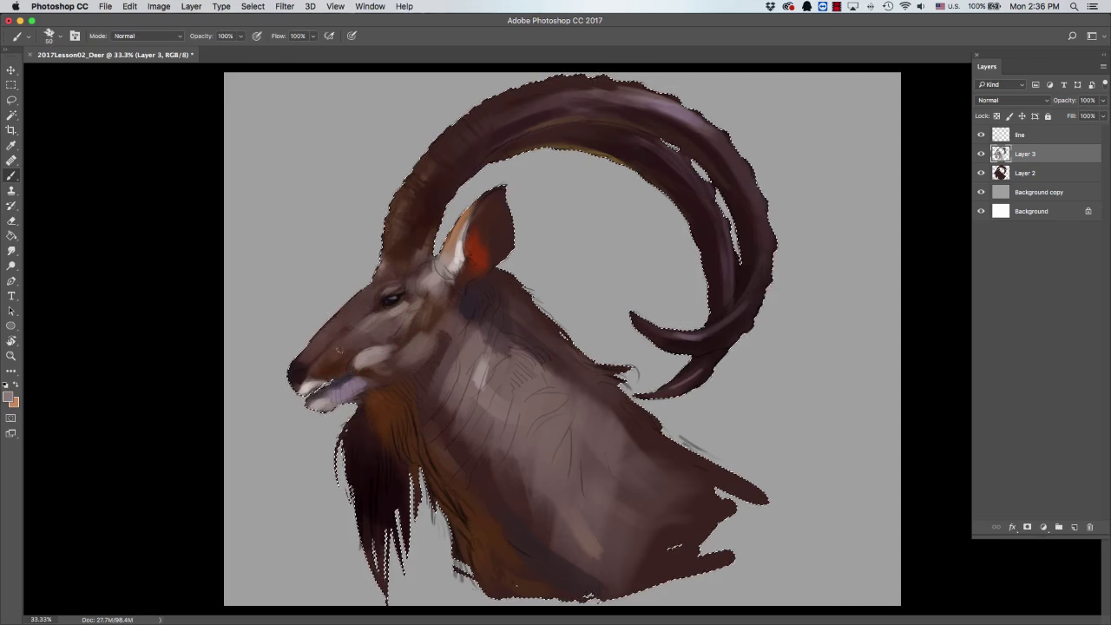
key("bracketleft")
left_click(299, 369, "alt")
left_click_drag(293, 356, 296, 359)
left_click(332, 328, "alt")
left_click(9, 397)
key("Return")
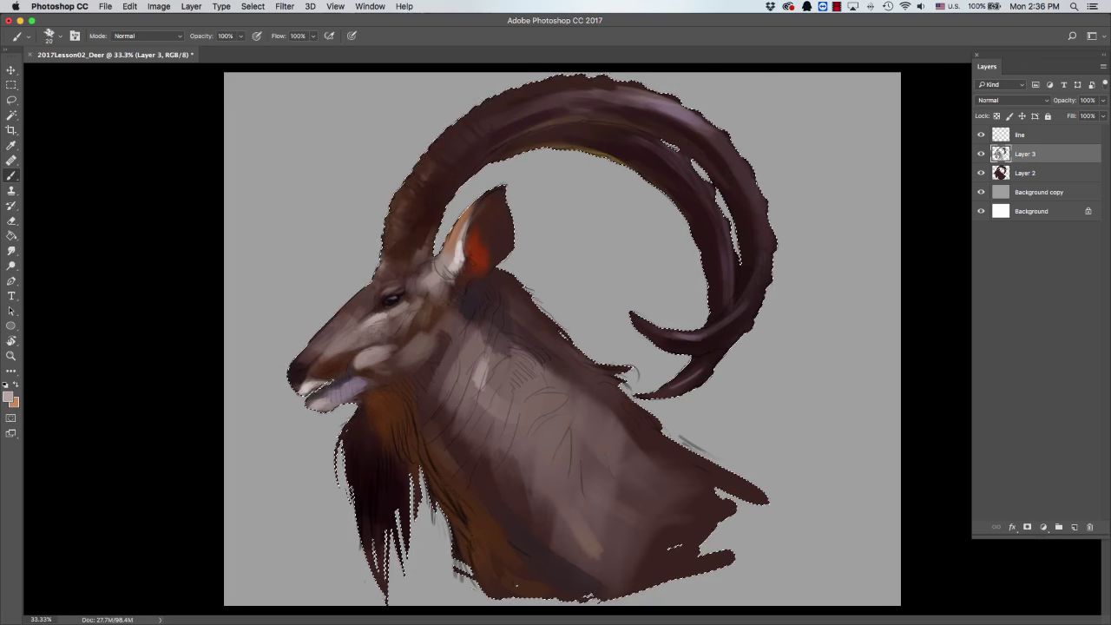
Enlarge the brush to 40 px and paint pale highlights behind the eye and on the rear cheek.
key("bracketright")
key("bracketright")
left_click_drag(409, 295, 423, 298)
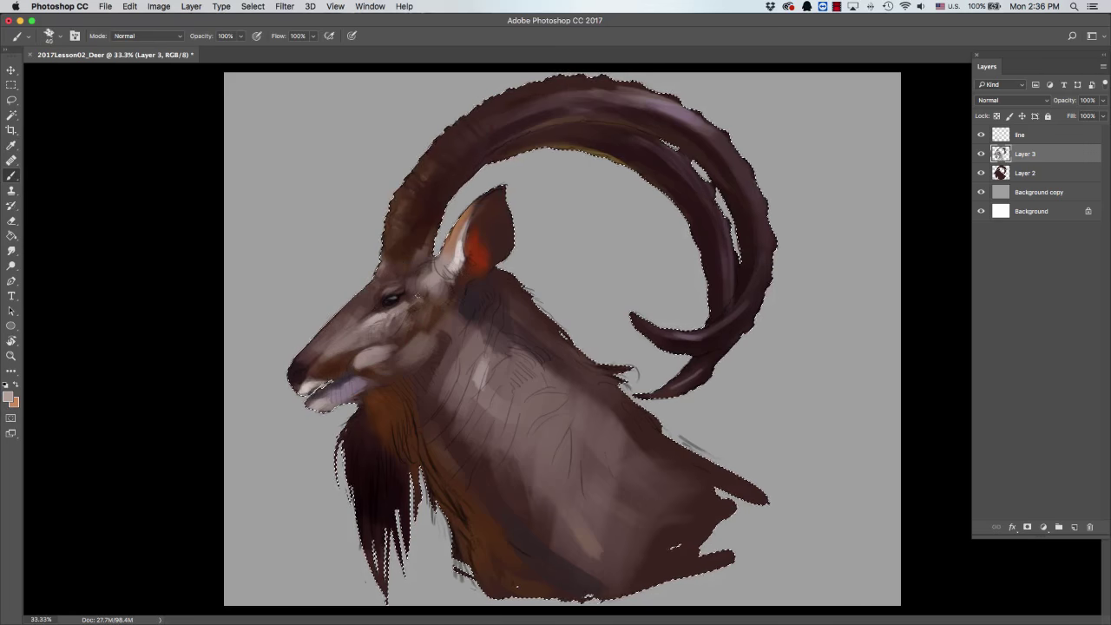
left_click_drag(406, 349, 429, 332)
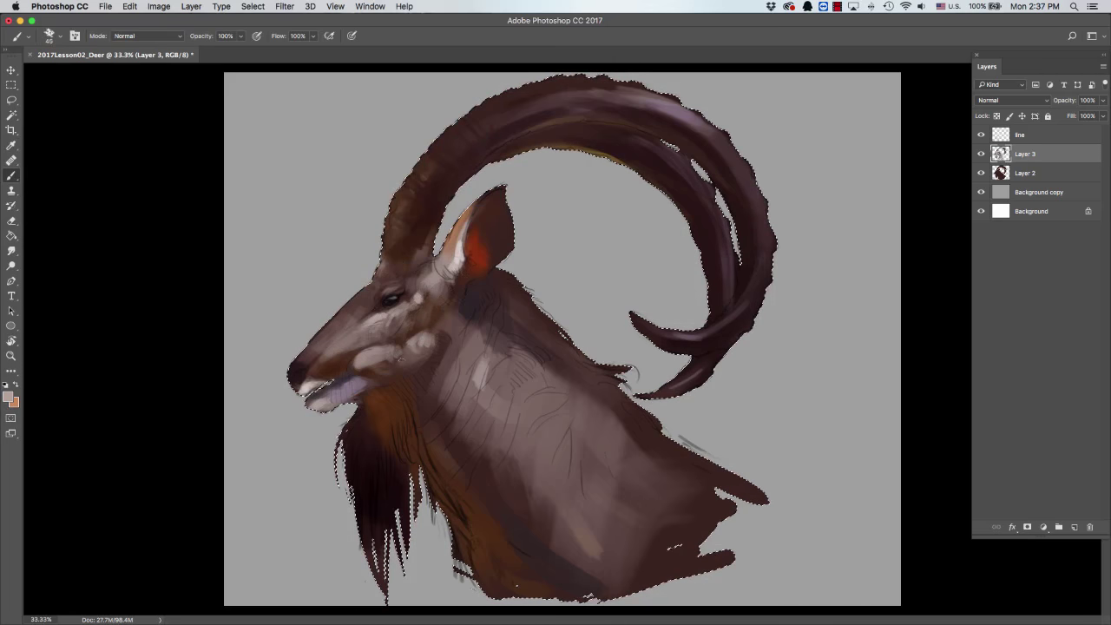
Reduce the brush to 25 px and blend the jaw edge behind the mouth with a muted mauve.
key("bracketleft")
key("bracketleft")
left_click_drag(348, 392, 399, 376)
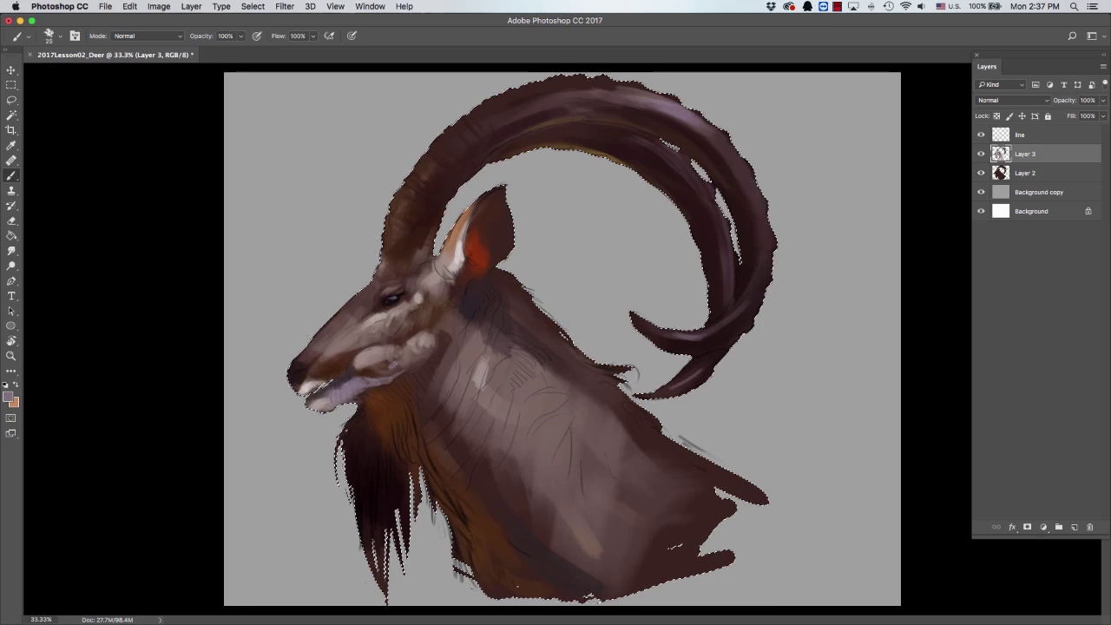
Pick the peach colour #d8a788 and paint warm accents along the lower lip and chin with a 30 px brush.
left_click(8, 397)
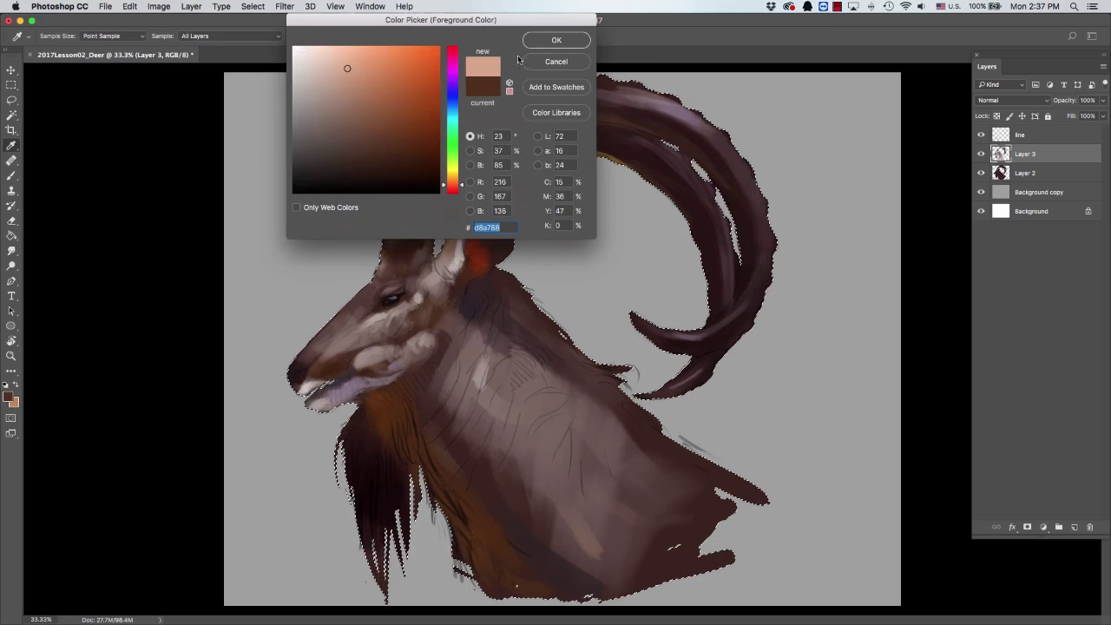
left_click(558, 35)
key("bracketright")
key("bracketright")
left_click_drag(323, 401, 355, 398)
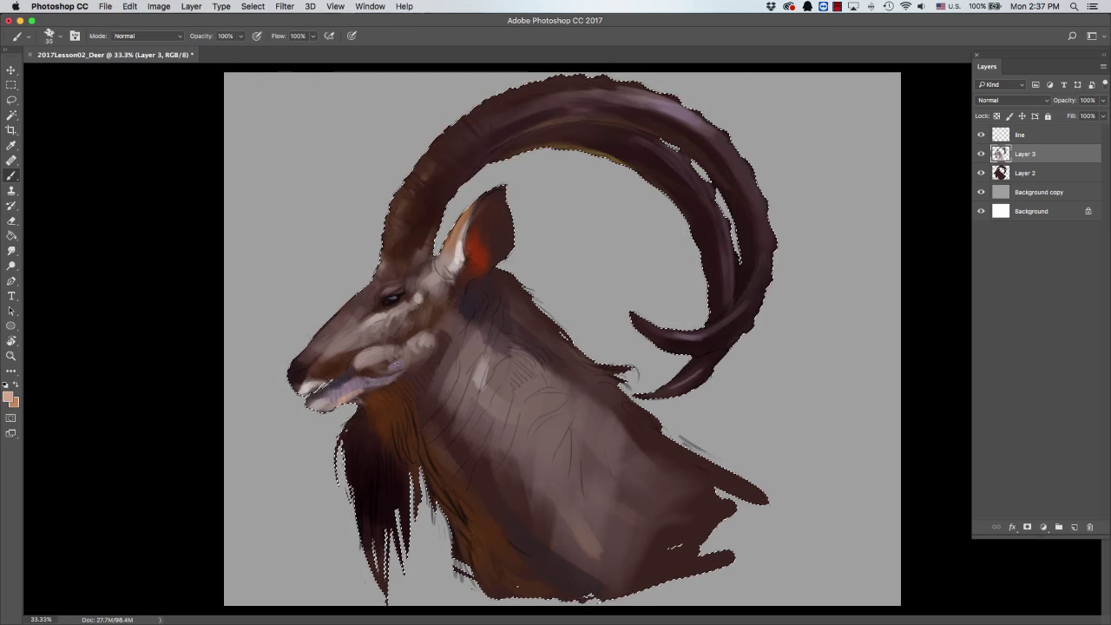
Build up the inner ear with sampled dark brown and red tones at varying brush sizes.
left_click(374, 352, "alt")
left_click(521, 86, "alt")
key("bracketleft")
key("bracketleft")
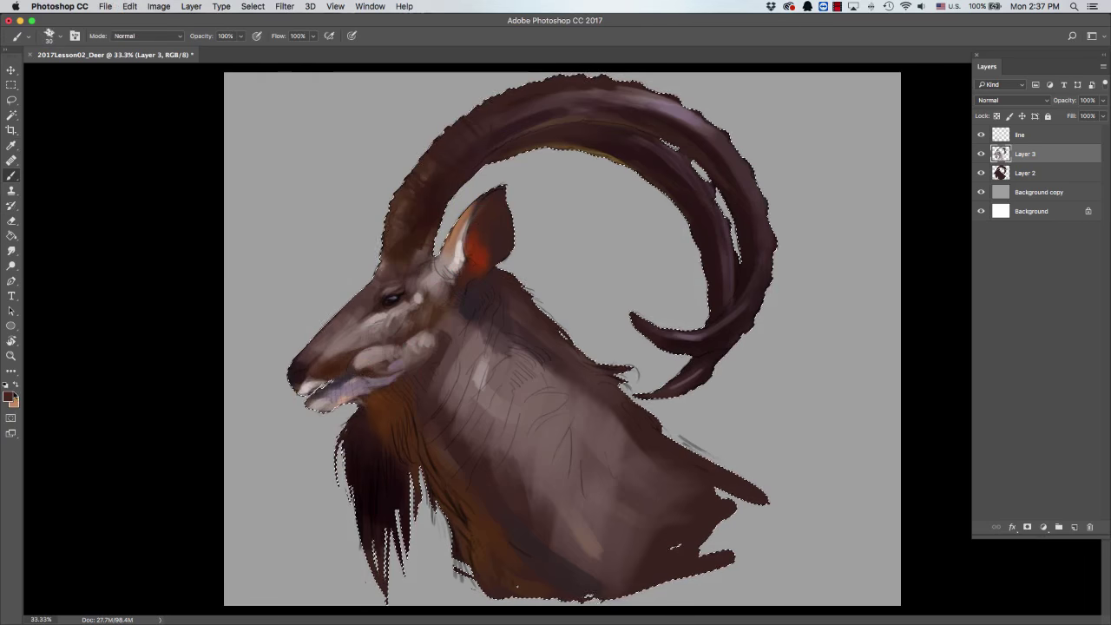
left_click(477, 250, "alt")
key("bracketright")
key("bracketright")
key("bracketright")
key("bracketright")
key("bracketleft")
key("bracketleft")
key("bracketleft")
left_click(565, 169, "alt")
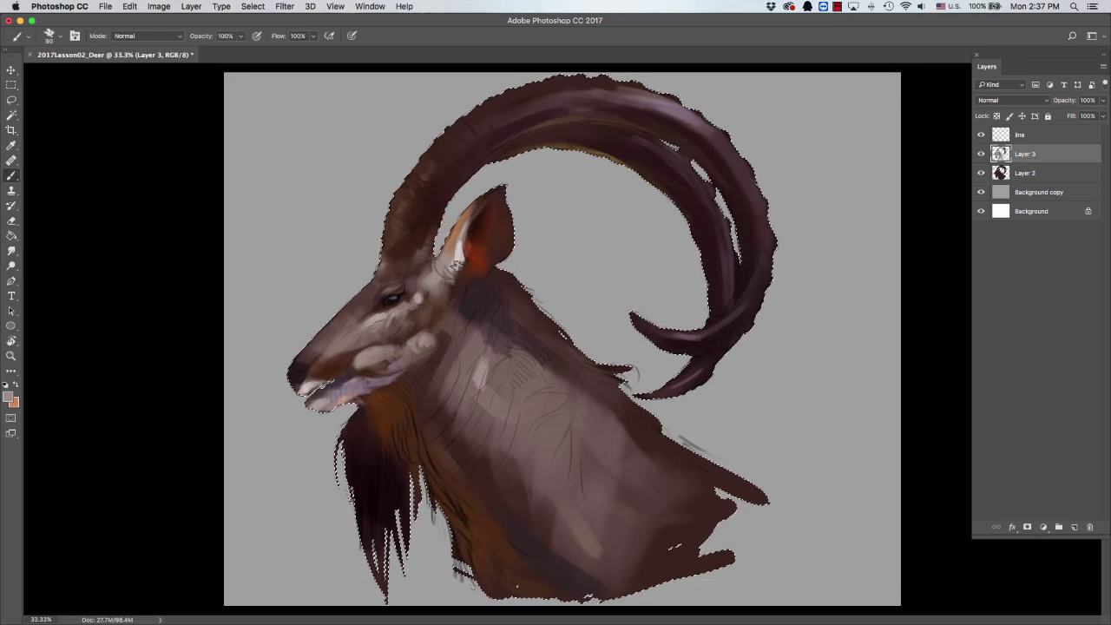
left_click(507, 93, "alt")
key("bracketright")
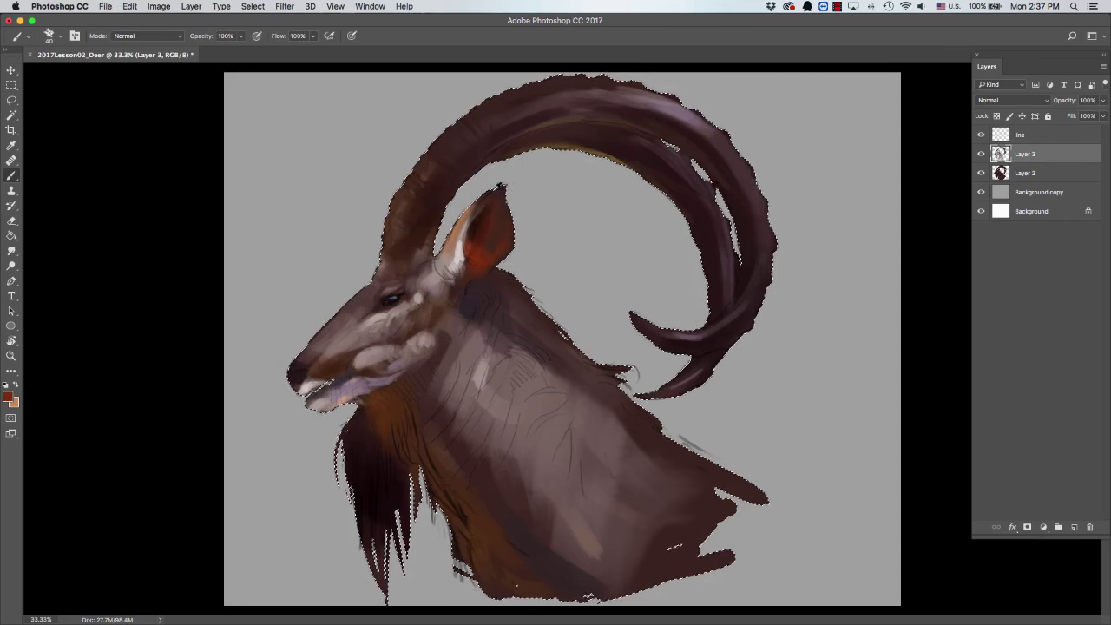
Paint pale highlights between the ear and the eye, and place a small dark accent at the horn's base.
left_click(450, 260, "alt")
left_click_drag(437, 280, 445, 295)
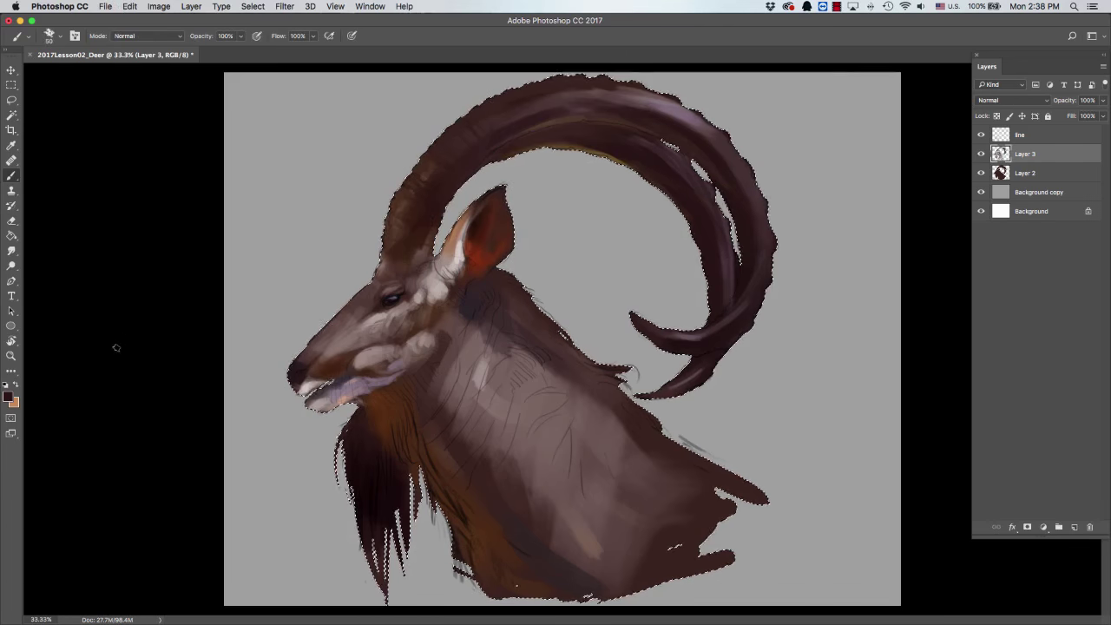
left_click(10, 396)
key("Return")
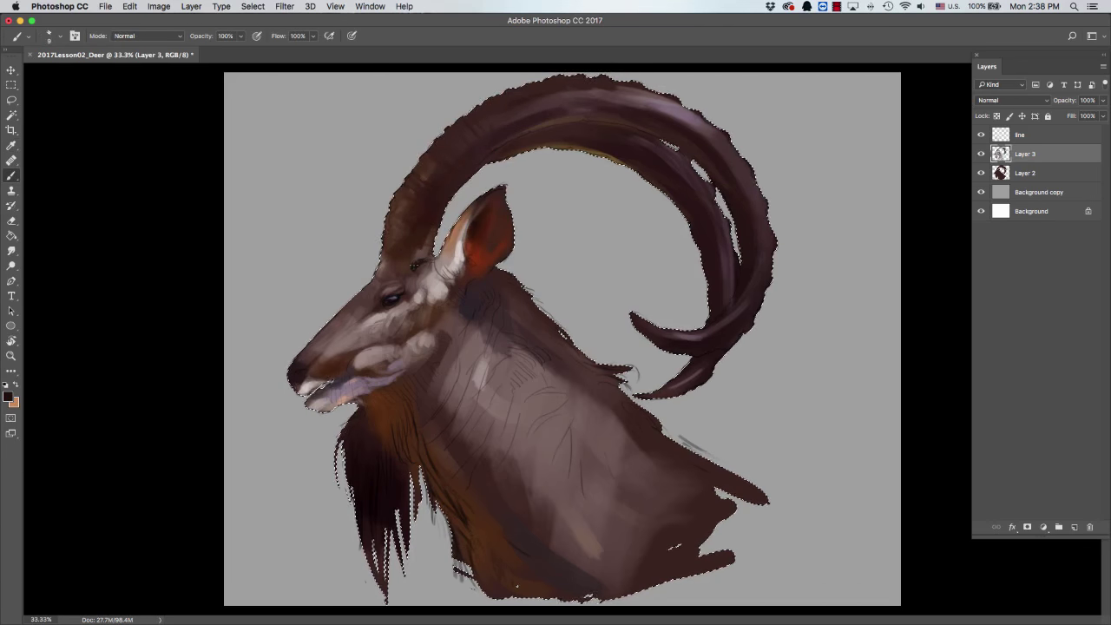
left_click_drag(419, 257, 434, 265)
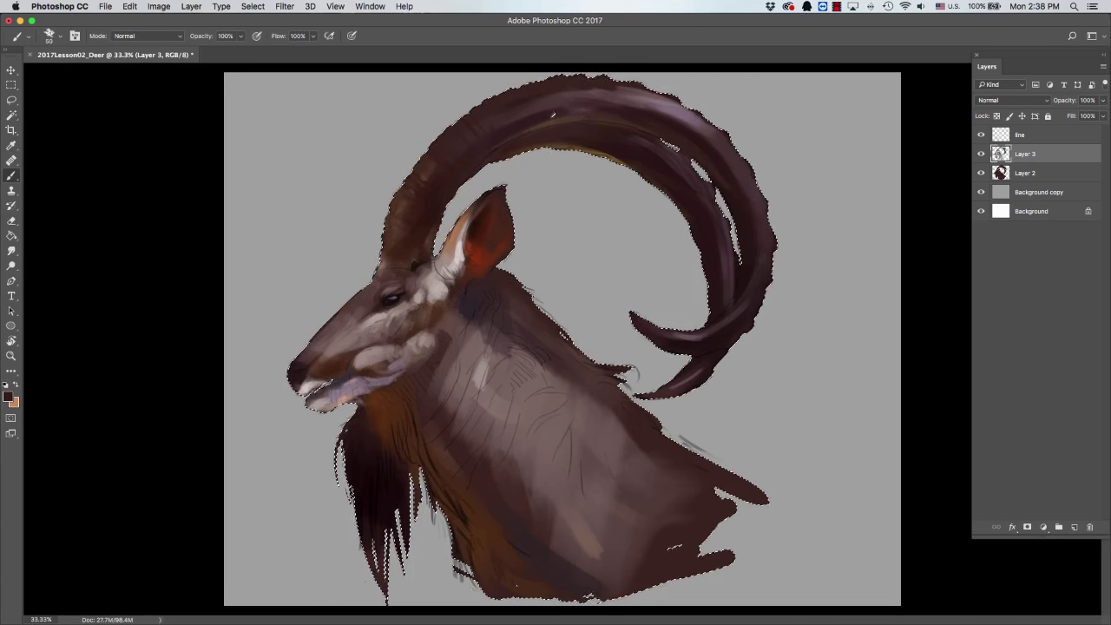
key("super+z")
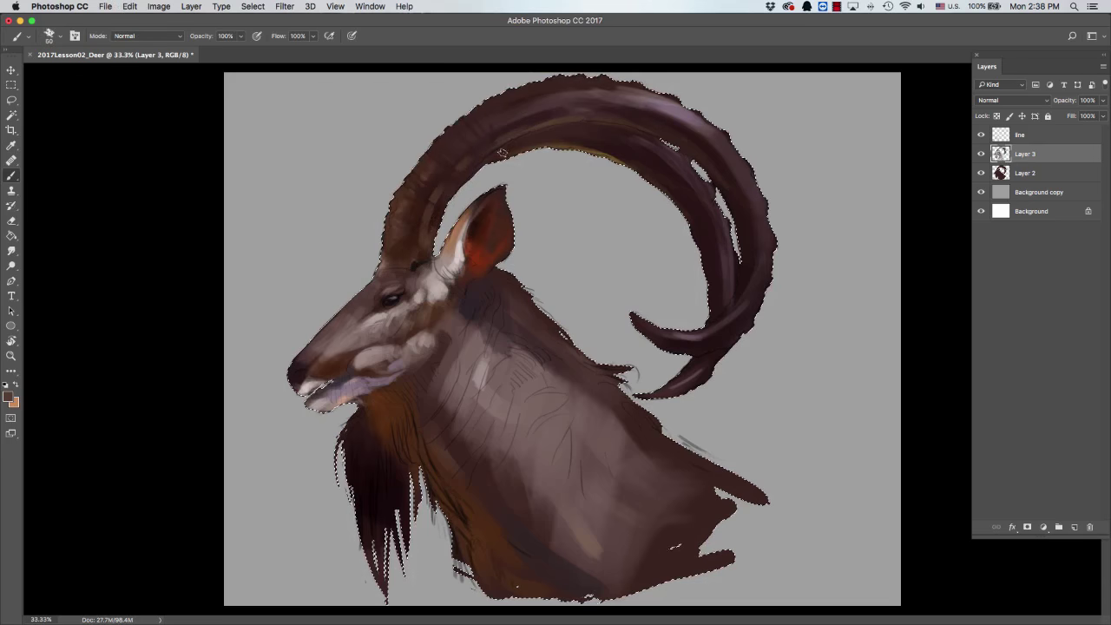
Paint pale patches on the upper neck behind the jaw and blend the brown throat fur with sampled tones.
left_click(450, 363, "alt")
left_click(484, 370, "alt")
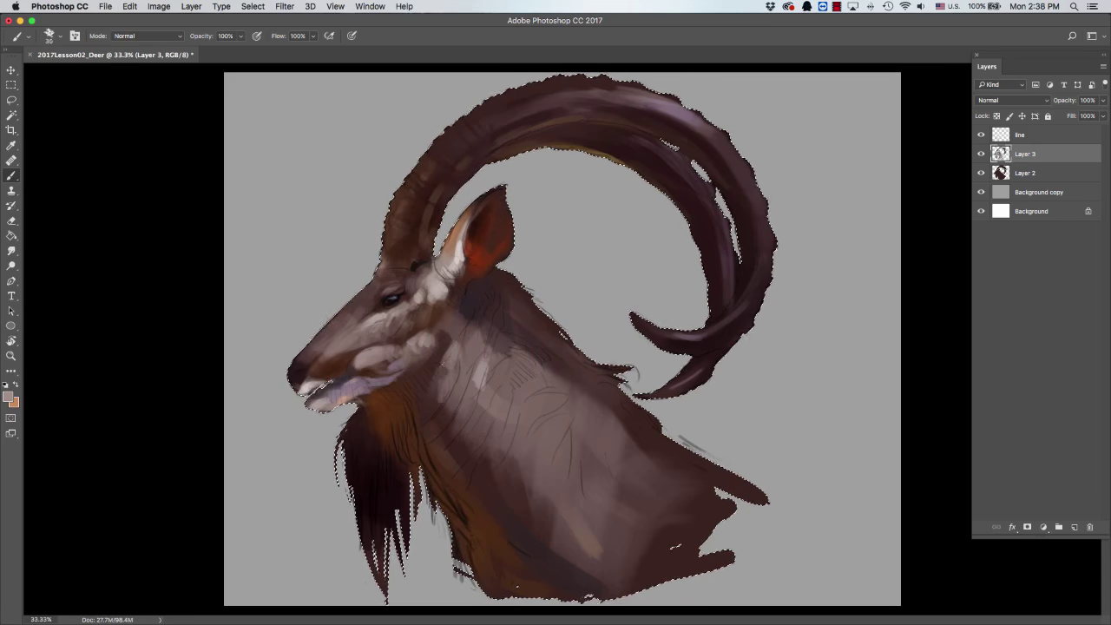
left_click(401, 401, "alt")
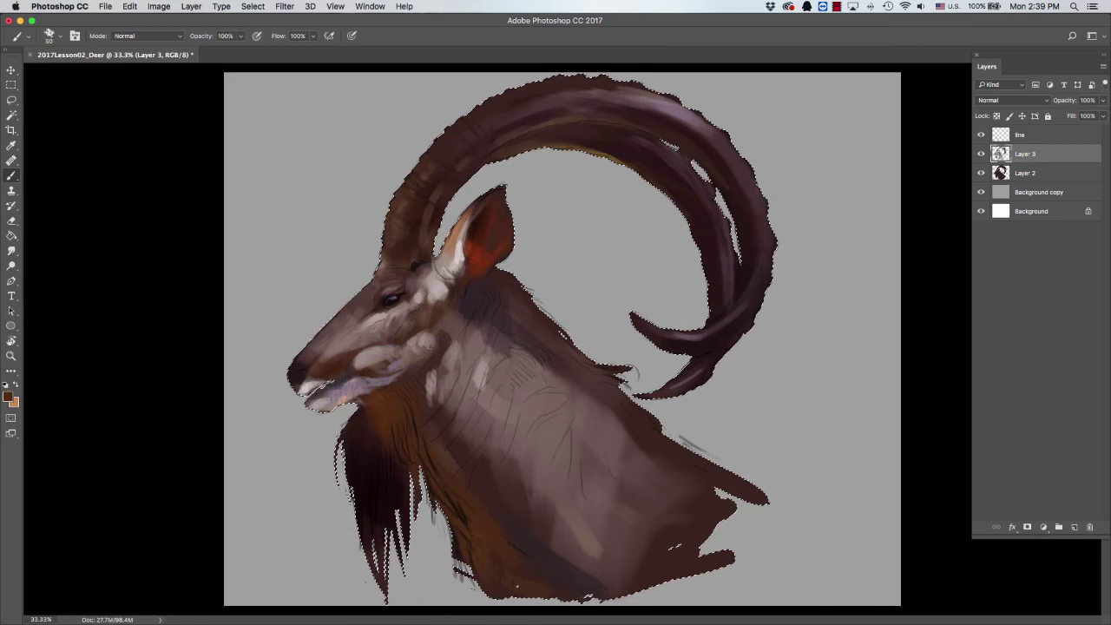
left_click(417, 421, "alt")
left_click(430, 425, "alt")
left_click(439, 381, "alt")
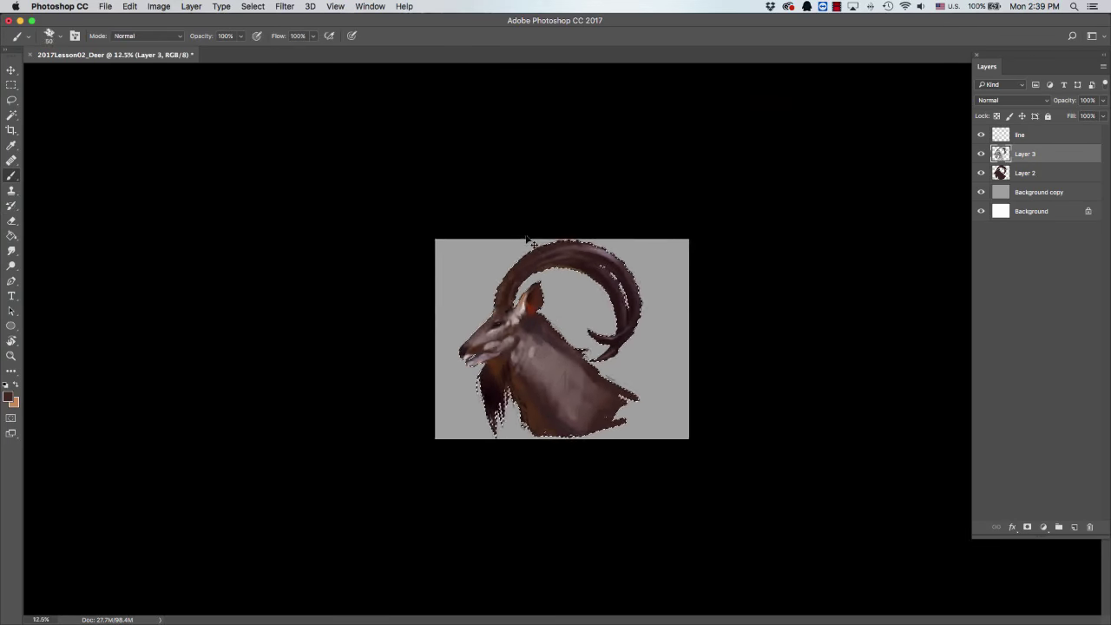
key("e")
key("b")
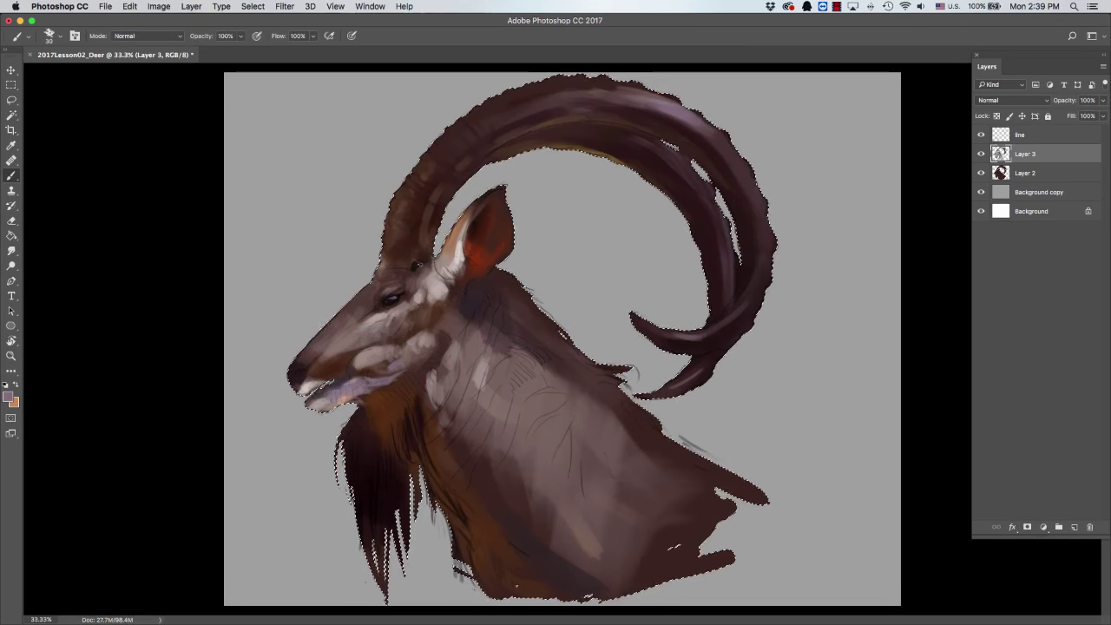
Pick a pale lilac colour and paint a light stripe from the top of the muzzle toward the eye.
left_click(9, 396)
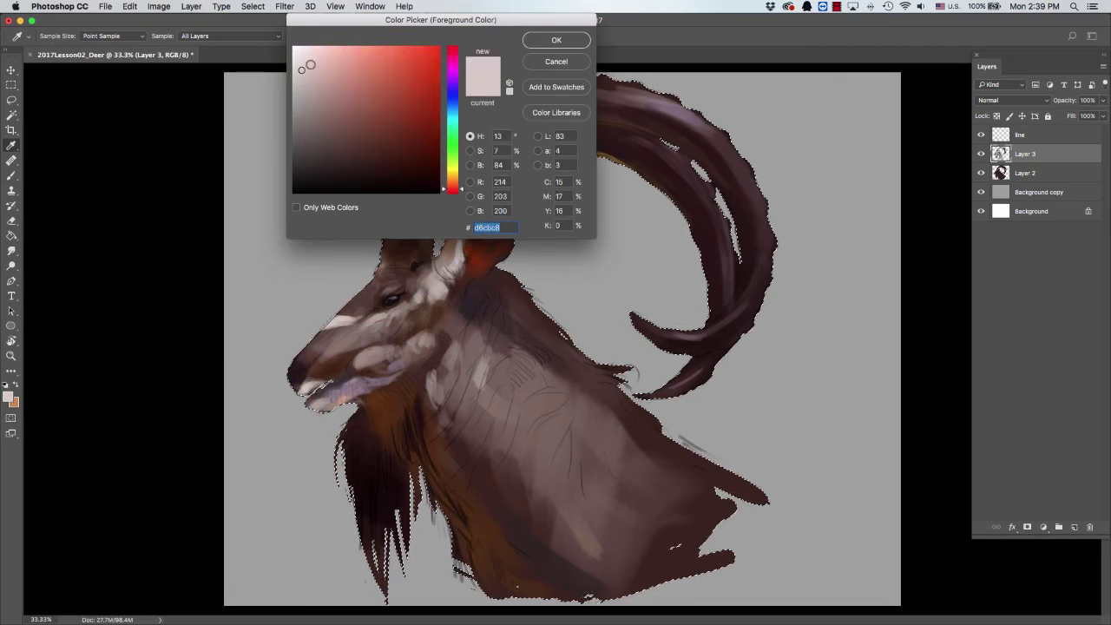
left_click(445, 54)
key("Escape")
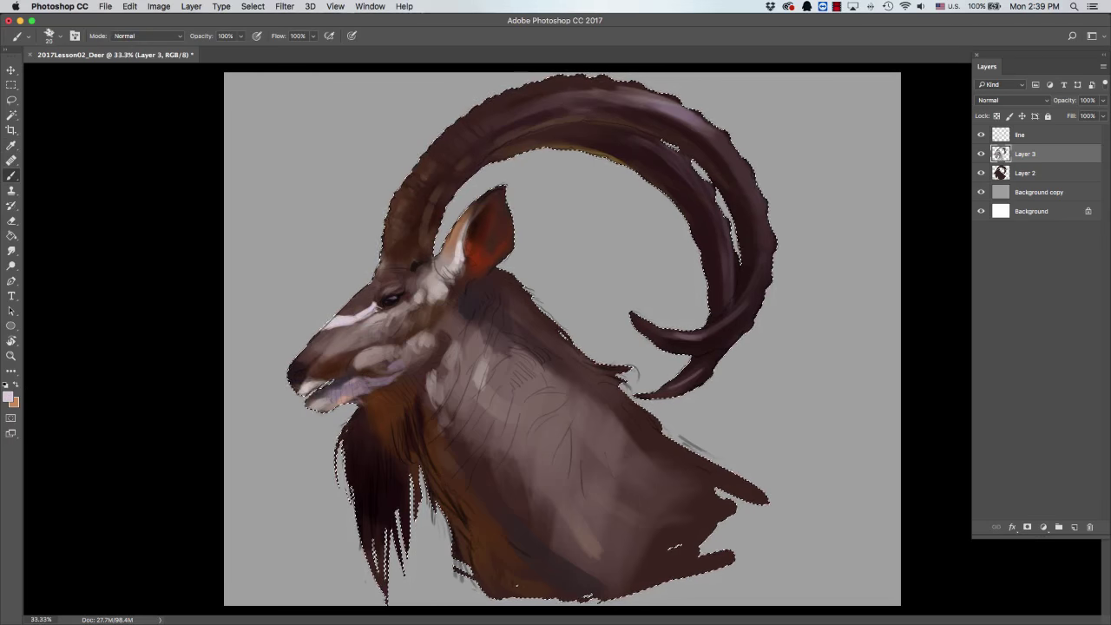
key("]")
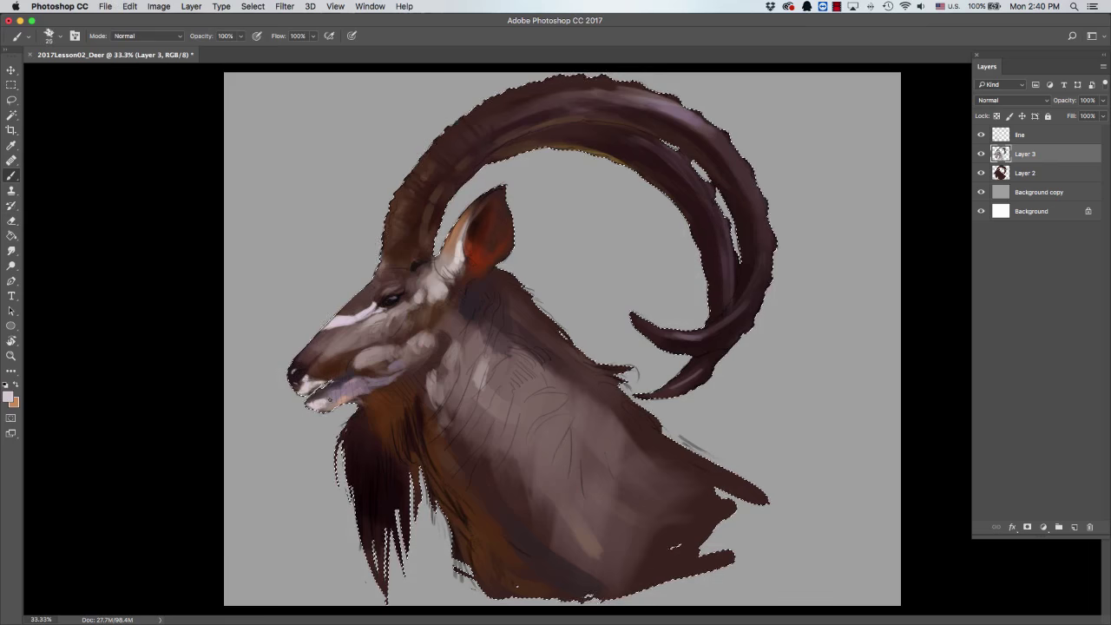
Refine the chin, lips and lower muzzle with sampled tones and add a pale lilac accent on the rear jaw.
left_click(325, 395, "alt")
left_click_drag(308, 399, 339, 404)
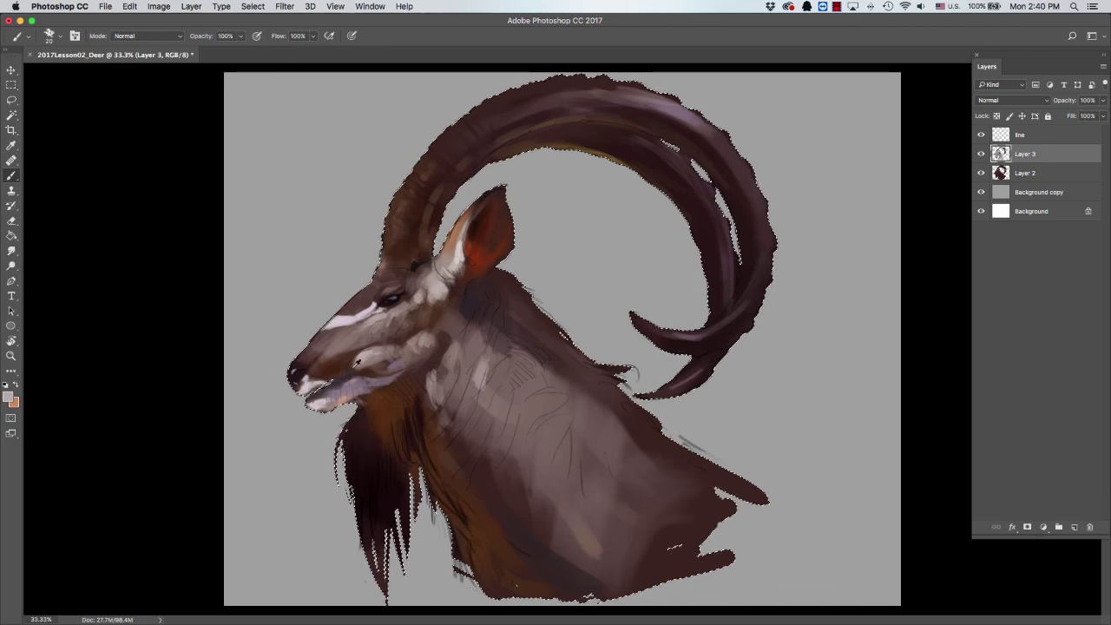
left_click(357, 362, "alt")
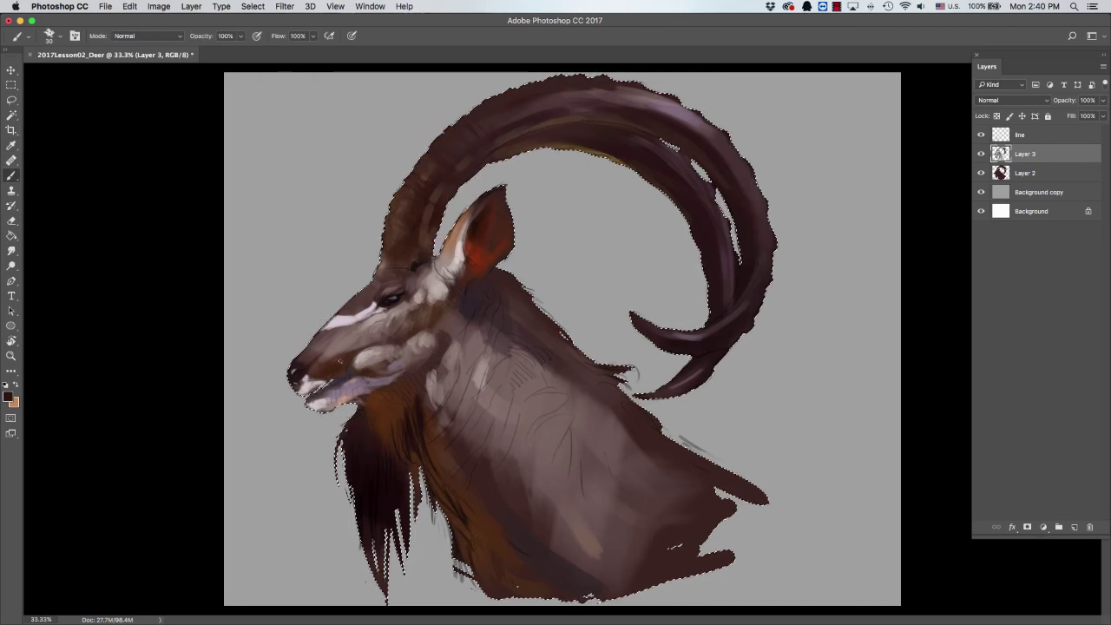
left_click_drag(276, 349, 339, 347)
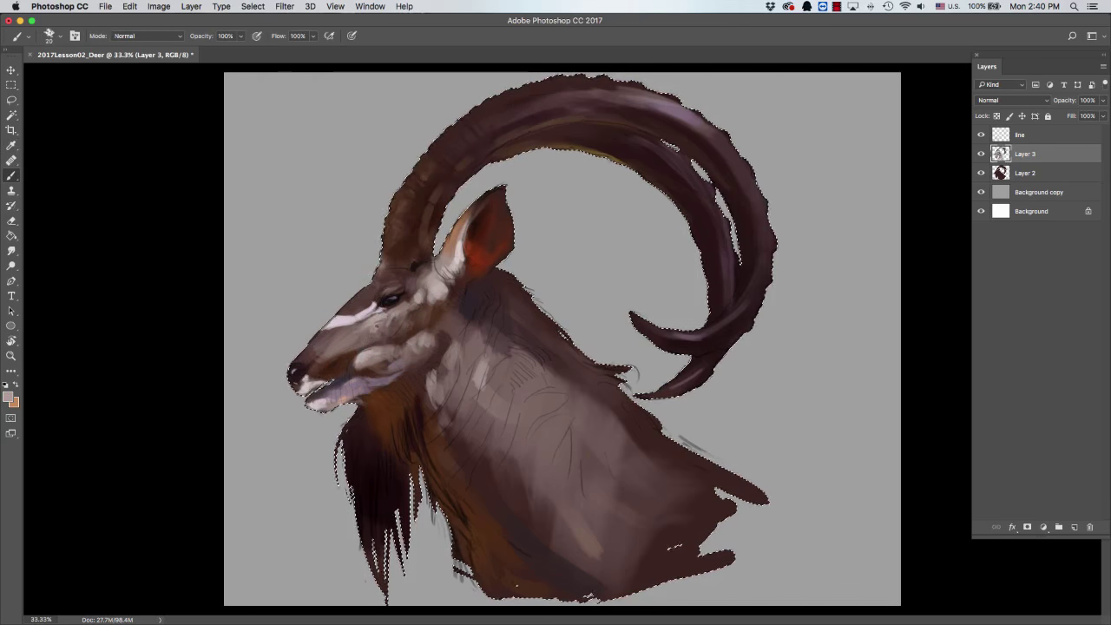
key("bracketleft")
left_click_drag(384, 364, 410, 370)
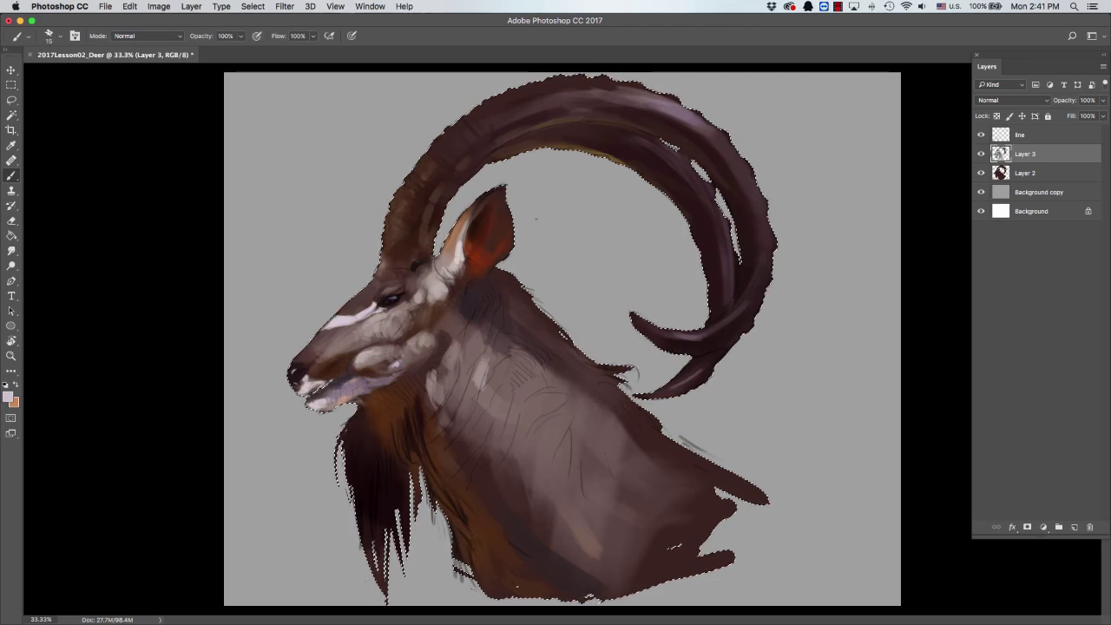
Enlarge the brush and paint fur patches over the mane and neck in sampled dark and pale tones.
key("bracketright")
key("bracketright")
key("bracketright")
key("bracketright")
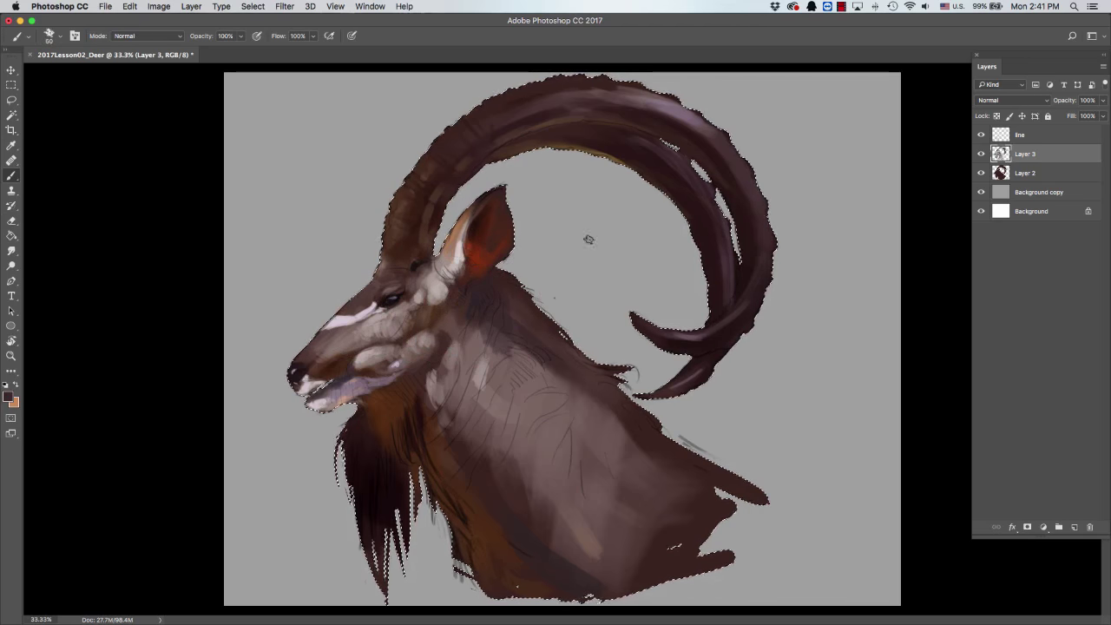
left_click(453, 422, "alt")
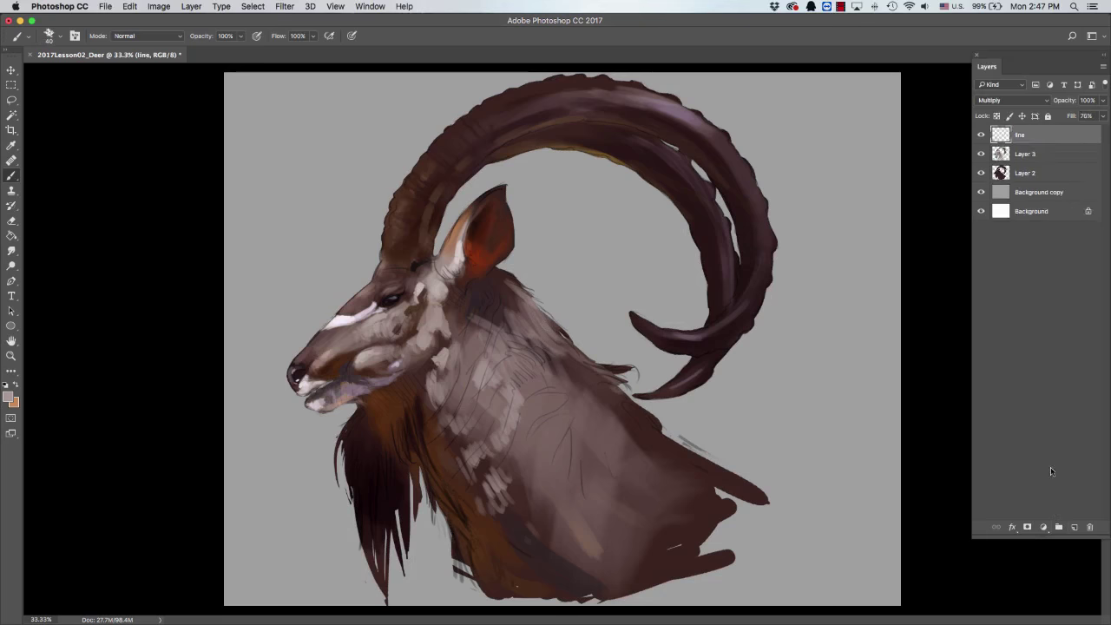
Group the line, Layer 3 and Layer 2 layers and duplicate the group, with Layer 3 in the copy active.
key("ctrl+g")
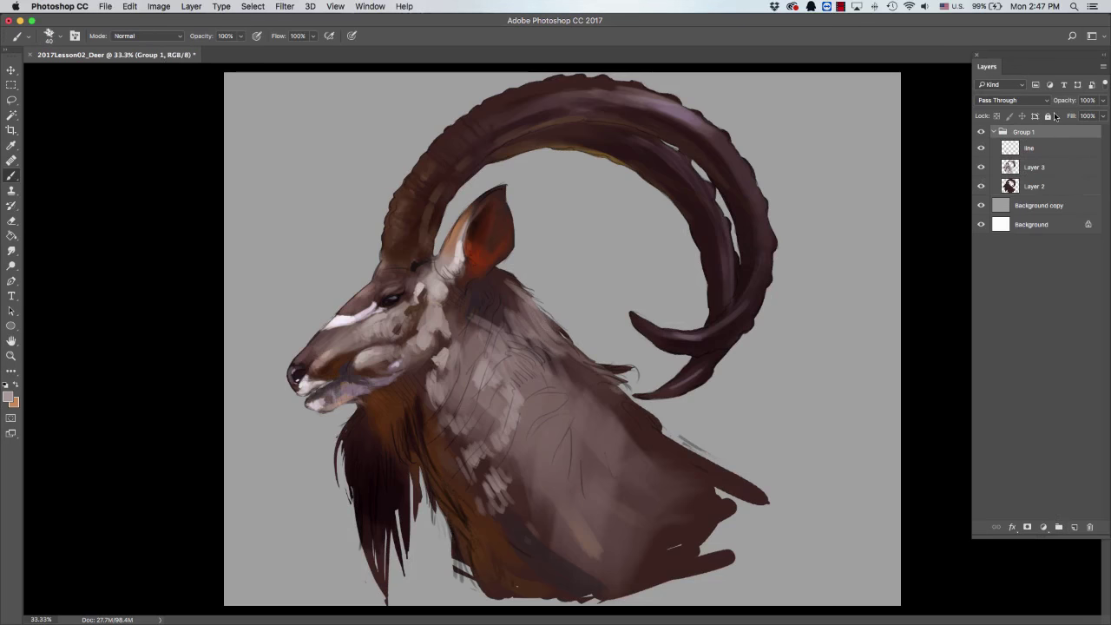
key("ctrl+j")
left_click(1027, 167)
left_click(981, 168)
left_click(982, 168)
Refine the brow, eyelid and fur around the eye with tones sampled beside it.
left_click(389, 300, "alt")
left_click(397, 289, "alt")
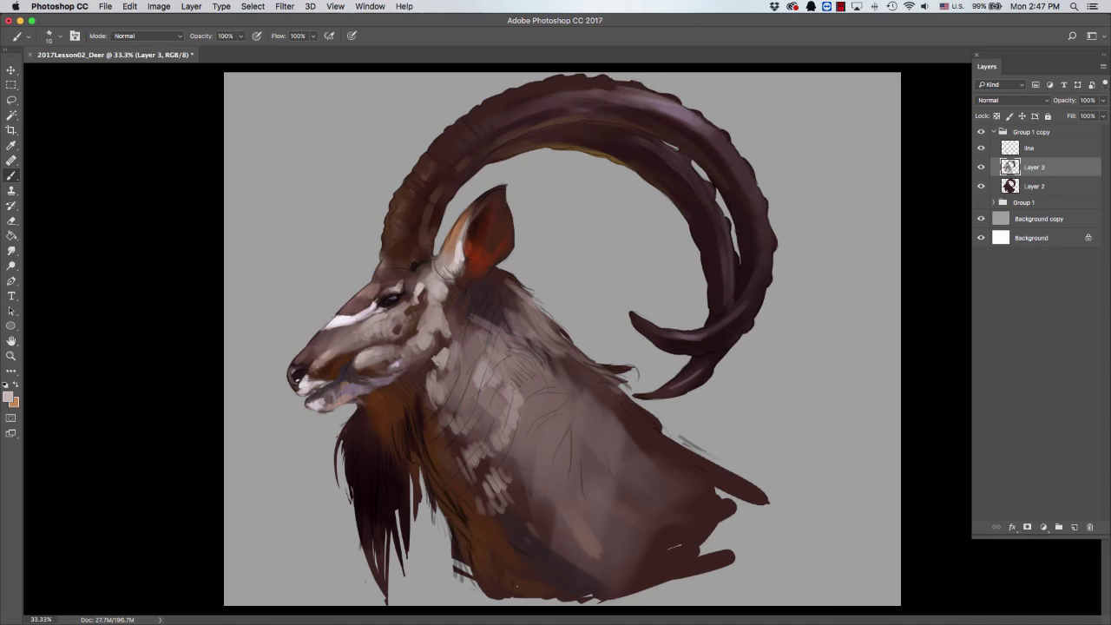
key("bracketright")
key("ctrl+plus")
left_click(323, 305, "alt")
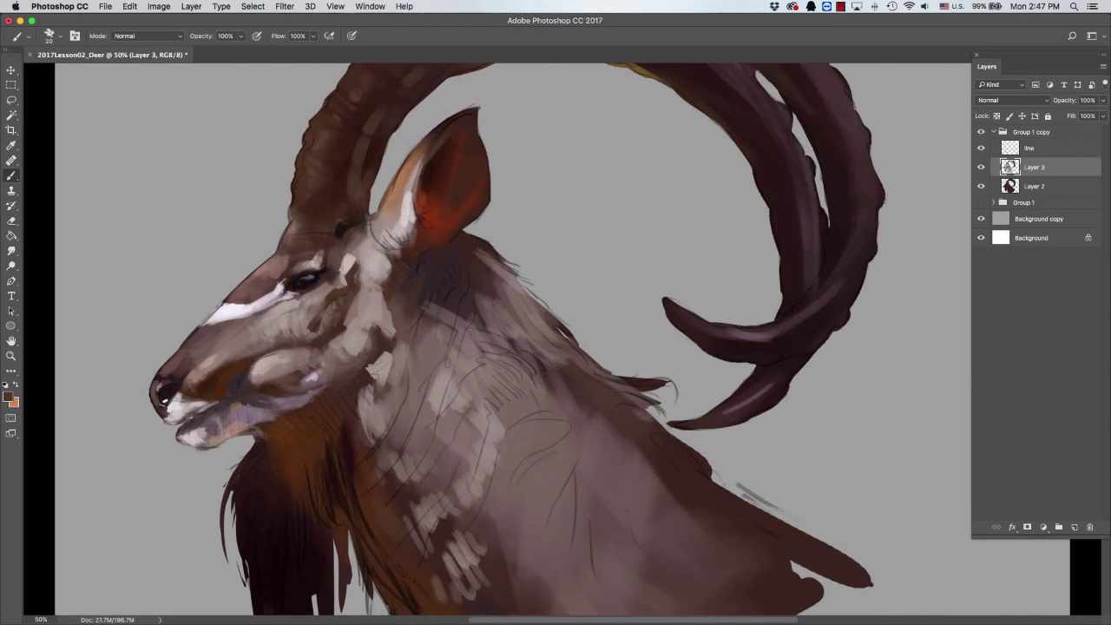
Blend the muzzle from below the eye down to the nose with a smaller brush and sampled tones.
key("bracketleft")
key("bracketleft")
left_click(297, 309, "alt")
left_click(286, 314, "alt")
mouse_move(252, 322)
left_mouse_down()
mouse_move(202, 352)
mouse_move(224, 314)
mouse_move(198, 358)
left_mouse_up()
left_click(203, 349, "alt")
mouse_move(200, 345)
left_mouse_down()
mouse_move(228, 350)
mouse_move(206, 356)
left_mouse_up()
left_click(205, 345, "alt")
Touch up the front of the muzzle and the top of the nose with sampled light and dark tones.
key("super+minus")
left_click(353, 353, "alt")
left_click(319, 366, "alt")
left_click(307, 374, "alt")
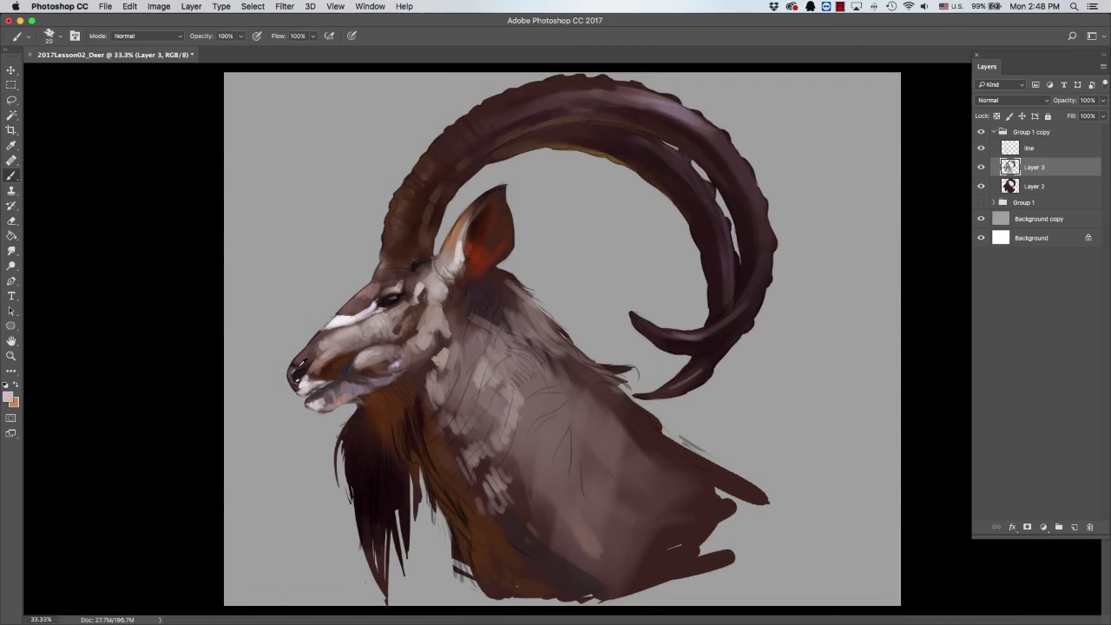
left_click(315, 326, "alt")
Shape the nostril and its pale lower rim with fine strokes in sampled tones, reducing the brush to 9 px.
key("super+plus")
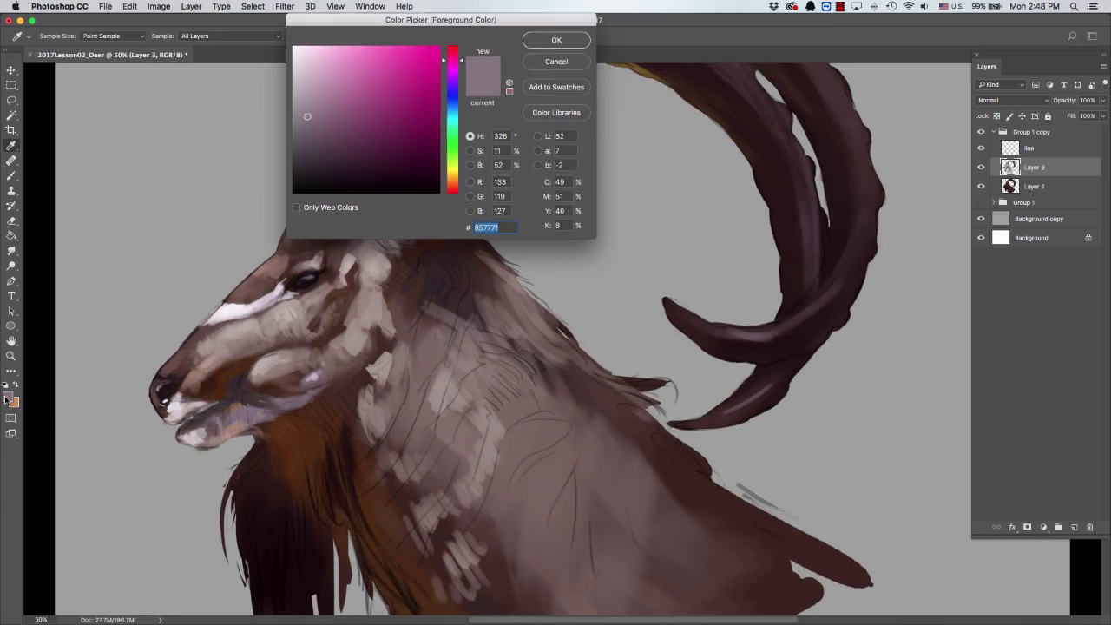
left_click(165, 384, "alt")
left_click(161, 391, "alt")
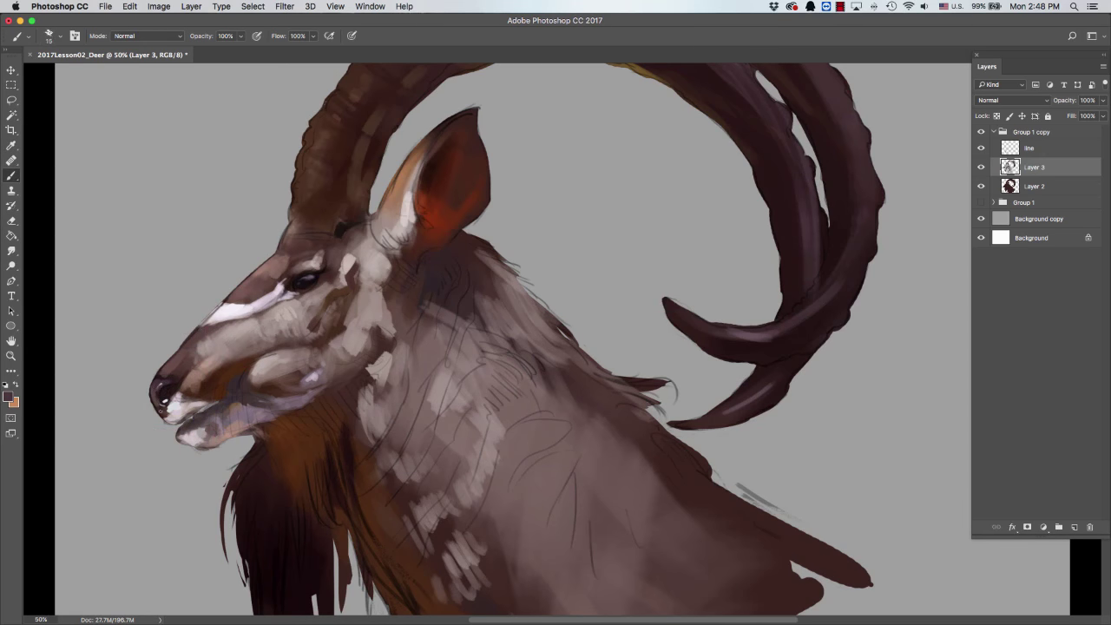
left_click(170, 398, "alt")
key("bracketleft")
left_click(182, 392, "alt")
left_click(176, 395)
key("bracketleft")
left_click(172, 373, "alt")
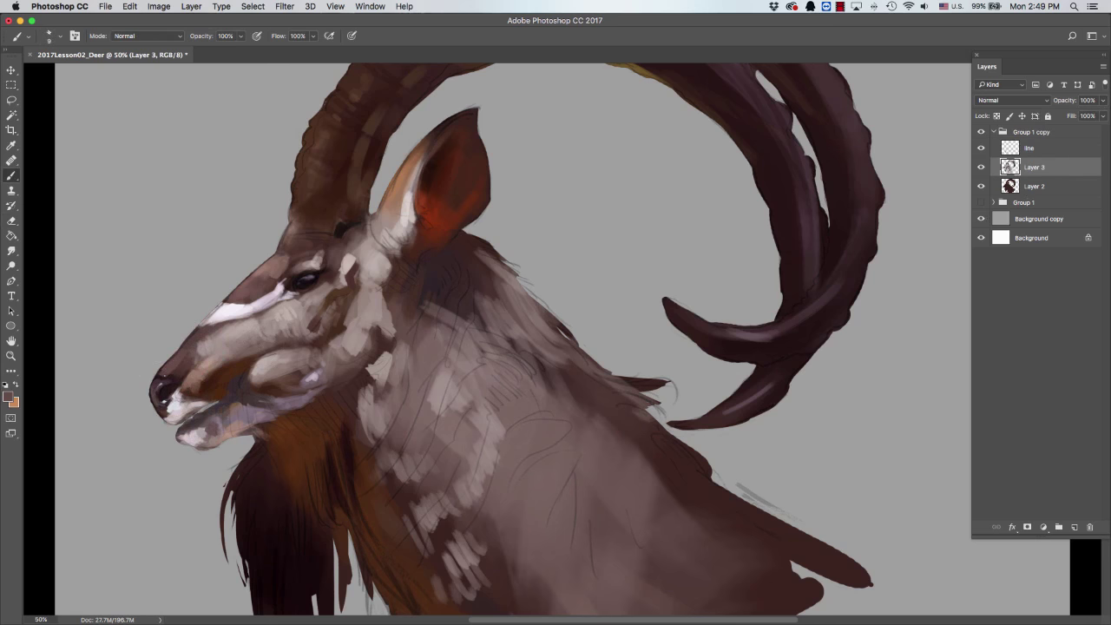
Paint small strokes on the nose above the nostril using a picked colour and tones sampled nearby.
key("bracketright")
left_click(172, 368, "alt")
left_click(168, 363)
left_click(178, 363)
left_click(9, 396)
key("Return")
left_click(191, 381, "alt")
left_click(181, 375, "alt")
left_click(190, 382, "alt")
Blend the side of the muzzle above the mouth with sampled tones and refine the nostril's dark edge.
key("bracketright")
key("bracketright")
left_click_drag(185, 359, 206, 313)
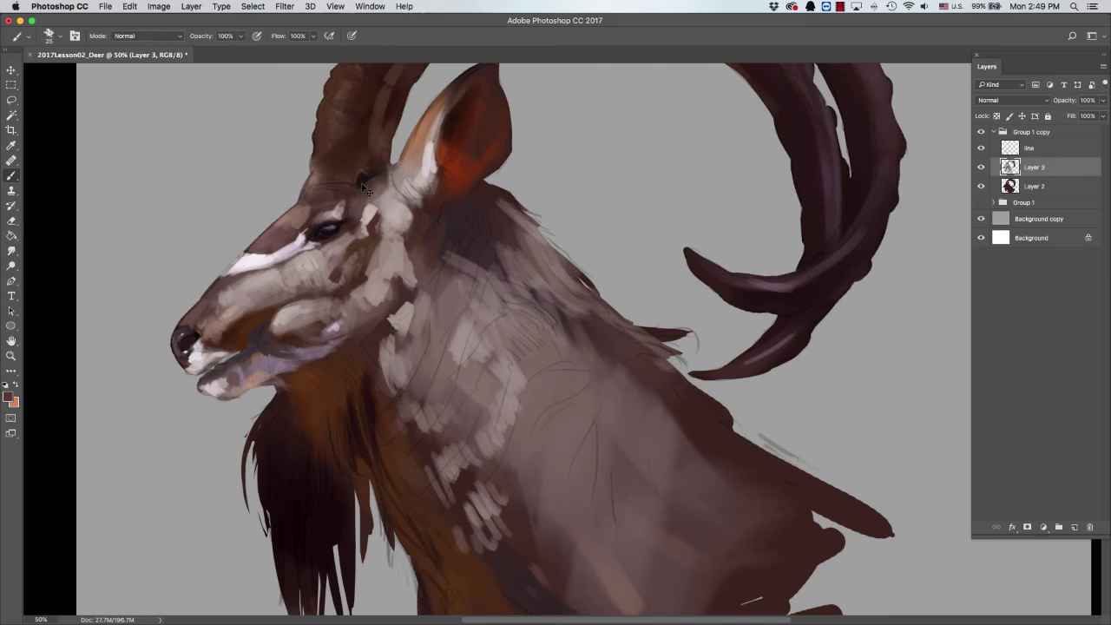
left_click(217, 330, "alt")
key("bracketleft")
left_click(217, 328, "alt")
left_click(227, 318, "alt")
left_click(236, 319, "alt")
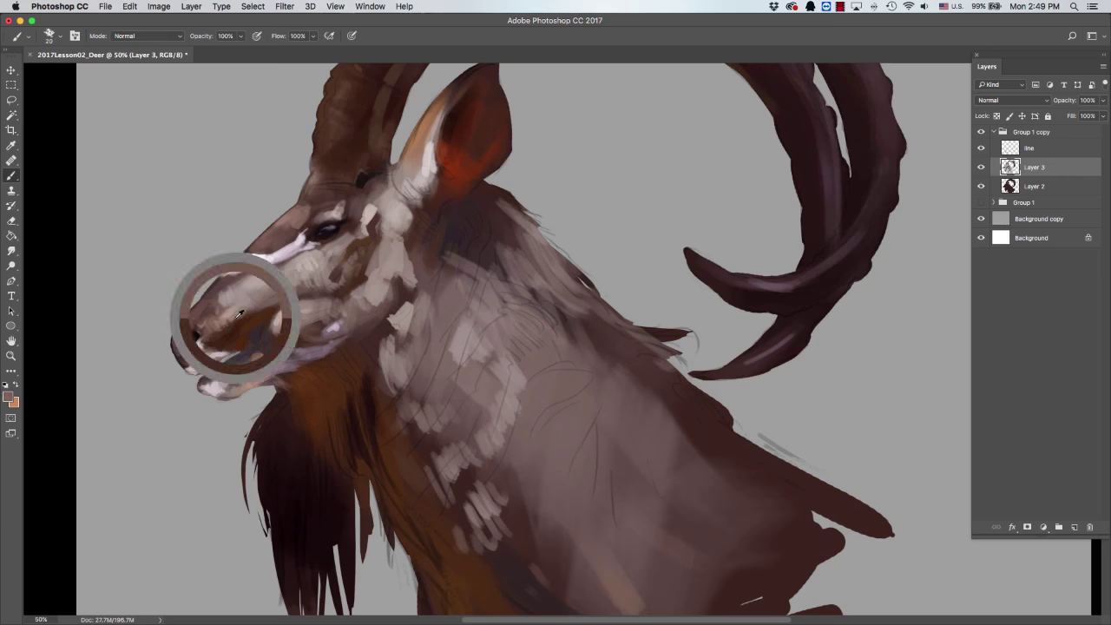
key("bracketleft")
left_click(193, 355, "alt")
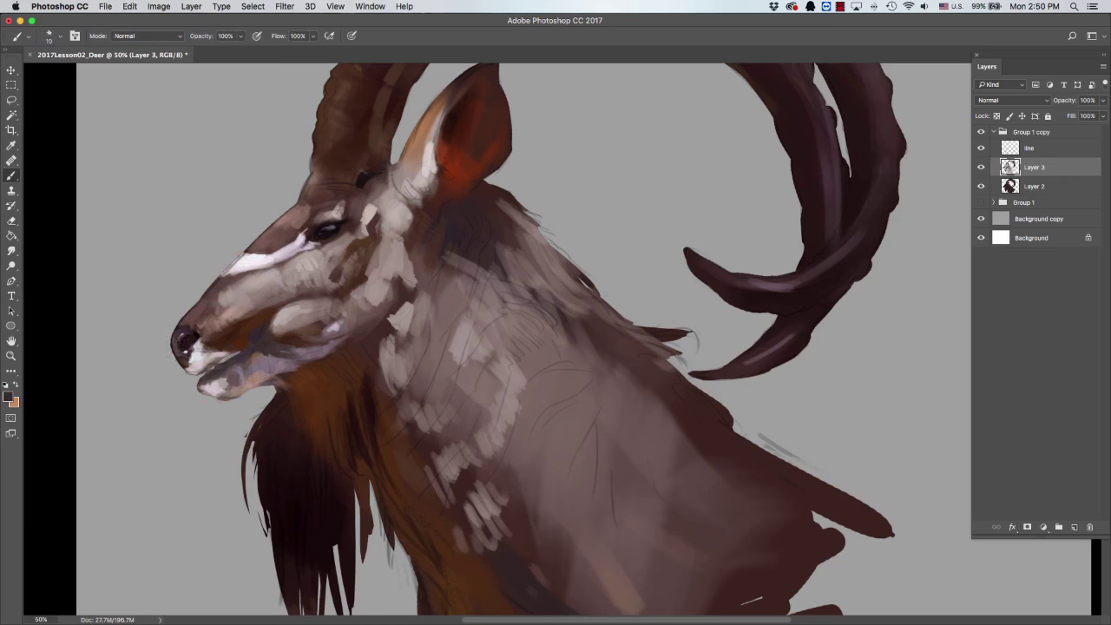
Set a near-black foreground colour and darken the mouth crease with a 15 px brush.
key("bracketright")
left_click(231, 338, "alt")
key("bracketleft")
key("bracketleft")
key("shift+F5")
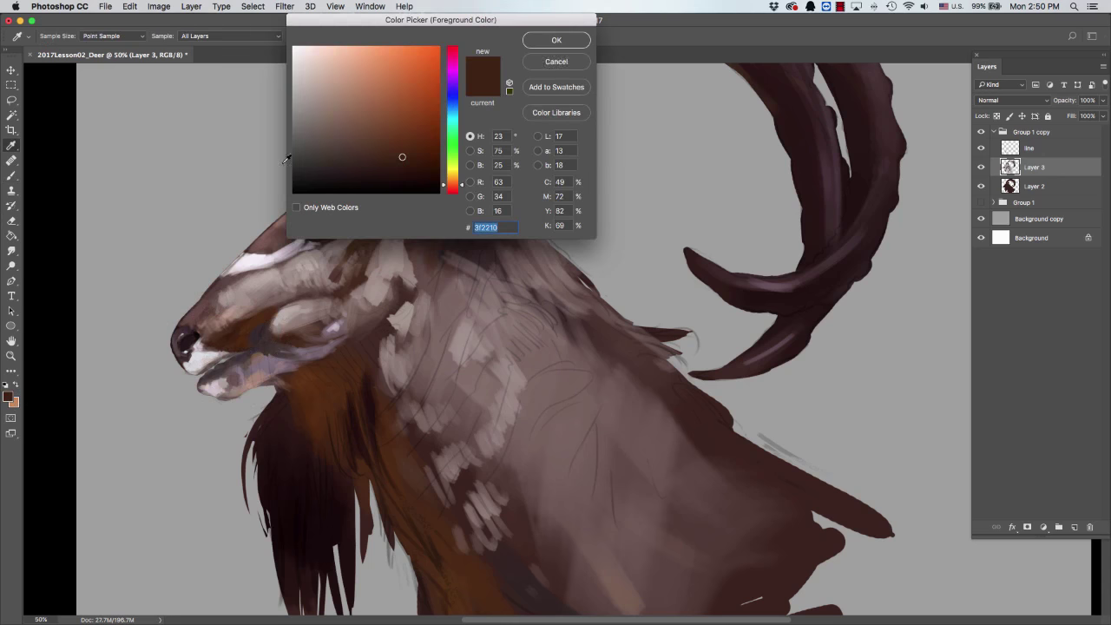
key("Return")
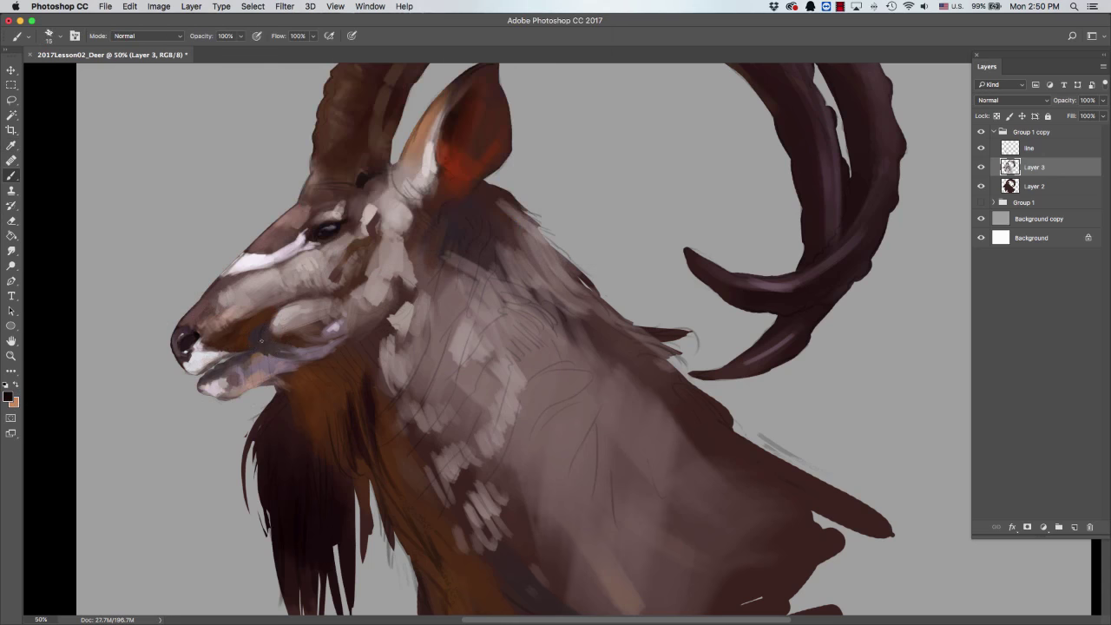
Blend the mouth crease with tones sampled beside it and switch to a 40 px eraser.
left_click(248, 340, "alt")
key("bracketleft")
left_click(252, 345, "alt")
key("bracketright")
key("e")
right_click(283, 184)
key("Escape")
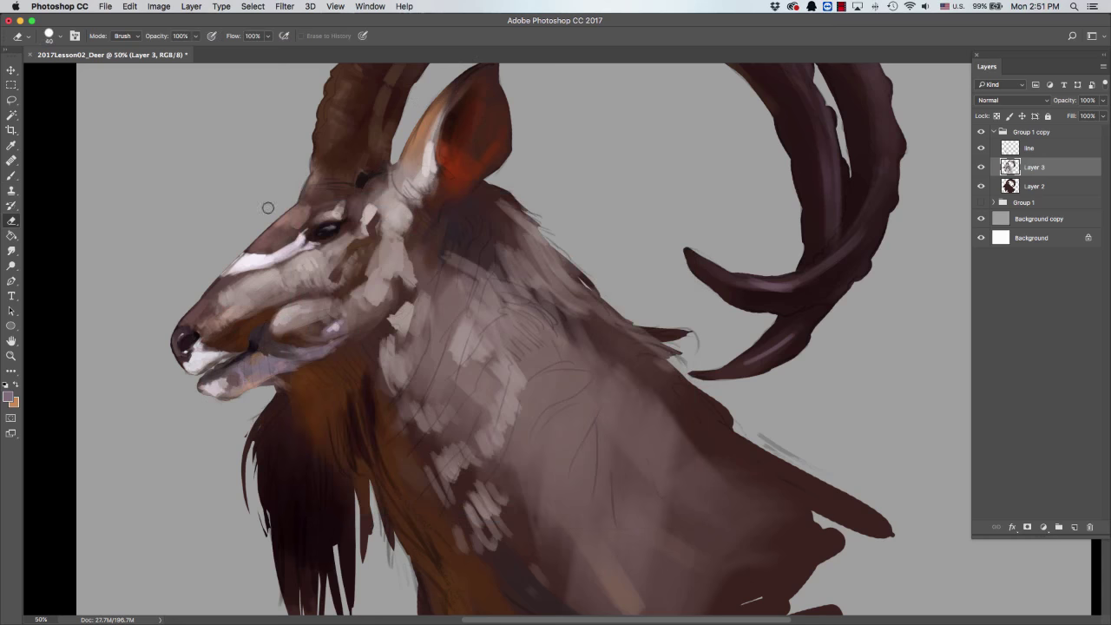
Paint the forehead and the area around the eye with sampled tones, enlarging the brush for broader strokes.
key("b")
mouse_move(302, 190)
left_mouse_down()
mouse_move(314, 209)
mouse_move(306, 221)
mouse_move(317, 217)
mouse_move(304, 226)
mouse_move(311, 238)
mouse_move(335, 207)
mouse_move(335, 182)
mouse_move(307, 193)
left_mouse_up()
left_click(404, 216, "alt")
key("bracketright")
key("bracketright")
key("bracketright")
key("bracketright")
key("bracketright")
left_click(304, 231, "alt")
left_click(305, 233, "alt")
Blend the forehead just beneath the horn base with a larger brush and sampled tones.
left_click(325, 178, "alt")
key("bracketright")
key("bracketright")
key("bracketright")
left_click(312, 184, "alt")
Paint a sampled cheek tone diagonally across the cheek below the eye with an enlarged brush.
key("ctrl+minus")
key("ctrl+minus")
key("ctrl+plus")
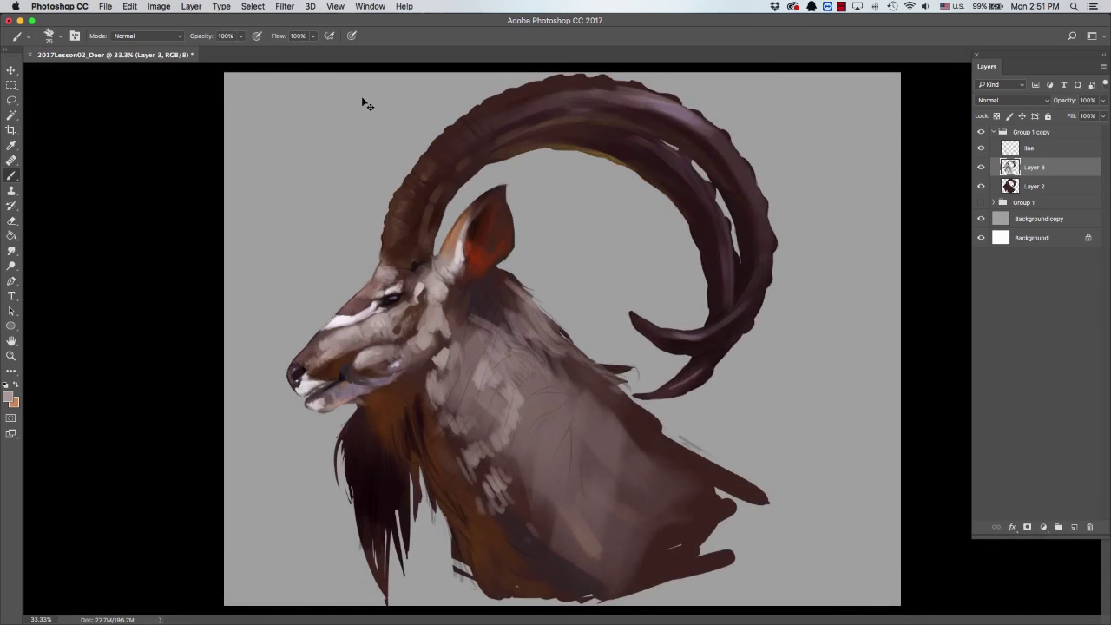
left_click(421, 310, "alt")
key("bracketright")
key("bracketright")
key("bracketright")
left_click_drag(425, 312, 408, 339)
Switch the eraser to a textured 100 px brush tip and enlarge it one step.
key("e")
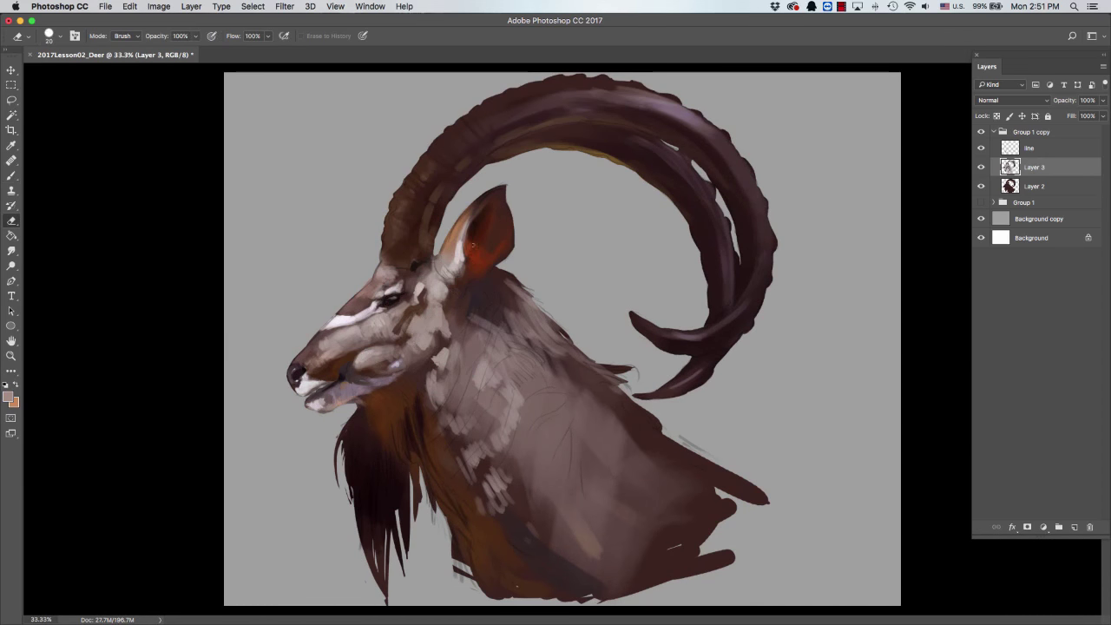
right_click(342, 278)
key("Return")
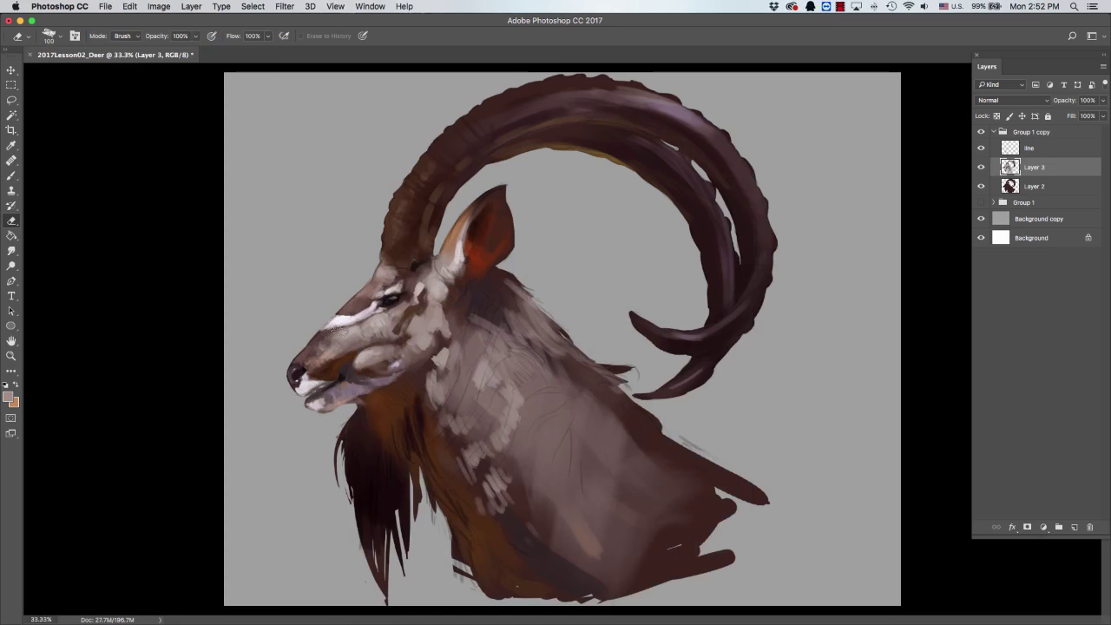
key("bracketright")
Paint over the pale patches behind the jaw with brown tones sampled from the throat, undoing the last stroke.
key("b")
mouse_move(450, 323)
left_mouse_down()
mouse_move(440, 348)
mouse_move(483, 385)
mouse_move(553, 294)
mouse_move(494, 372)
mouse_move(453, 329)
mouse_move(398, 402)
mouse_move(428, 360)
mouse_move(435, 373)
mouse_move(454, 357)
mouse_move(467, 267)
mouse_move(408, 346)
left_mouse_up()
key("e")
key("b")
left_click(435, 358, "alt")
left_click(397, 401, "alt")
key("bracketright")
key("bracketright")
left_click(434, 370, "alt")
left_click(454, 356, "alt")
left_click(434, 345, "alt")
key("ctrl+z")
Blend the rear cheek and jaw edge using a 30 px brush and tones sampled from the cheek.
key("bracketleft")
left_click(415, 313, "alt")
left_click(415, 343, "alt")
left_click(404, 347, "alt")
left_click(406, 349, "alt")
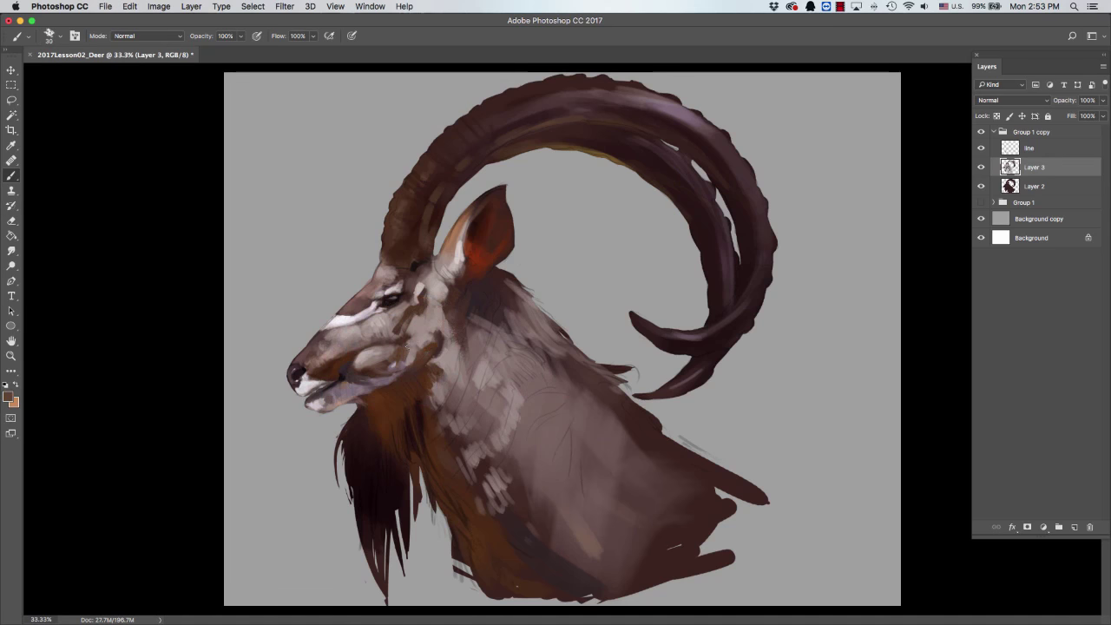
left_click(419, 339, "alt")
Paint the chin and lower lip with tones sampled near the mouth corner, then pick a muted brown foreground colour.
left_click(342, 375, "alt")
left_click_drag(344, 375, 323, 403)
left_click(343, 387, "alt")
key("super+minus")
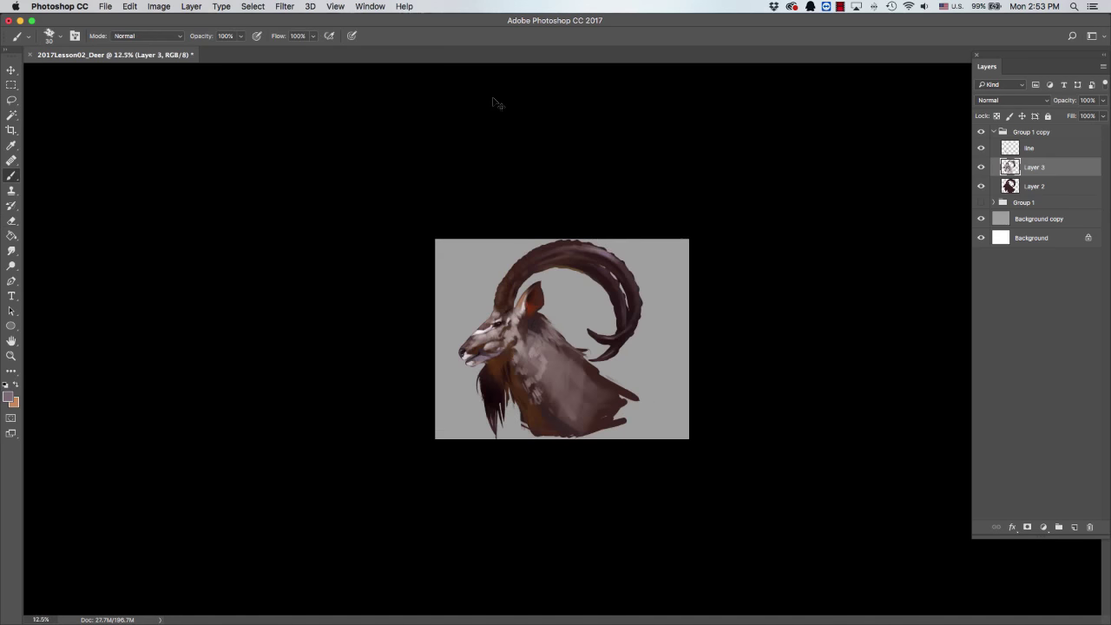
key("F12")
key("Return")
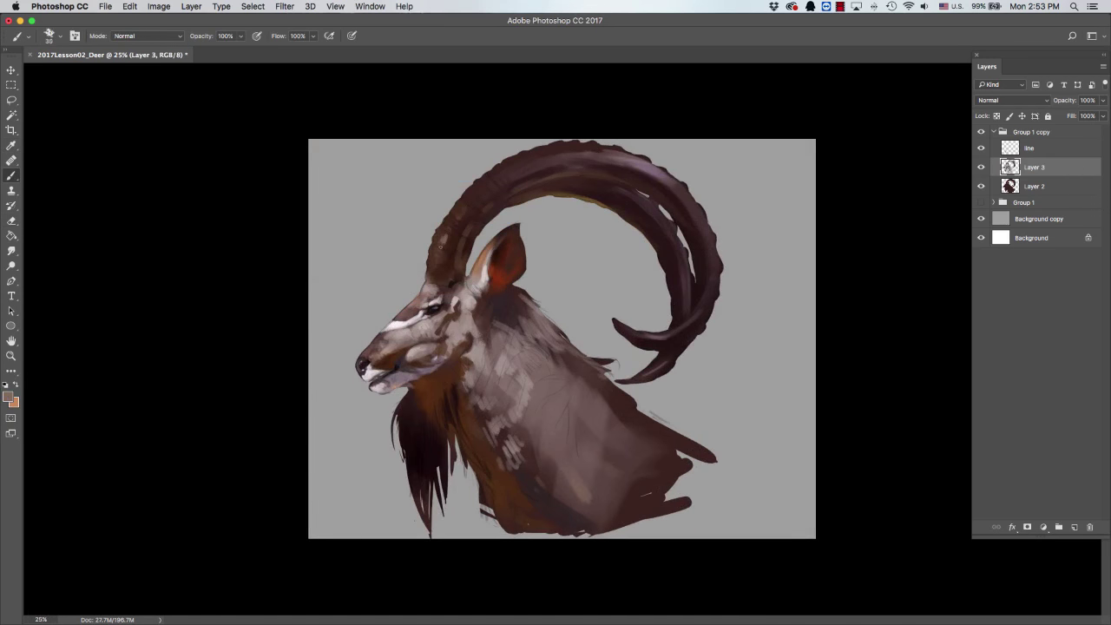
Pick a near-white foreground colour and paint highlights along the horn's front edge down to its base.
key("F12")
left_click(305, 54)
key("Return")
mouse_move(435, 228)
left_mouse_down()
mouse_move(441, 242)
mouse_move(457, 203)
left_mouse_up()
key("bracketright")
key("bracketright")
key("bracketright")
left_click_drag(427, 280, 421, 292)
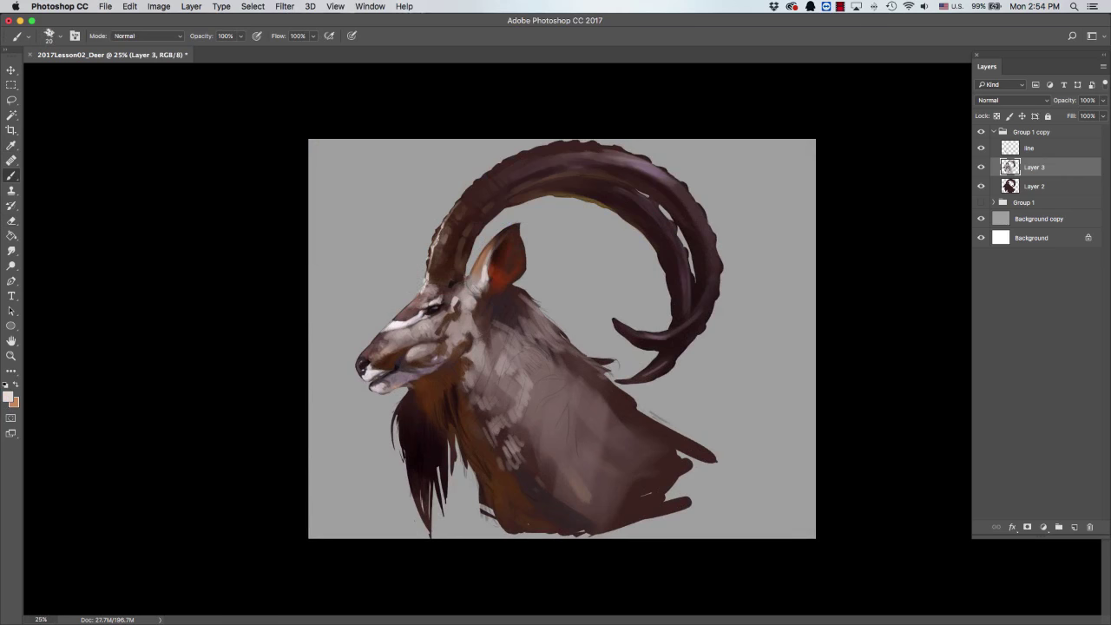
Add a small pale accent beside the eye with a 10 px brush and a tone sampled from the forehead.
left_click(423, 290, "alt")
key("bracketleft")
key("bracketleft")
left_click(431, 316)
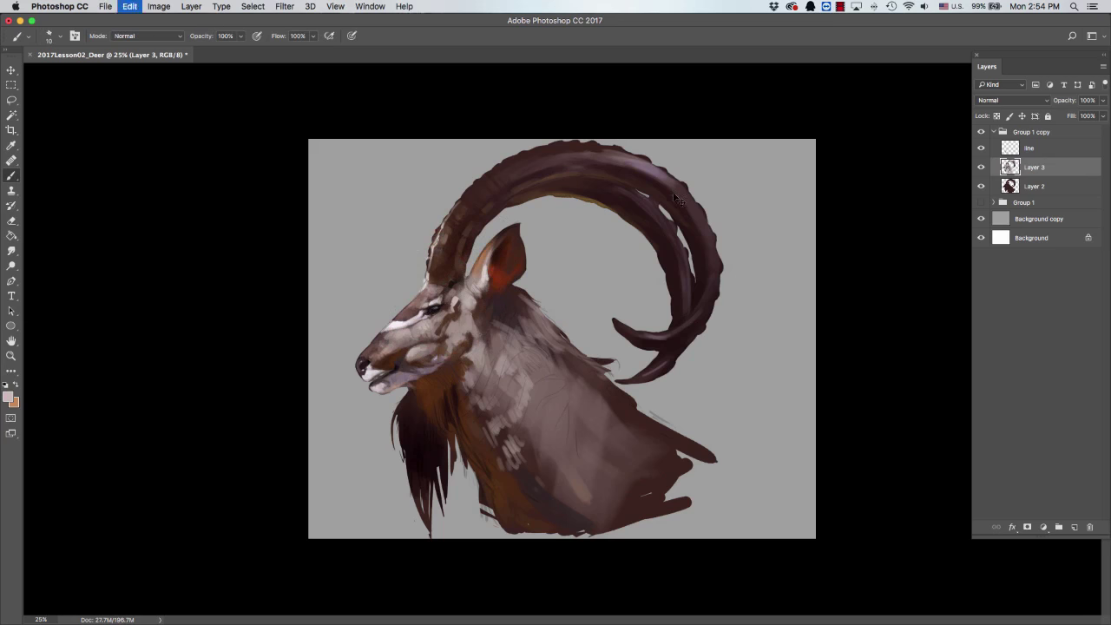
Refine the muzzle, lips and jaw edge with small strokes in sampled tones.
left_click(403, 371, "alt")
left_click(384, 369, "alt")
key("bracketright")
left_click(413, 356, "alt")
left_click(398, 361, "alt")
key("bracketleft")
left_click(365, 374, "alt")
left_click(400, 383, "alt")
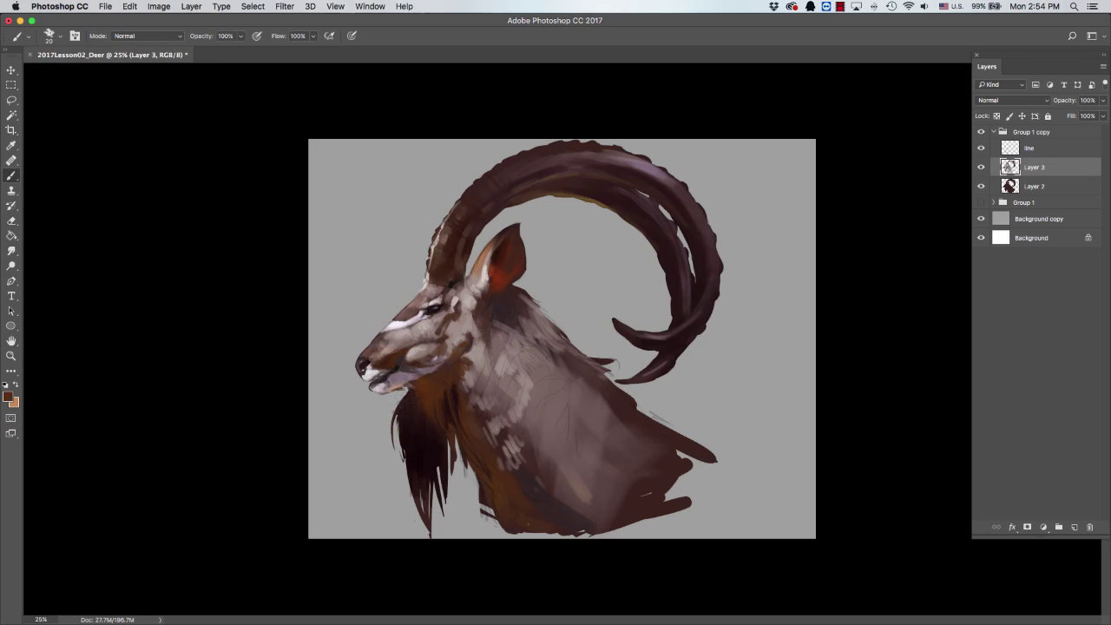
Pick an orange-brown foreground colour and paint the mane along the back of the neck from ear to horn tip.
key("e")
key("b")
left_click(507, 360, "alt")
left_click(9, 397)
left_click(556, 37)
mouse_move(525, 289)
left_mouse_down()
mouse_move(511, 299)
mouse_move(613, 364)
left_mouse_up()
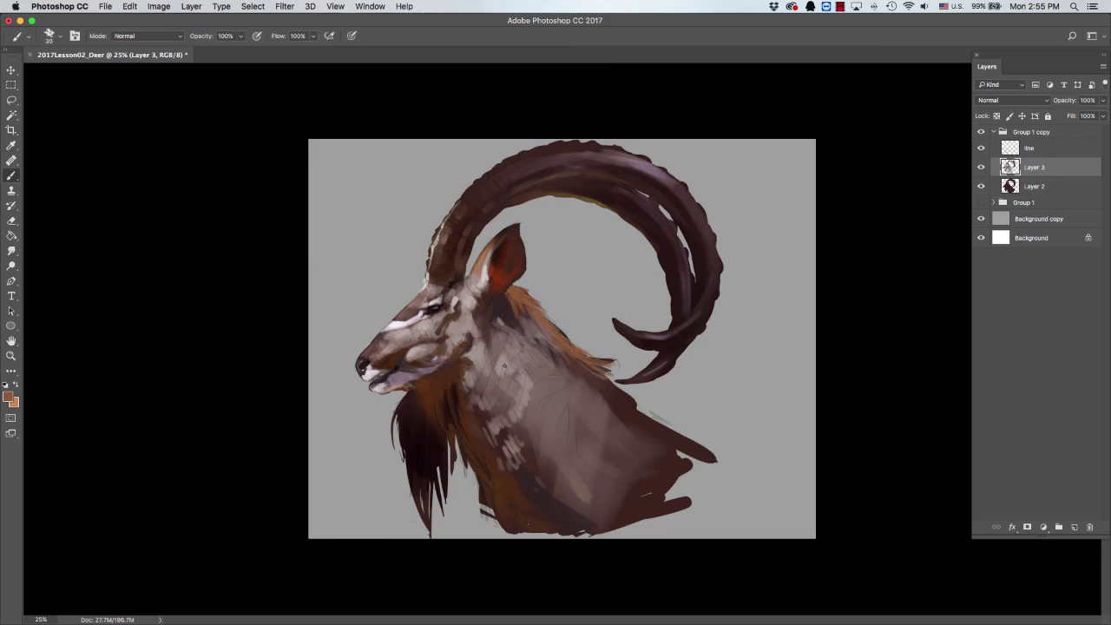
Paint pale fur strokes down the back and across the lower neck with sampled tones.
left_click(543, 343, "alt")
mouse_move(543, 343)
left_mouse_down()
mouse_move(612, 400)
mouse_move(620, 425)
mouse_move(649, 429)
mouse_move(680, 458)
left_mouse_up()
left_click(492, 325, "alt")
mouse_move(469, 384)
left_mouse_down()
mouse_move(476, 378)
mouse_move(521, 453)
mouse_move(546, 349)
mouse_move(495, 347)
mouse_move(522, 349)
mouse_move(540, 430)
mouse_move(569, 447)
mouse_move(590, 490)
left_mouse_up()
Layer finer fur strokes over the middle of the neck with a smaller brush and sampled tones.
left_click(483, 405, "alt")
key("bracketleft")
key("bracketleft")
left_click(549, 399, "alt")
mouse_move(534, 355)
left_mouse_down()
mouse_move(529, 406)
mouse_move(564, 409)
mouse_move(535, 455)
mouse_move(579, 422)
mouse_move(558, 482)
mouse_move(510, 375)
left_mouse_up()
Enlarge the brush to 125 px and block in soft mauve tones over the lower shoulder.
key("bracketleft")
key("bracketright")
key("bracketright")
key("bracketright")
key("bracketright")
key("bracketright")
key("bracketright")
key("bracketright")
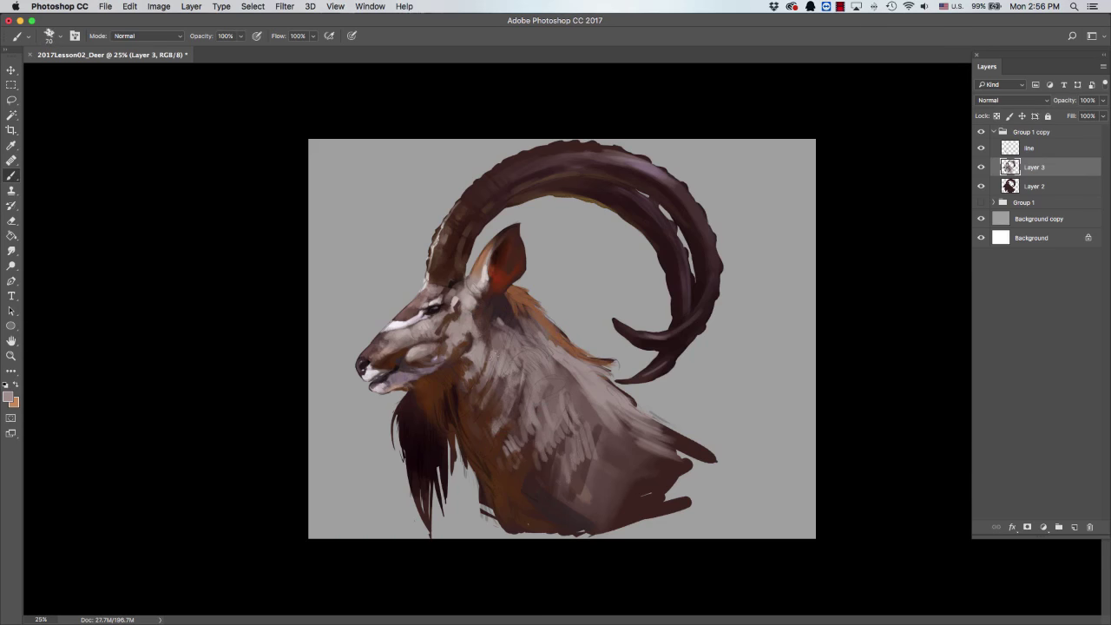
key("super+minus")
key("super+equal")
key("super+equal")
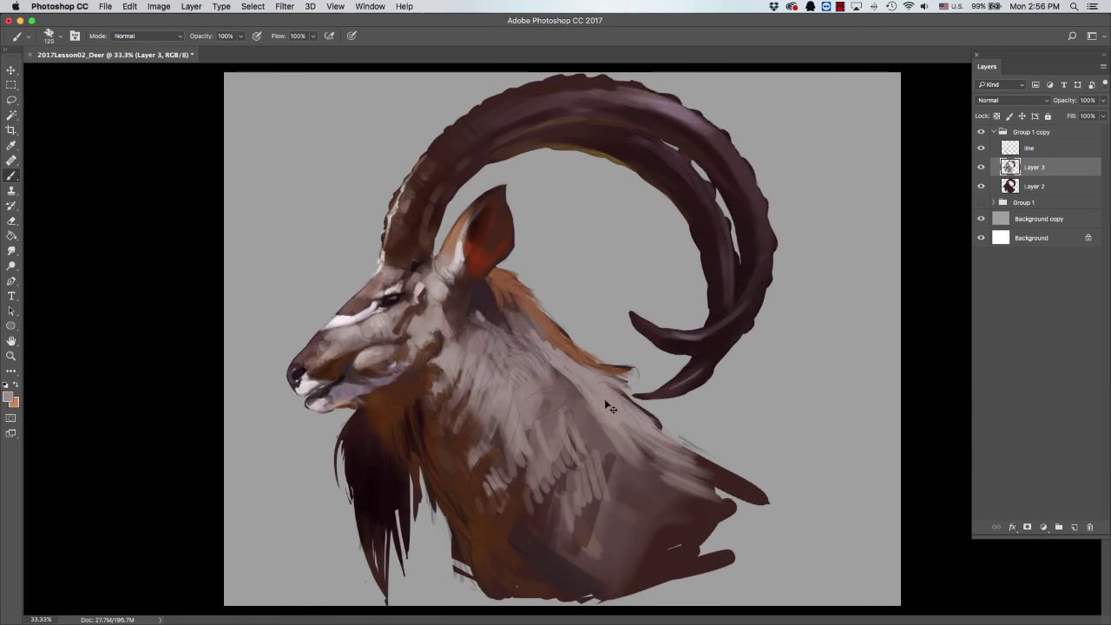
Set a near-black brown foreground colour and paint dark ridges along the horn's front and lower curve.
left_click(449, 137, "alt")
left_click(10, 397)
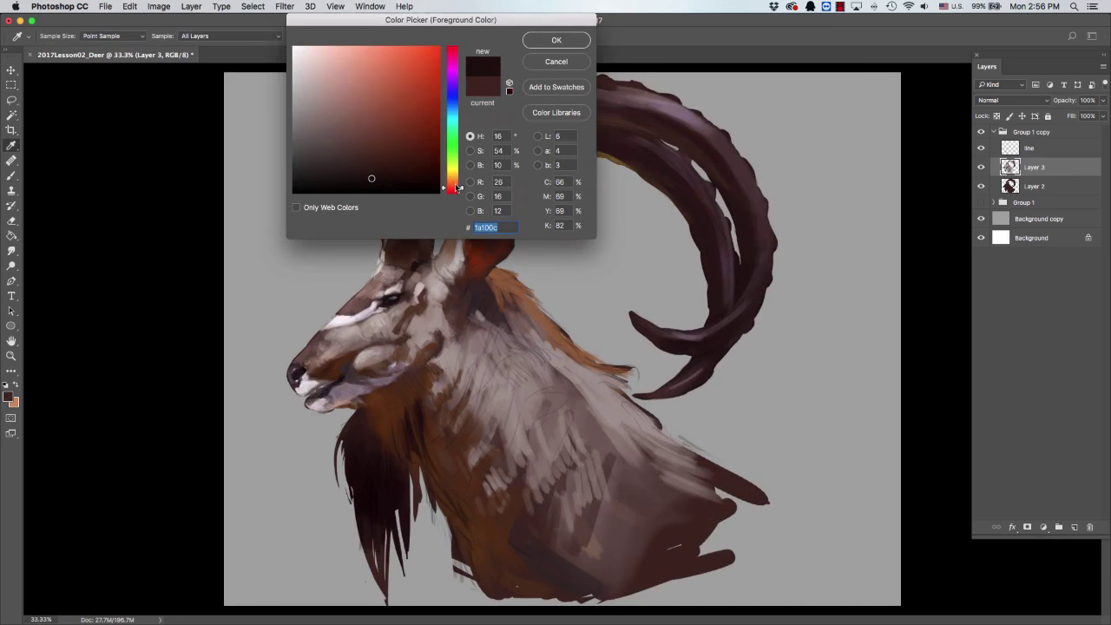
left_click(556, 37)
mouse_move(416, 166)
left_mouse_down()
mouse_move(395, 217)
mouse_move(409, 231)
left_mouse_up()
left_click_drag(425, 170, 459, 124)
Add lilac highlights to the horn's far outer curve with tones sampled from its lit edge.
left_click(668, 120, "alt")
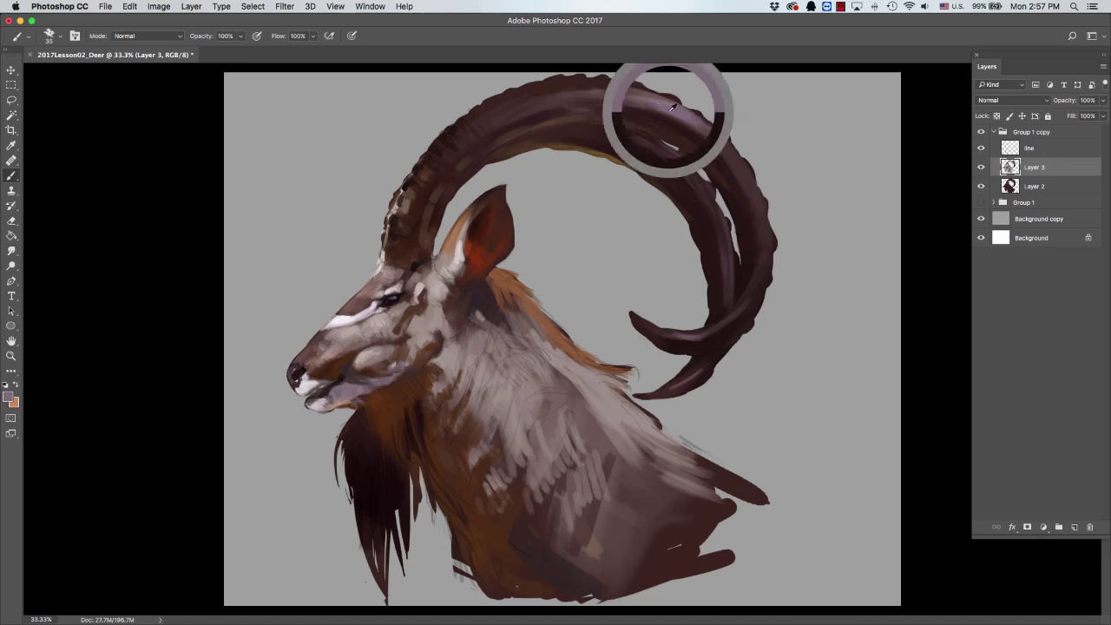
left_click_drag(711, 126, 730, 161)
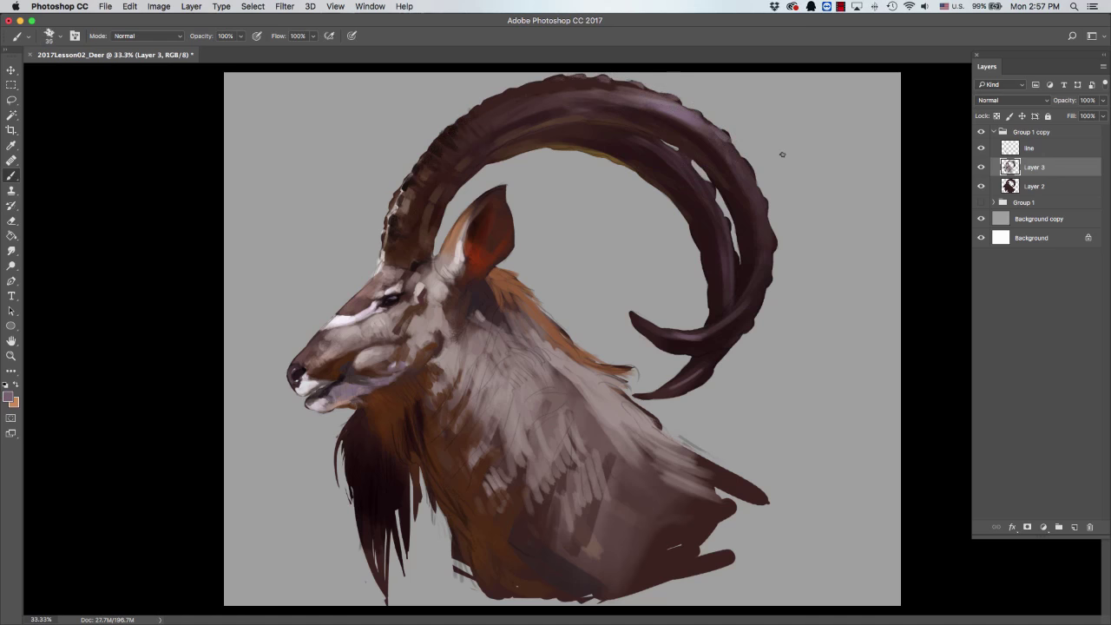
left_click(403, 221, "alt")
key("bracketleft")
key("bracketleft")
left_click(667, 120, "alt")
Refine the ridges along the horn's upper curve with a sampled tone, varying the brush size.
left_click(485, 115, "alt")
key("bracketleft")
key("bracketleft")
key("bracketleft")
key("bracketleft")
key("bracketleft")
key("bracketright")
key("bracketright")
Pick a new foreground colour, then define the horn base and its ridges with small strokes in sampled tones.
left_click(591, 149, "alt")
left_click(9, 397)
left_click(367, 95)
key("Return")
left_click(429, 239, "alt")
left_click_drag(429, 240, 432, 229)
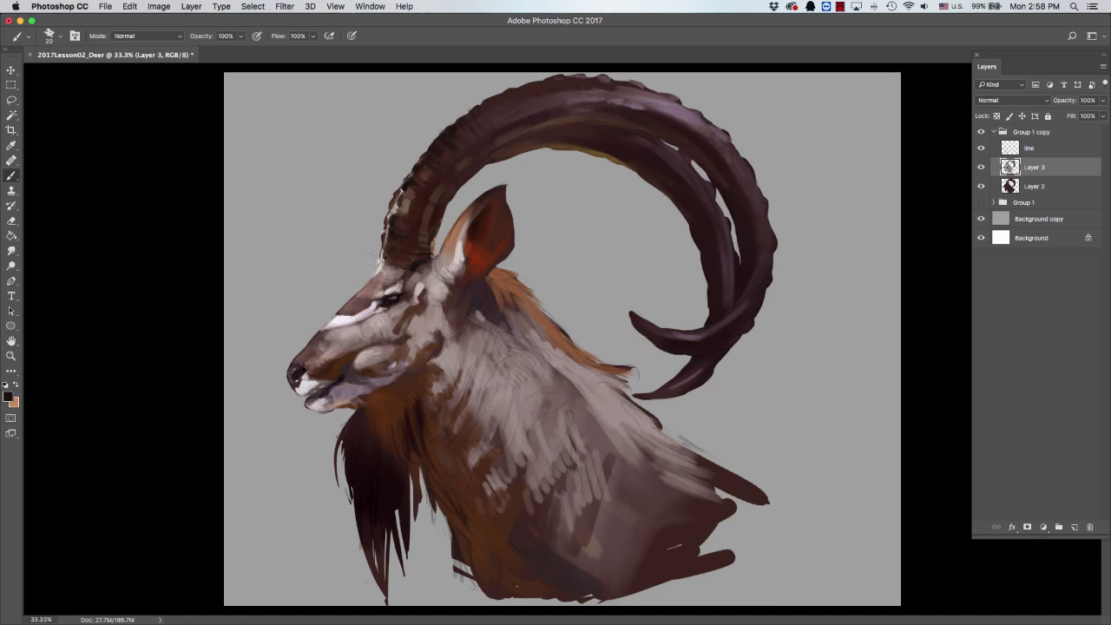
left_click(387, 247, "alt")
left_click(396, 207, "alt")
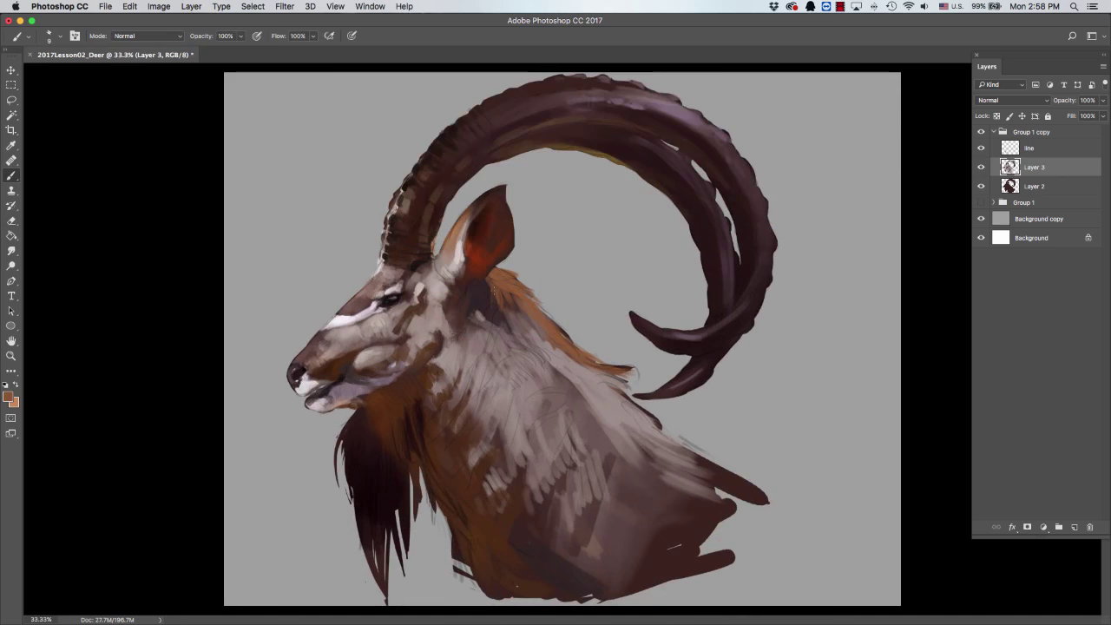
Touch up the neck fur below the ear and blend the cheek with sampled tones.
left_click(476, 306, "alt")
left_click(492, 306, "alt")
left_click(397, 321, "alt")
left_click(396, 356, "alt")
left_click(401, 349, "alt")
left_click(425, 332, "alt")
key("ctrl+shift+c")
key("Escape")
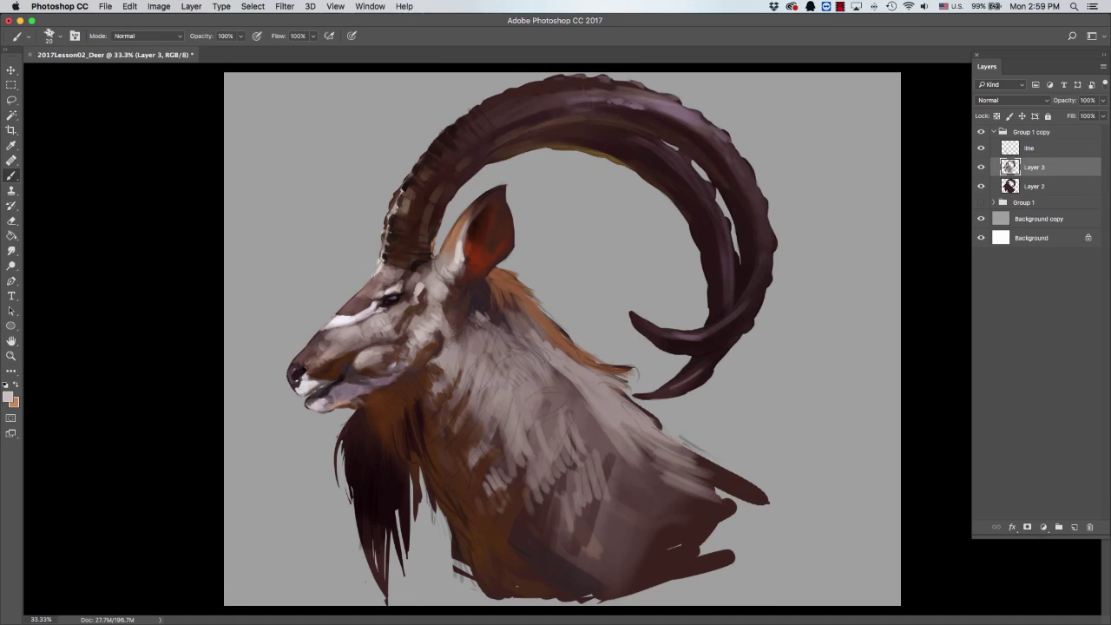
Blend the fur between the eye and the horn base with a 25 px brush and sampled tones.
key("bracketright")
key("bracketright")
left_click(410, 295, "alt")
left_click(411, 293, "alt")
left_click(420, 270, "alt")
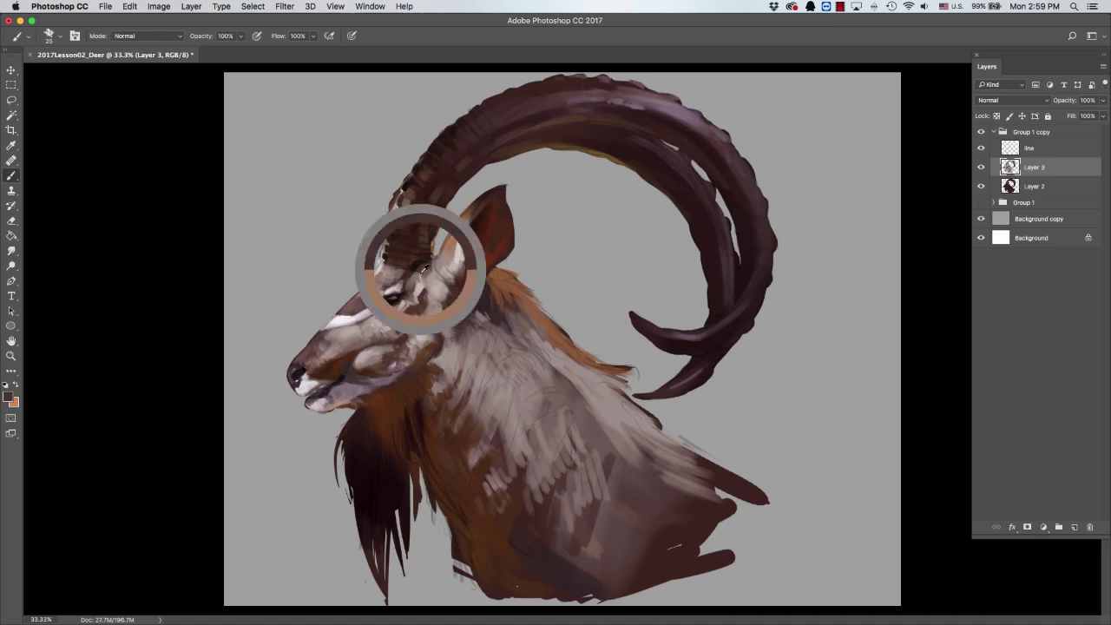
key("bracketright")
left_click(434, 285, "alt")
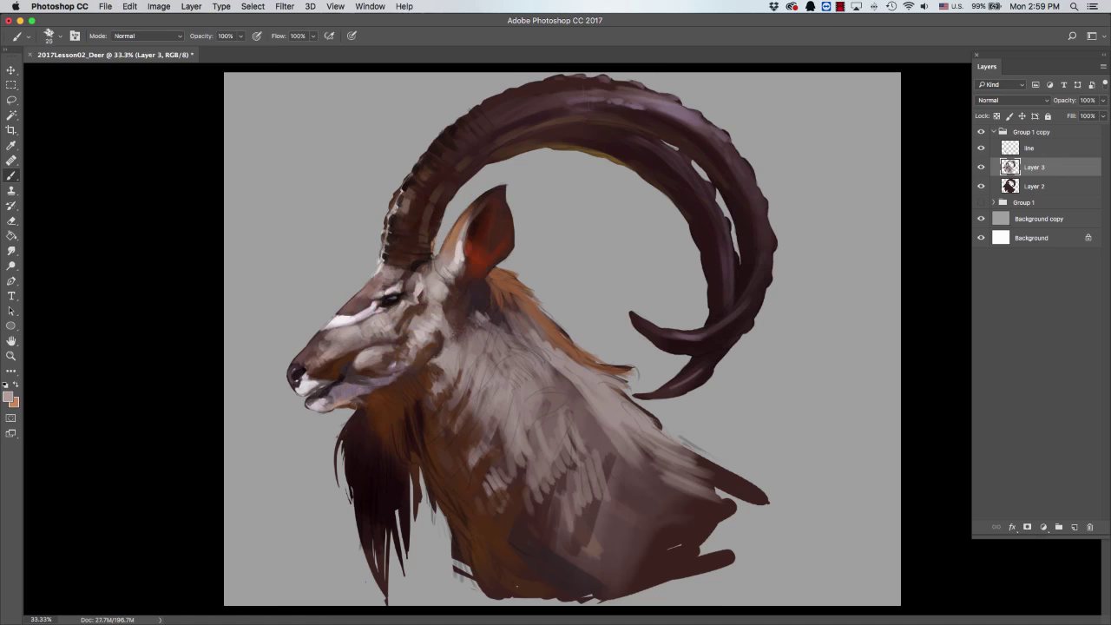
Soften the patches behind the eye and below the ear with a smaller brush and sampled tones.
left_click(423, 288, "alt")
key("bracketleft")
key("bracketleft")
left_click(439, 291, "alt")
left_click(444, 294, "alt")
Refine the cheek and muzzle fur with a 10 px brush and tones sampled from the face.
key("F5")
key("Return")
key("bracketright")
left_click(398, 331, "alt")
key("bracketleft")
left_click(412, 318, "alt")
left_click(367, 338, "alt")
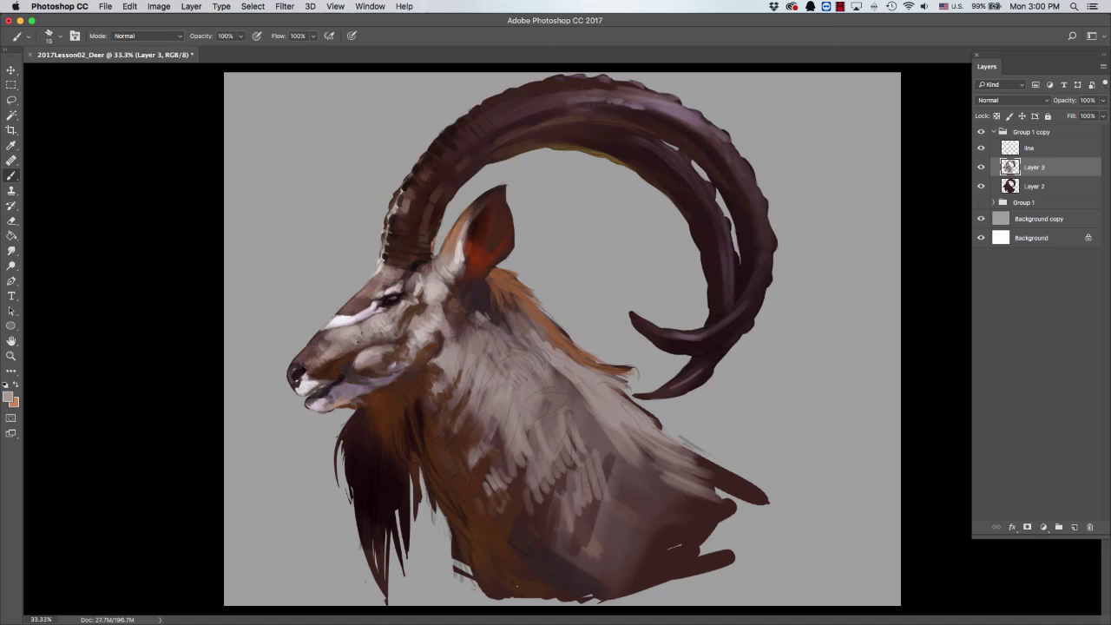
Refine the muzzle fur and the white stripe on the nose bridge with a 10 px brush and sampled tones.
left_click(429, 332, "alt")
left_click(350, 388, "alt")
left_click(356, 317, "alt")
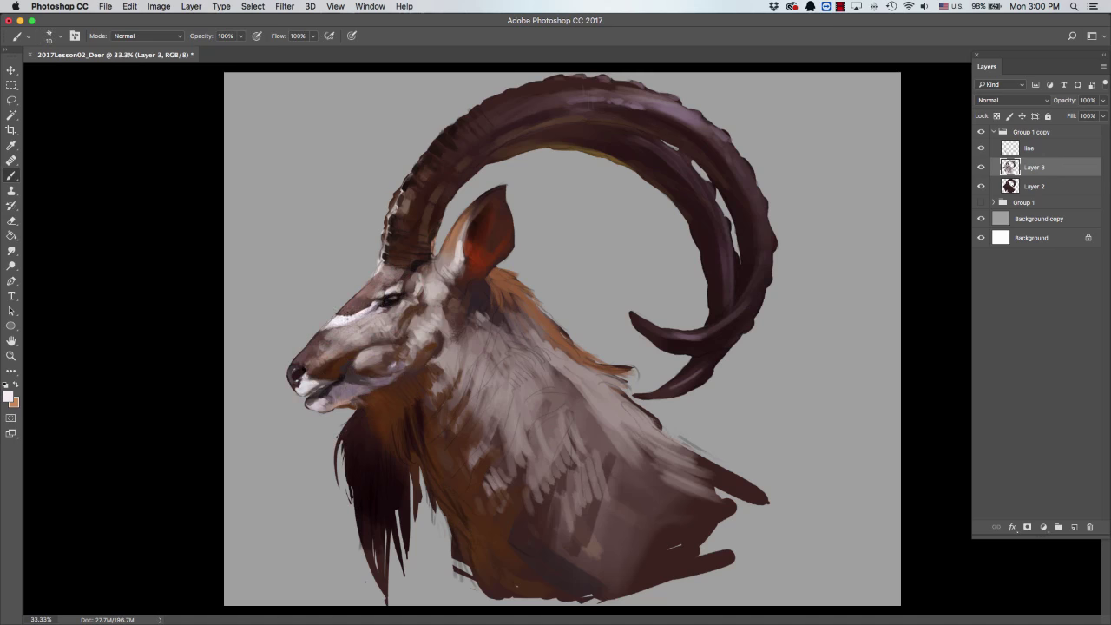
left_click(317, 337, "alt")
left_click(335, 333, "alt")
Blend the brow and the fur between the eye and horn base with a slightly larger brush and sampled tones.
left_click(387, 287, "alt")
left_click(381, 292, "alt")
left_click(382, 292, "alt")
left_click(395, 265, "alt")
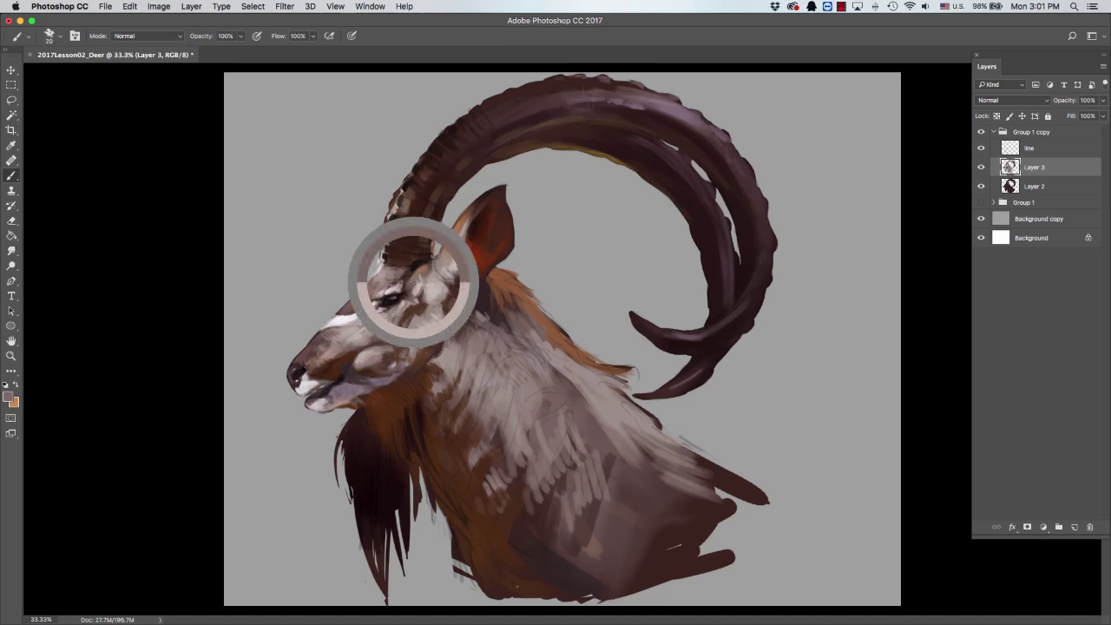
left_click(418, 281, "alt")
left_click(420, 283, "alt")
left_click(419, 276, "alt")
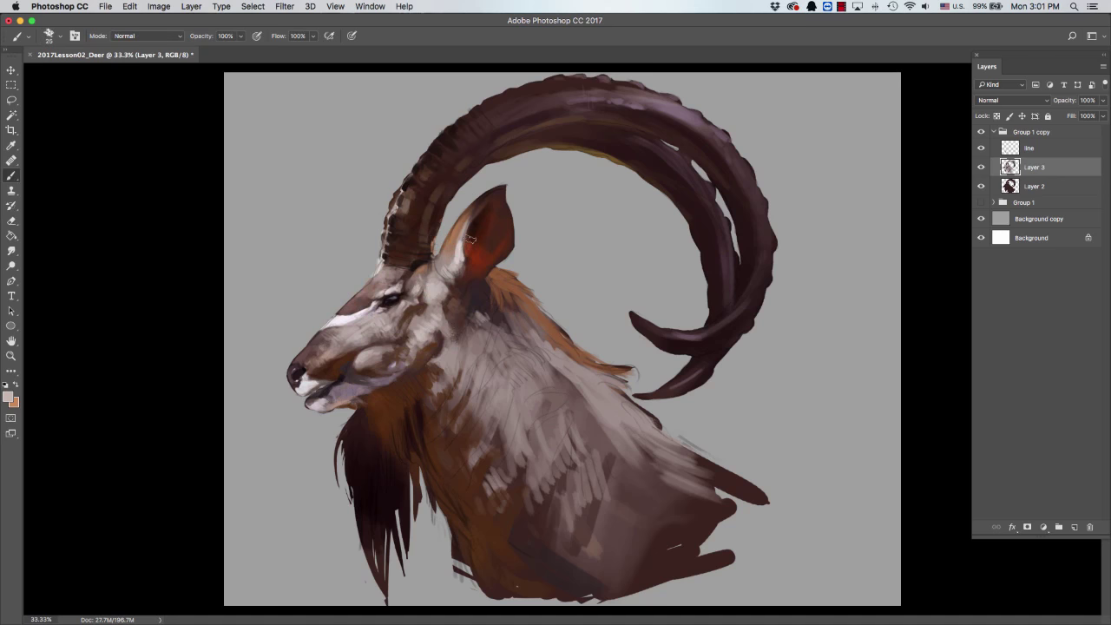
Paint fur behind the cheek and down the jawline below the ear with sampled brown and grey tones.
left_click(427, 300, "alt")
left_click(429, 304, "alt")
left_click(431, 305, "alt")
left_click(430, 307, "alt")
left_click(418, 313, "alt")
left_click(432, 306, "alt")
left_click(438, 307, "alt")
left_click(437, 342, "alt")
left_click(438, 342, "alt")
key("bracketright")
mouse_move(439, 326)
left_mouse_down()
mouse_move(464, 356)
mouse_move(448, 369)
left_mouse_up()
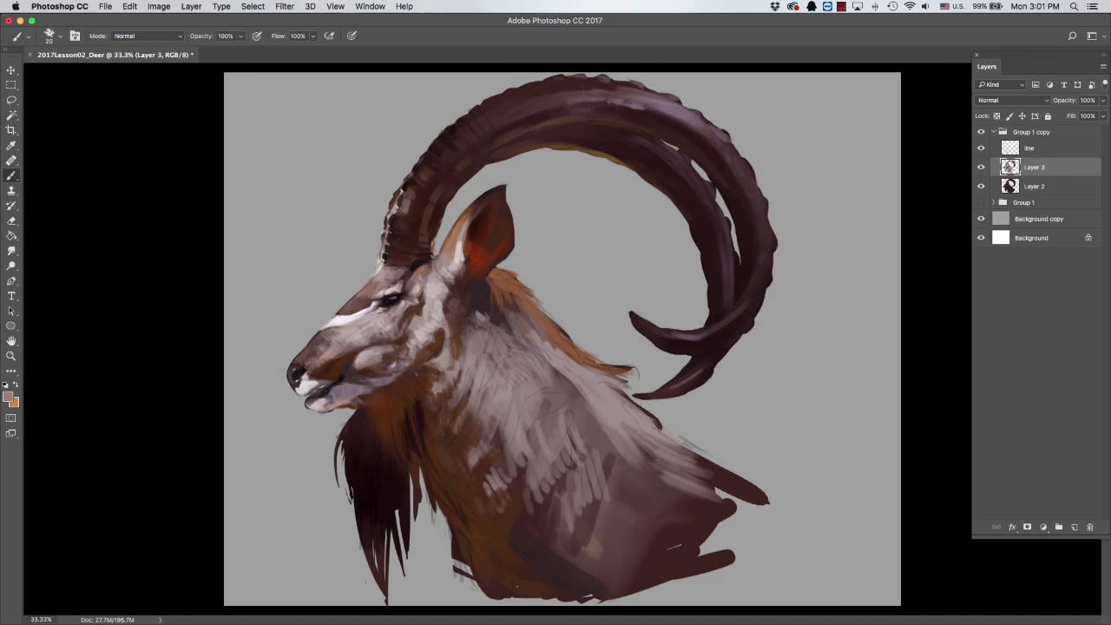
Touch up the fur where the jaw meets the neck with a larger brush, checking the painting without the line layer.
key("bracketright")
key("bracketright")
left_click(422, 370, "alt")
left_click(424, 369, "alt")
left_click(422, 365, "alt")
left_click(981, 148)
left_click(981, 148)
key("e")
key("b")
Paint broader light fur strokes on the upper neck behind the jaw and below the ear with sampled tones.
left_click(464, 290, "alt")
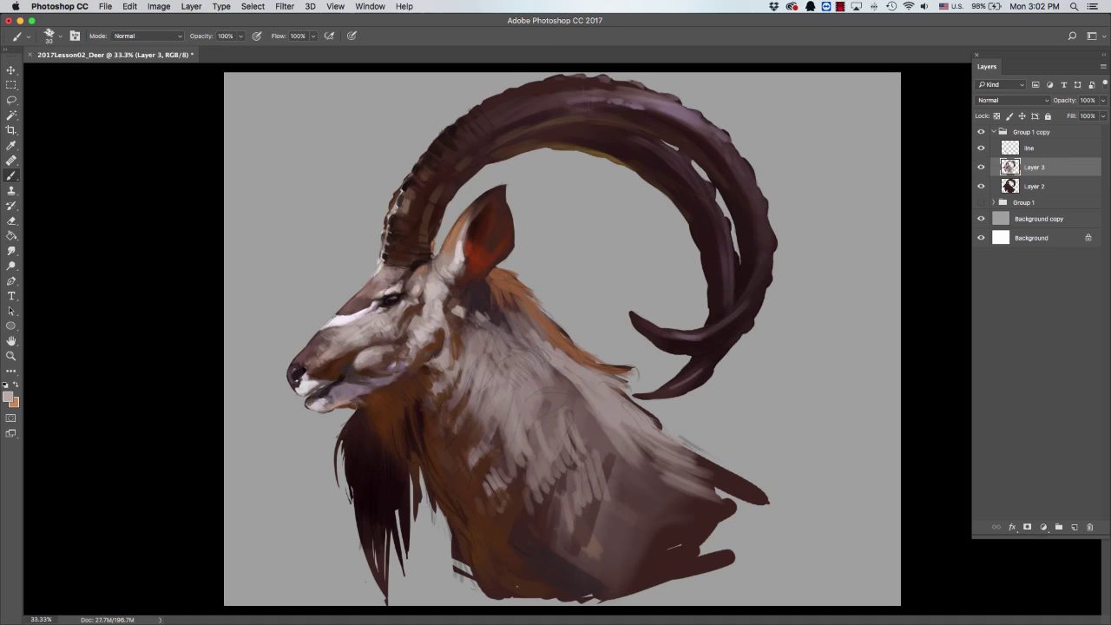
left_click(454, 295, "alt")
left_click(462, 305, "alt")
mouse_move(459, 312)
left_mouse_down()
mouse_move(488, 306)
mouse_move(472, 368)
mouse_move(464, 330)
mouse_move(454, 357)
mouse_move(475, 361)
mouse_move(464, 320)
mouse_move(494, 320)
left_mouse_up()
left_click(465, 362, "alt")
left_click(486, 323, "alt")
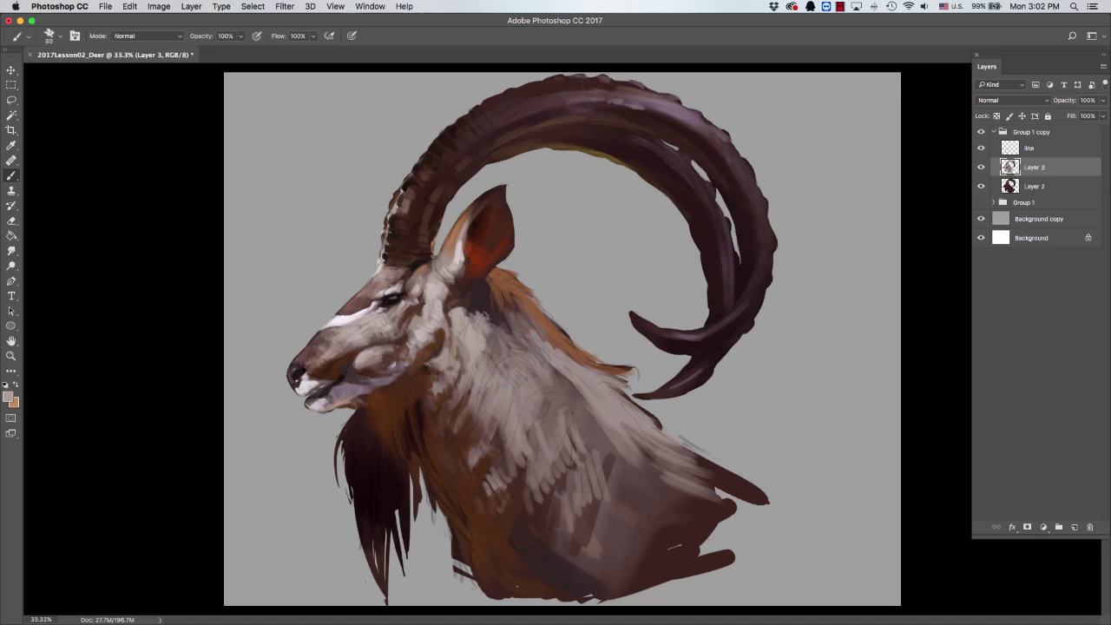
mouse_move(483, 323)
left_mouse_down()
mouse_move(488, 300)
mouse_move(495, 309)
left_mouse_up()
key("bracketright")
key("bracketright")
left_click(495, 323, "alt")
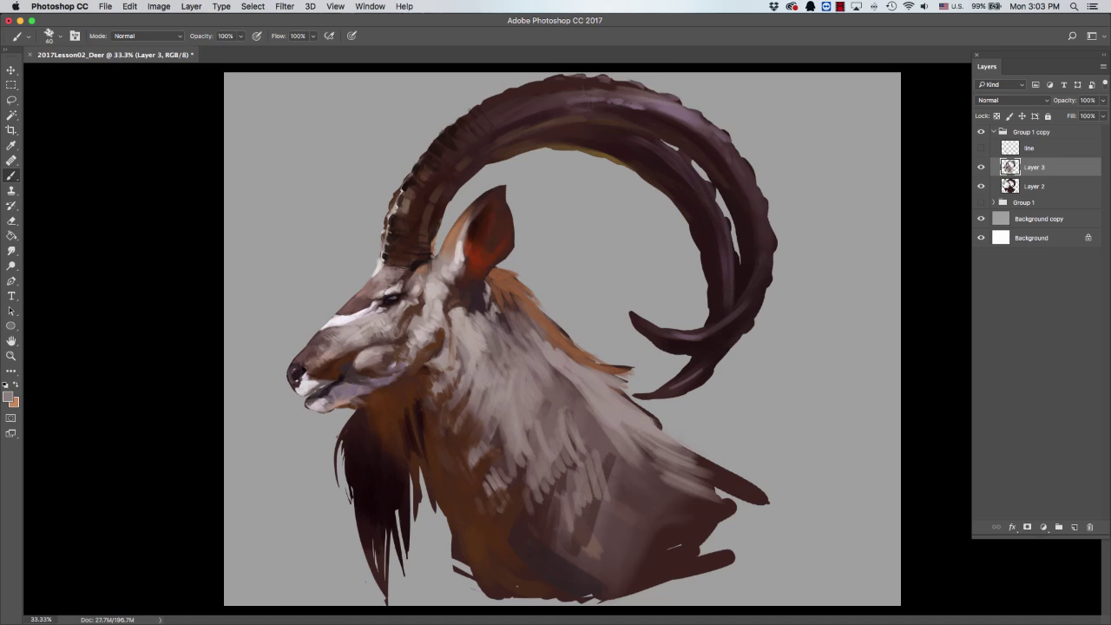
Merge Layer 3 and Layer 2 in the Group 1 copy group into one layer.
left_click(982, 166)
left_click(982, 166)
left_click(1033, 186, "shift")
right_click(1054, 186)
left_click(929, 464)
Duplicate the Group 1 copy group and activate Layer 3 in the duplicate with a smaller brush.
left_click(1033, 132)
key("super+j")
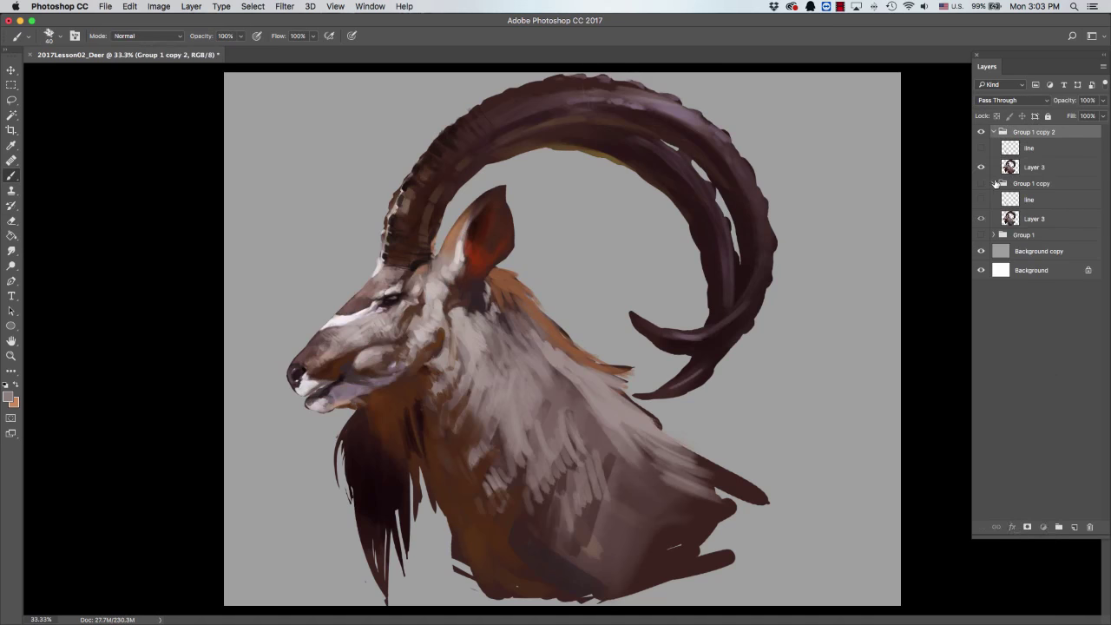
left_click(1033, 167)
key("bracketleft")
key("bracketleft")
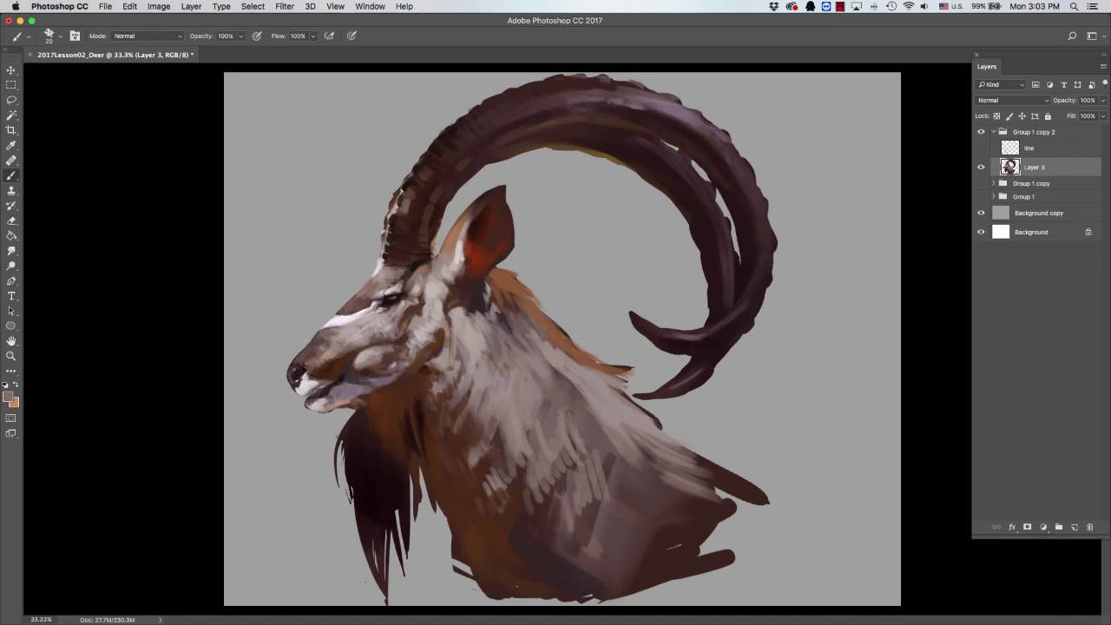
Touch up the face and the neck fur under the jaw with a small brush and a sampled tone.
key("e")
key("b")
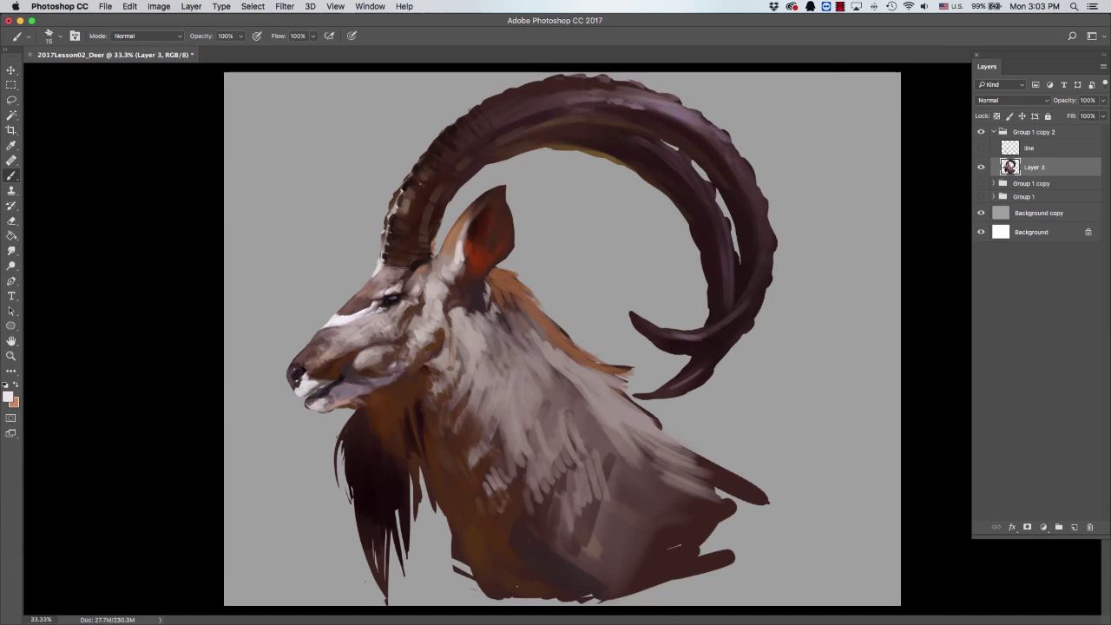
left_click(426, 379, "alt")
key("bracketright")
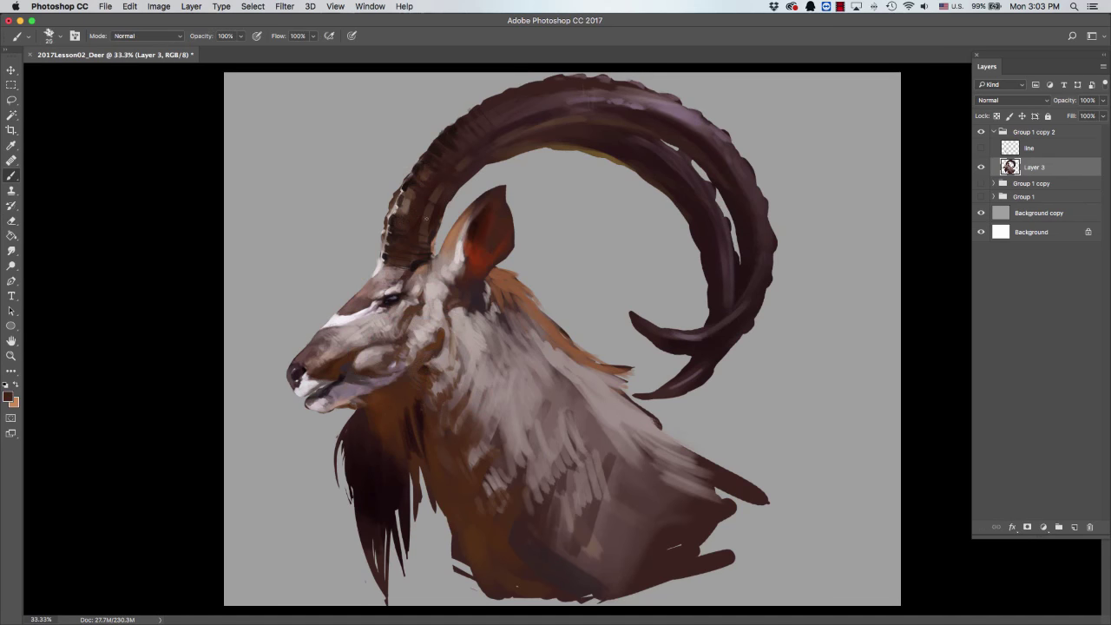
Paint pale lilac highlights along the upper outer curve of the horn with a mixed colour and an enlarged brush.
left_click(402, 210, "alt")
key("bracketleft")
left_click(9, 397)
key("Return")
key("bracketright")
left_click_drag(628, 84, 673, 99)
left_click_drag(597, 80, 725, 135)
key("bracketright")
left_click_drag(649, 109, 717, 142)
key("bracketright")
left_click(737, 155, "alt")
Paint warm brown edge light and fine ridge marks along the horn curves with newly picked colours.
key("bracketleft")
key("bracketleft")
key("bracketleft")
key("bracketleft")
key("bracketleft")
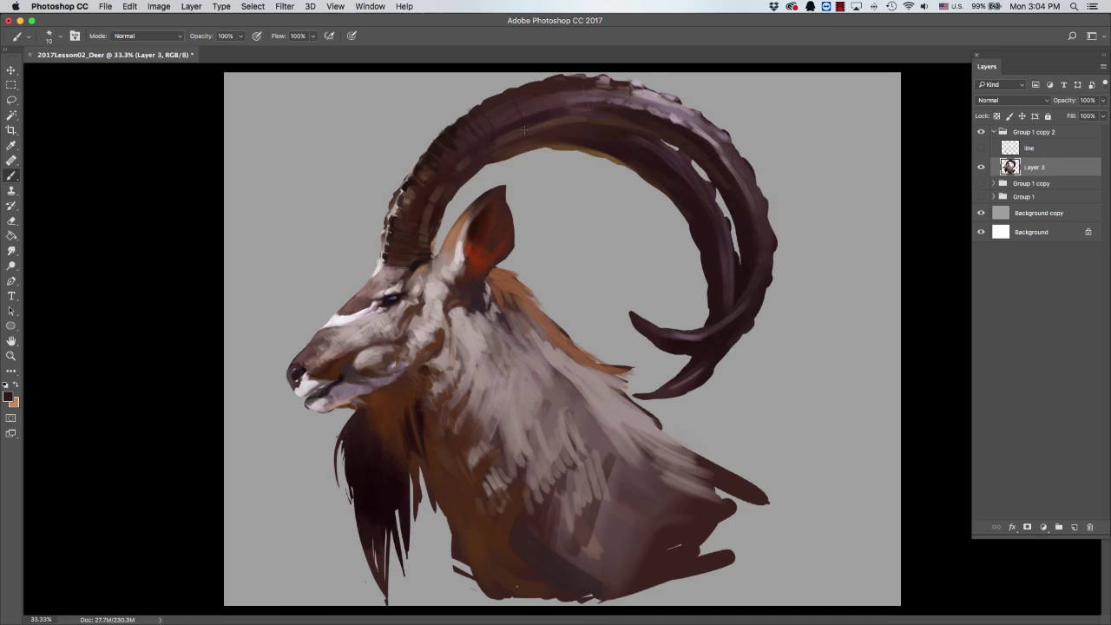
left_click(9, 396)
key("Return")
left_click(9, 397)
key("Return")
key("bracketright")
mouse_move(526, 129)
left_mouse_down()
mouse_move(664, 130)
mouse_move(750, 198)
mouse_move(736, 210)
mouse_move(745, 252)
left_mouse_up()
key("bracketleft")
key("bracketright")
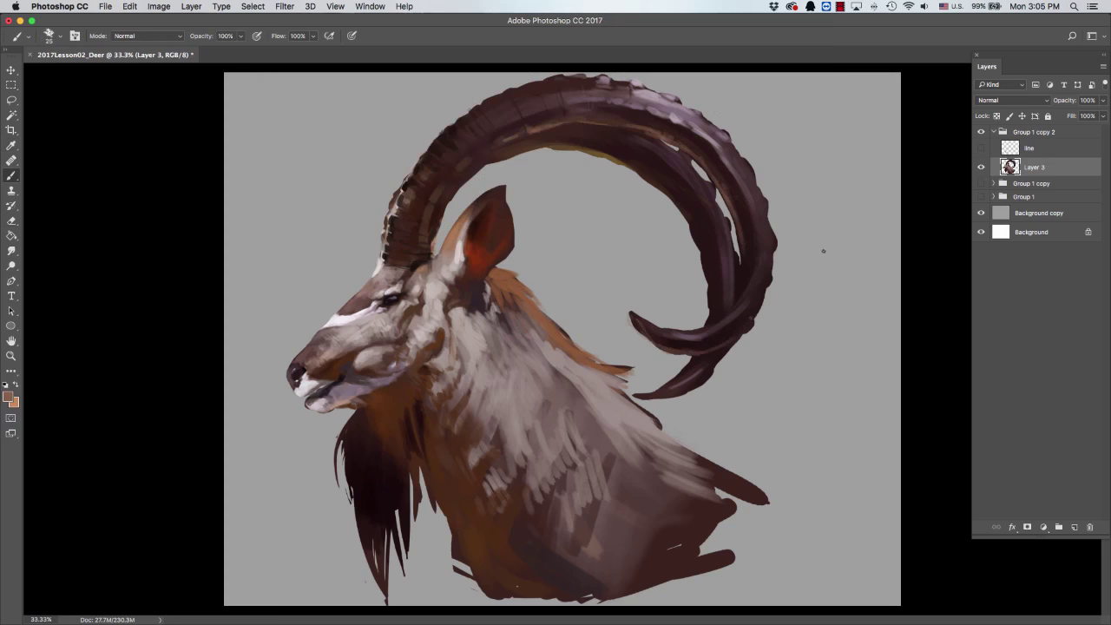
Load Layer 3's outline as a selection, brush purple tones onto the inner horn at about 50 px, and deselect.
left_click(1010, 167, "super")
key("bracketright")
key("bracketright")
key("bracketright")
key("bracketright")
key("bracketright")
key("bracketright")
key("bracketright")
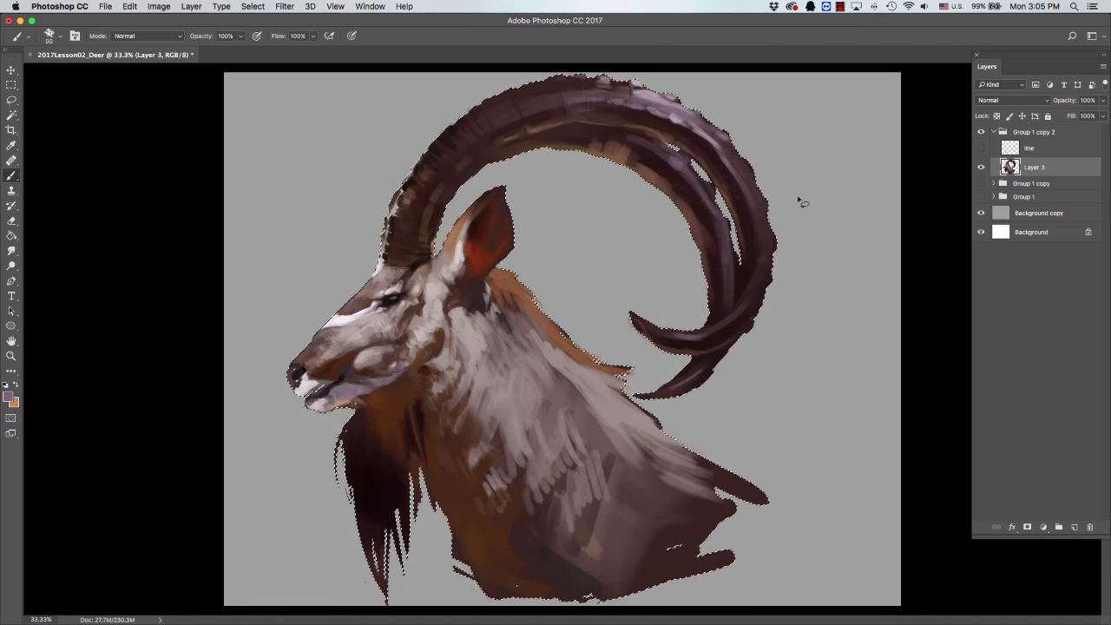
key("l")
key("super+d")
key("b")
Define the ridges on the front horn's lower part and base with small brushes and sampled browns.
left_click(434, 195, "alt")
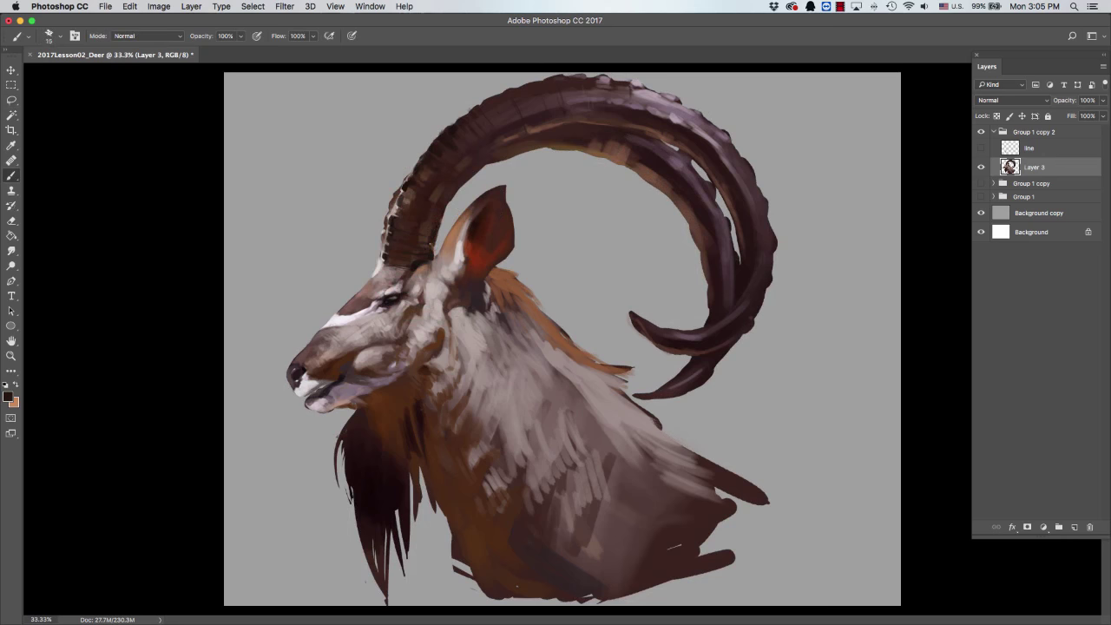
left_click(410, 196, "alt")
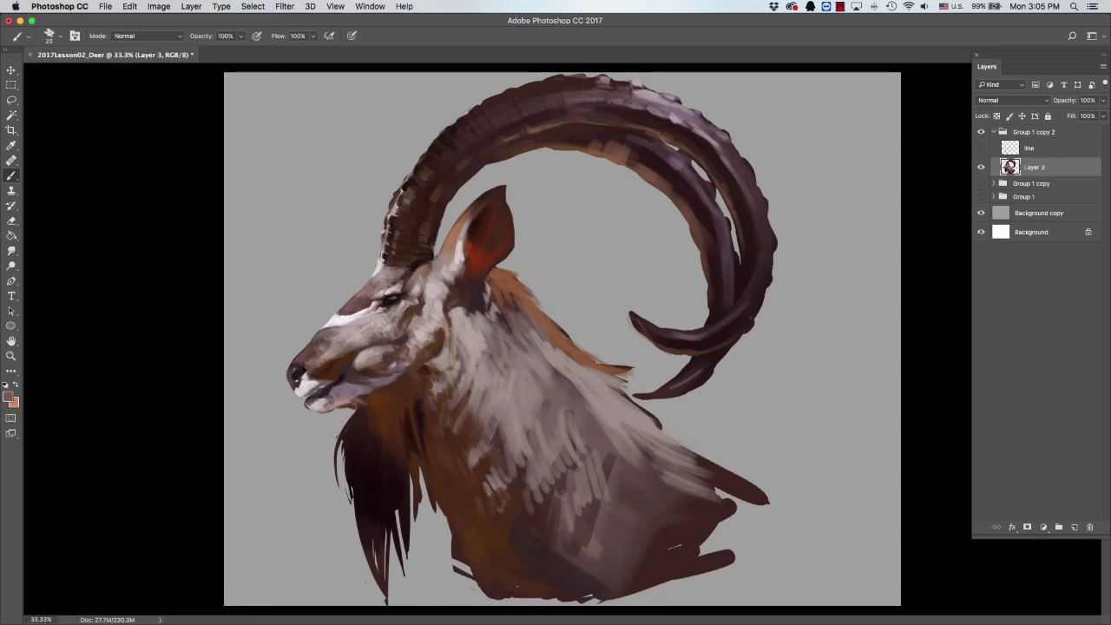
left_click(403, 223, "alt")
left_click_drag(403, 224, 410, 157)
key("bracketleft")
key("bracketleft")
key("bracketleft")
left_click(392, 260, "alt")
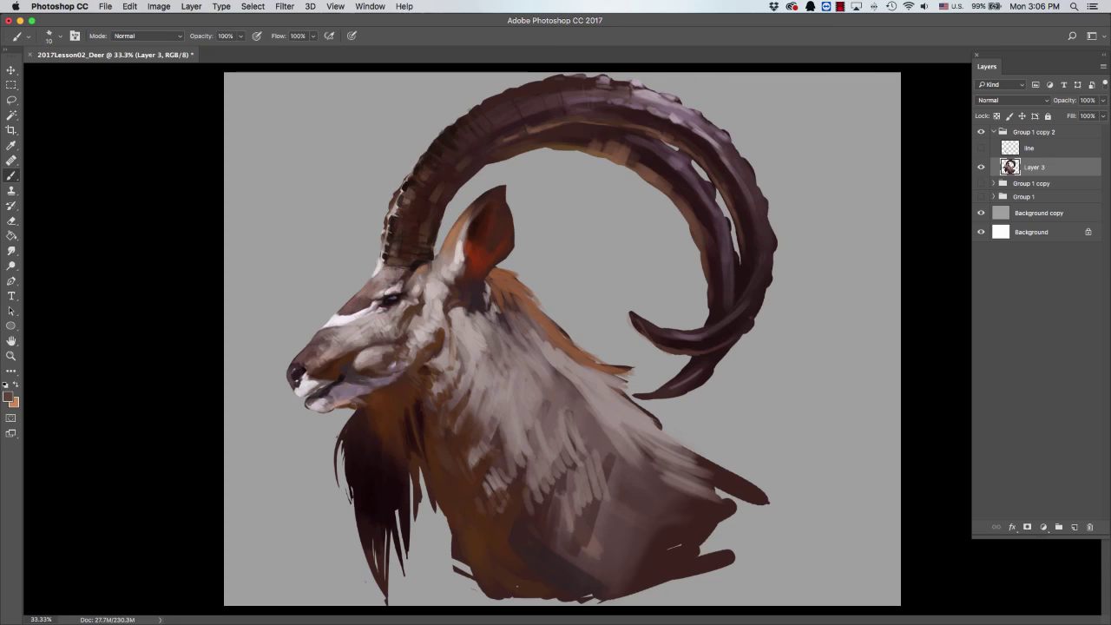
left_click(398, 268, "alt")
Adjust the lower horn's shading with sampled browns and sharpen the dark gaps between its front ridges.
key("bracketright")
key("bracketright")
key("bracketright")
left_click(418, 226, "alt")
key("o")
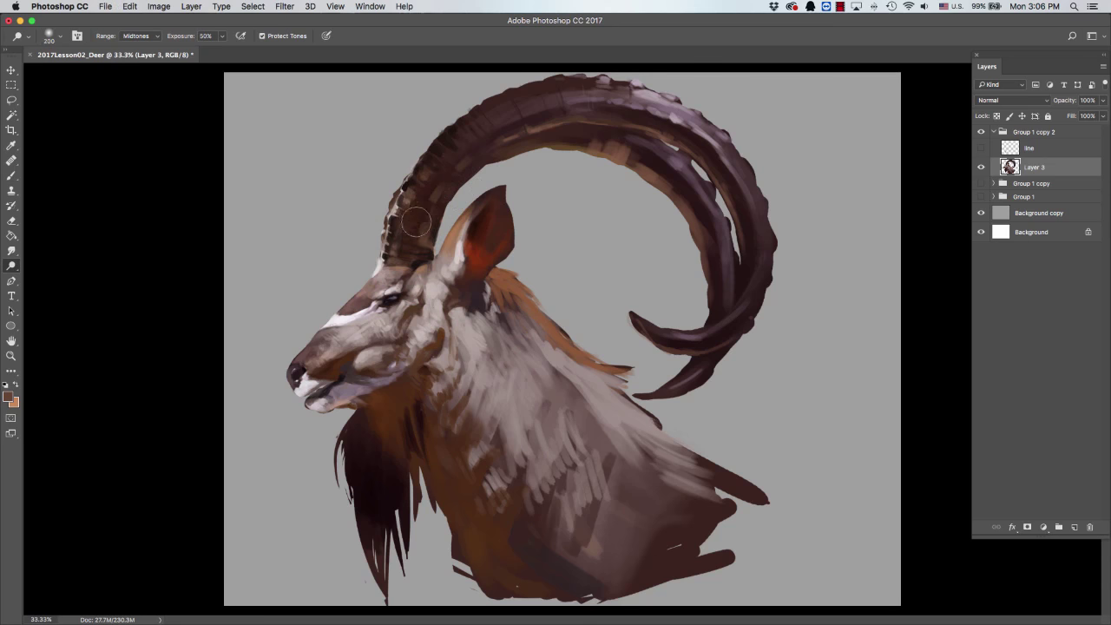
key("b")
left_click(409, 193, "alt")
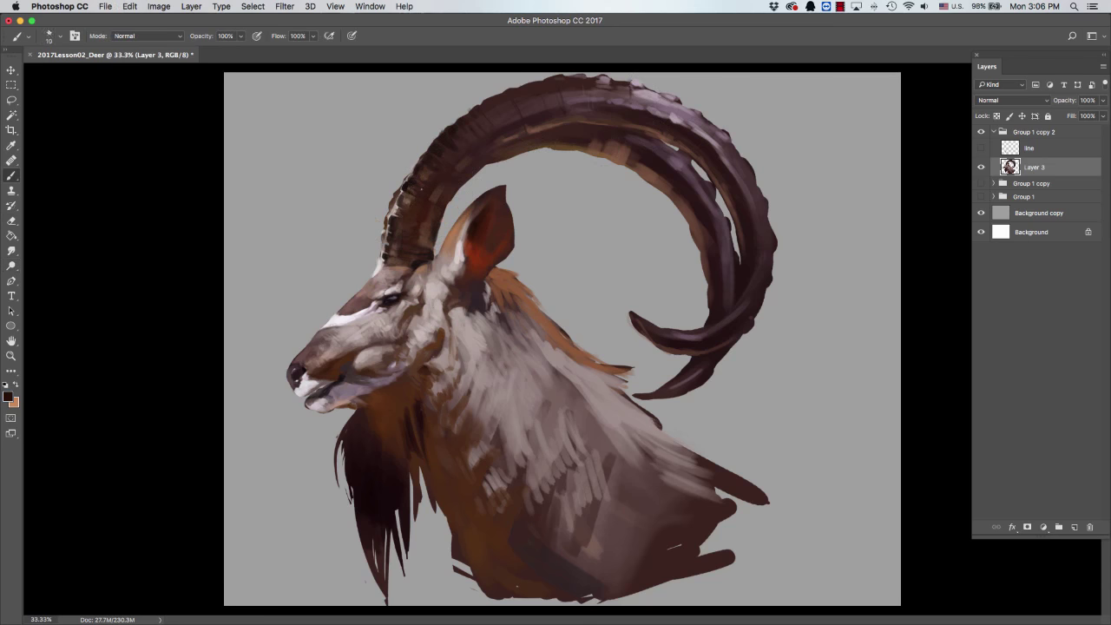
key("bracketleft")
left_click(401, 207, "alt")
key("bracketright")
key("bracketright")
key("bracketright")
Darken and sharpen the eye and its lids with a fine brush, using sampled tones and a custom colour.
scroll(530, 96, "down", 2)
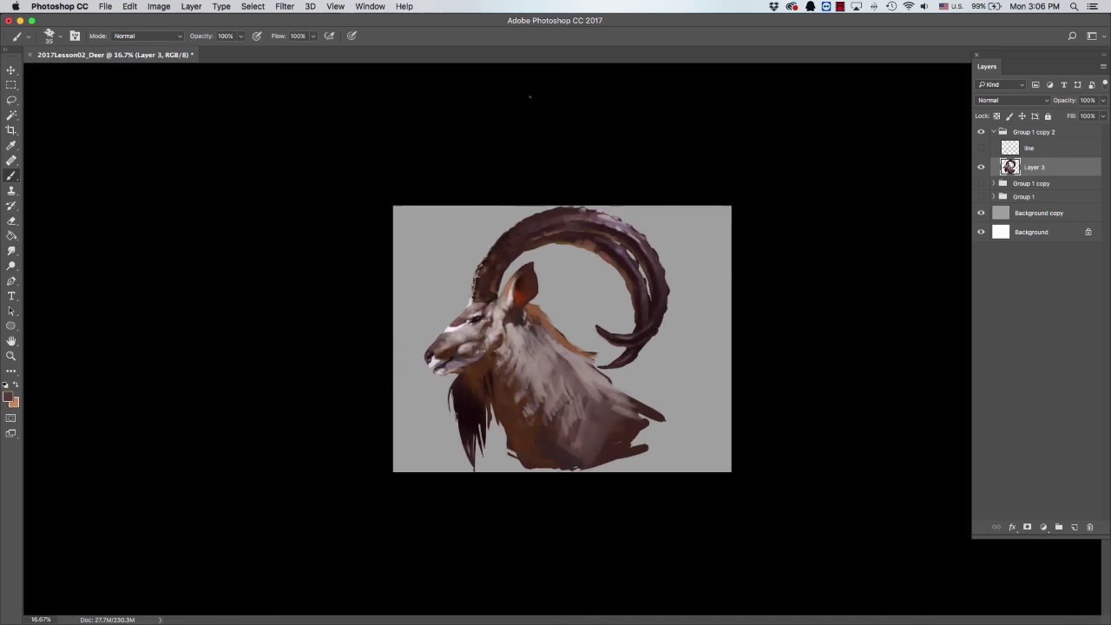
scroll(530, 96, "up", 3)
left_click(303, 267, "alt")
left_click(298, 266, "alt")
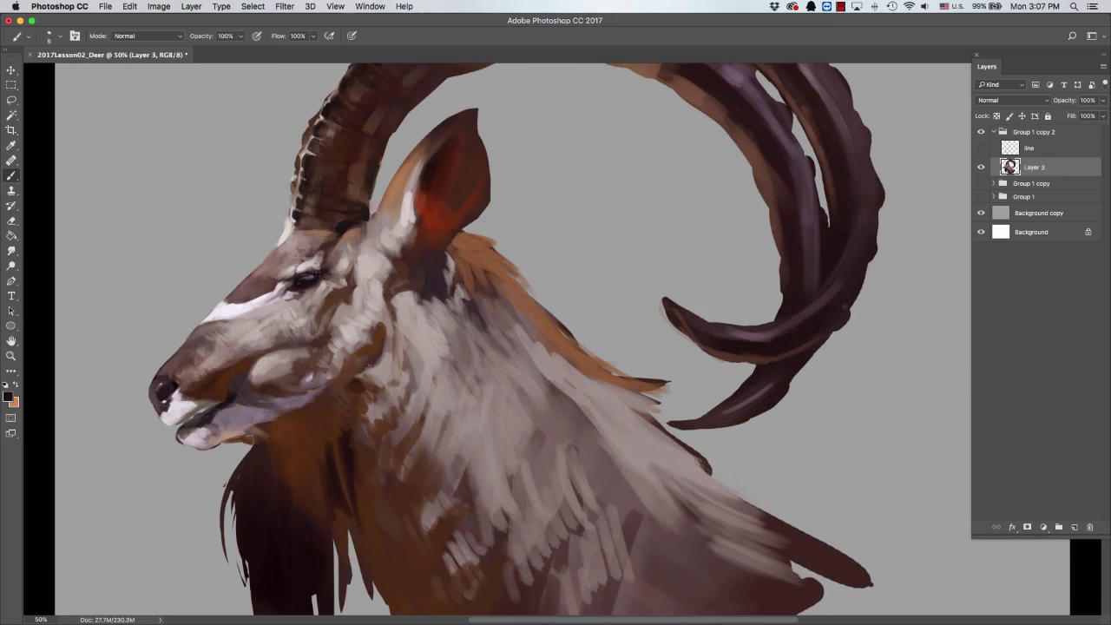
mouse_move(299, 276)
left_mouse_down()
mouse_move(312, 277)
mouse_move(302, 280)
left_mouse_up()
left_click(297, 283, "alt")
left_click(9, 396)
left_click_drag(450, 156, 451, 70)
key("Return")
left_click_drag(300, 281, 314, 285)
Refine the fur behind the eye and the muzzle around the mouth with a small brush and sampled tones.
left_click(305, 281, "alt")
key("bracketright")
left_click_drag(314, 326, 334, 277)
left_click(219, 347, "alt")
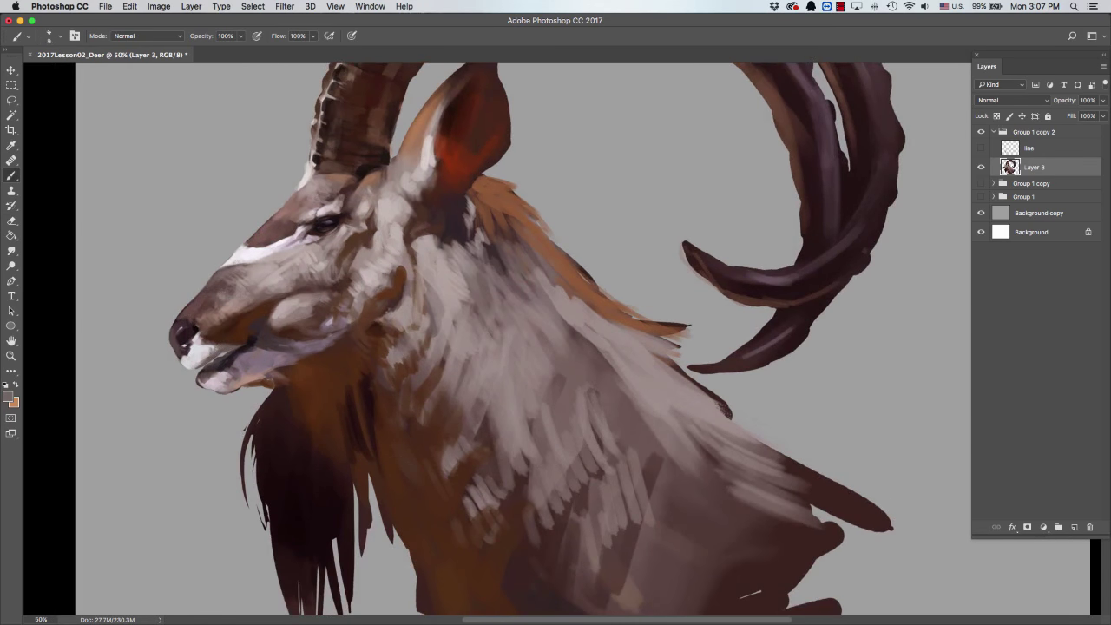
left_click(236, 342, "alt")
left_click_drag(236, 342, 248, 338)
left_click(253, 311, "alt")
key("bracketleft")
Blend the fur below and behind the eye with a 15 px brush and sampled tones.
left_click(316, 237, "alt")
key("bracketright")
key("bracketright")
key("bracketright")
key("bracketleft")
key("bracketleft")
key("bracketleft")
left_click(337, 217, "alt")
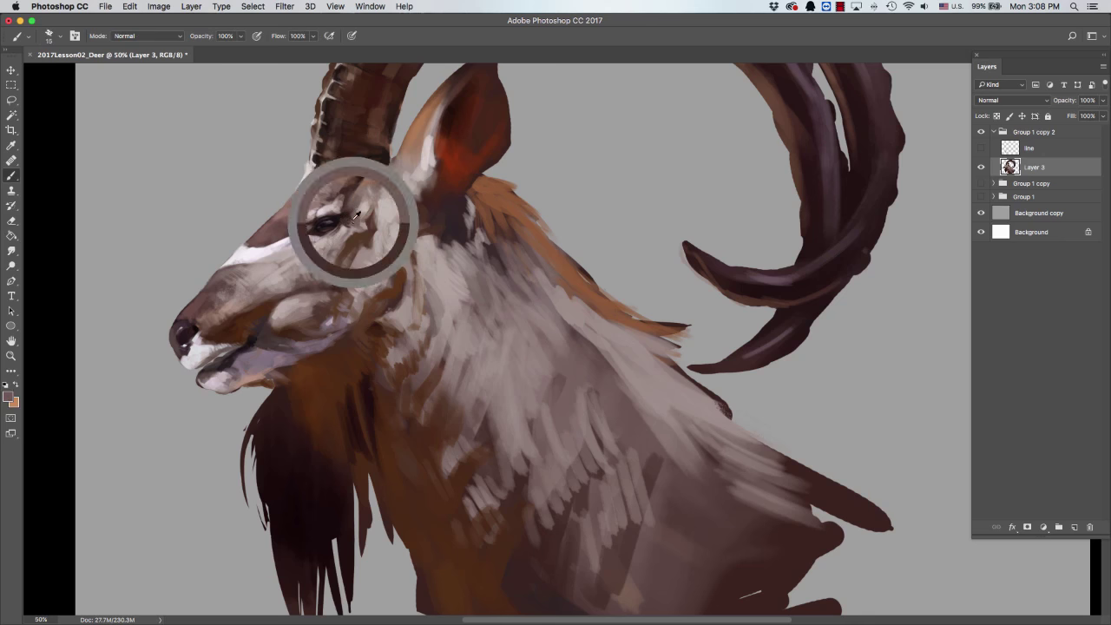
left_click(329, 252, "alt")
left_click(323, 245, "alt")
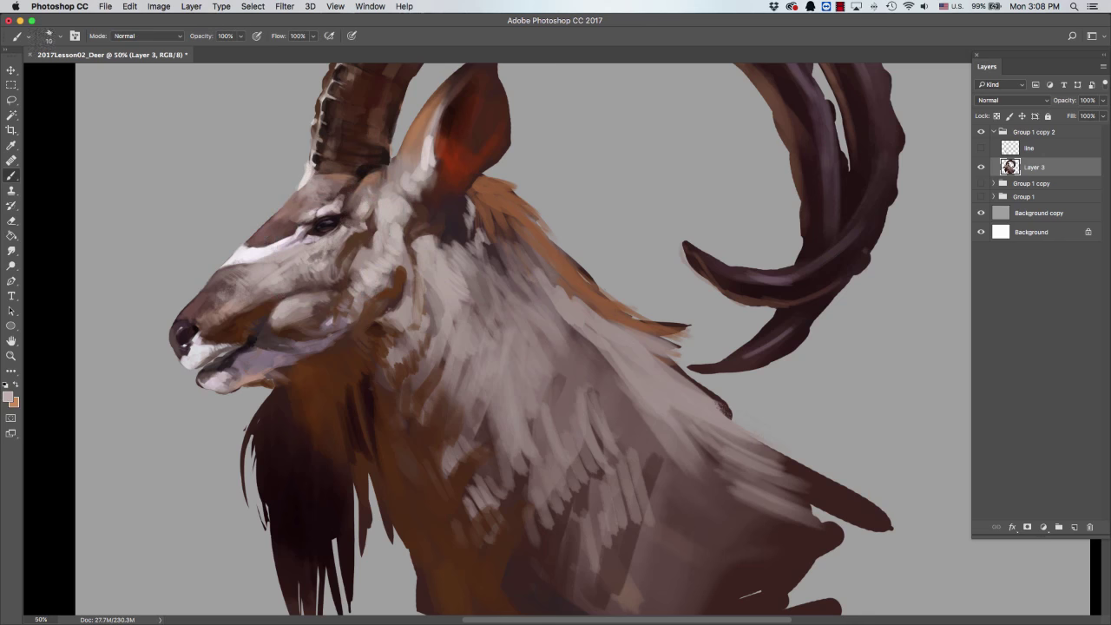
Add light fur strokes to the brow above the eye with a sampled pale tone and a small brush.
left_click(319, 244, "alt")
key("bracketright")
key("bracketright")
scroll(304, 258, "down", 1)
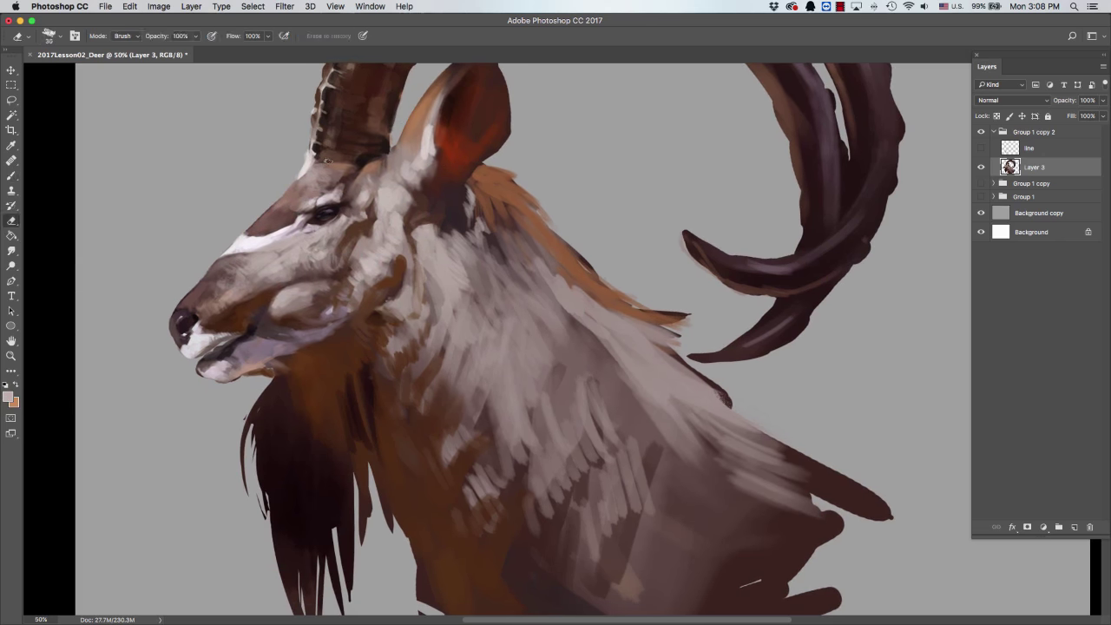
key("bracketleft")
key("bracketleft")
key("bracketleft")
key("bracketleft")
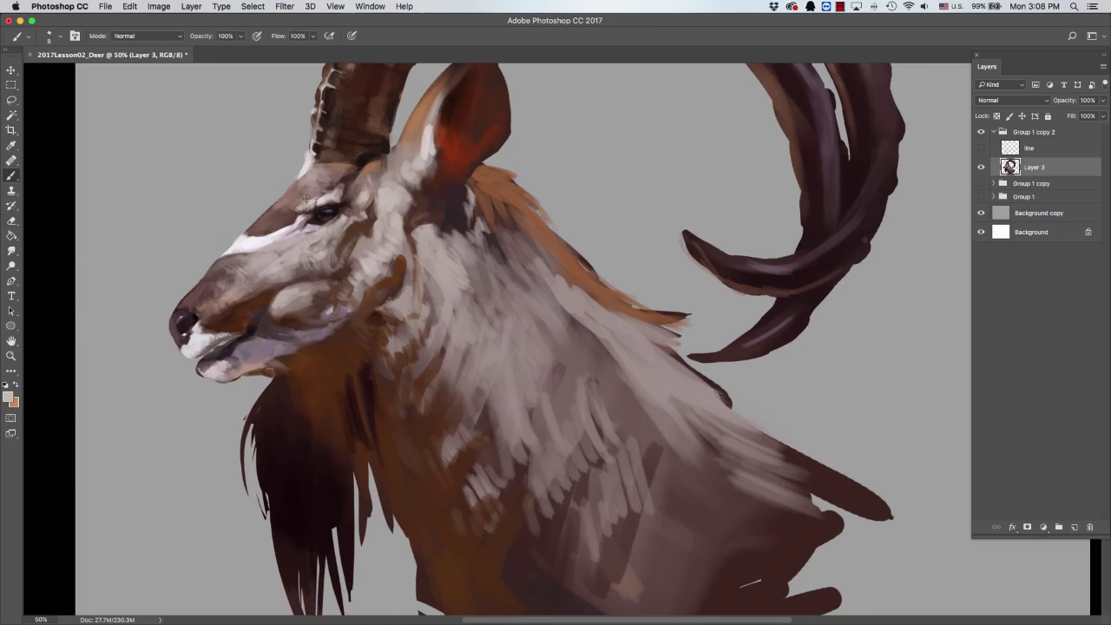
Blend the fur of the brow and the area behind the eye with sampled tones and a slightly larger brush.
left_click(312, 182, "alt")
left_click(342, 180, "alt")
key("bracketright")
key("bracketright")
left_click(337, 196, "alt")
left_click(340, 197, "alt")
left_click(356, 225, "alt")
Refine the fur strokes directly above and behind the eye with a smaller brush and closely sampled tones.
key("bracketleft")
left_click(343, 192, "alt")
left_click(345, 196, "alt")
left_click(355, 190, "alt")
left_click(351, 196, "alt")
left_click_drag(351, 196, 362, 186)
Soften the forehead in front of the eye with sampled brown tones and trim its outline with the eraser.
left_click(293, 193, "alt")
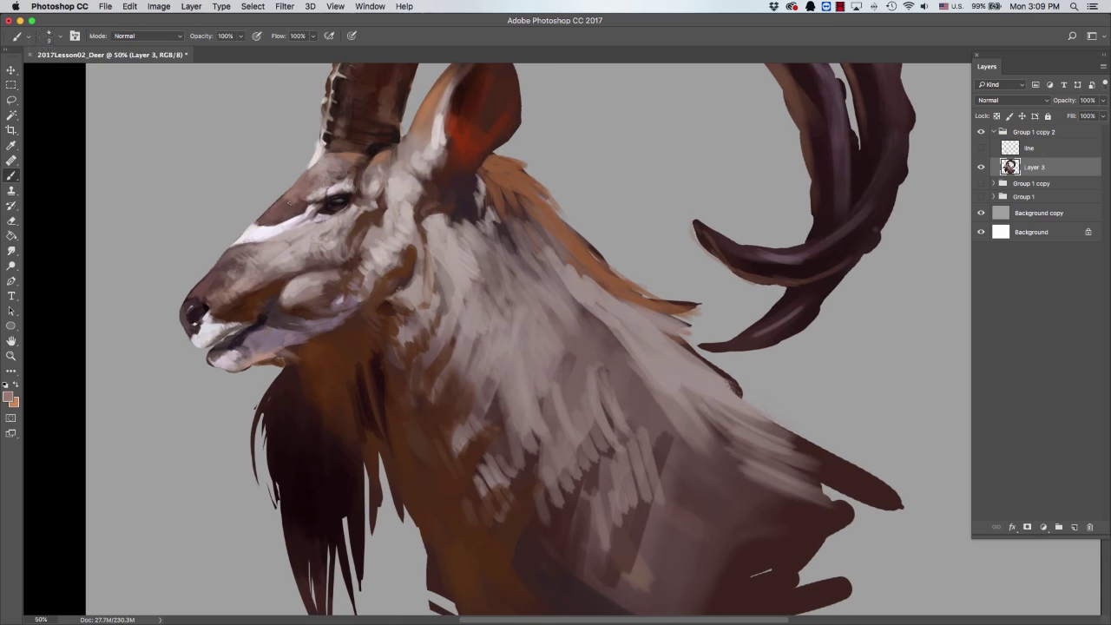
left_click(301, 197, "alt")
left_click(309, 201, "alt")
key("e")
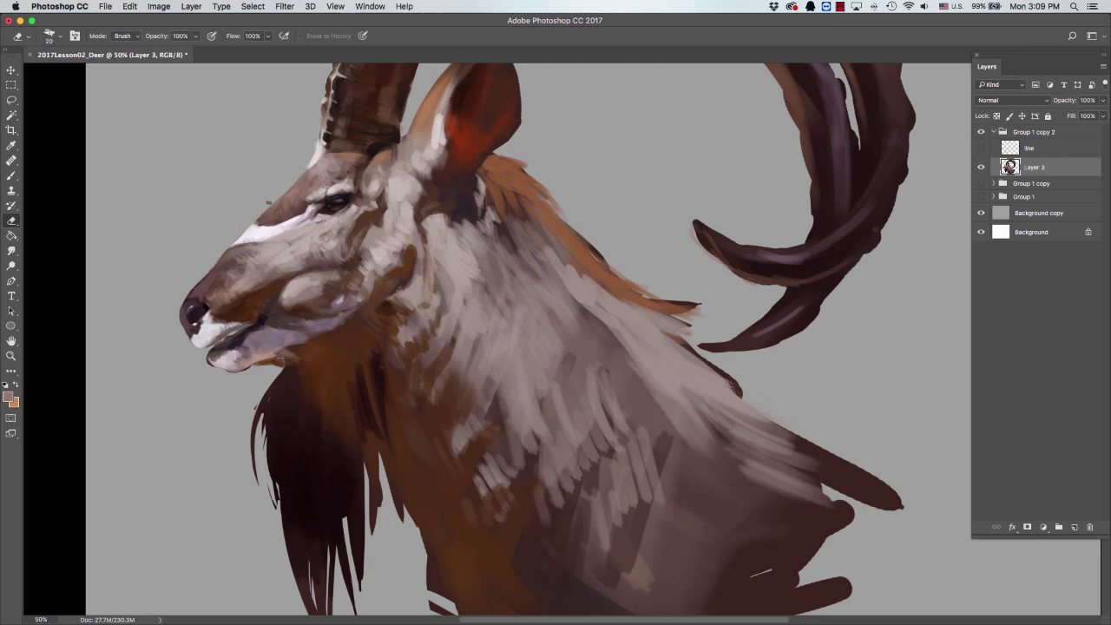
Rework the nose bridge and the white stripe below the forehead with sampled tones, cleaning the outer edge.
key("b")
left_click(254, 226, "alt")
left_click(238, 243, "alt")
left_click(238, 243, "alt")
left_click(311, 213, "alt")
left_click(251, 236, "alt")
key("bracketright")
left_click(226, 240, "alt")
key("e")
key("b")
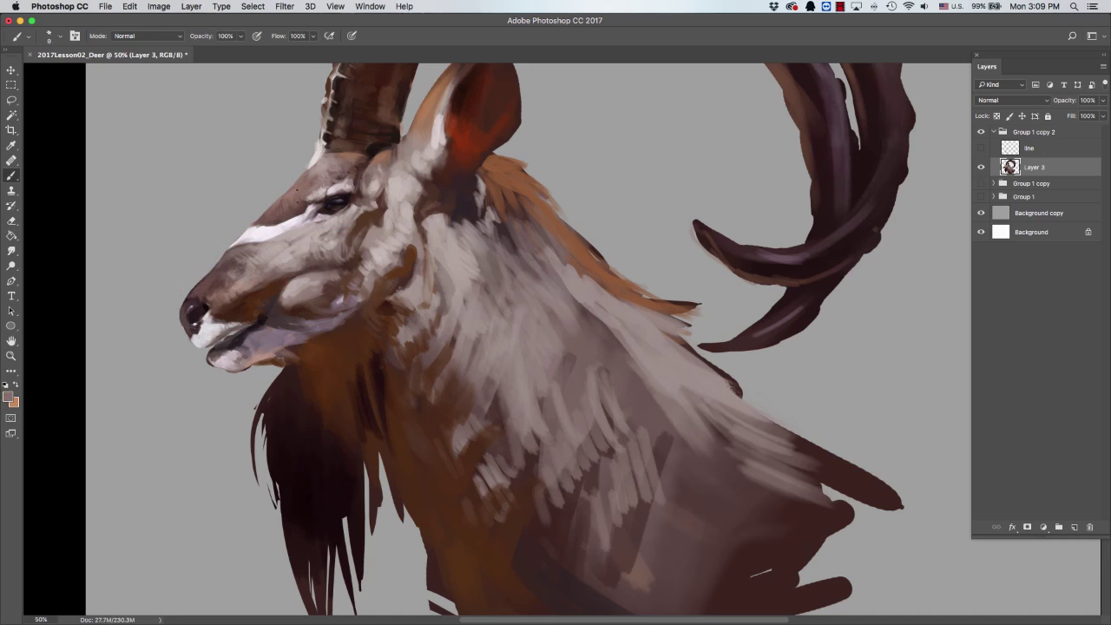
Smooth the fur under and behind the eye with a sampled tone, enlarging the brush to 15 px.
scroll(521, 338, "up", 3)
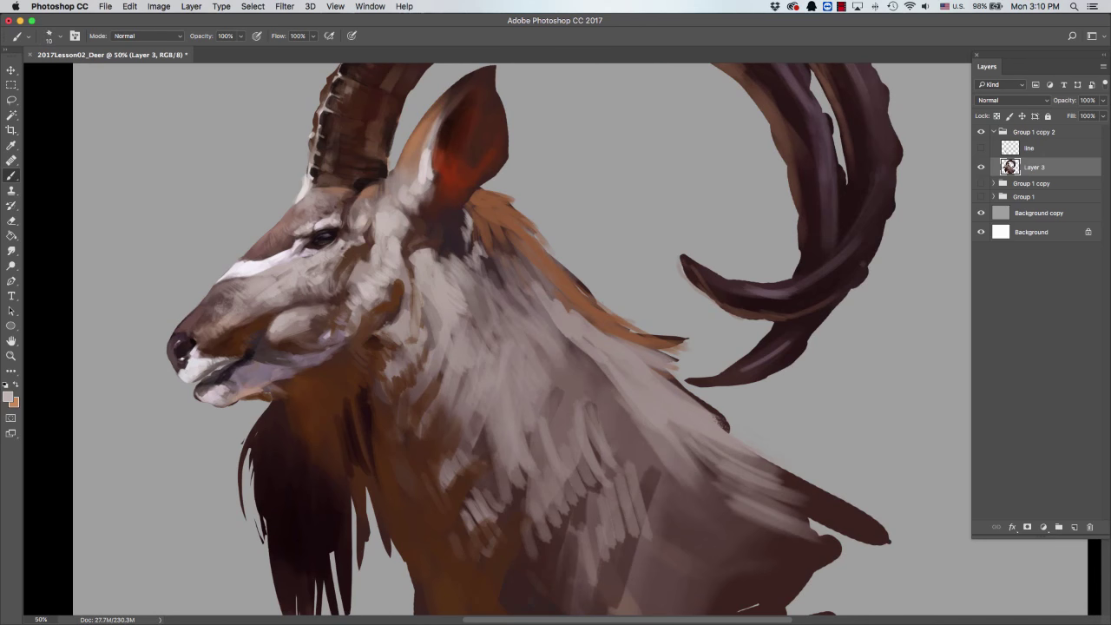
left_click(346, 254, "alt")
scroll(521, 339, "down", 3)
key("bracketright")
key("bracketright")
key("bracketright")
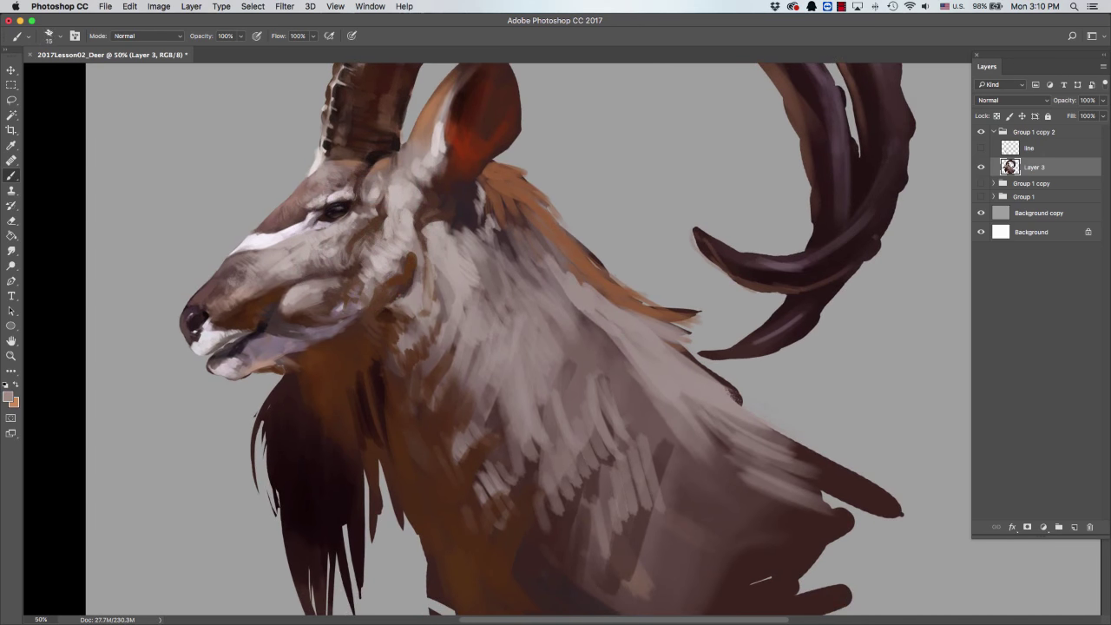
Add soft lilac-grey strokes to the back of the cheek above the jaw with sampled tones.
left_click(378, 227, "alt")
left_click(345, 304, "alt")
scroll(405, 187, "down", 2)
key("bracketright")
key("bracketright")
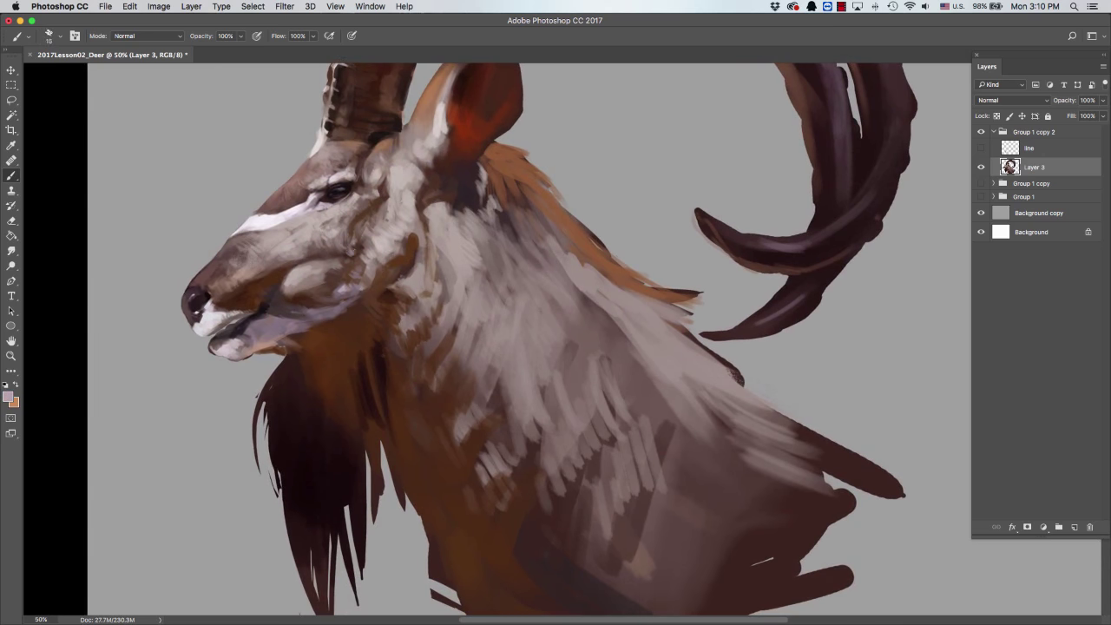
left_click(327, 241, "alt")
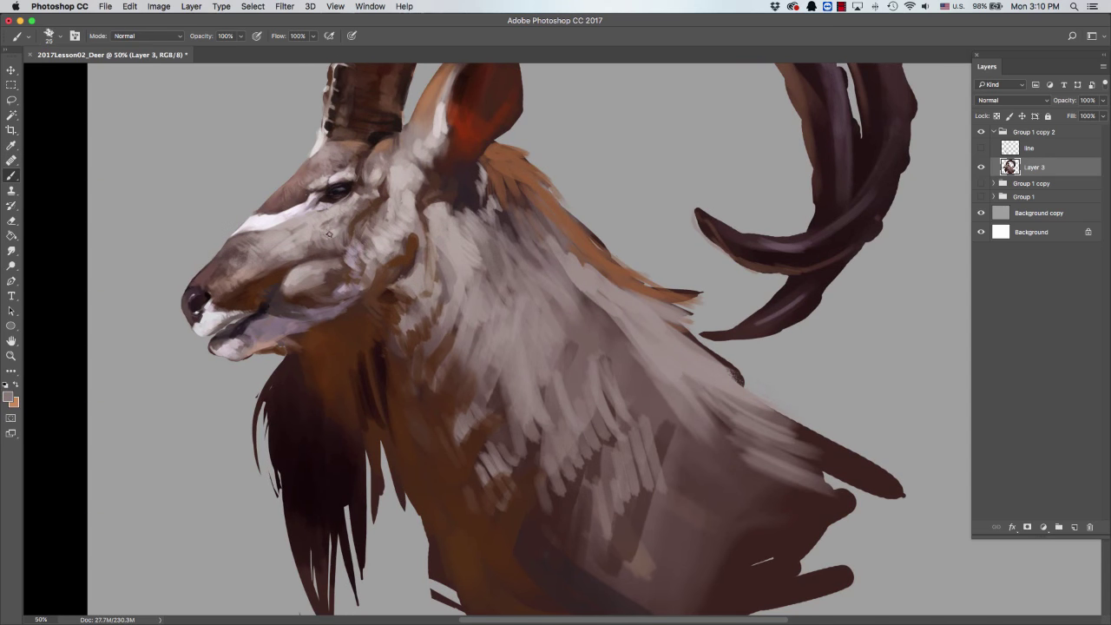
Even out the cheek below the white stripe with sampled tones and a larger brush.
key("super+minus")
key("super+minus")
key("super+minus")
key("super+minus")
key("e")
key("b")
key("super+plus")
key("super+plus")
key("super+plus")
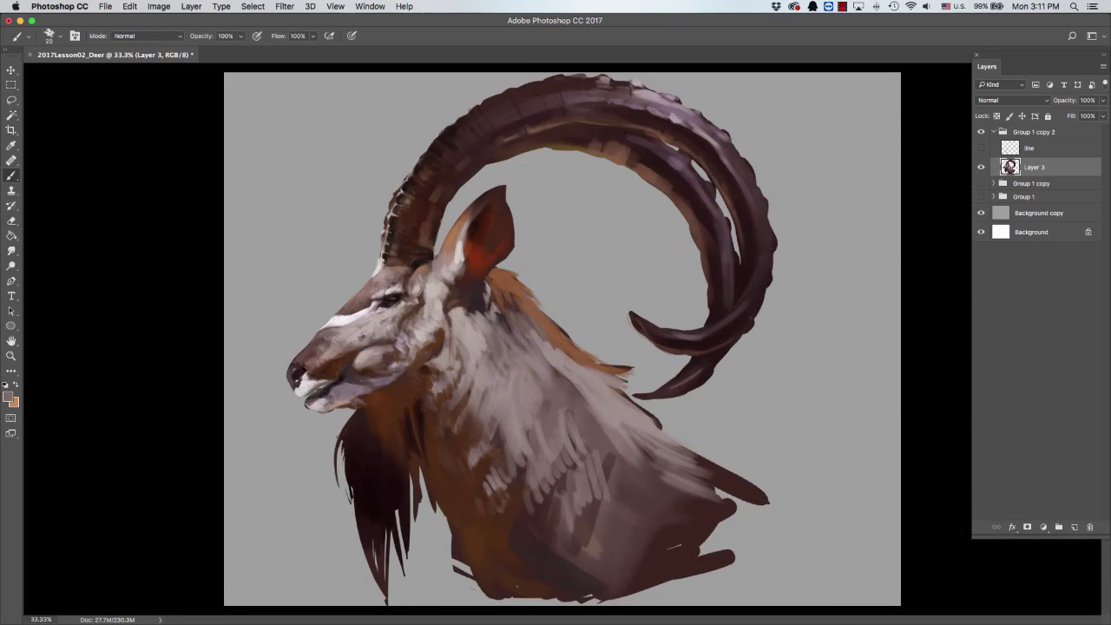
left_click(360, 342, "alt")
left_click(366, 328, "alt")
key("bracketright")
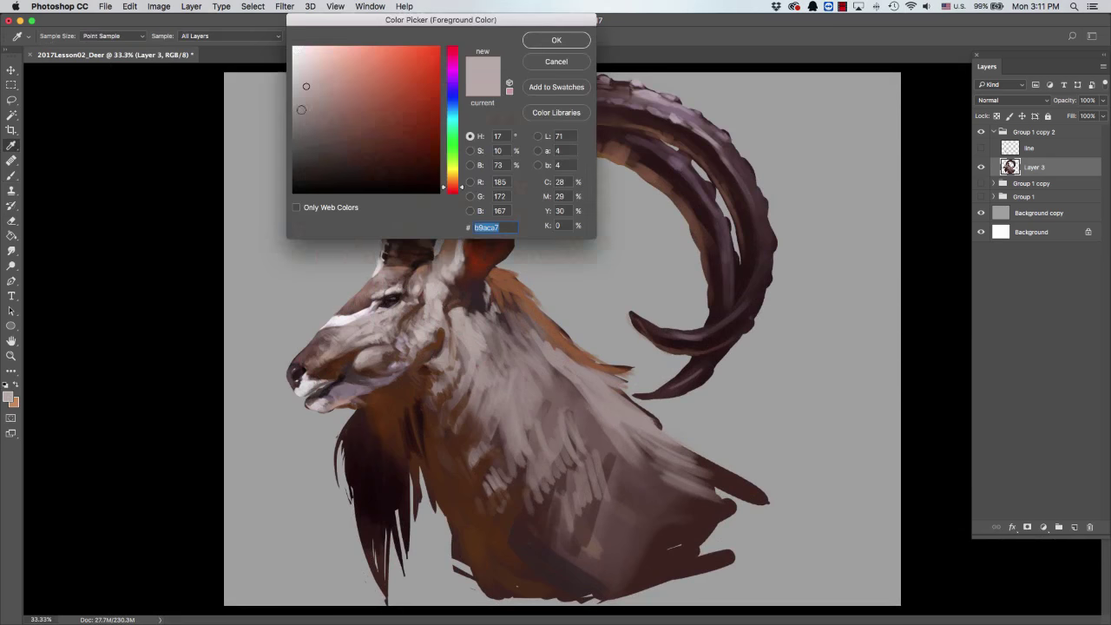
Lighten the rounded bulge behind the mouth with a pale tone and blend its edges with sampled tones.
key("Escape")
key("bracketleft")
key("bracketleft")
left_click(359, 356, "alt")
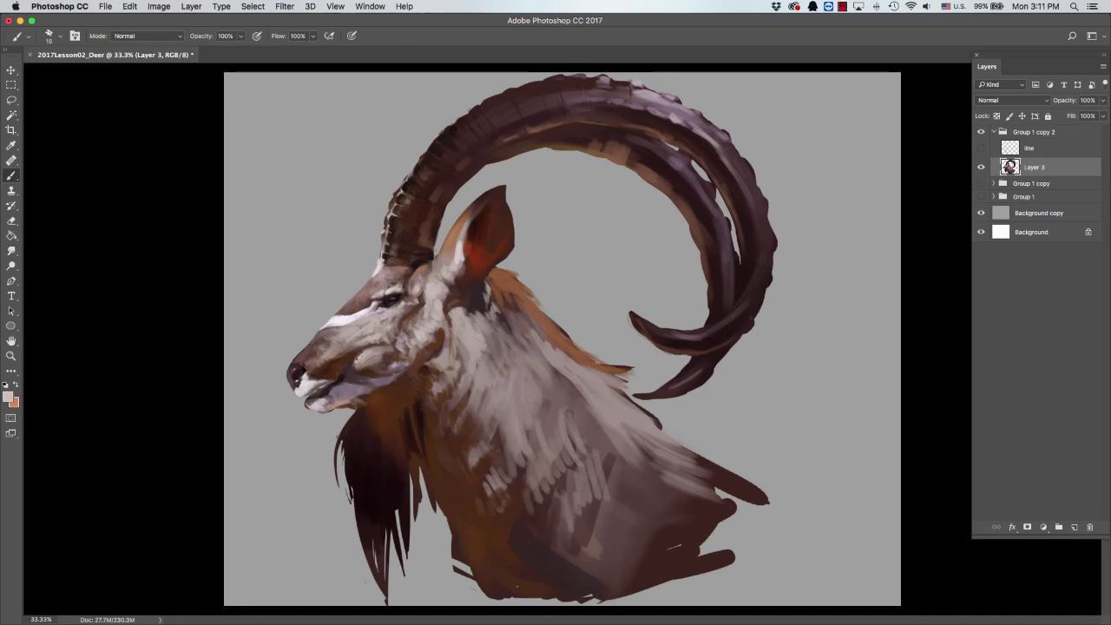
key("super+plus")
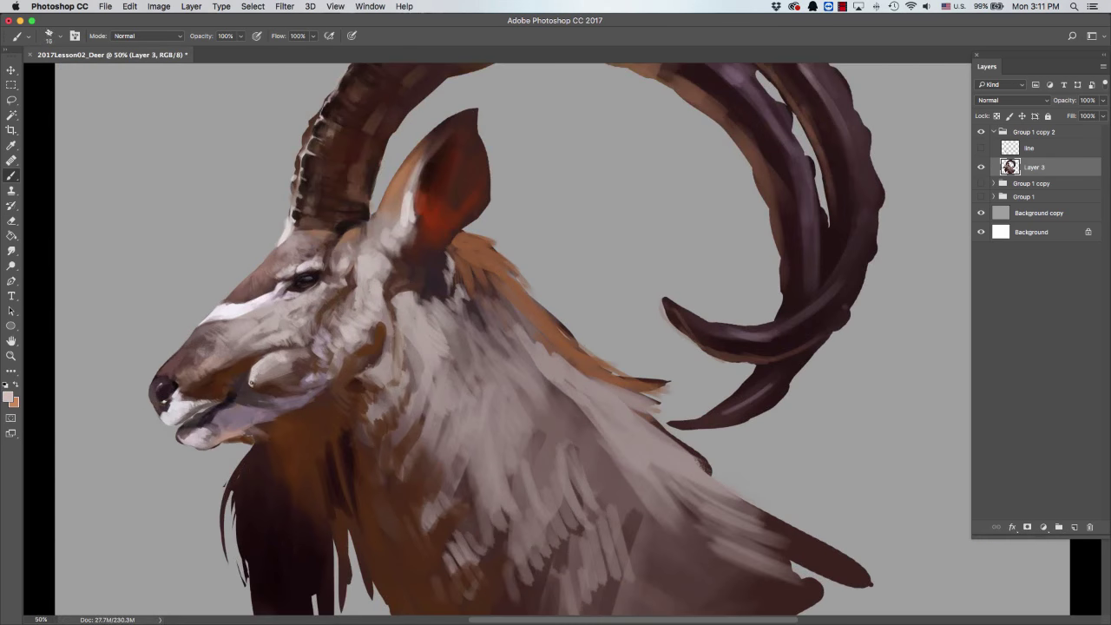
left_click(259, 378, "alt")
left_click_drag(260, 393, 271, 395)
left_click(278, 389, "alt")
left_click(279, 377, "alt")
left_click(311, 377, "alt")
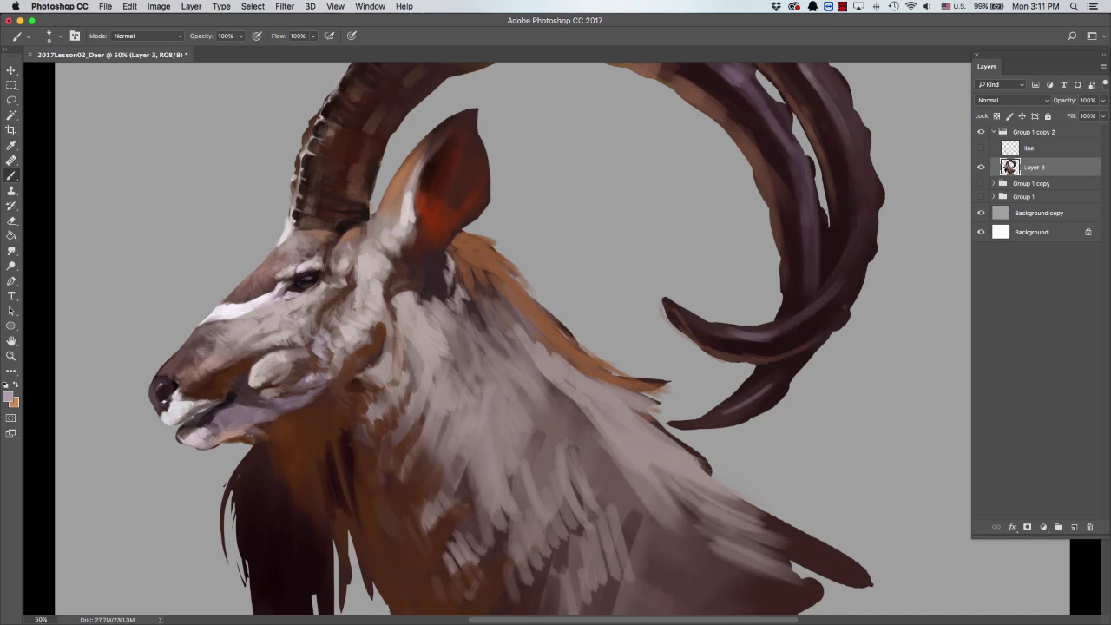
Refine the jaw under the bulge and darken the mouth line and its corner with sampled dark tones.
left_click(282, 404)
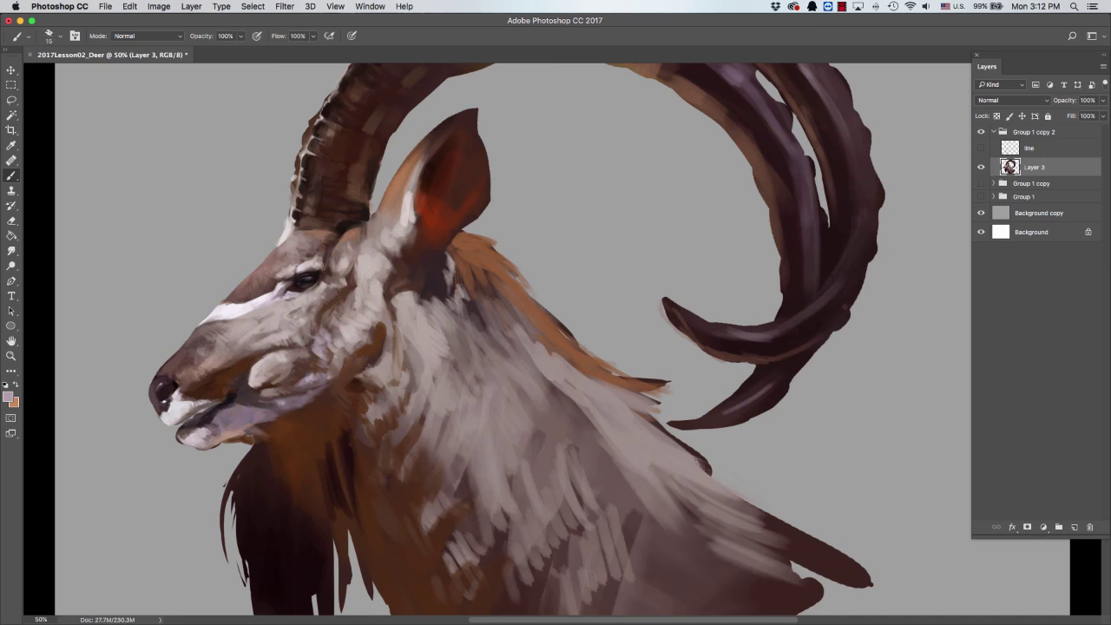
left_click_drag(286, 404, 362, 330)
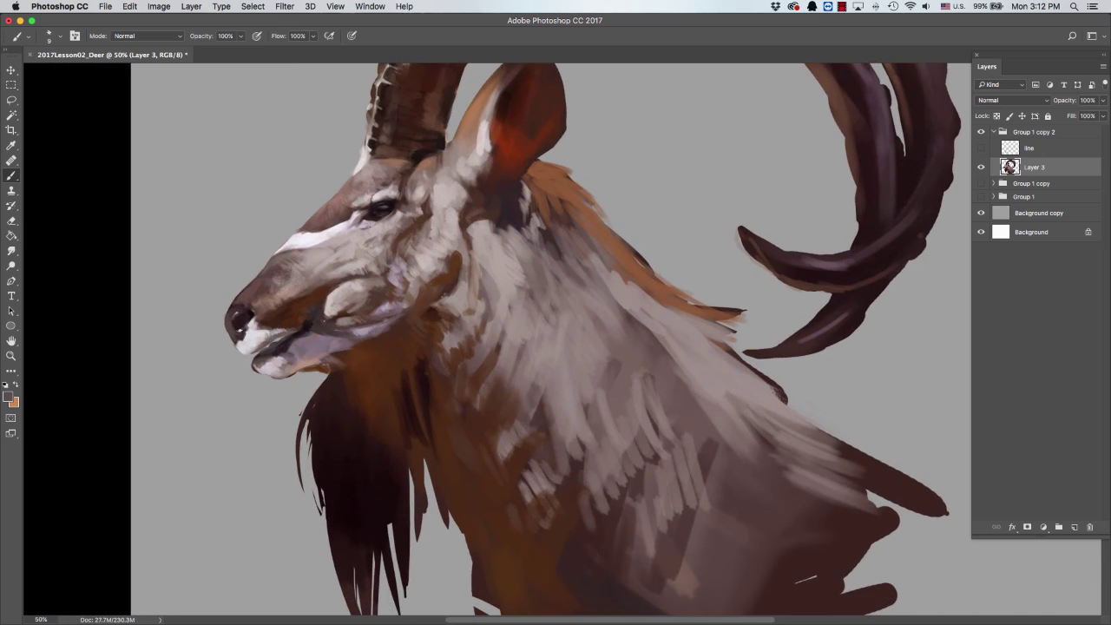
left_click(305, 322, "alt")
left_click(300, 321, "alt")
left_click(304, 328, "alt")
key("e")
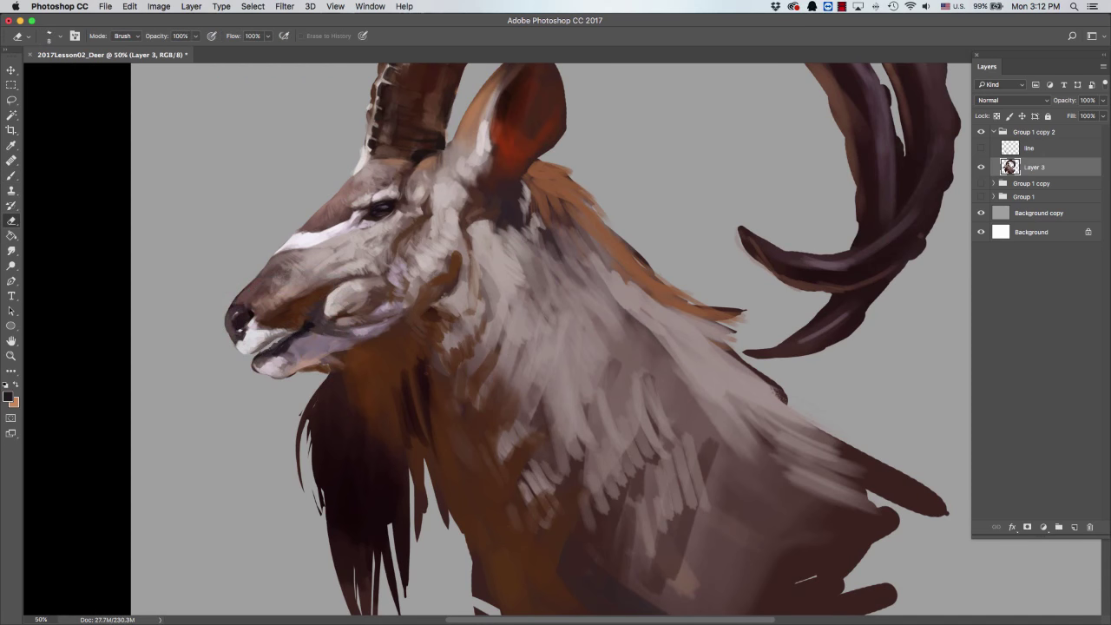
key("b")
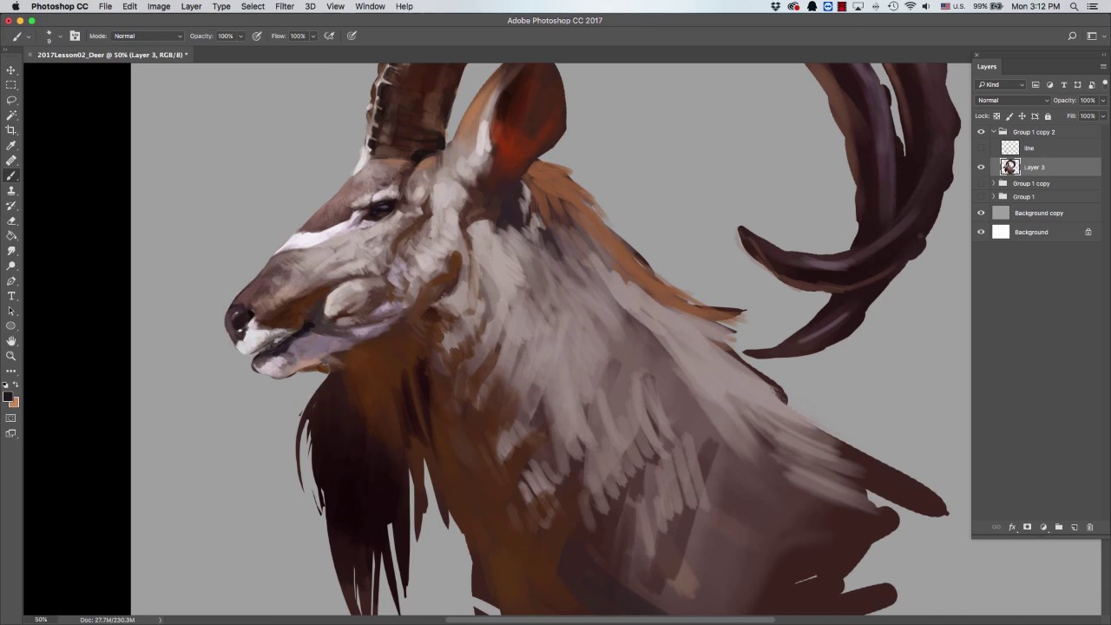
left_click(300, 334, "alt")
key("e")
key("b")
Brighten the lips and chin with sampled pale tones and blend the lower jaw with a 15 px brush.
left_click(253, 367, "alt")
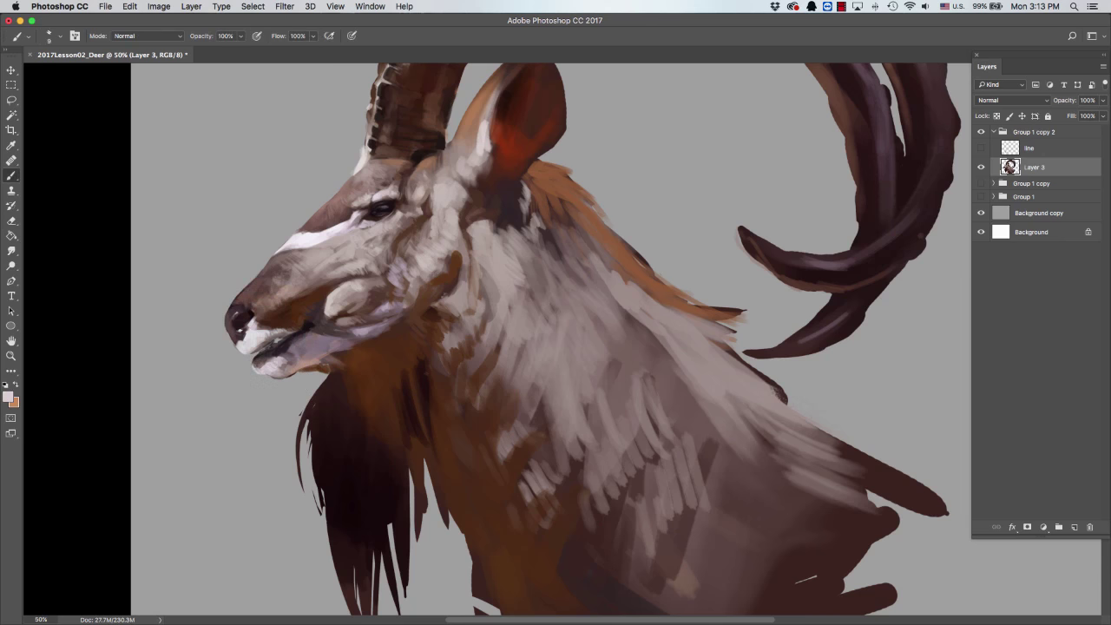
left_click(256, 379, "alt")
left_click_drag(533, 293, 490, 259)
left_click(297, 339, "alt")
left_click(260, 346, "alt")
key("bracketright")
key("bracketright")
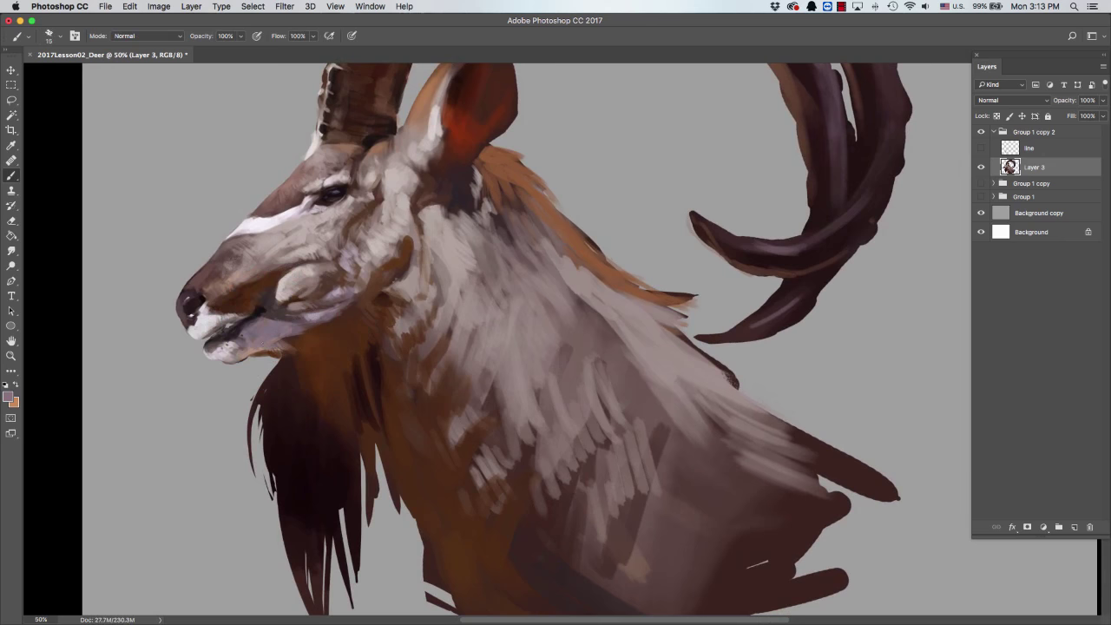
left_click(279, 333, "alt")
left_click(291, 339, "alt")
Tone down the bulge behind the mouth with a sampled colour and a 20 px brush.
key("super+minus")
key("super+minus")
key("super+equal")
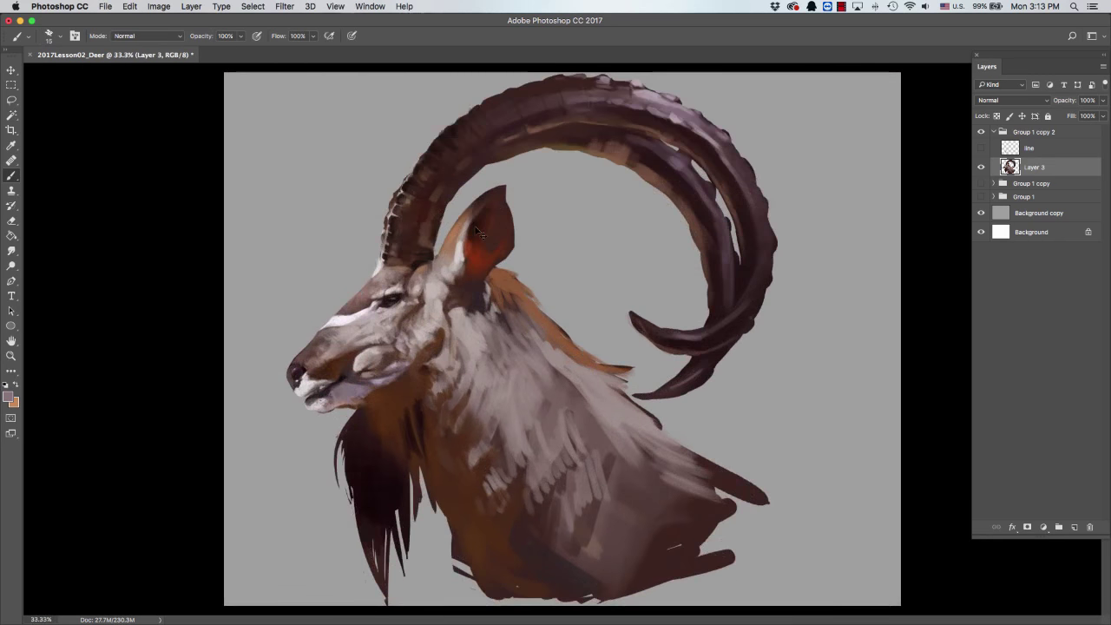
left_click(359, 368, "alt")
key("bracketright")
left_click(513, 347, "alt")
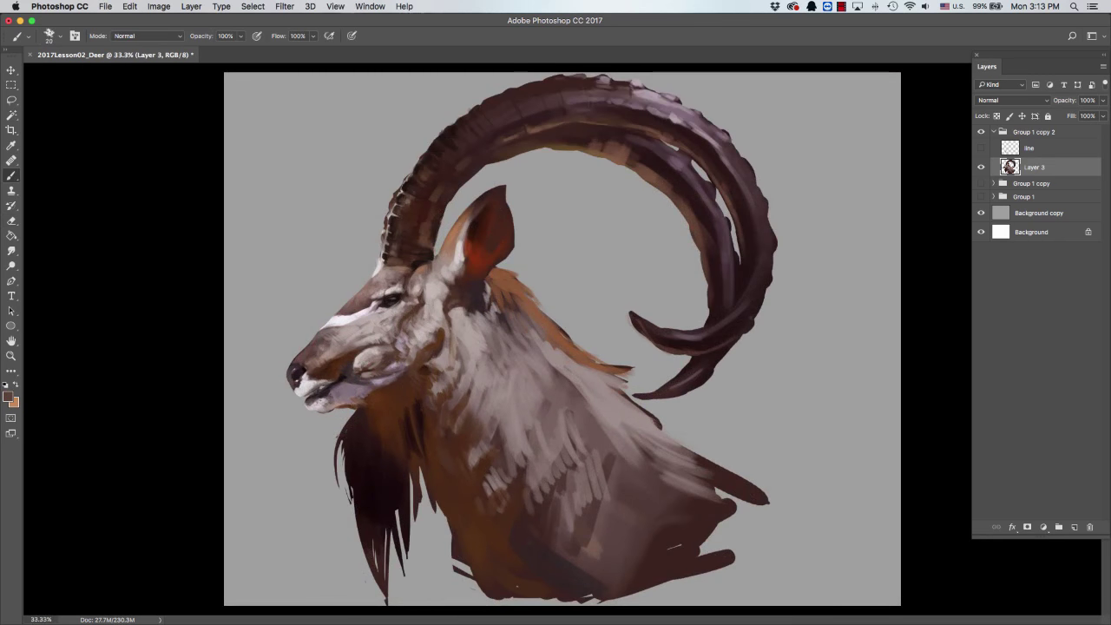
Cover the orange-brown patch behind the cheek with sampled grey-brown fur tones using a 20 to 30 px brush.
left_click(517, 587, "alt")
left_click(428, 333, "alt")
key("bracketright")
left_click(415, 304, "alt")
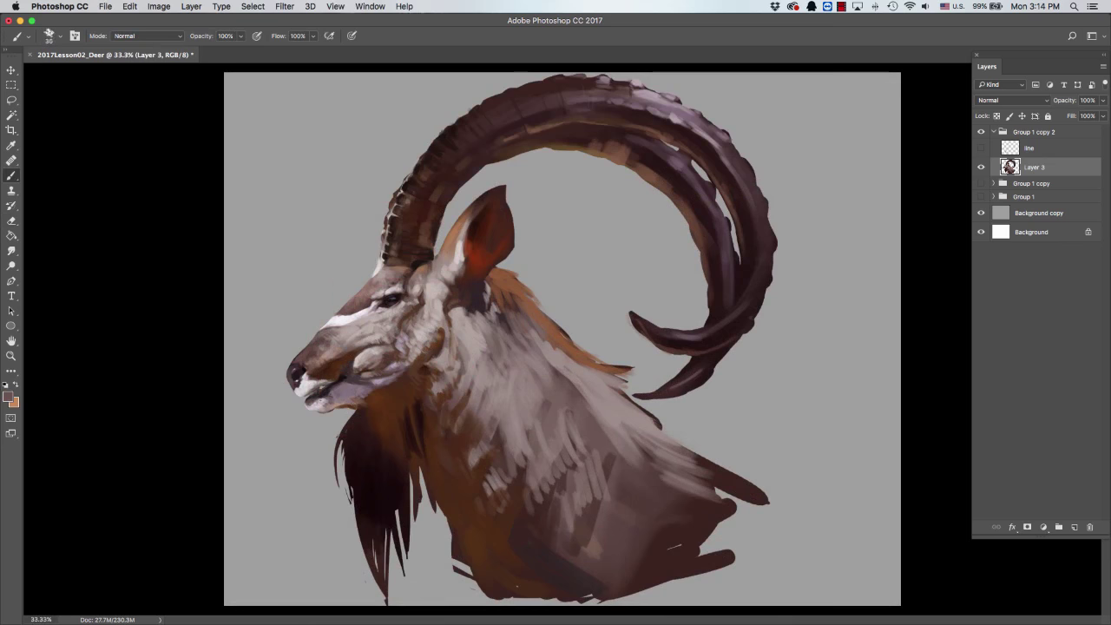
left_click(428, 356, "alt")
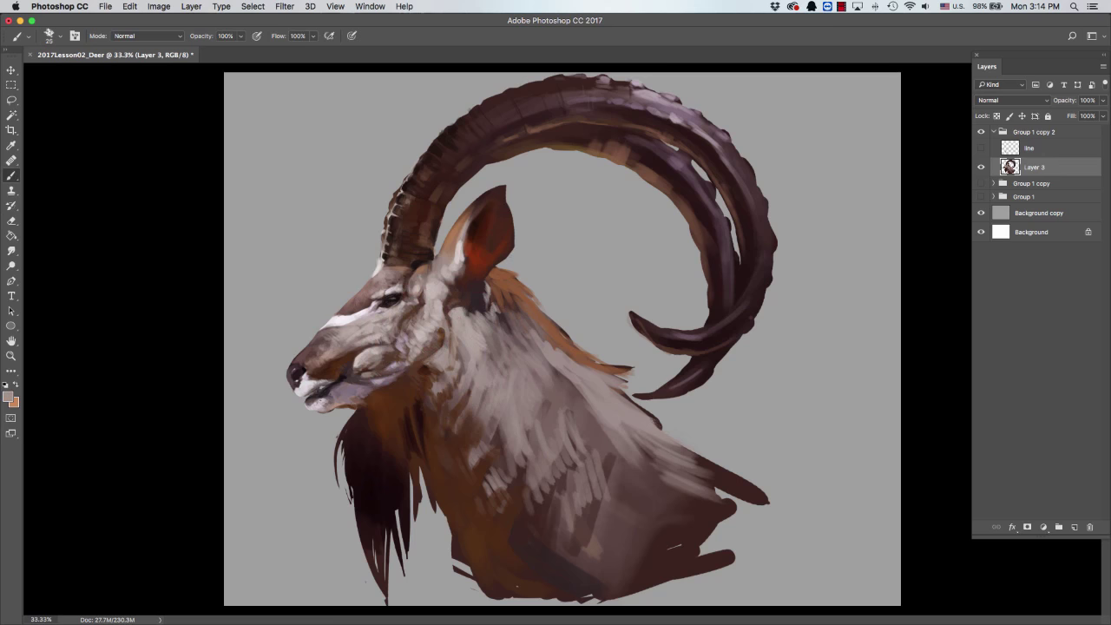
key("bracketleft")
left_click_drag(446, 340, 458, 355)
key("bracketleft")
Darken the fur below the ear and refine the light fur at the ear's base with sampled tones.
left_click(465, 293, "alt")
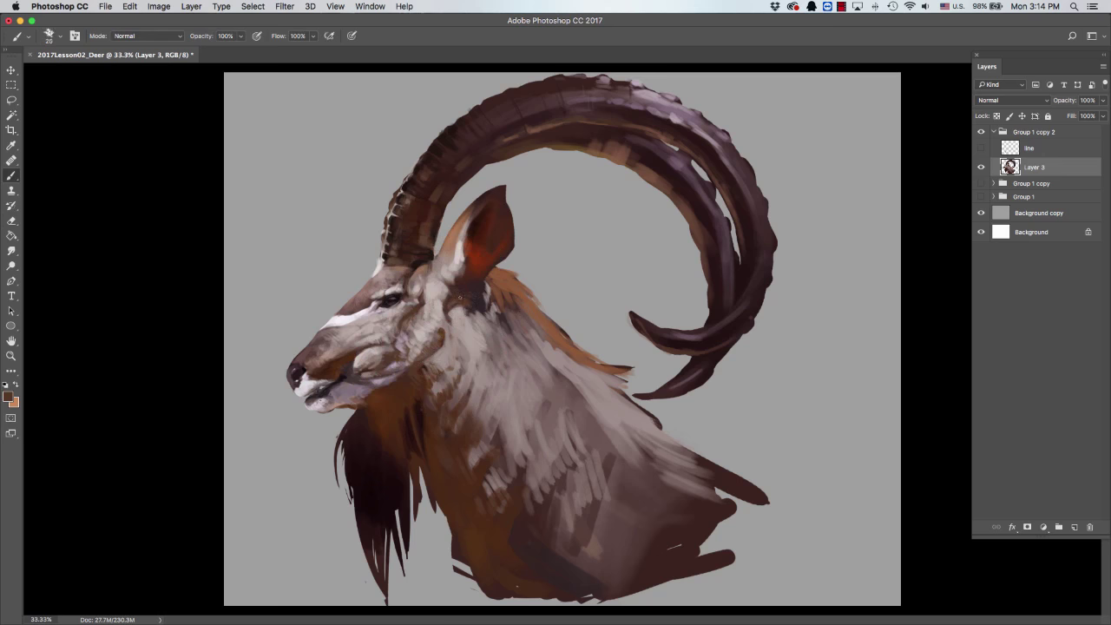
left_click(476, 298, "alt")
left_click(478, 301)
key("bracketleft")
left_click(456, 274, "alt")
left_click(453, 262)
Repaint the inside of the ear in sampled dark reds with a 40 px brush, muting the bright orange area.
key("bracketright")
key("bracketright")
left_click(471, 233, "alt")
left_click(473, 246, "alt")
left_click(473, 246, "alt")
left_click_drag(483, 257, 477, 272)
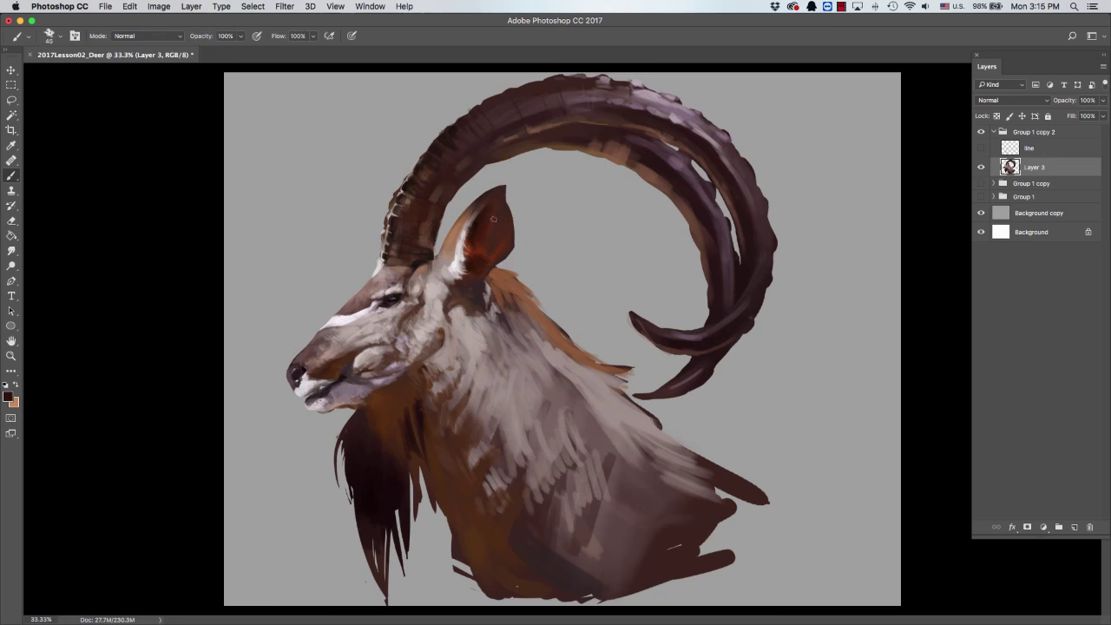
Paint fine light hairs around the base of the ear with a sampled pale tone and a 10 px brush.
left_click(365, 375, "alt")
key("bracketleft")
key("bracketleft")
left_click(467, 297, "alt")
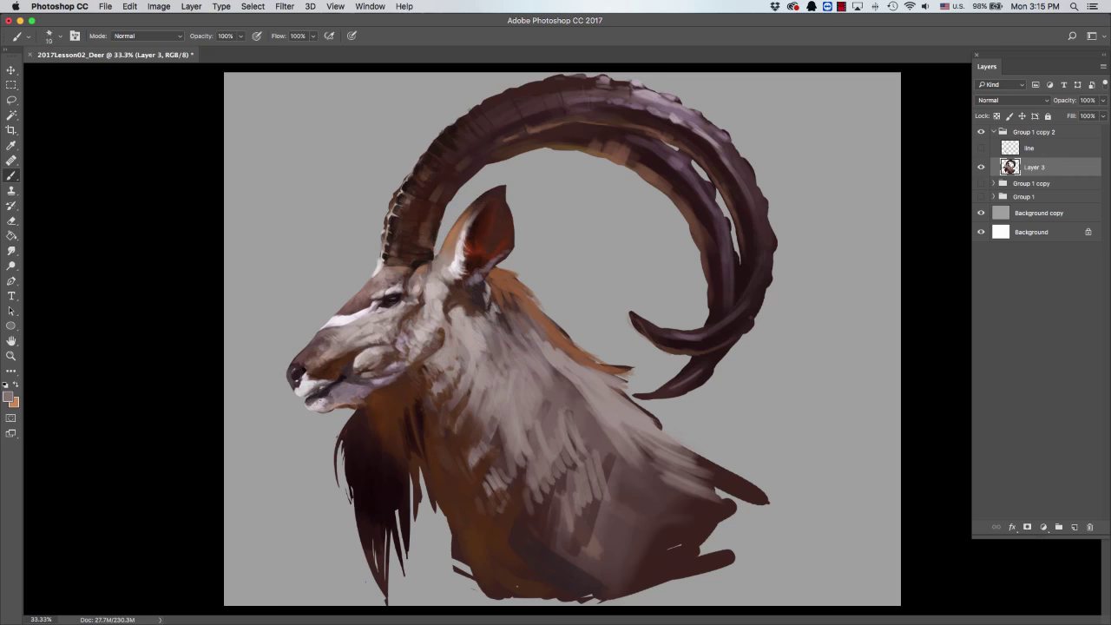
Define the ridges along the front horn's lower curve with sampled dark tones and clean its outer edge.
key("bracketleft")
left_click(428, 224, "alt")
left_click(447, 156, "alt")
key("bracketright")
key("bracketright")
key("e")
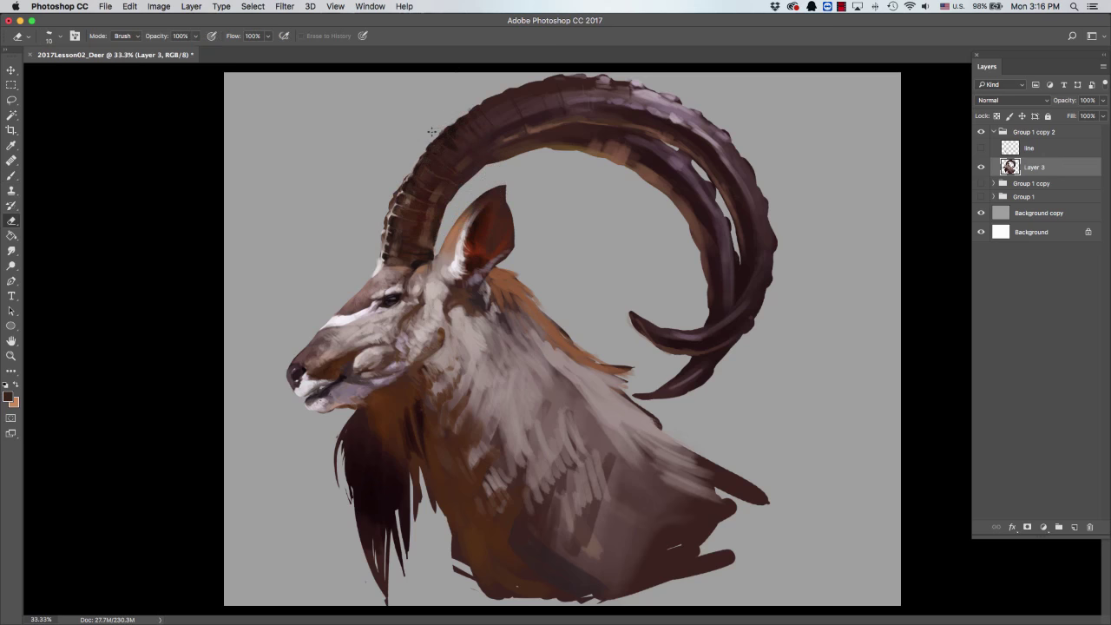
key("b")
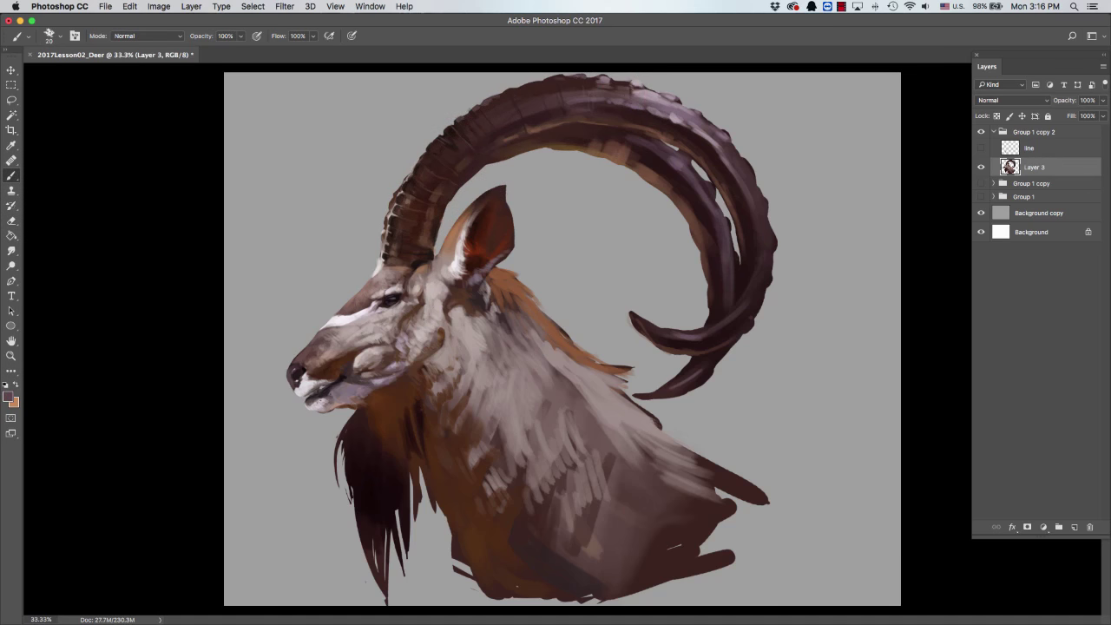
Break up the neck fur behind and below the ear with darker strokes in sampled tones.
key("bracketleft")
left_click(482, 313, "alt")
left_click(502, 322, "alt")
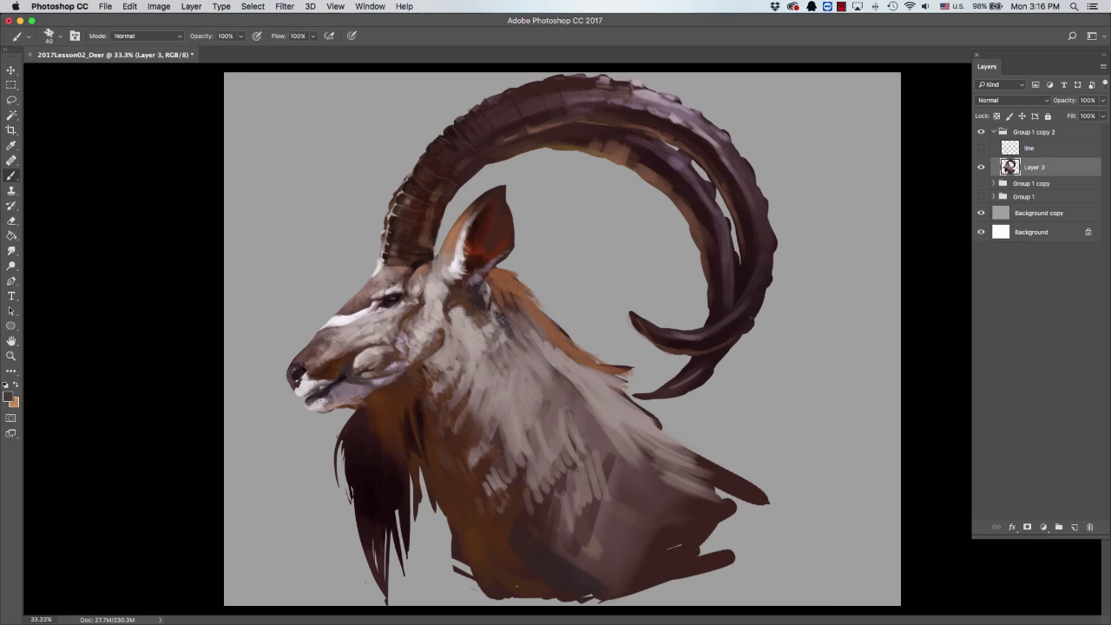
key("e")
key("b")
Work sampled grey and brown tones into the fur of the neck and throat behind the jaw.
left_click(474, 383, "alt")
left_click(423, 414, "alt")
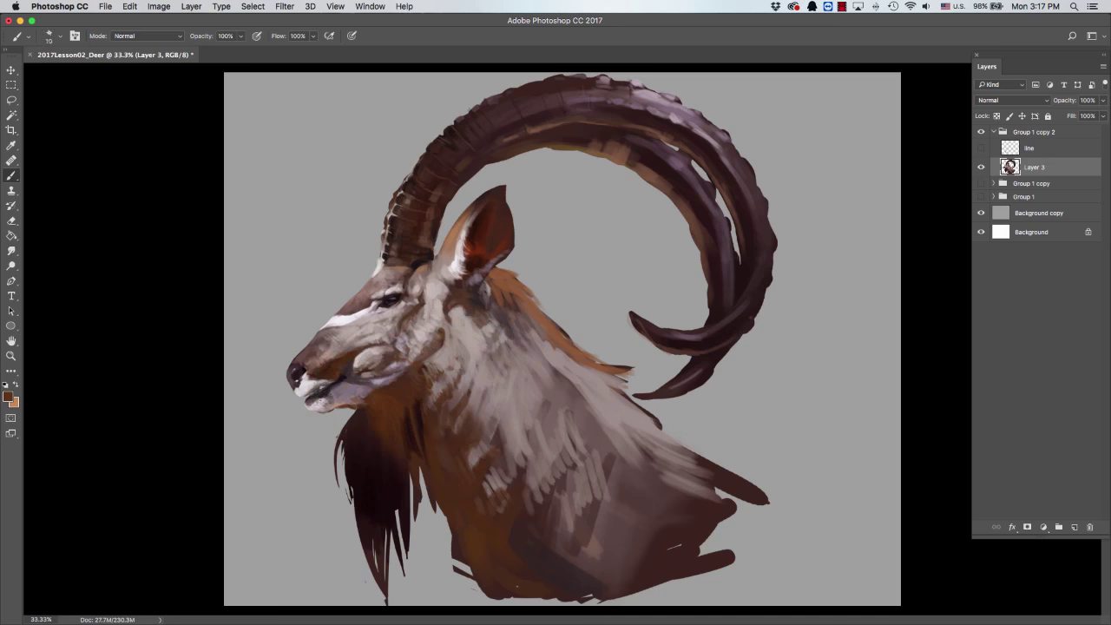
left_click(9, 397)
key("Escape")
Paint fine hairs where the beard meets the chin and define dark strands down the beard.
key("bracketleft")
key("bracketleft")
key("bracketleft")
key("bracketleft")
left_click(360, 444, "alt")
key("bracketright")
key("bracketright")
key("bracketright")
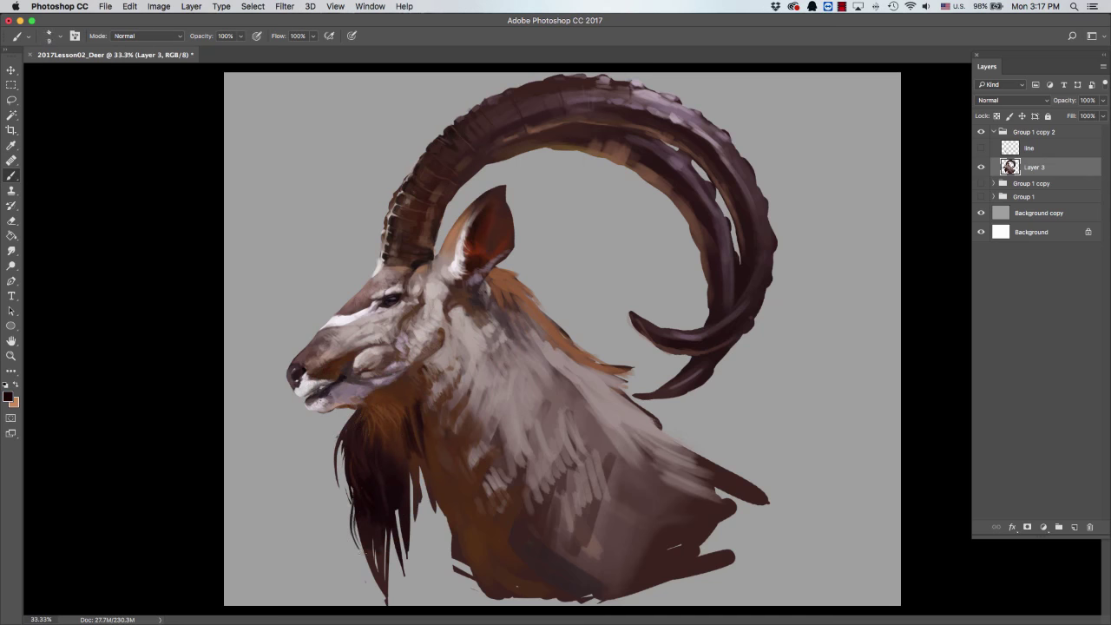
Paint long wispy strands down the beard with a custom dark brown.
left_click(364, 467, "alt")
left_click(9, 396)
left_click(356, 154)
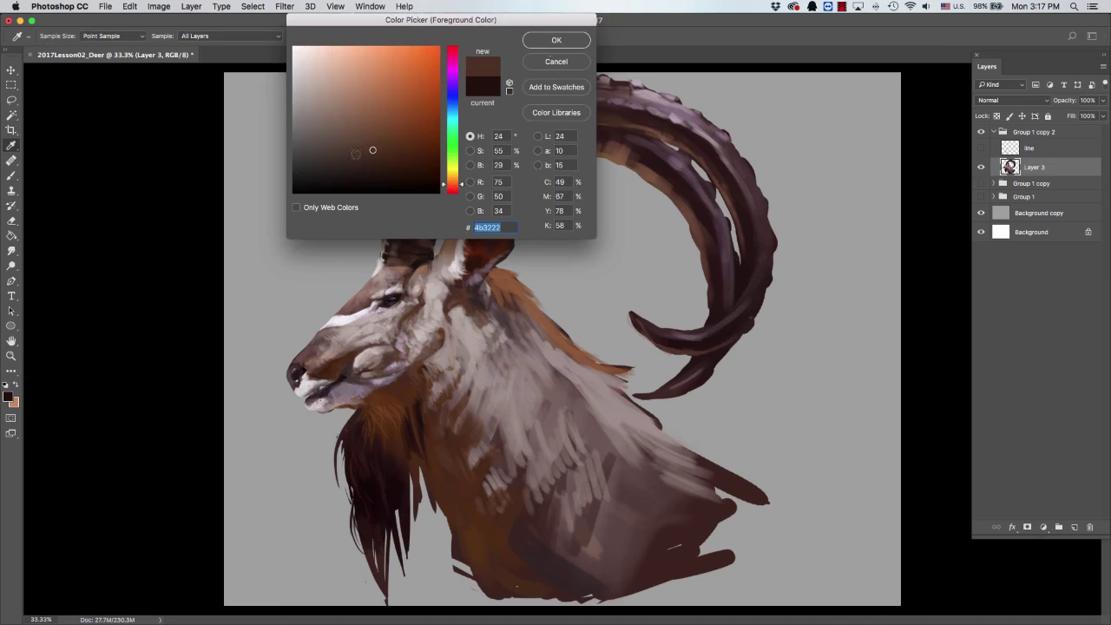
key("Return")
mouse_move(364, 486)
left_mouse_down()
mouse_move(370, 530)
mouse_move(362, 520)
left_mouse_up()
mouse_move(335, 429)
left_mouse_down()
mouse_move(344, 469)
mouse_move(396, 525)
left_mouse_up()
left_click_drag(373, 447, 374, 599)
Erase between the beard tips and along the front edge of the neck to shape ragged hair ends.
left_click(370, 497, "alt")
key("e")
mouse_move(401, 511)
left_mouse_down()
mouse_move(401, 561)
mouse_move(391, 568)
left_mouse_up()
left_click_drag(419, 466, 422, 526)
mouse_move(427, 474)
left_mouse_down()
mouse_move(441, 546)
mouse_move(463, 548)
mouse_move(476, 587)
mouse_move(460, 577)
left_mouse_up()
key("b")
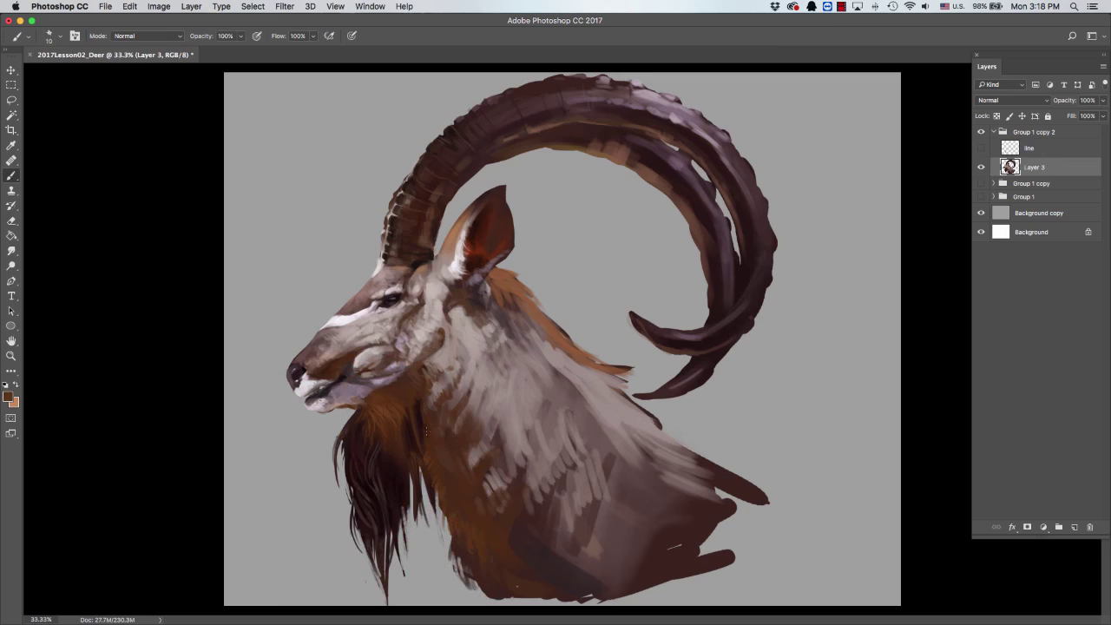
Paint mottled dark brown fur strokes down the front of the neck with a brush of up to 80 px.
mouse_move(432, 460)
left_mouse_down()
mouse_move(477, 514)
mouse_move(469, 533)
mouse_move(503, 546)
left_mouse_up()
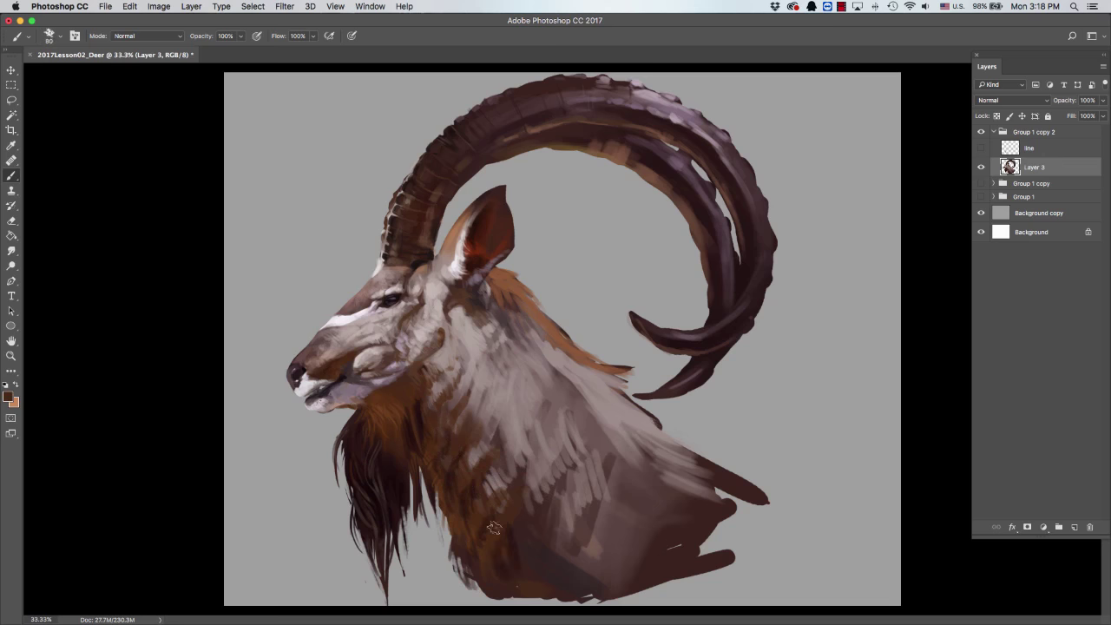
key("bracketright")
key("bracketright")
key("bracketright")
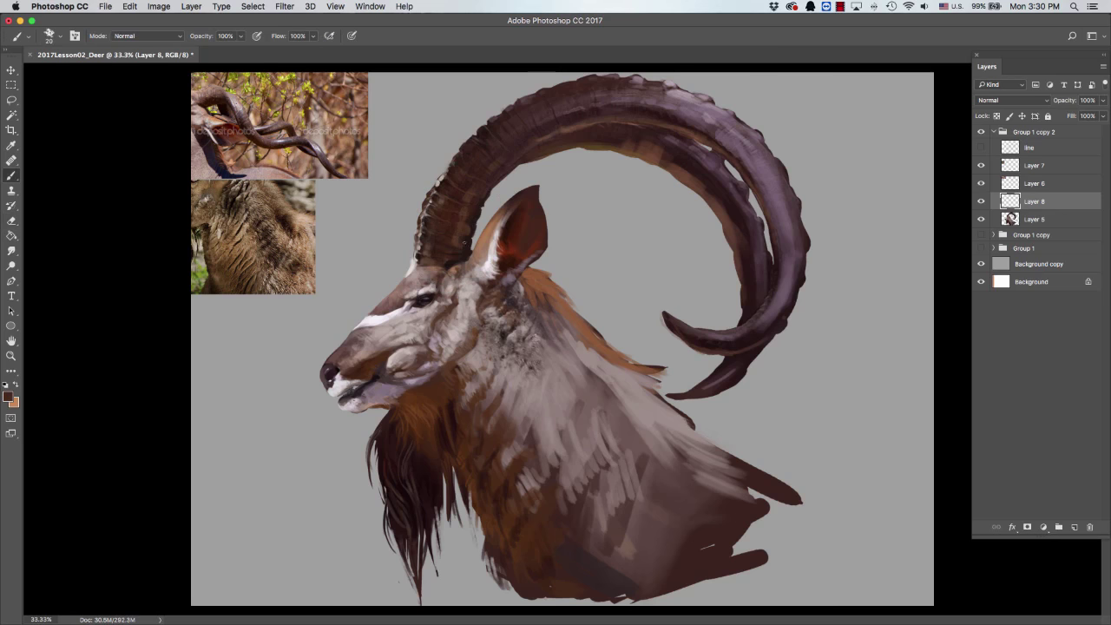
Place a copy of the reference photo's horn over the base of the painted horn on a new layer.
left_click(421, 240, "alt")
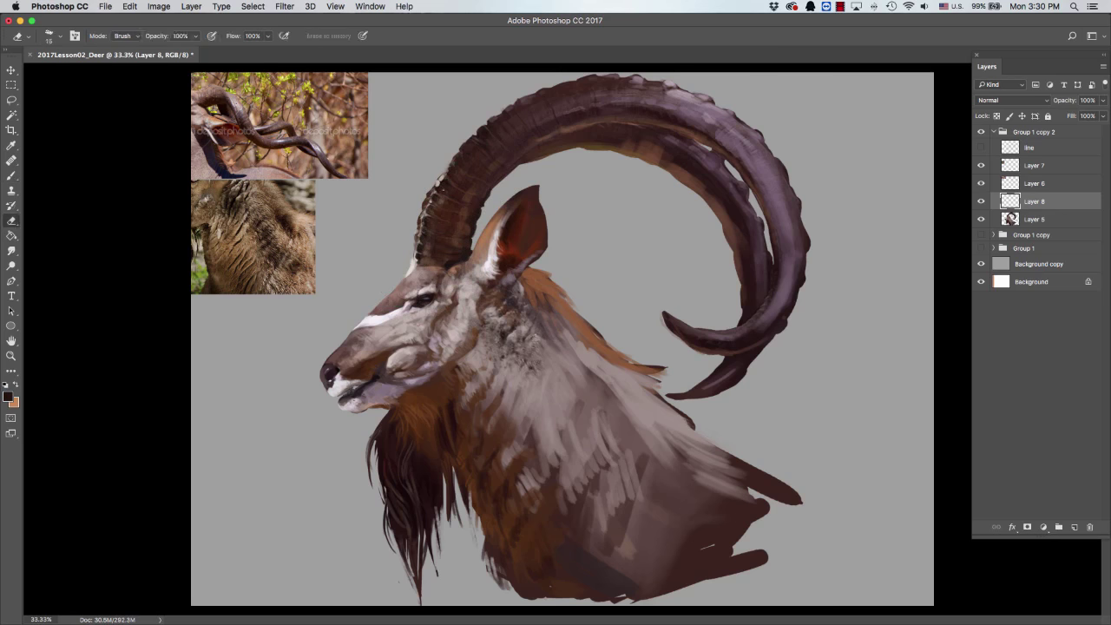
key("ctrl+shift+alt+n")
key("v")
left_click_drag(357, 157, 521, 113)
left_click_drag(590, 95, 570, 142)
key("Return")
key("e")
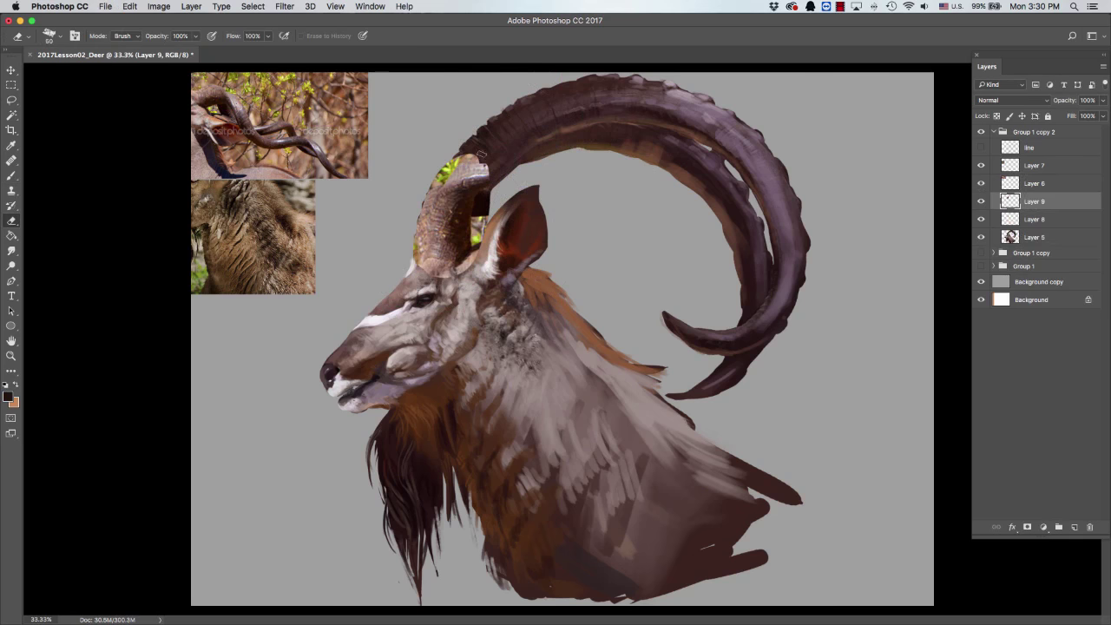
Erase the horn photo's surroundings so it blends into the horn base, and darken it with Brightness/Contrast.
left_click_drag(481, 154, 443, 260)
mouse_move(455, 187)
left_mouse_down()
mouse_move(451, 221)
mouse_move(434, 238)
left_mouse_up()
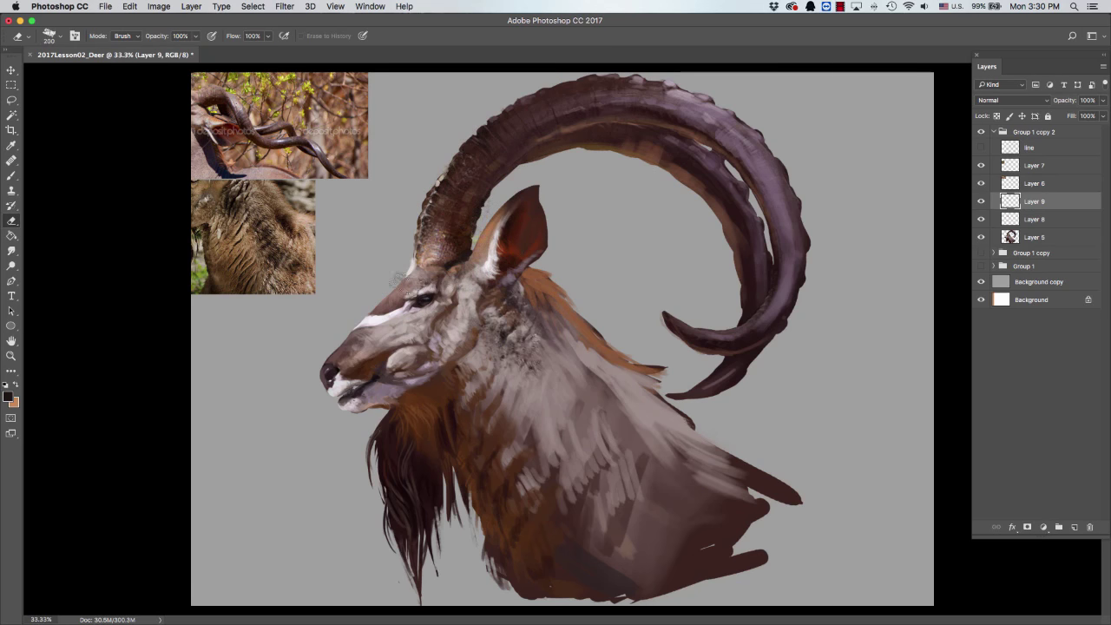
key("i")
left_click(158, 6)
left_click(381, 42)
left_click_drag(118, 267, 95, 270)
key("Return")
key("b")
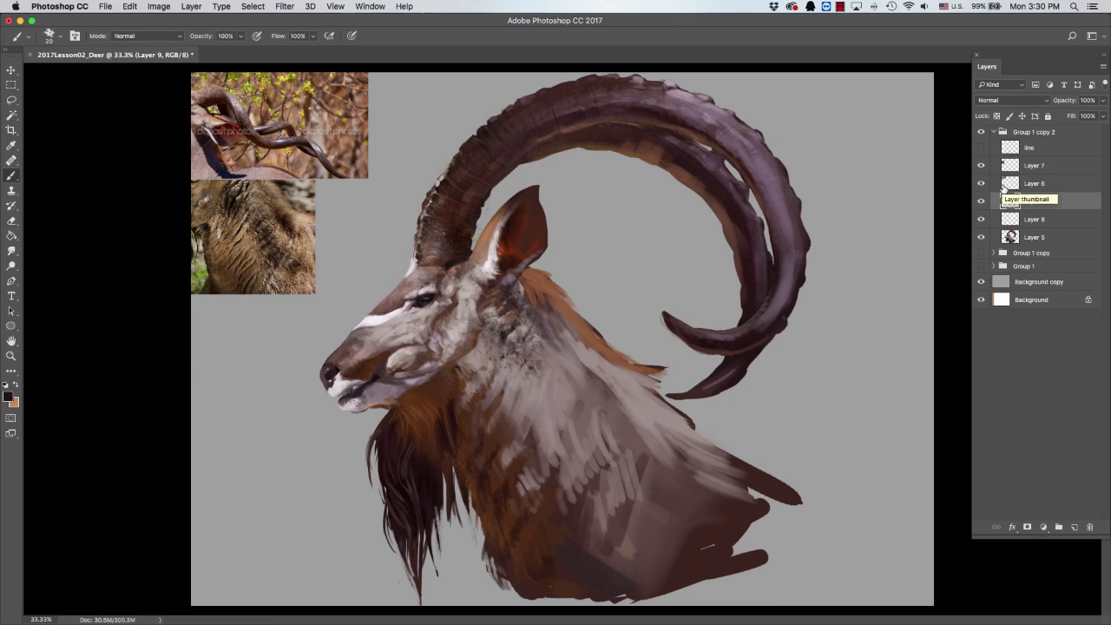
Paint pale ridge highlights and small hair tufts where the horn base meets the forehead, using a brush of up to 20 px.
key("bracketleft")
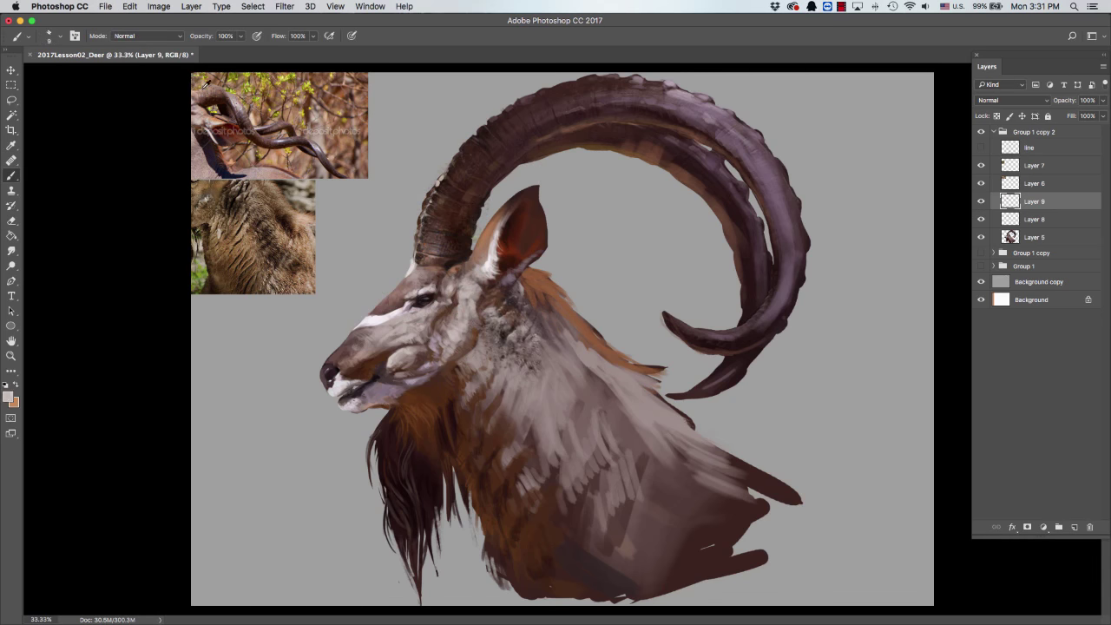
left_click(11, 398)
left_click(317, 66)
left_click(561, 40)
left_click(424, 241, "alt")
key("bracketright")
left_click(415, 271, "alt")
left_click_drag(413, 273, 422, 271)
left_click(402, 282, "alt")
key("e")
key("b")
key("bracketright")
left_click(406, 279, "alt")
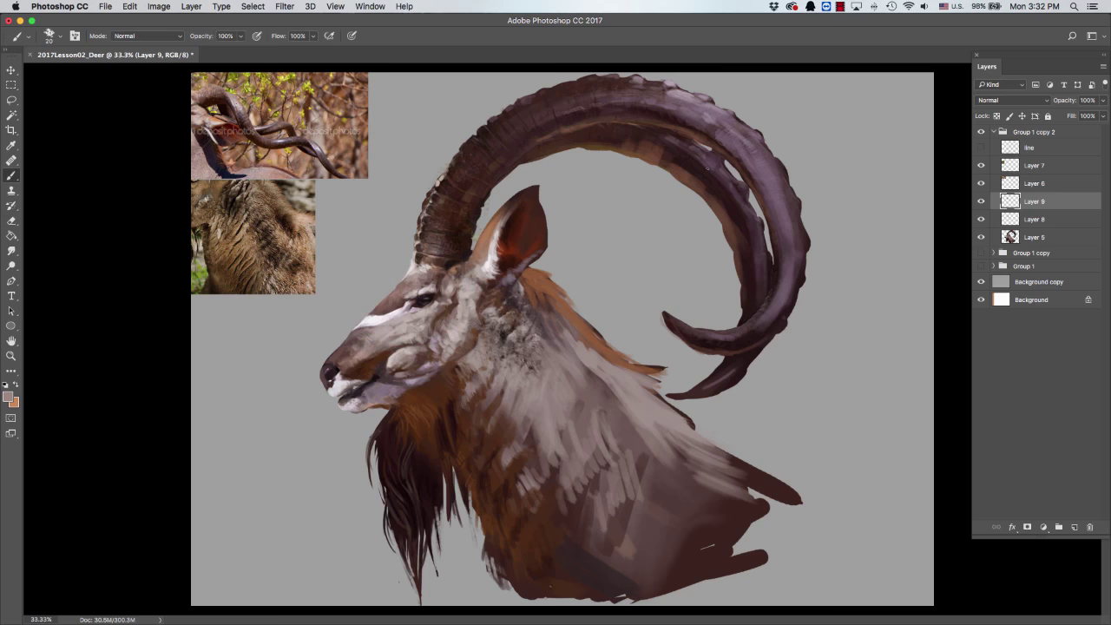
Place an enlarged copy of the fur photo over the neck on a new layer.
key("v")
key("ctrl+shift+alt+n")
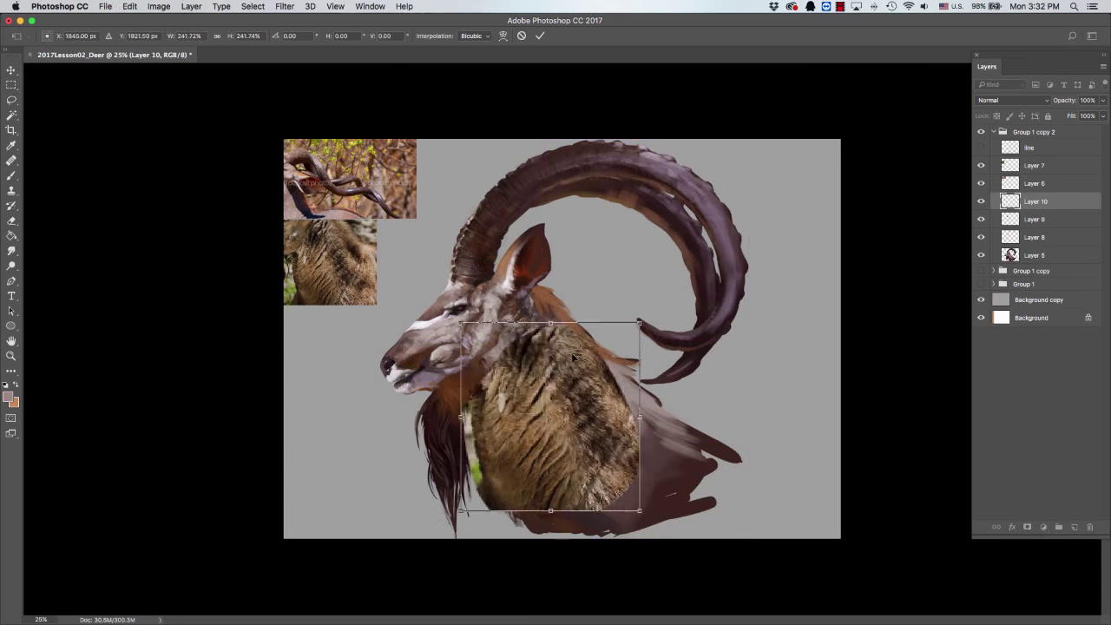
key("Return")
key("b")
Blend the neck fur photo in Soft Light at 70% fill, adjust its hue and saturation, and erase its edges.
left_click(1011, 100)
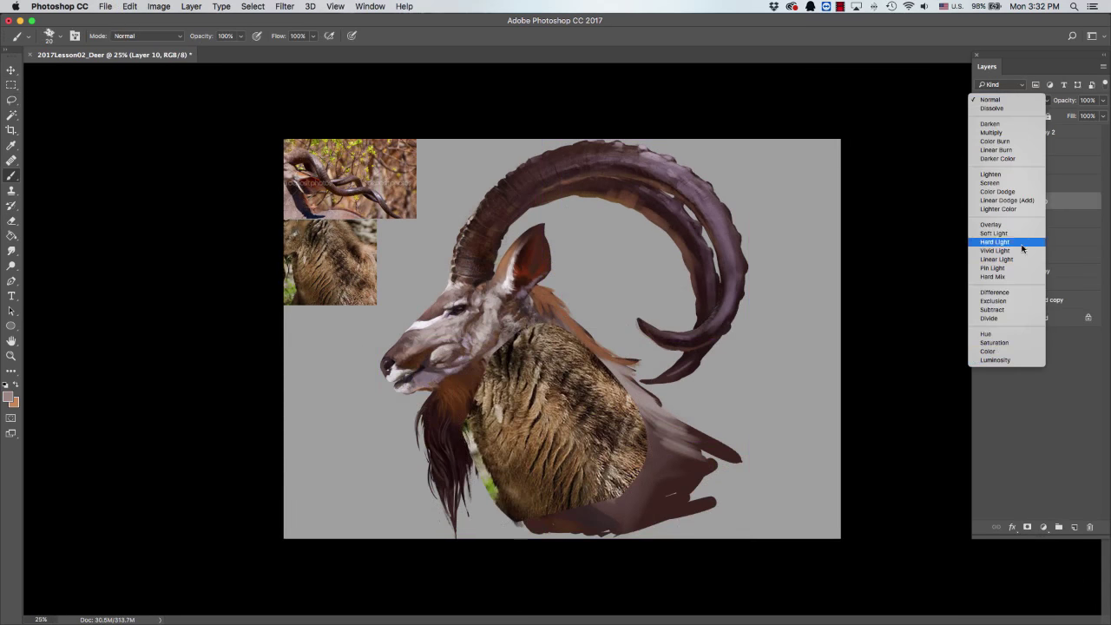
left_click(994, 232)
left_click_drag(605, 322, 614, 356)
key("ctrl+u")
key("Return")
key("v")
left_click(1103, 116)
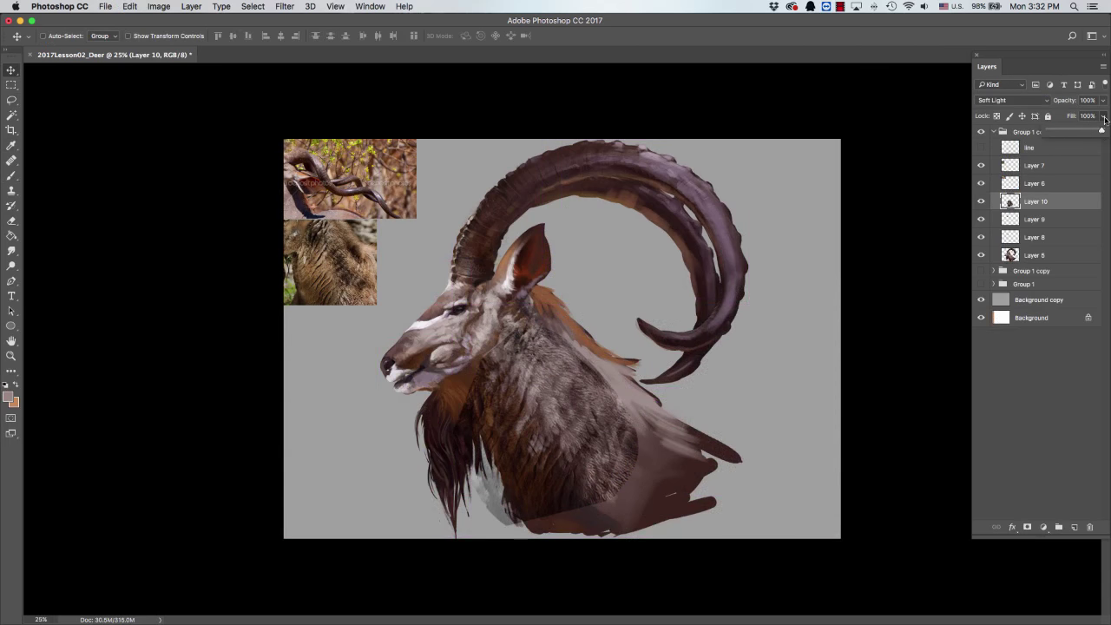
left_click_drag(1102, 128, 1085, 129)
key("e")
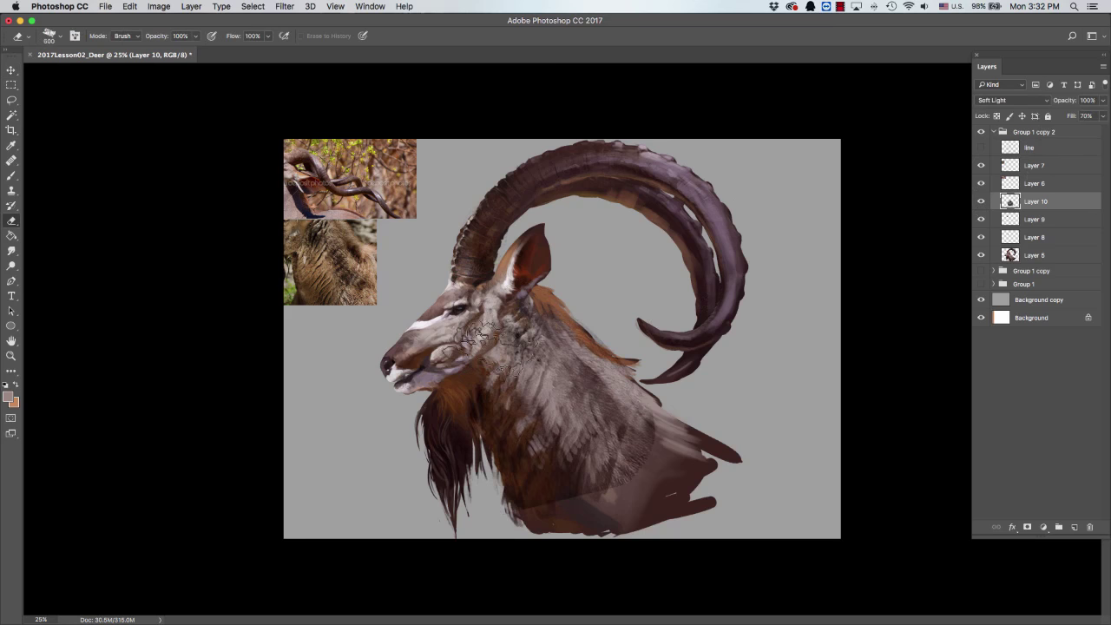
Switch the fur texture layer to Luminosity and lower its brightness to about -55.
key("b")
left_click(1012, 100)
left_click(1011, 232)
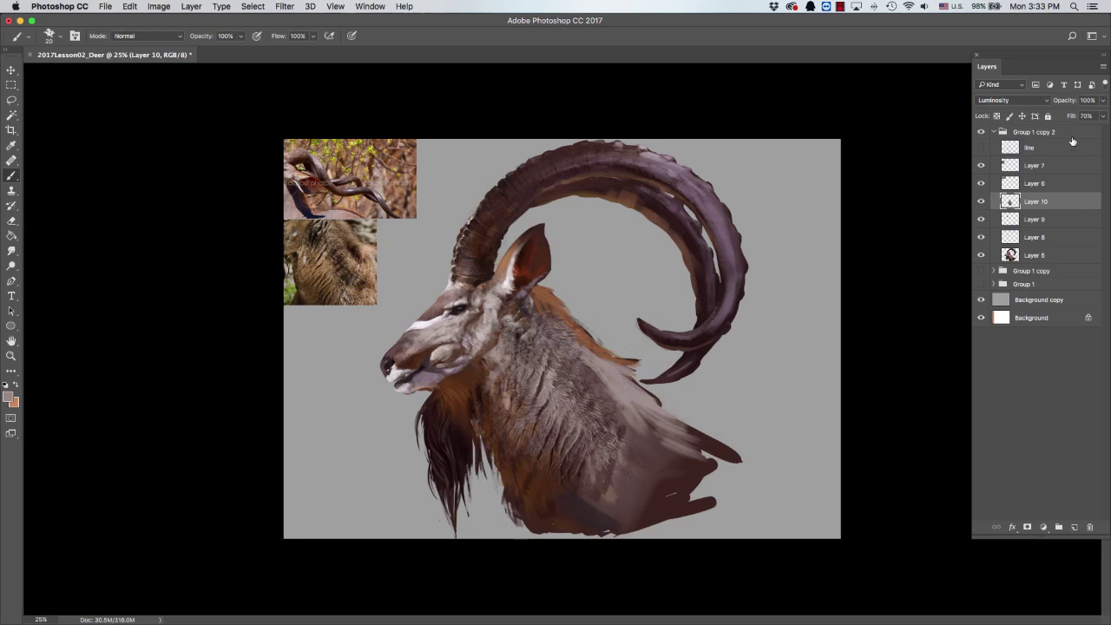
key("super+alt+b")
left_click_drag(119, 268, 98, 268)
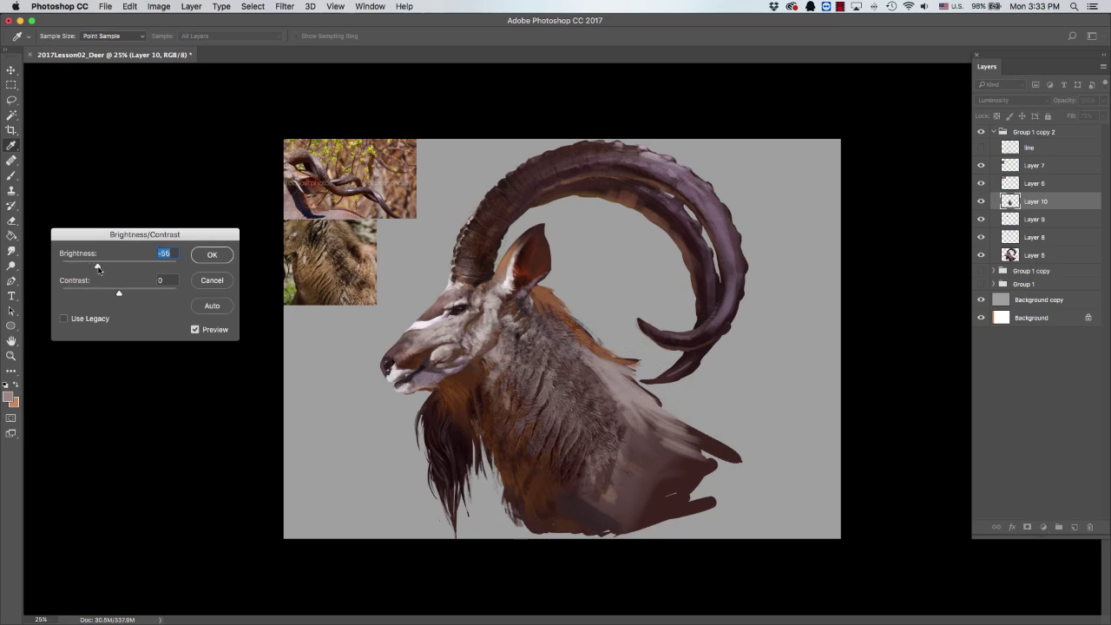
key("Return")
Set the fur texture's fill to 73% and partly erase it across the neck and shoulder, reducing the eraser to 250 px.
key("e")
mouse_move(638, 442)
left_mouse_down()
mouse_move(564, 408)
mouse_move(525, 425)
mouse_move(556, 408)
left_mouse_up()
key("bracketleft")
key("bracketleft")
key("bracketleft")
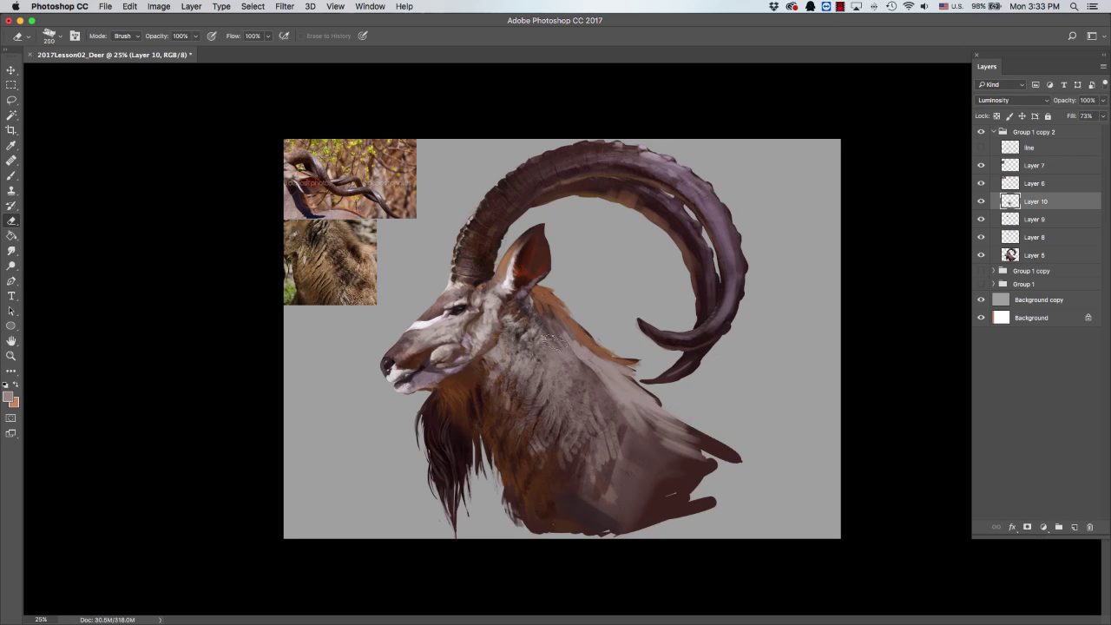
key("b")
key("super+minus")
key("super+plus")
key("super+plus")
key("super+minus")
key("super+plus")
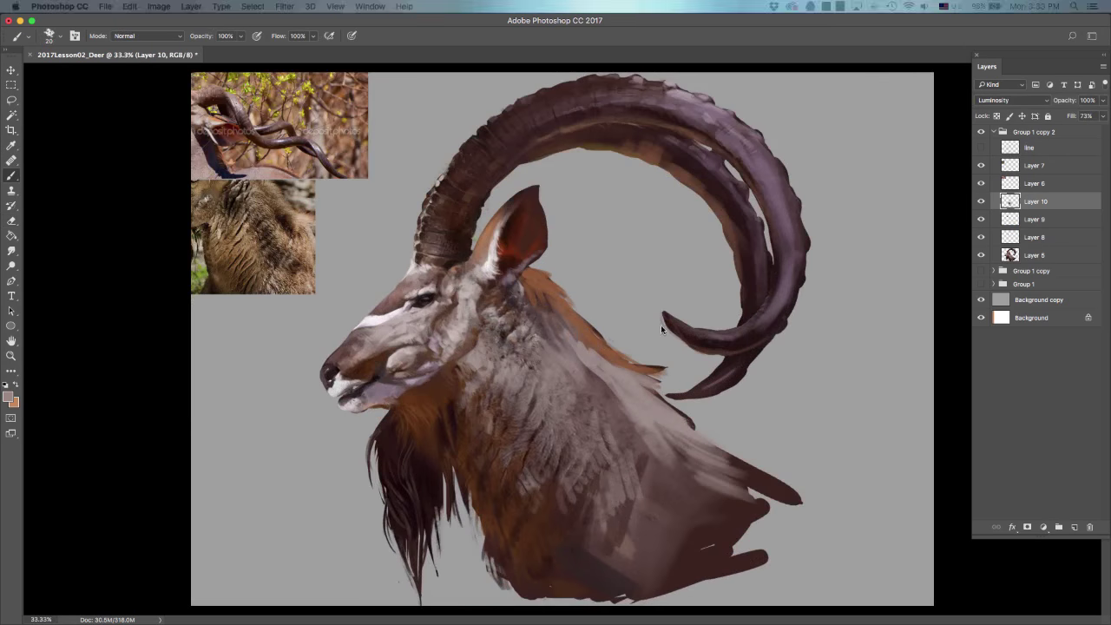
key("super+minus")
Paint dark hair strokes into the orange mane behind the ear on a new layer.
key("super+shift+alt+n")
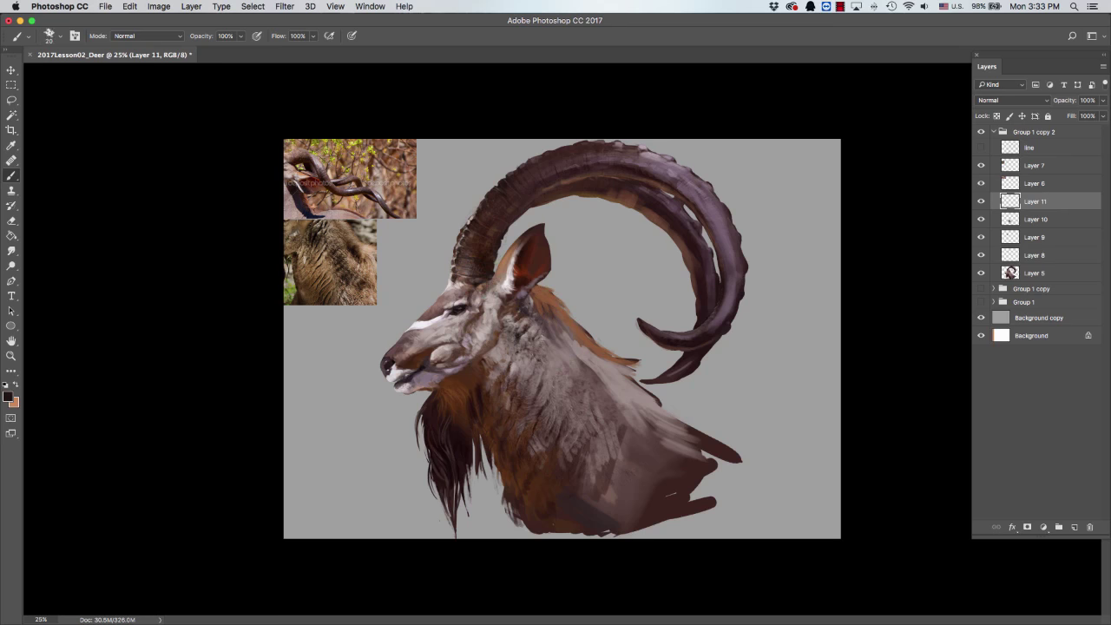
left_click(510, 369, "alt")
key("bracketright")
key("bracketright")
left_click(432, 411, "alt")
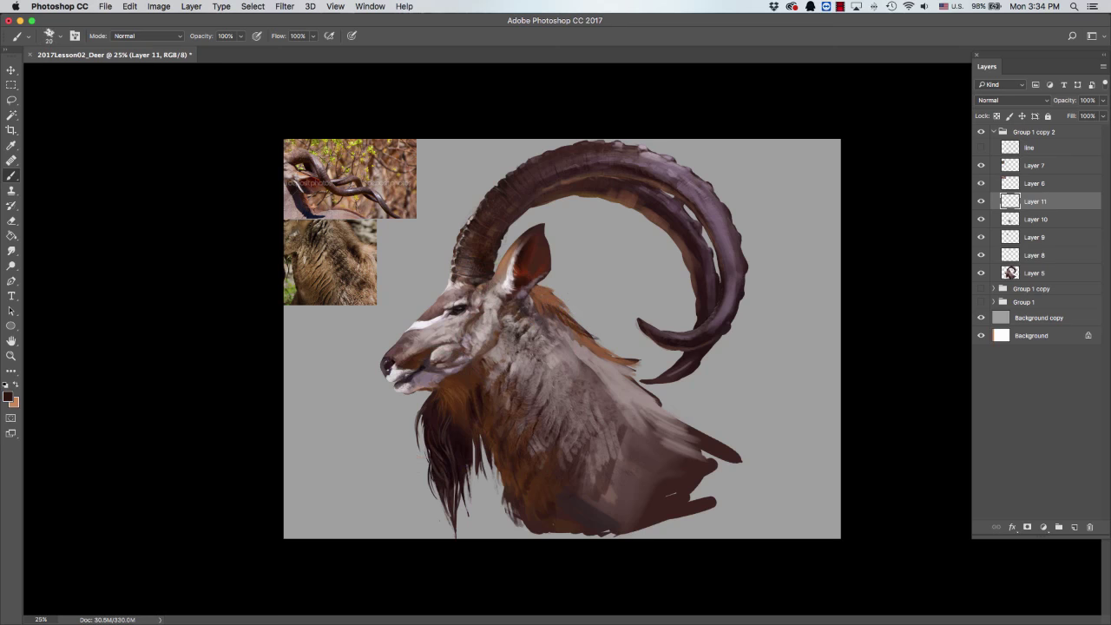
left_click(551, 291, "alt")
key("bracketleft")
key("bracketright")
key("bracketright")
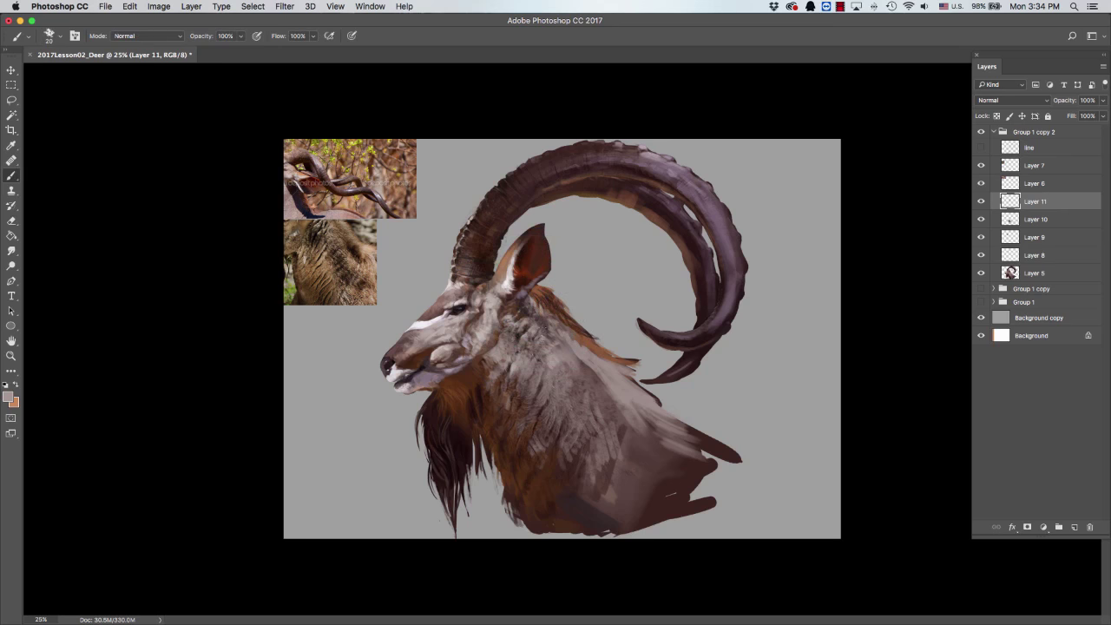
Paint grey fur strokes along the nape and upper neck where the mane meets the lighter coat, using sampled colours.
key("bracketright")
key("bracketright")
key("bracketright")
left_click(304, 200, "alt")
left_click(559, 323, "alt")
key("bracketright")
left_click(564, 284, "alt")
key("bracketright")
left_click(577, 357, "alt")
key("bracketleft")
key("bracketleft")
key("bracketleft")
key("bracketleft")
left_click(575, 355, "alt")
key("bracketright")
key("bracketright")
key("bracketright")
left_click_drag(614, 367, 590, 345)
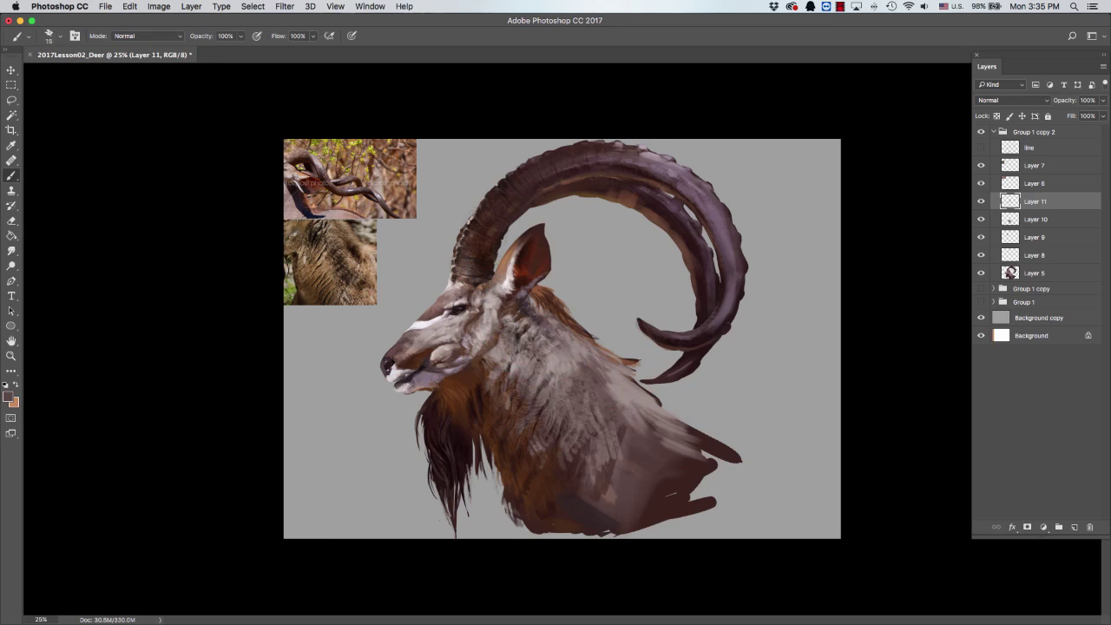
Paint short light and dark fur tufts across the middle of the neck with sampled greys.
key("bracketright")
left_click(541, 393, "alt")
left_click(555, 378, "alt")
key("bracketleft")
key("bracketright")
key("bracketright")
mouse_move(544, 443)
left_mouse_down()
mouse_move(608, 450)
mouse_move(540, 427)
left_mouse_up()
key("bracketright")
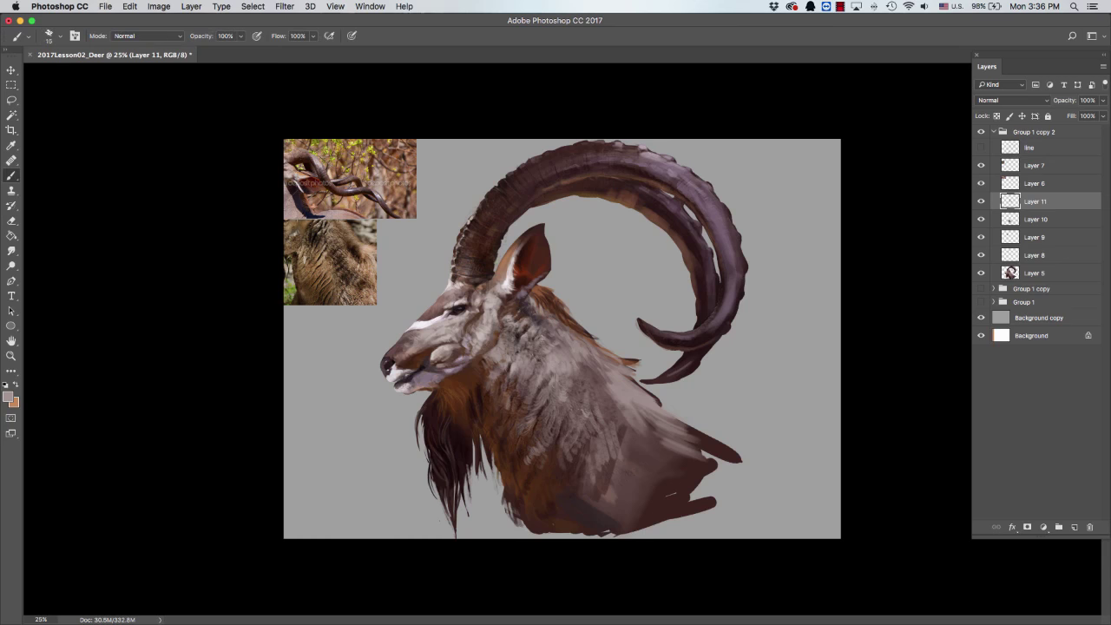
key("bracketleft")
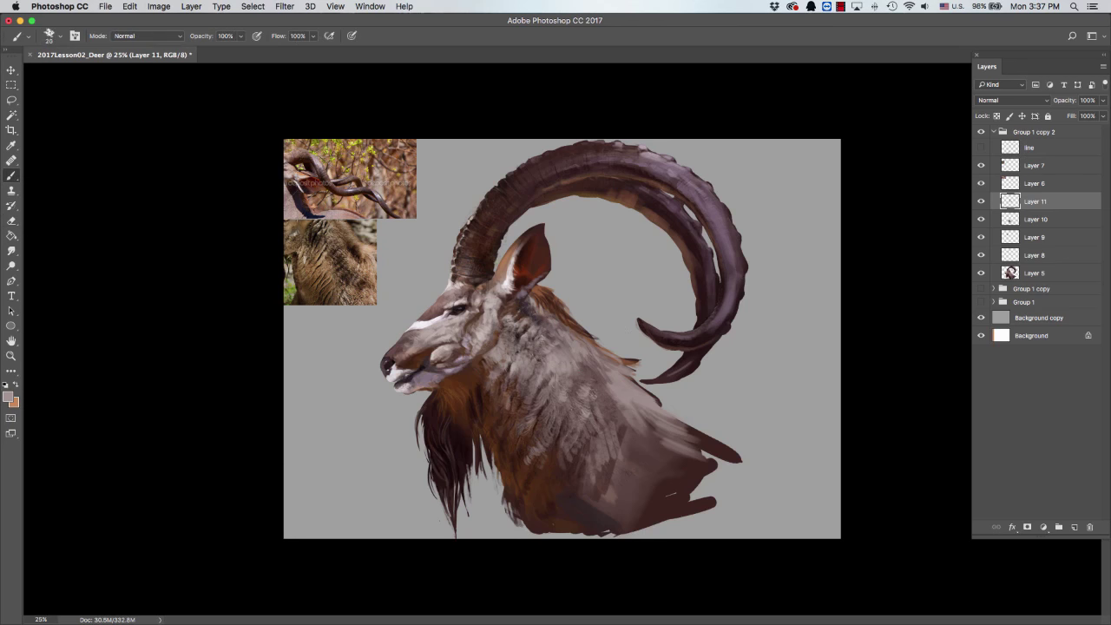
Blend brown and grey fur strokes on the throat just below the jaw.
left_click(472, 382, "alt")
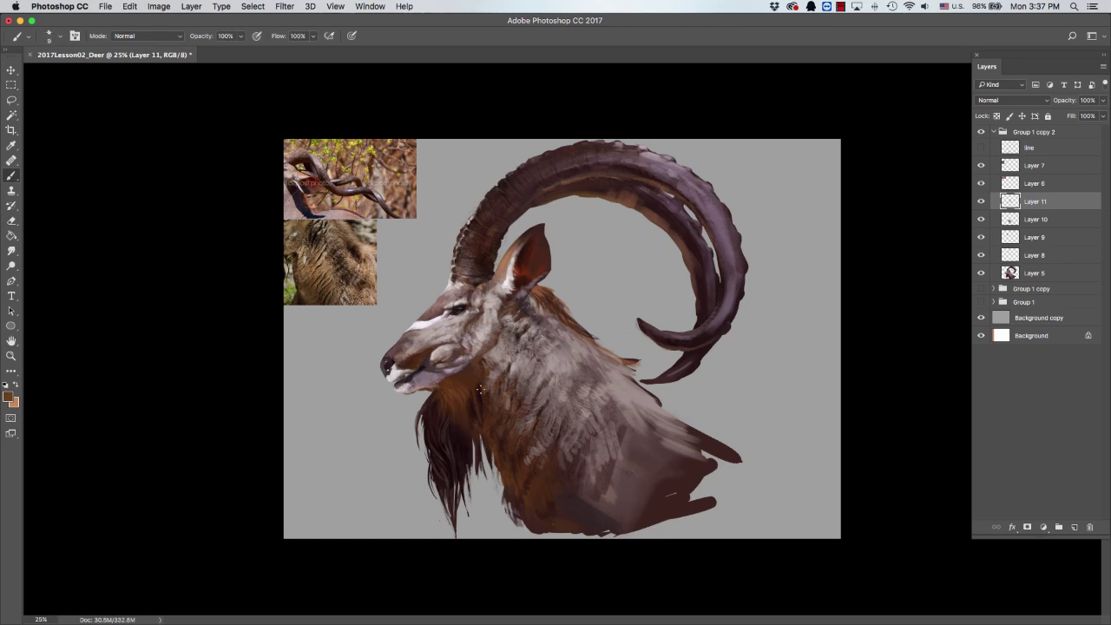
key("bracketright")
left_click(479, 361, "alt")
left_click(492, 350, "alt")
key("bracketleft")
key("super+minus")
key("super+equal")
key("super+equal")
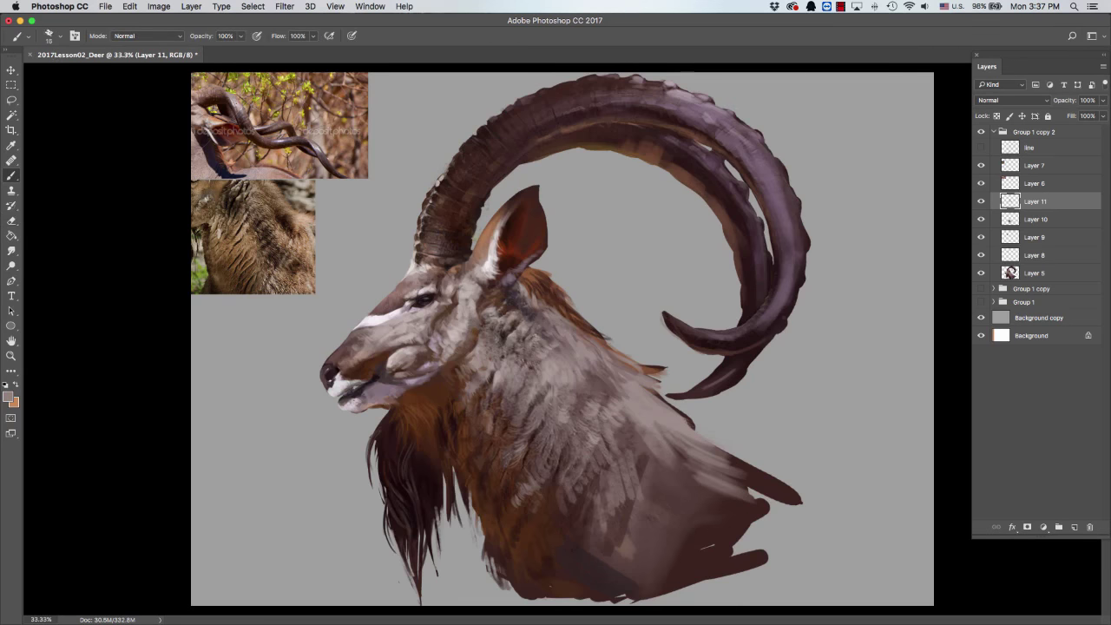
Break up the white stripe on the face with small fur strokes in sampled white and grey tones.
left_click(381, 320, "alt")
left_click(375, 318, "alt")
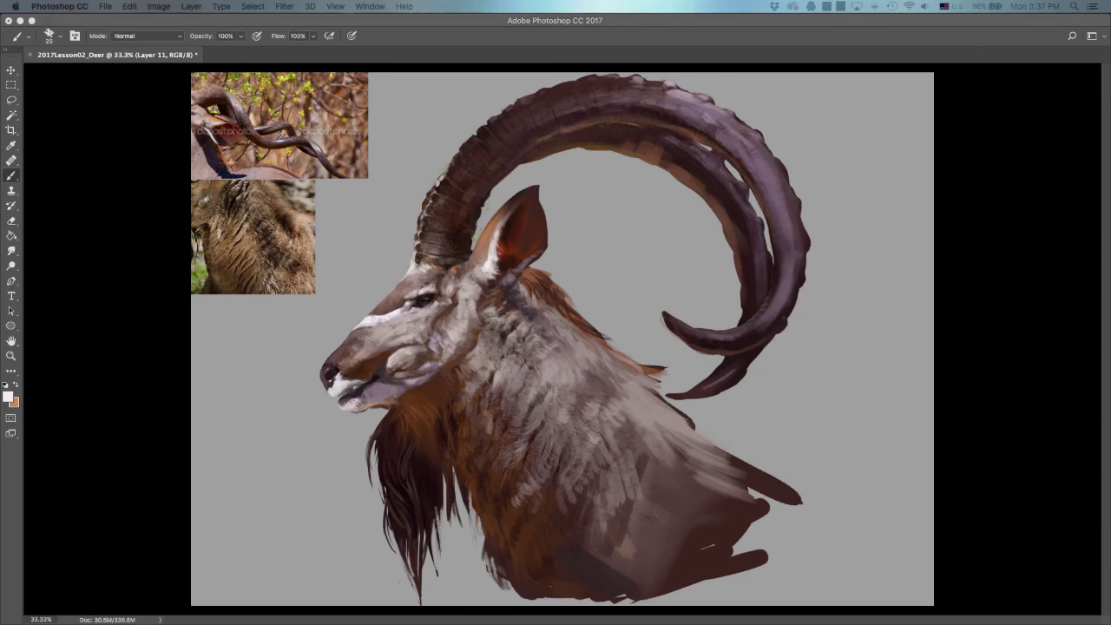
key("bracketleft")
key("bracketleft")
left_click(402, 311, "alt")
left_click(383, 392, "alt")
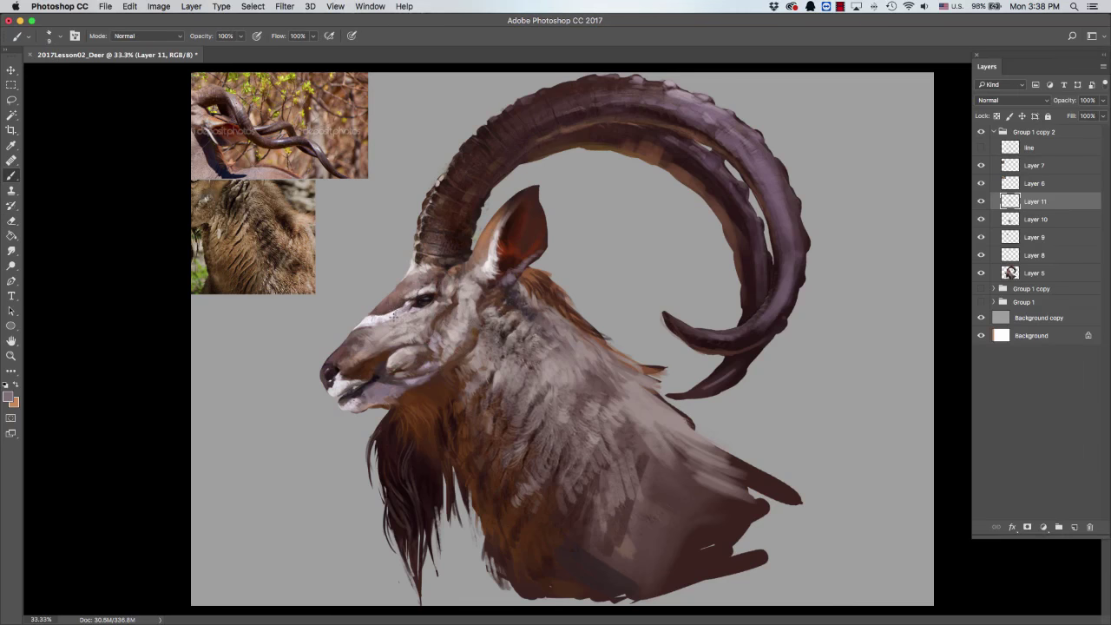
left_click(388, 316, "alt")
key("bracketright")
Flip the whole canvas horizontally to check the ibex in mirror view.
key("super+minus")
key("super+shift+h")
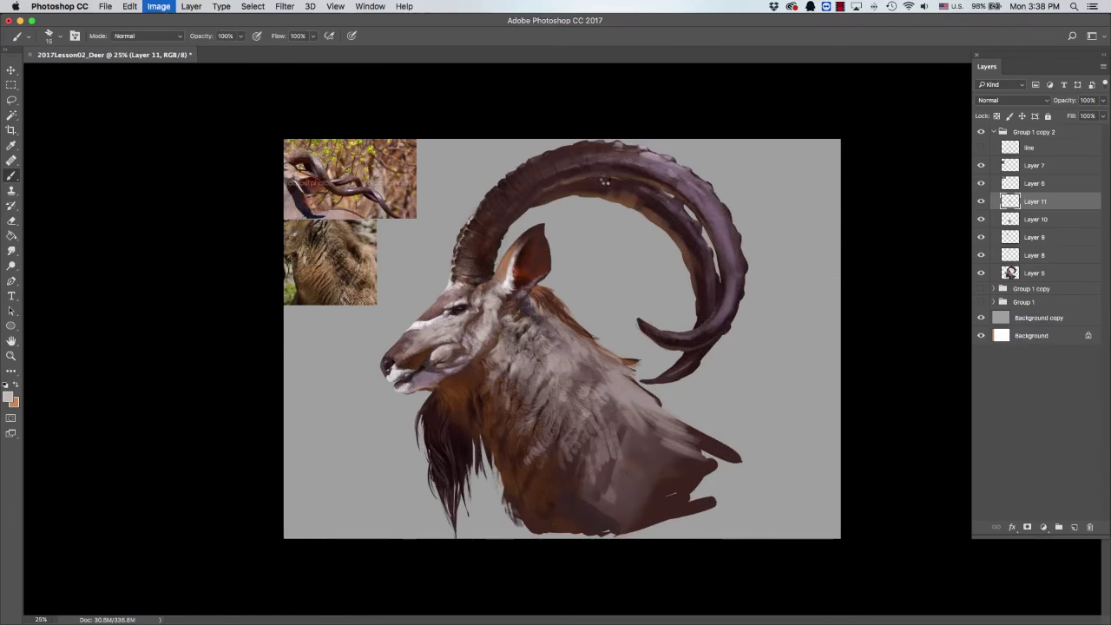
key("Tab")
key("Tab")
Paint pale grey fur along the upper edge of the back and rough brown strokes over the shoulder's trailing edge.
left_click(9, 397)
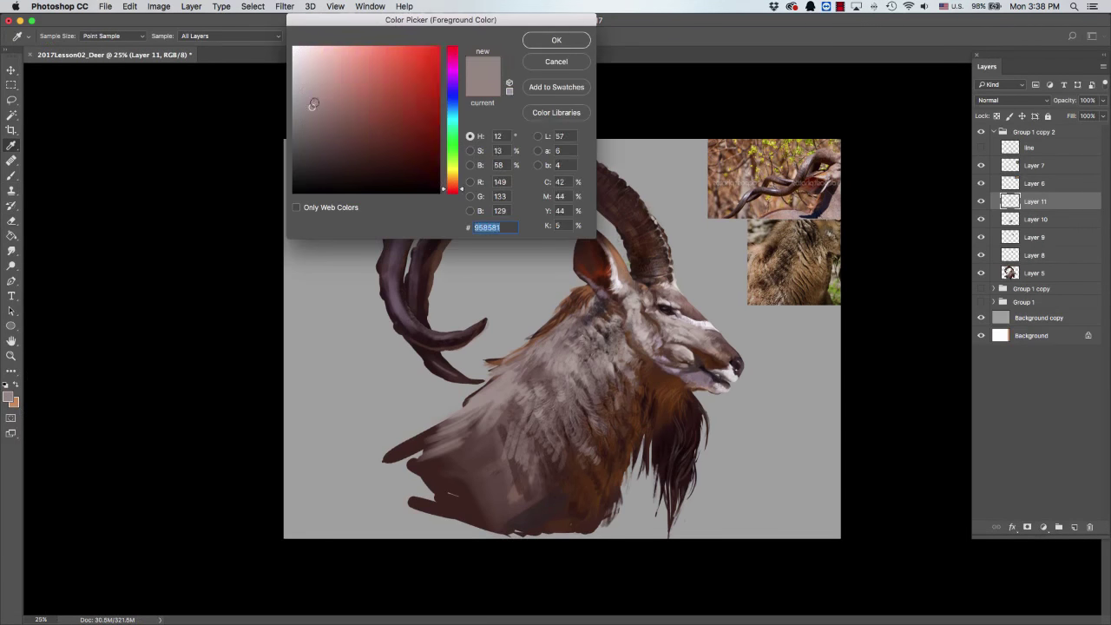
left_click(451, 95)
left_click(556, 37)
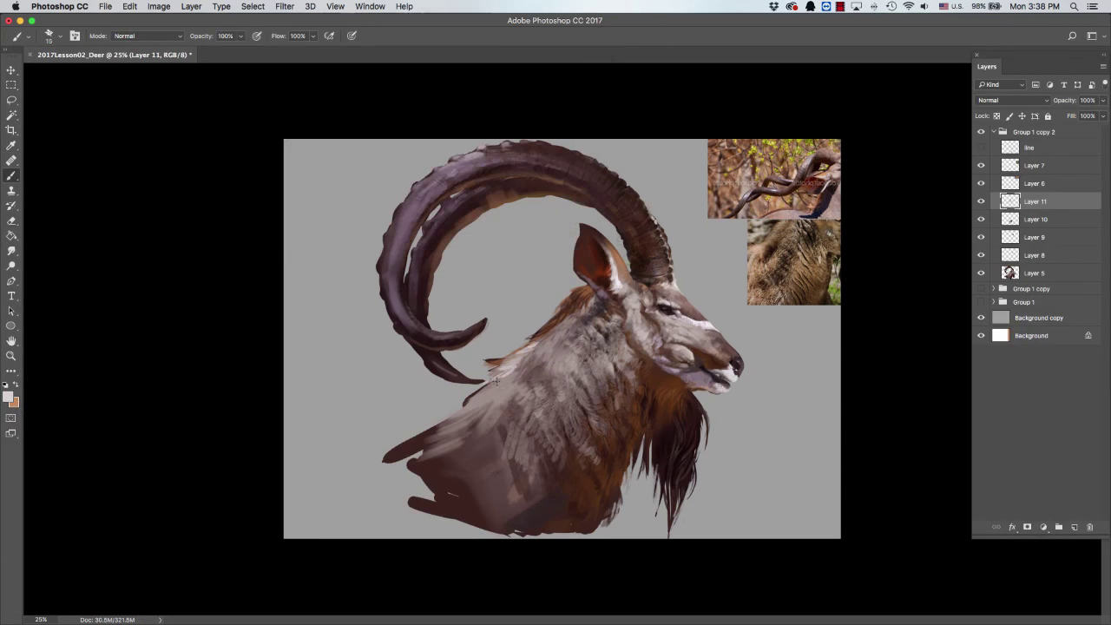
left_click(448, 427, "alt")
left_click_drag(432, 441, 399, 488)
left_click_drag(413, 425, 424, 484)
left_click(498, 392, "alt")
mouse_move(492, 382)
left_mouse_down()
mouse_move(522, 360)
mouse_move(513, 378)
left_mouse_up()
left_click(514, 365, "alt")
left_click(530, 377, "alt")
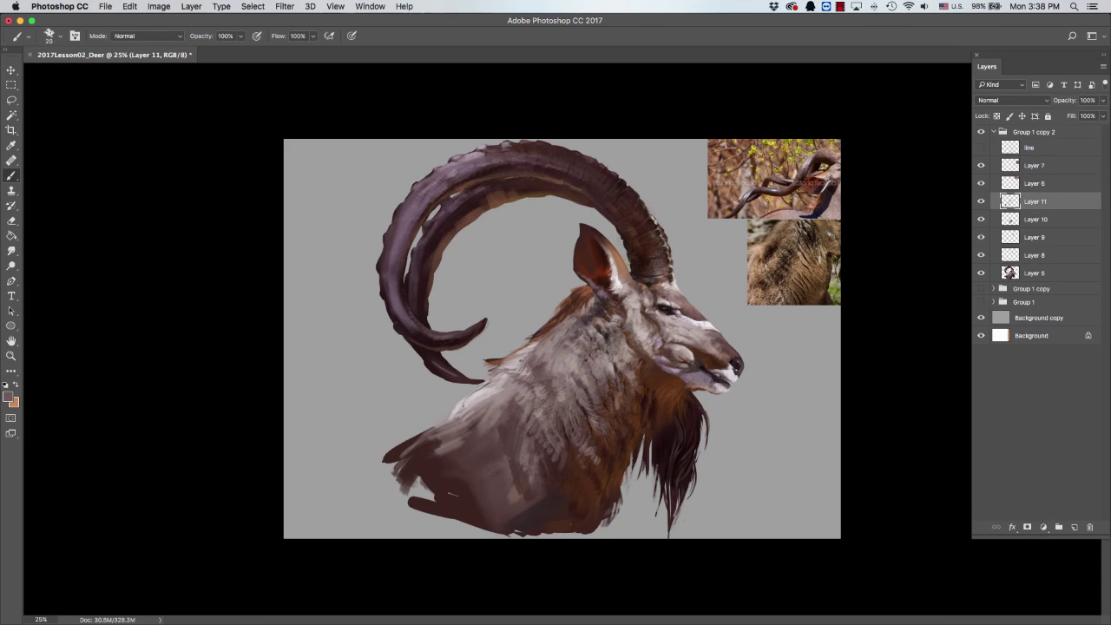
Merge the painting layers from Layer 11 down through Layer 5 into one layer.
left_click(531, 334, "alt")
left_click(1042, 272, "shift")
right_click(1057, 226)
left_click(933, 463)
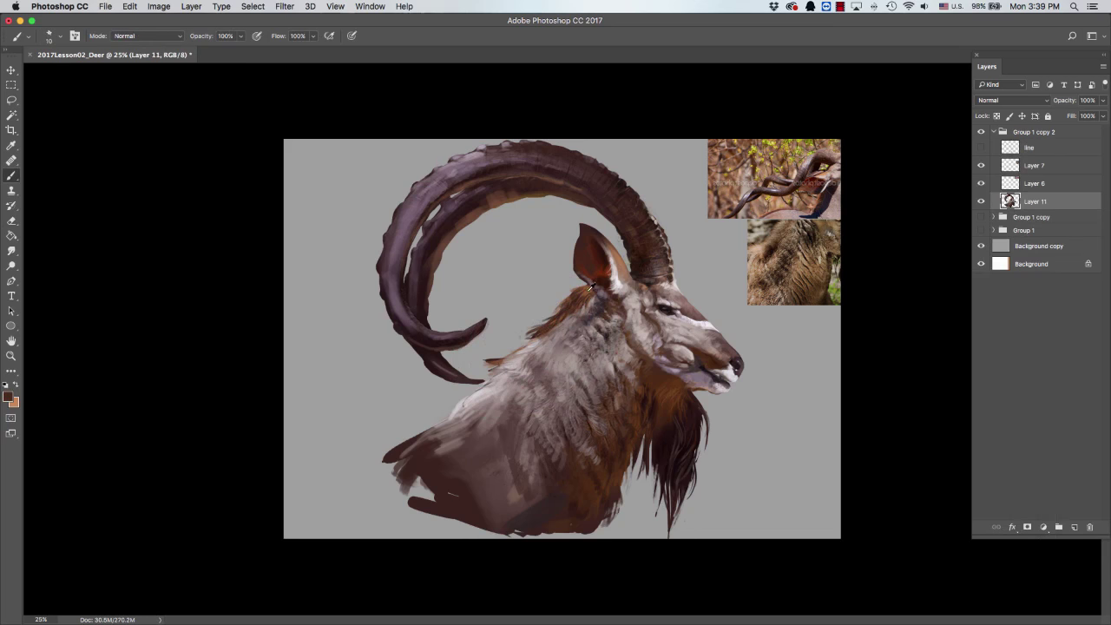
Add reddish hair strokes along the mane's outer edge and dark shading on the inner side of the horn.
left_click(8, 397)
key("Return")
key("b")
key("bracketright")
left_click(466, 217, "alt")
key("bracketright")
key("Escape")
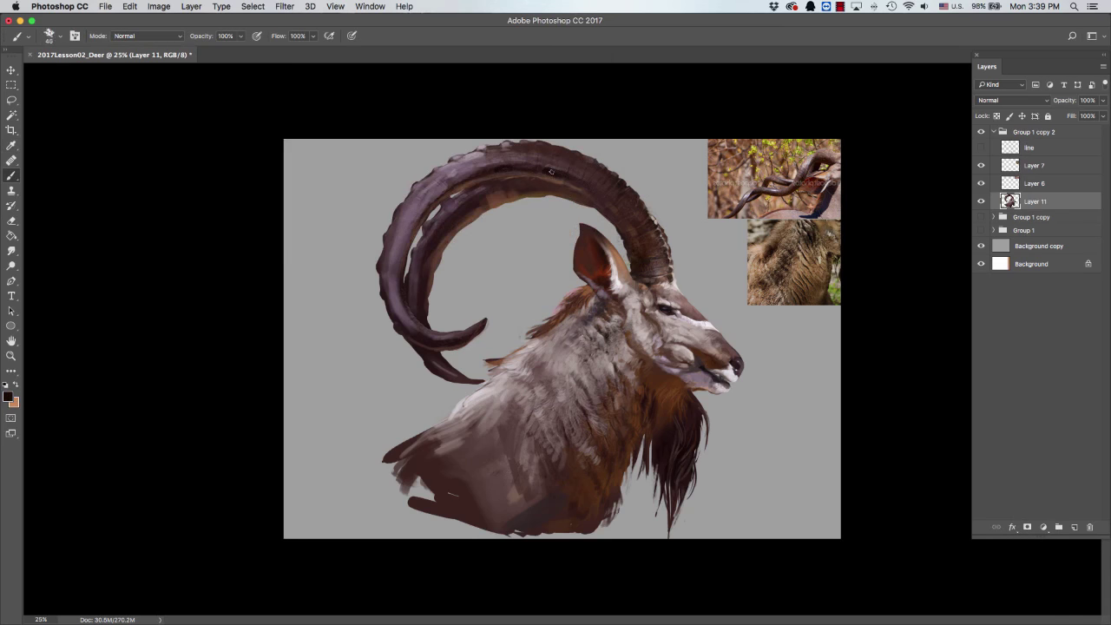
Paint highlights and shadows along the top of the near horn with colours sampled from the horn photo and painting.
key("super+equal")
left_click(848, 140, "alt")
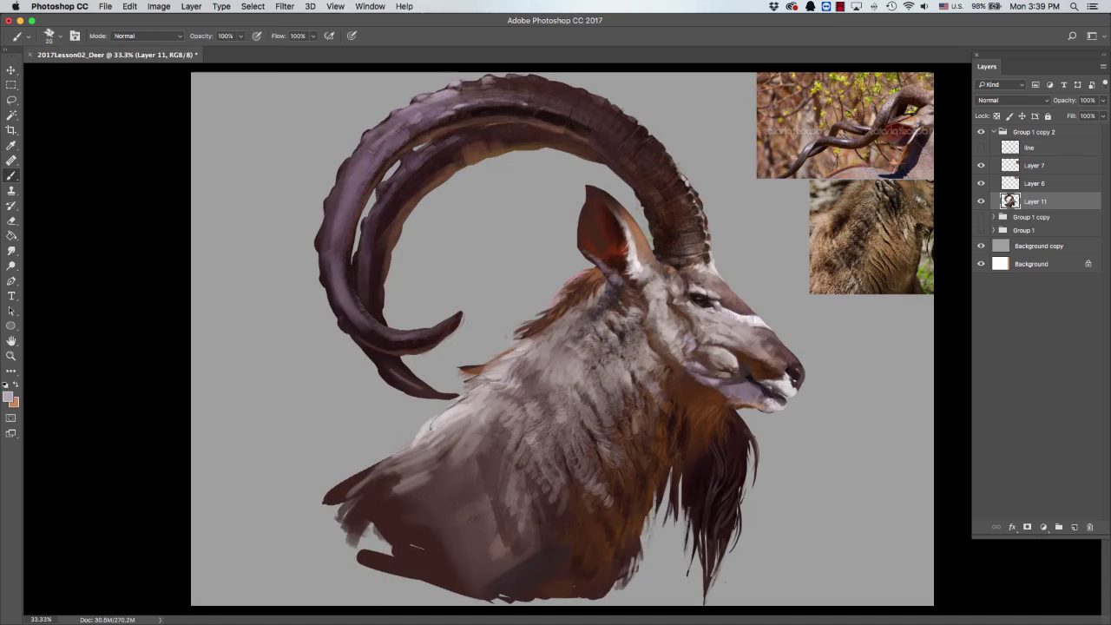
left_click(822, 139, "alt")
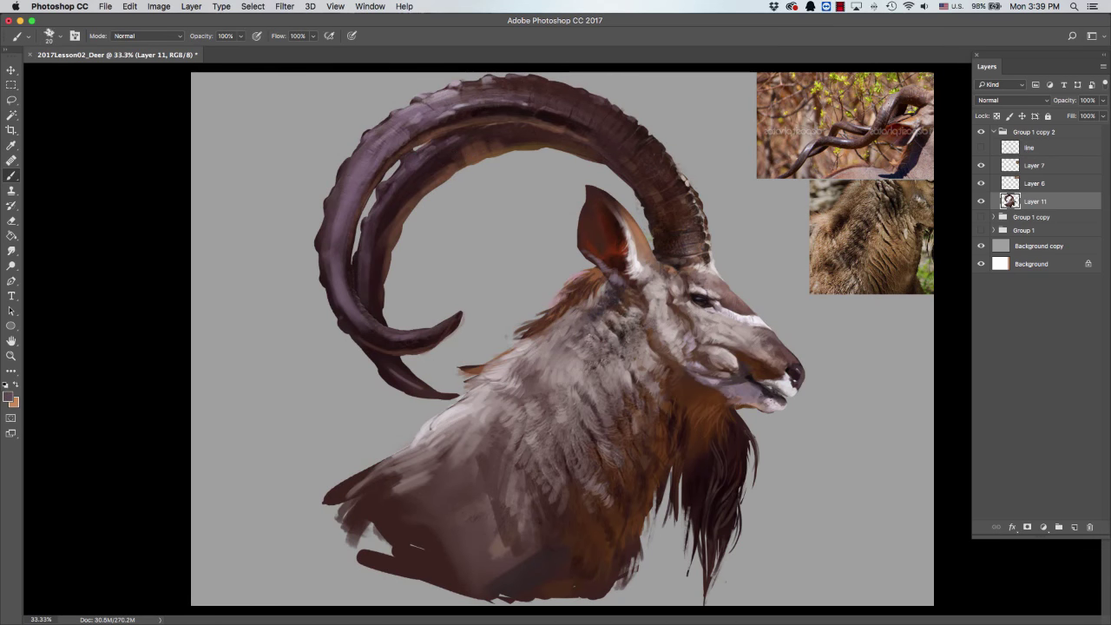
key("Tab")
key("Tab")
left_click(457, 85, "alt")
left_click(480, 102, "alt")
left_click(808, 149, "alt")
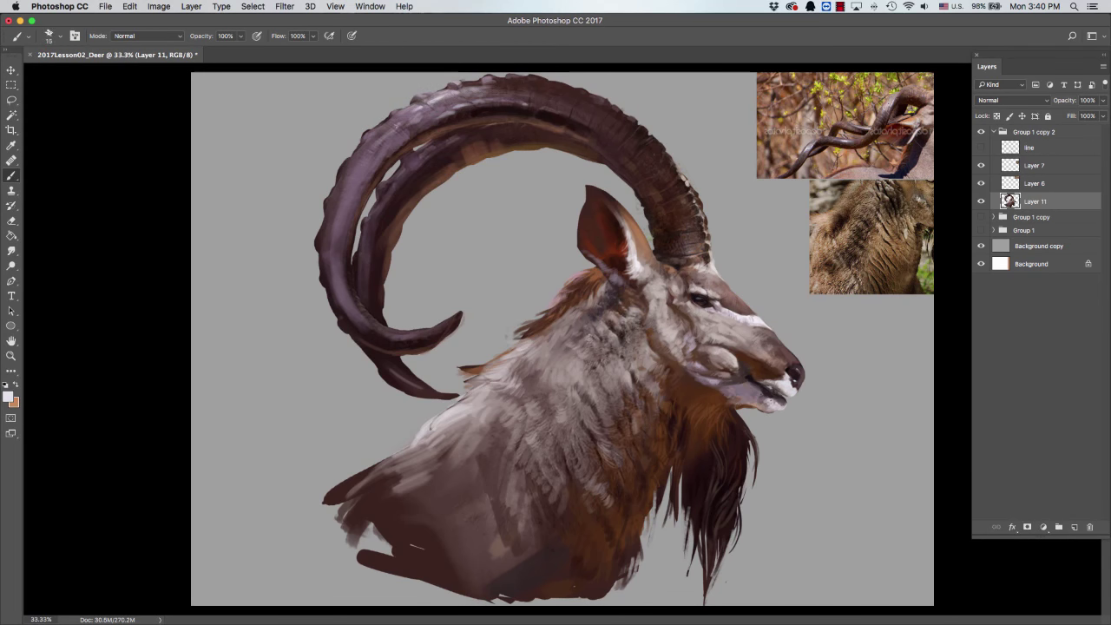
Define the ridges along the horn's upper outer curve with sampled light purple and dark tones, using a brush of up to 30 px.
left_click(401, 122, "alt")
left_click_drag(392, 128, 357, 163)
left_click(390, 125, "alt")
left_click(399, 114, "alt")
key("bracketleft")
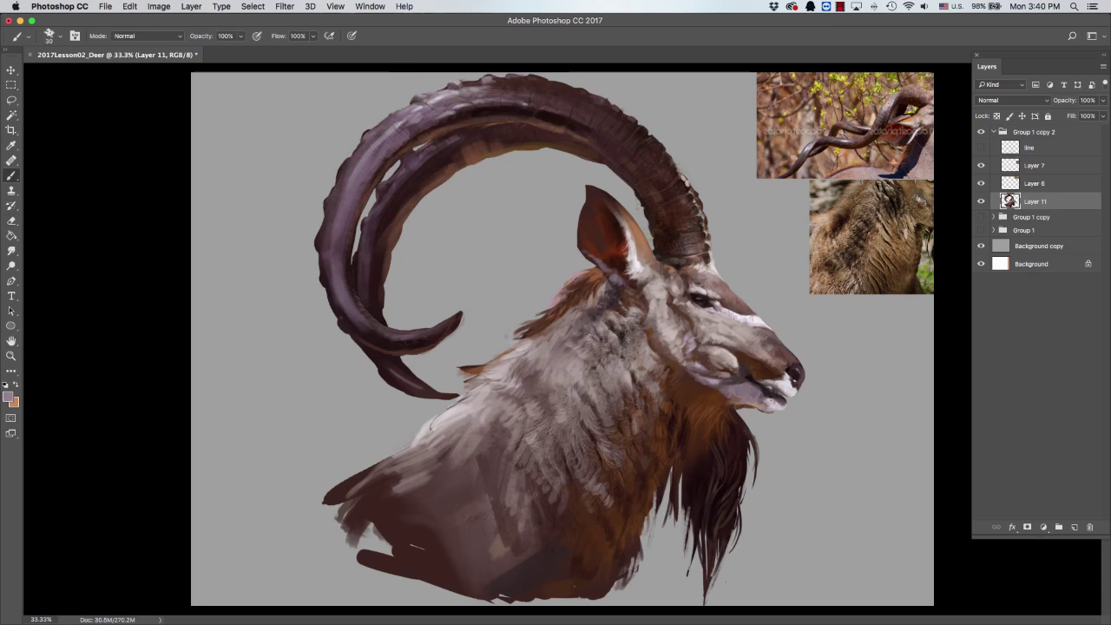
key("bracketright")
left_click(364, 137, "alt")
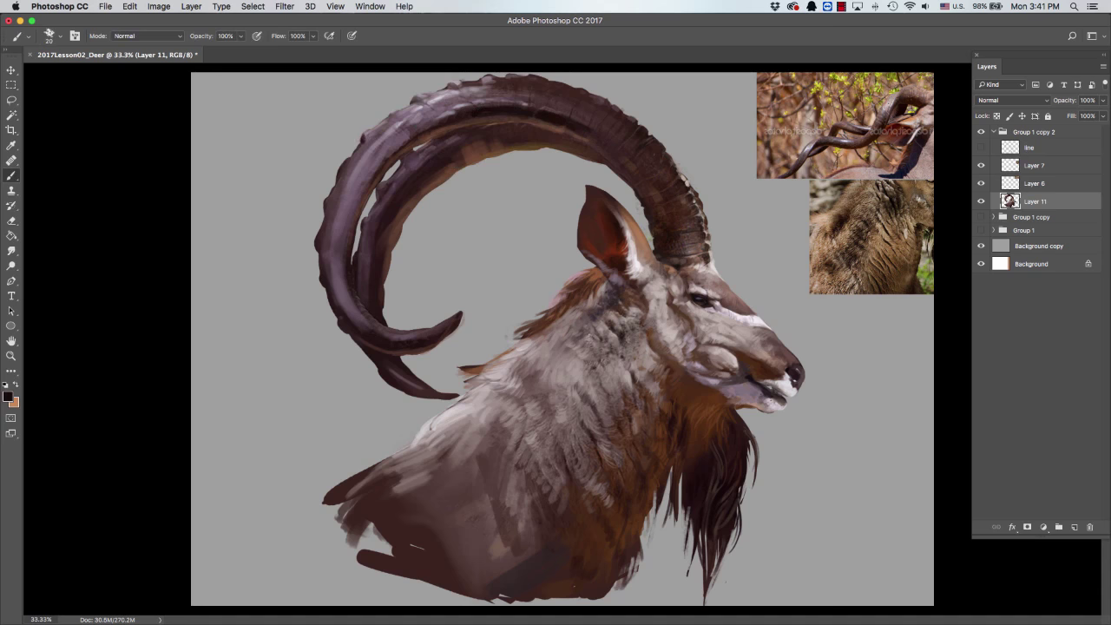
Refine the ridges on the near horn's upper outer curve with colours sampled from the horn, finishing with a 10 px brush.
key("bracketright")
left_click(414, 128, "alt")
left_click(420, 120, "alt")
key("bracketright")
left_click(426, 112, "alt")
key("bracketleft")
key("bracketleft")
left_click(407, 133, "alt")
left_click(414, 132, "alt")
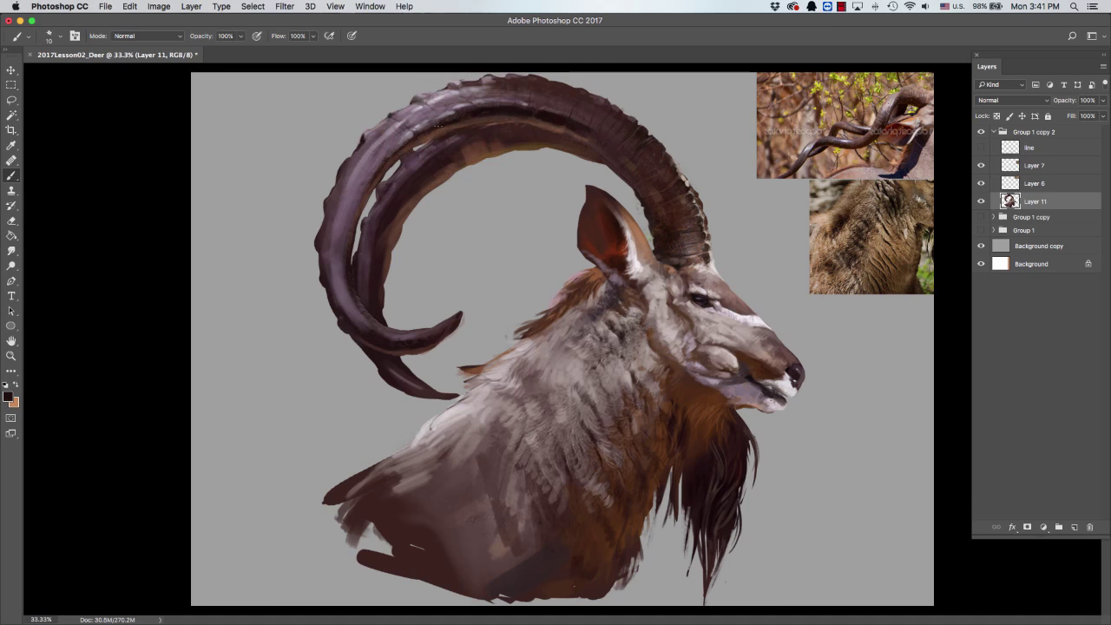
Blend light purple and dark brown tones sampled from the horn along the near horn's upper arc with a 40 px brush.
left_click(447, 126, "alt")
key("bracketright")
left_click(394, 111, "alt")
key("e")
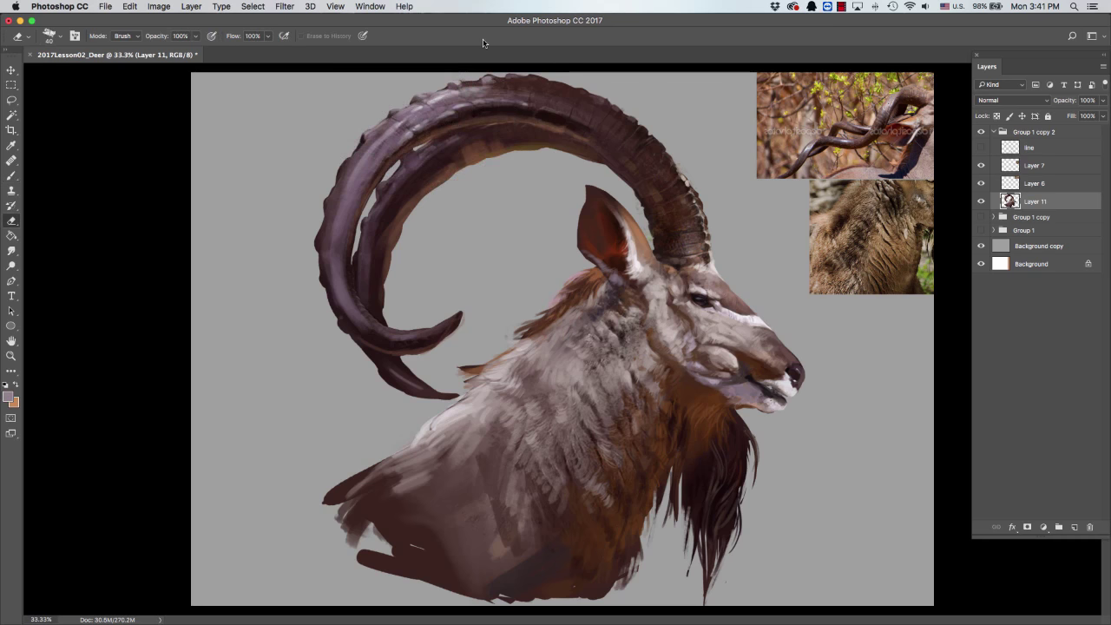
key("b")
key("super+minus")
key("super+equal")
key("bracketright")
left_click(577, 115, "alt")
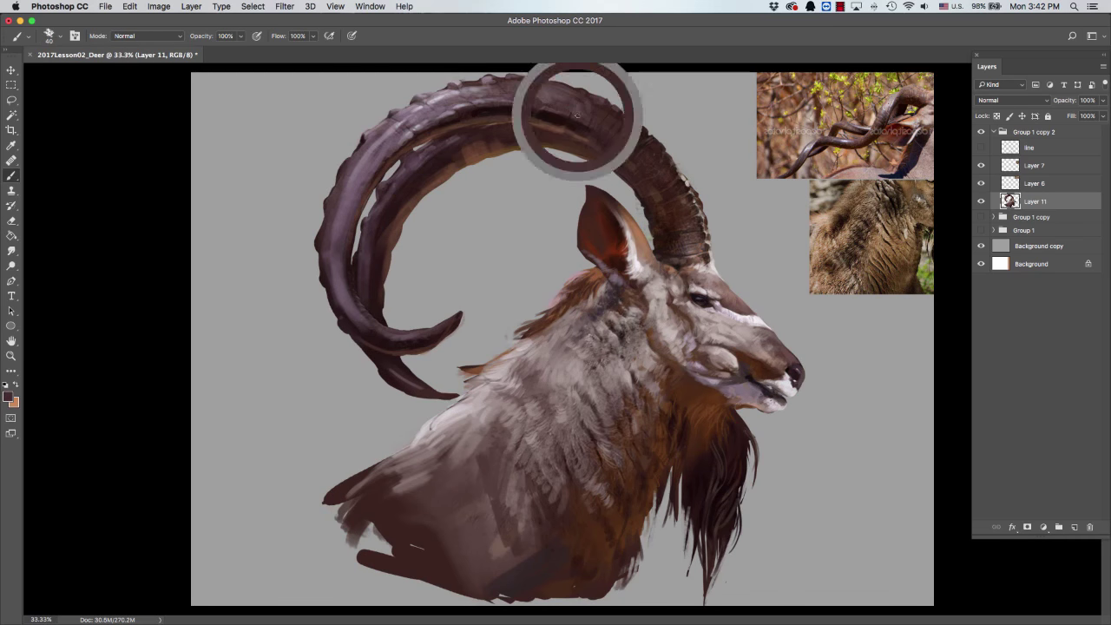
Highlight the near horn's lower curve and tip with grey sampled from the horn photo and purple from the horn, using a 15 px brush.
key("bracketleft")
key("bracketleft")
left_click(808, 149, "alt")
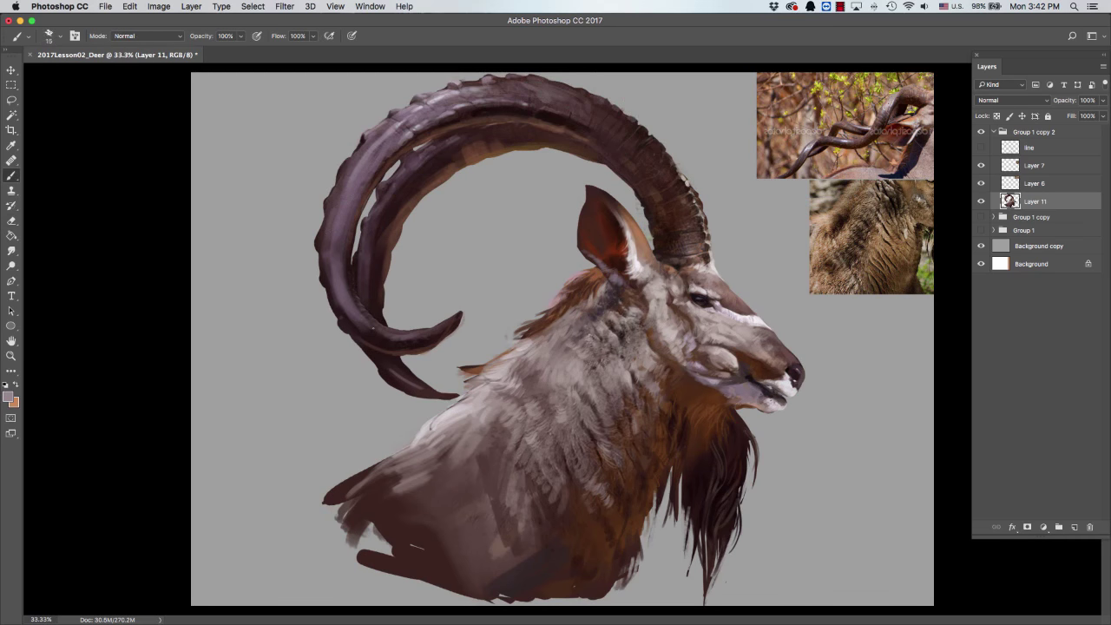
left_click(374, 318, "alt")
key("e")
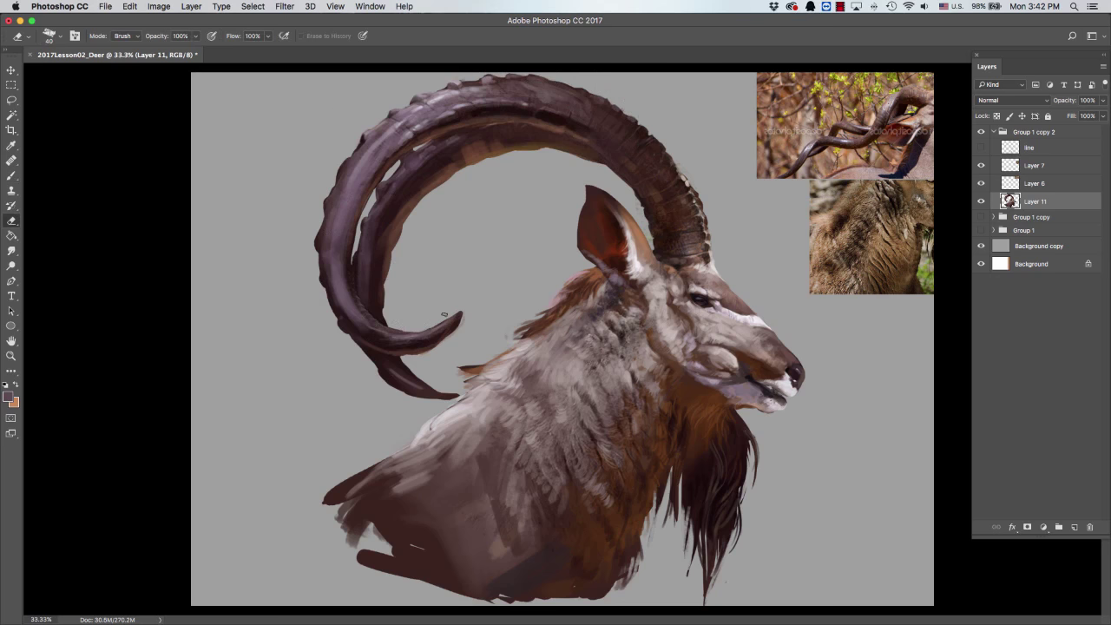
Paint ridge lines across the near horn's outer left and lower curve with sampled purple and dark tones.
key("b")
left_click(328, 249, "alt")
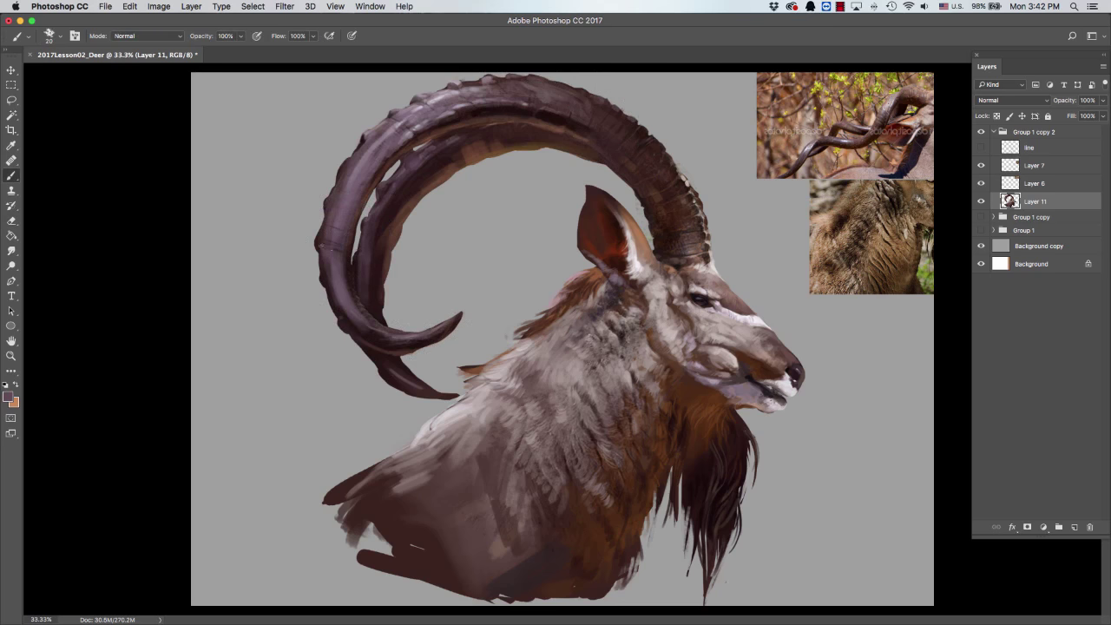
left_click_drag(323, 254, 342, 295)
left_click(330, 280, "alt")
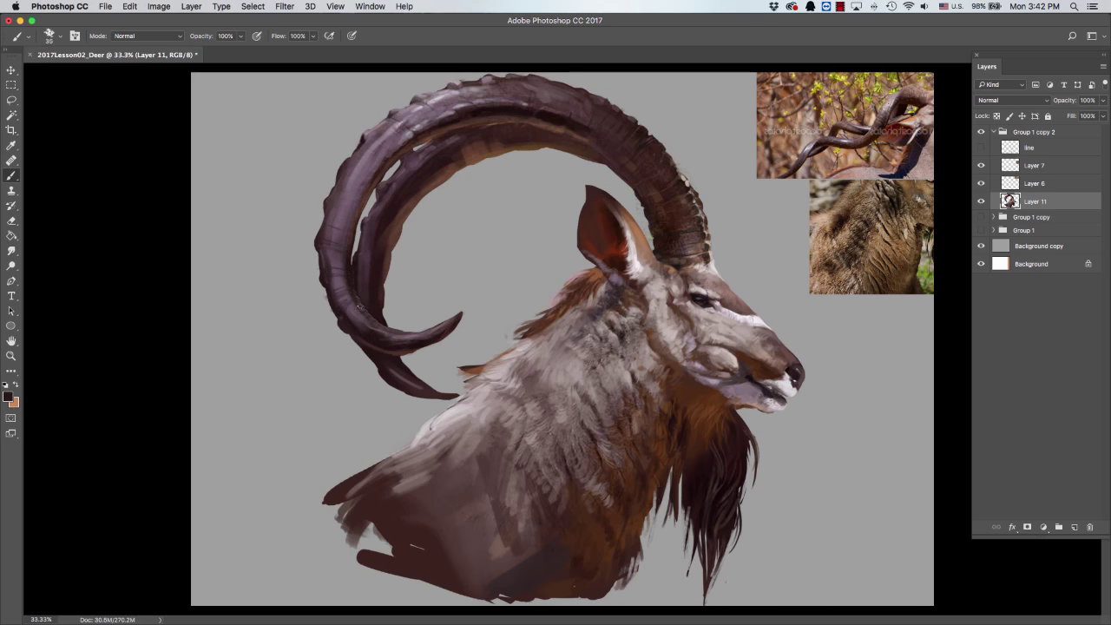
left_click(351, 317, "alt")
left_click(360, 320, "alt")
key("bracketleft")
key("bracketleft")
Extend the ridge shading up the near horn's left side, alternating dark tones and light purple sampled from the horn.
left_click(388, 349, "alt")
key("bracketleft")
mouse_move(321, 264)
left_mouse_down()
mouse_move(333, 189)
mouse_move(335, 201)
left_mouse_up()
left_click(340, 266, "alt")
left_click(362, 177, "alt")
key("bracketright")
key("bracketright")
key("bracketright")
key("bracketright")
left_click(422, 160, "alt")
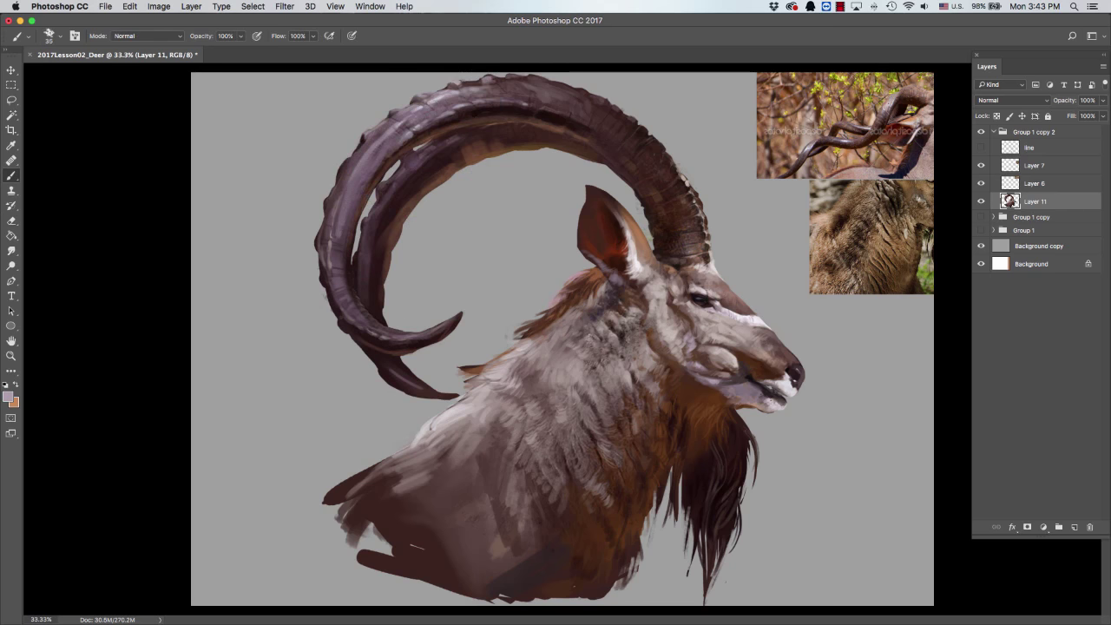
Add bumpy ridges along the far horn's outer edge beside the gap, using colours sampled from both horns.
left_click(382, 186, "alt")
left_click(406, 168, "alt")
left_click(389, 182, "alt")
left_click(408, 168, "alt")
left_click(401, 174, "alt")
left_click(360, 270, "alt")
key("e")
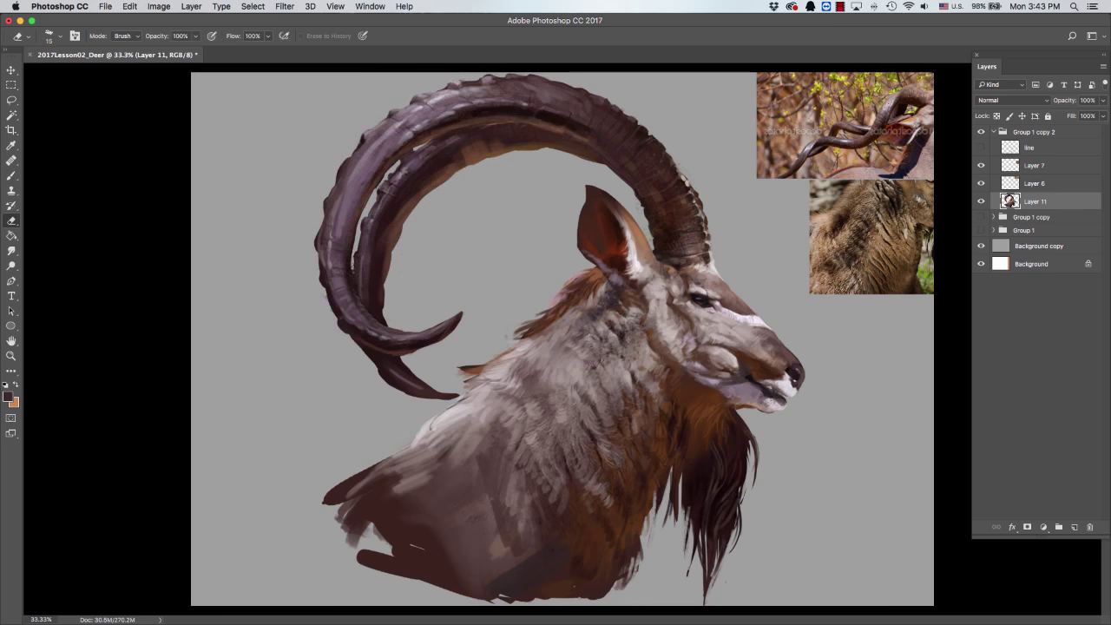
key("b")
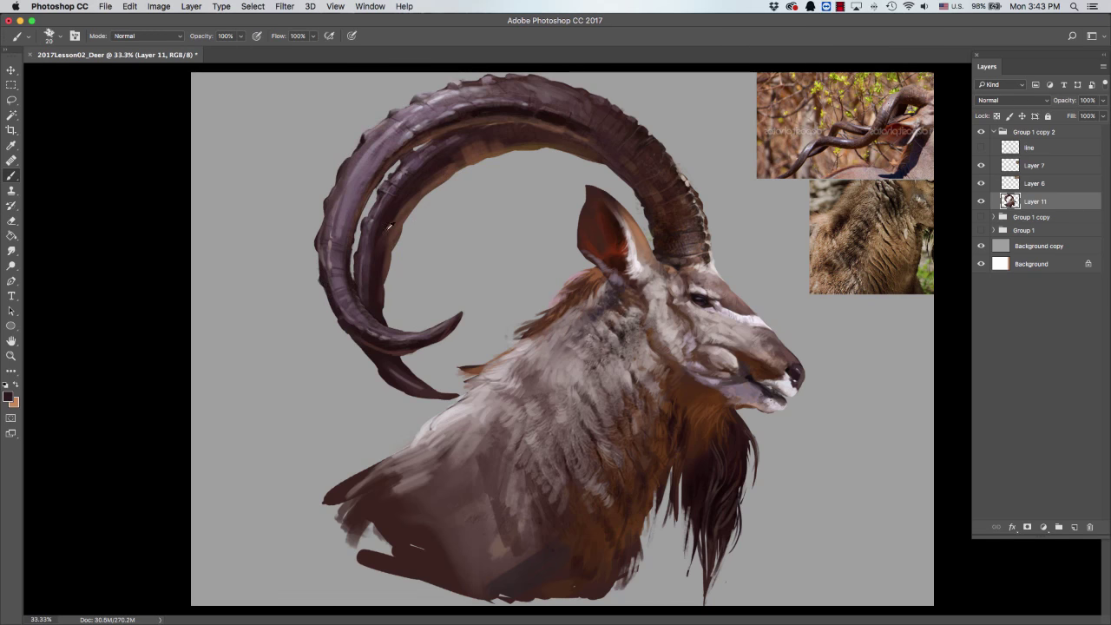
Shape the near horn's outer left edge with dark ridge strokes, using colours sampled from the horn and the horn photo.
left_click(317, 295, "alt")
left_click(317, 261, "alt")
left_click(861, 149, "alt")
key("bracketleft")
left_click(375, 331, "alt")
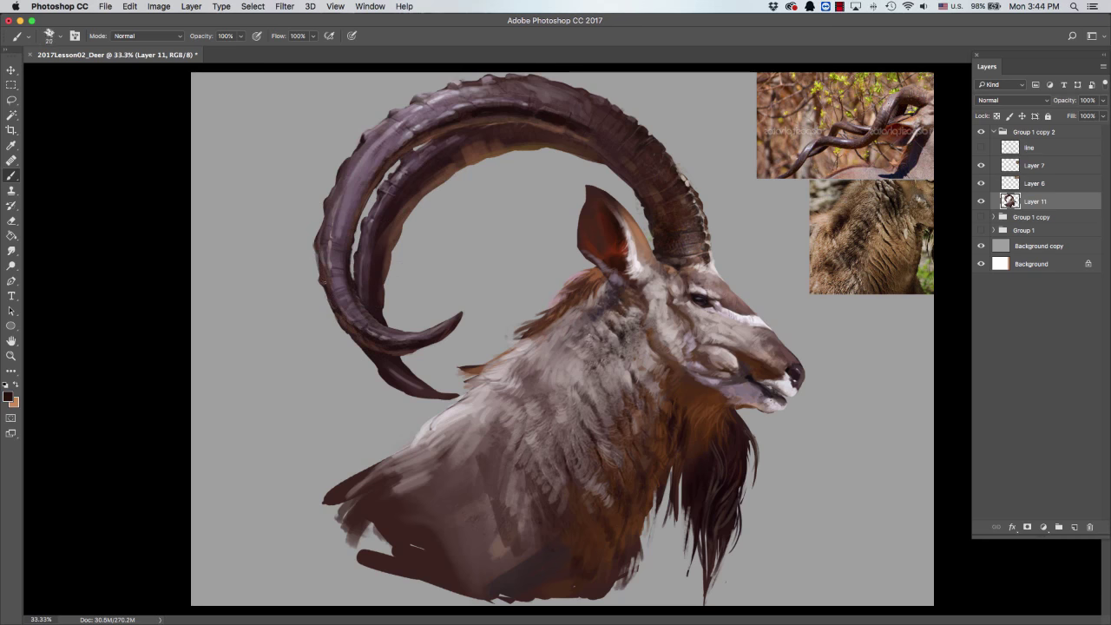
left_click_drag(318, 259, 327, 305)
key("e")
key("b")
Deepen the ridges on the near horn's descending section towards the base with sampled brown tones and a brush of up to 40 px.
left_click(894, 115, "alt")
left_click(605, 129, "alt")
left_click(645, 137, "alt")
key("bracketright")
key("bracketright")
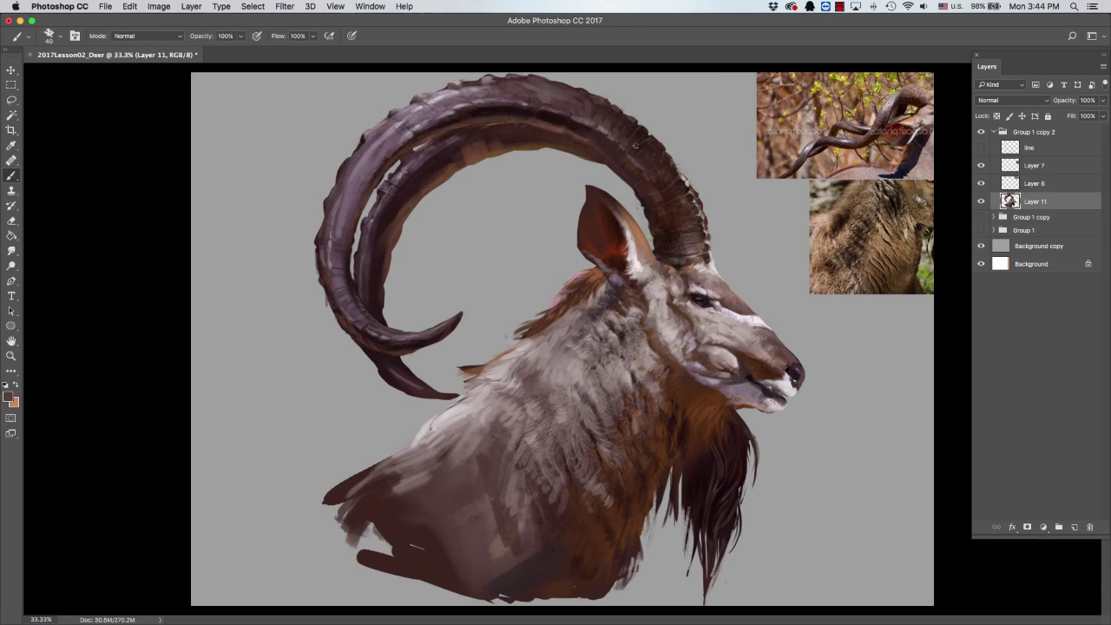
left_click(658, 184, "alt")
key("bracketleft")
key("bracketleft")
Refine the shading between the near horn's upper face and its dark inner edge with sampled tones and a brush of 10 px or less.
left_click(564, 122, "alt")
left_click(527, 118, "alt")
left_click(512, 111, "alt")
left_click(536, 99, "alt")
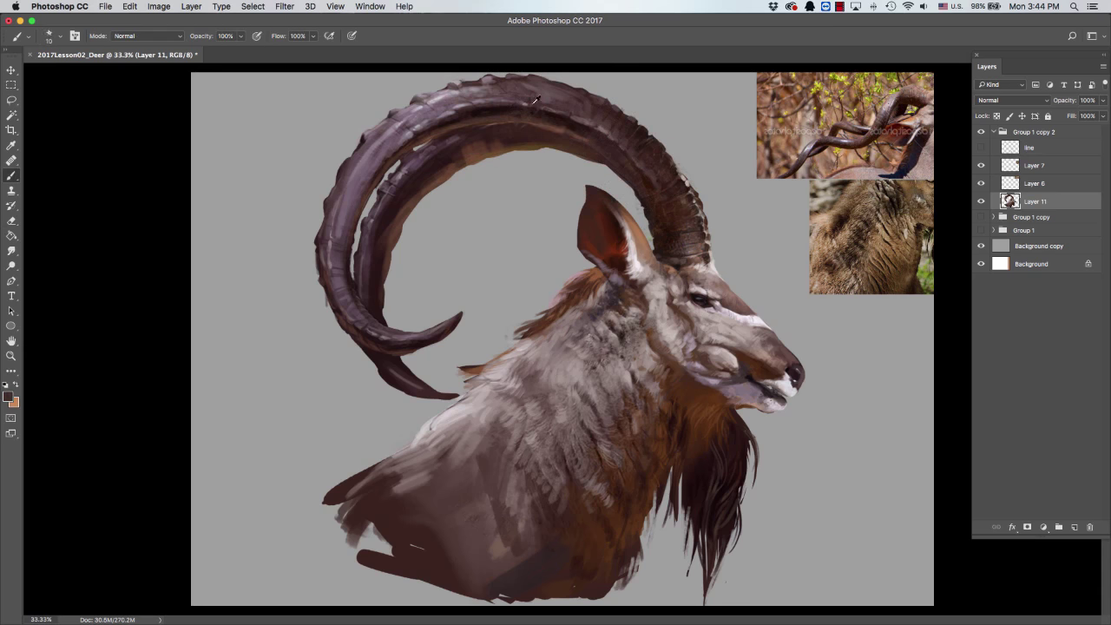
left_click(543, 105, "alt")
key("bracketleft")
key("bracketleft")
Sharpen the bumps along the near horn's topmost outline with a small brush and sampled colours, trimming the edge with the Eraser.
left_click(500, 110, "alt")
left_click(469, 84, "alt")
left_click(469, 84, "alt")
key("e")
key("b")
left_click(489, 79, "alt")
left_click(537, 78, "alt")
left_click(518, 80, "alt")
left_click(527, 83, "alt")
key("e")
key("b")
Detail the ridge edges near the near horn's base with light grey and horn-photo colours, using a small brush.
left_click(685, 178, "alt")
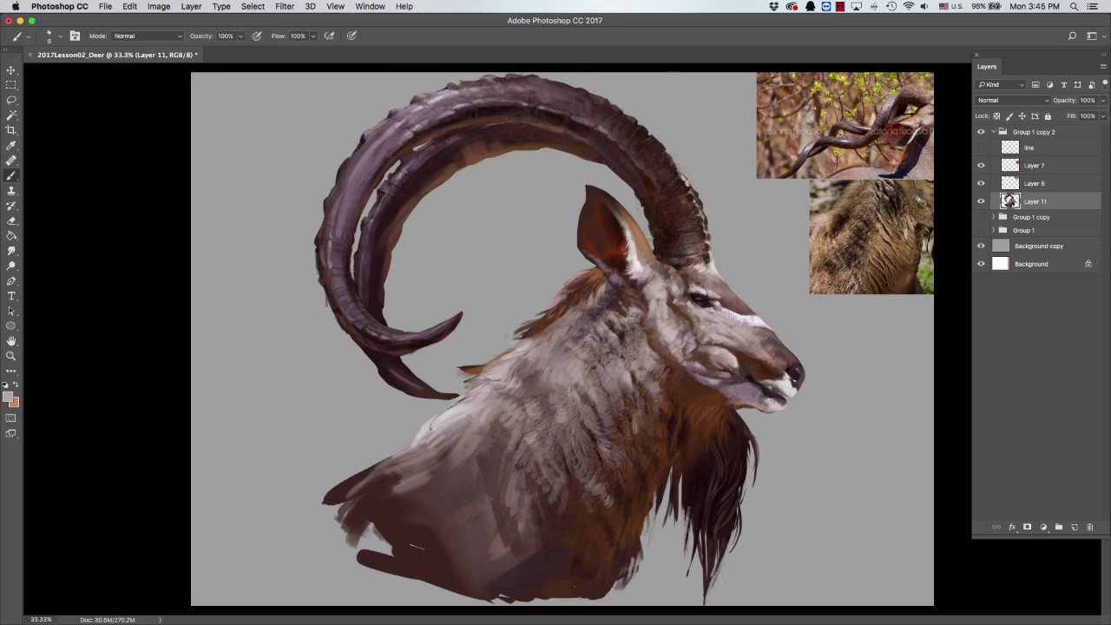
left_click(896, 98, "alt")
key("bracketleft")
left_click(688, 180, "alt")
left_click(688, 179, "alt")
key("bracketleft")
Paint dark ridge marks along the far horn's inner edge and trim the contour with the Eraser.
left_click(421, 197, "alt")
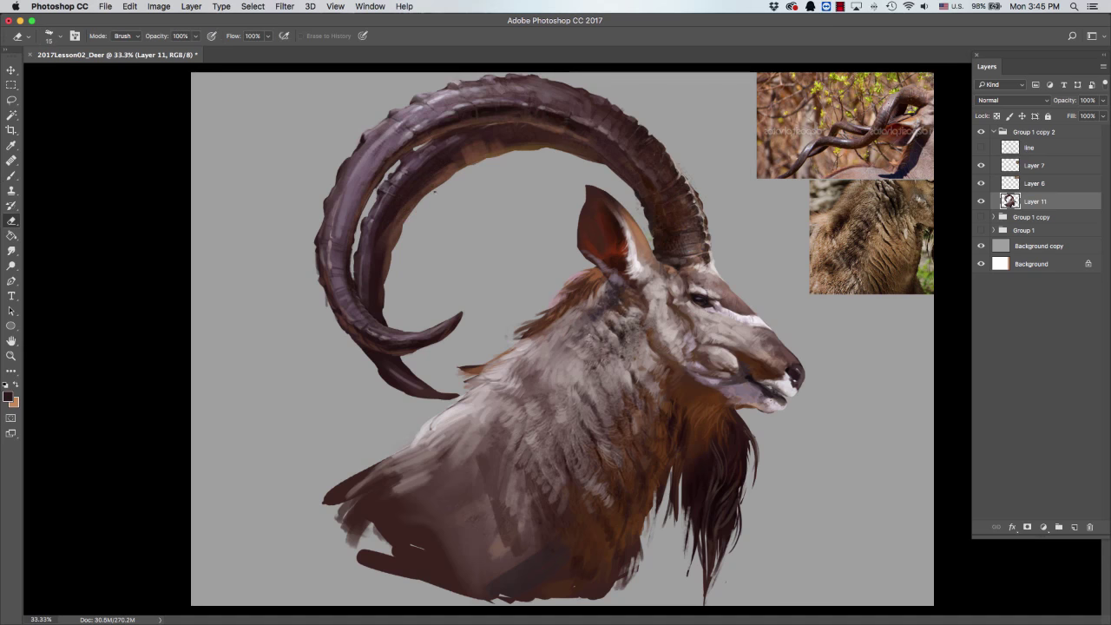
key("bracketright")
key("bracketright")
key("bracketright")
key("bracketleft")
left_click(451, 126, "alt")
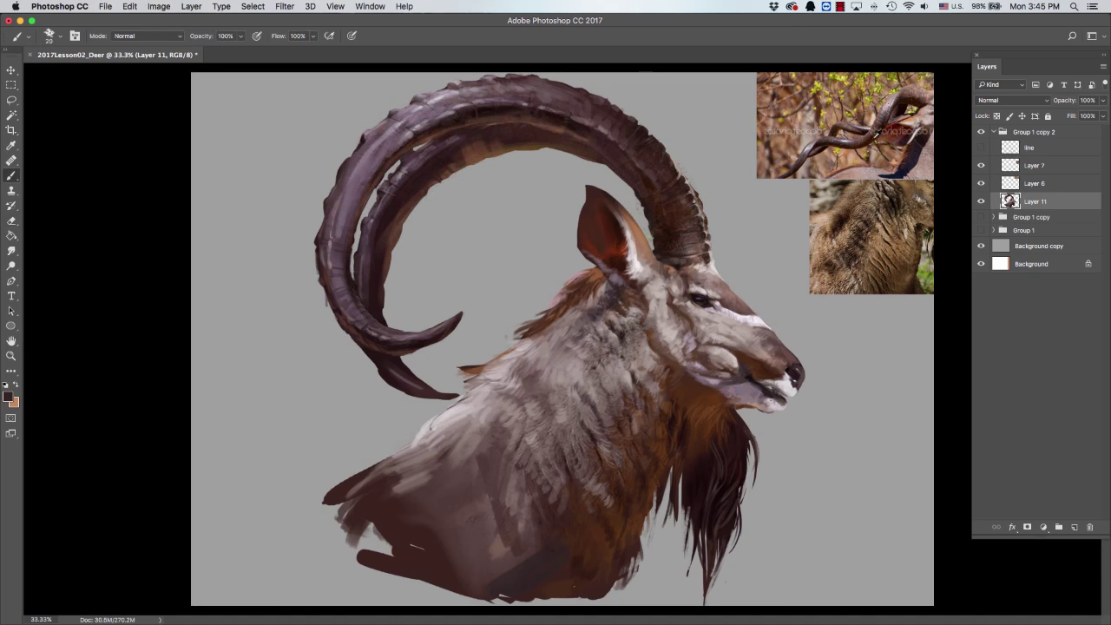
key("bracketright")
Model the far horn's upper curve with purple and dark tones sampled from the horn, using a brush of 30 px or more.
left_click(415, 172, "alt")
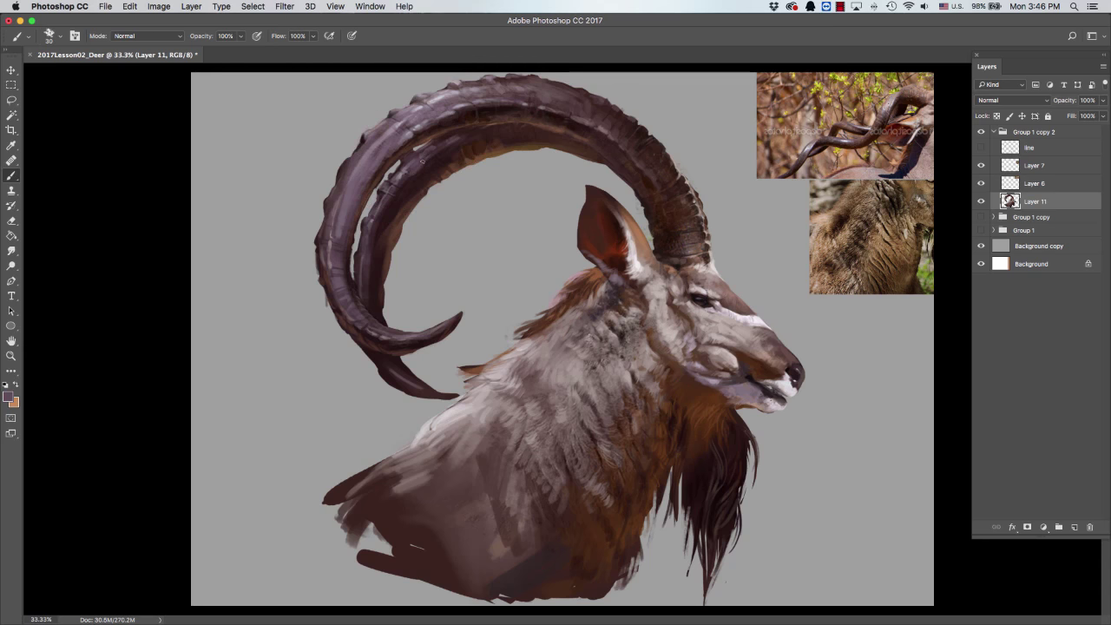
key("bracketright")
key("bracketright")
left_click(414, 171, "alt")
left_click(422, 162, "alt")
left_click(439, 144, "alt")
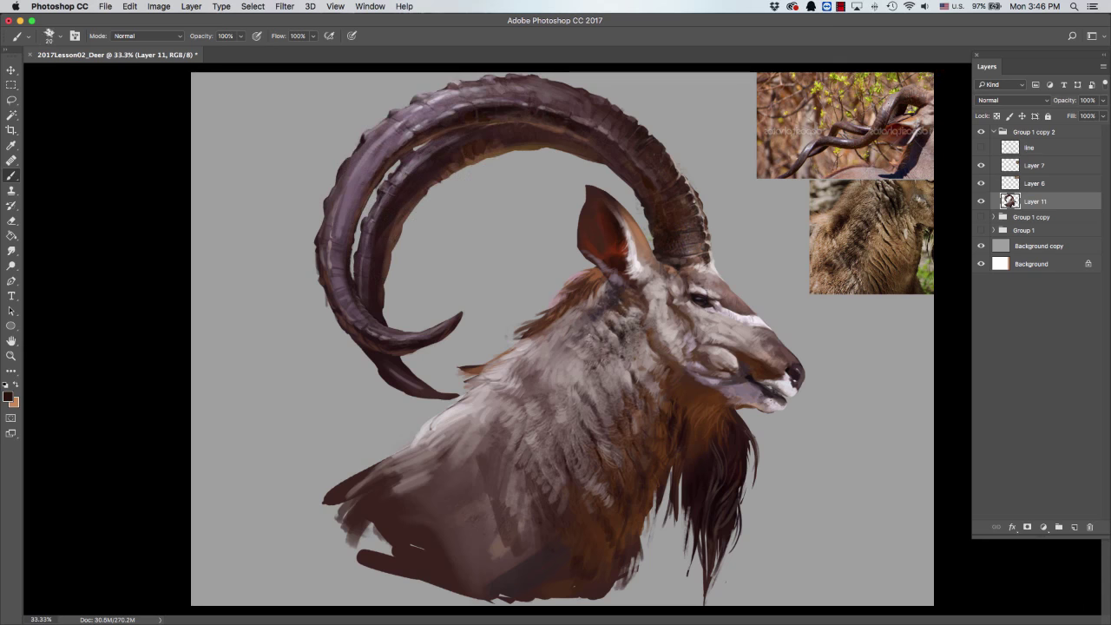
Add dark ridges to the far horn's lower end near the tip and clean its outline with a 20 px Eraser.
left_click(404, 380, "alt")
left_click(381, 363, "alt")
key("e")
key("bracketright")
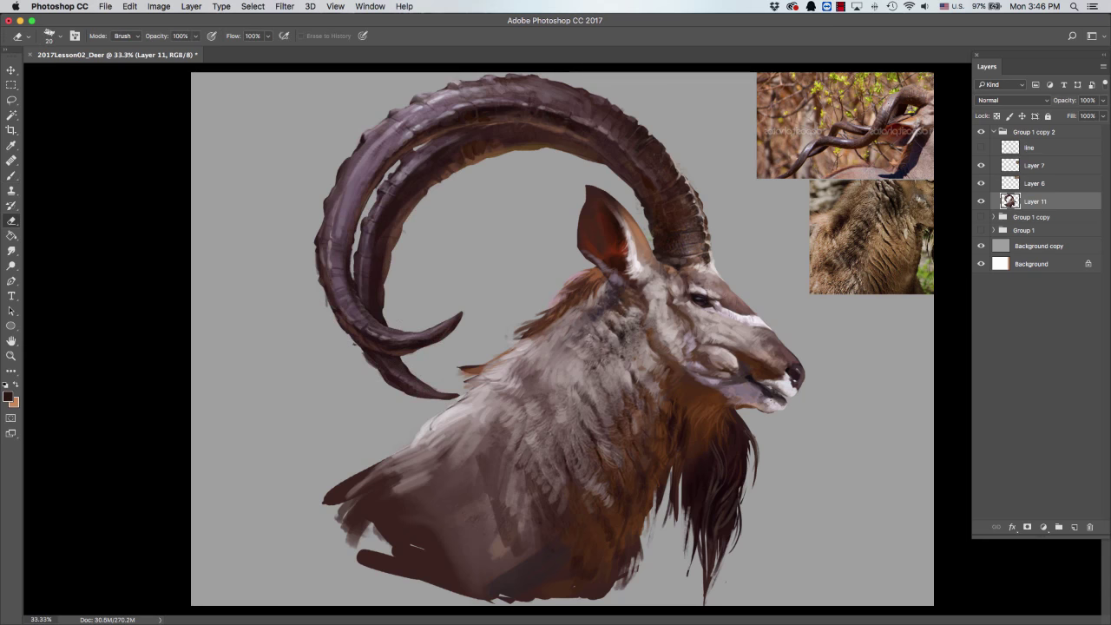
Erase stray paint around the lower horn tip and the brown tuft on the back beneath it.
left_click_drag(380, 382, 430, 399)
key("bracketright")
key("bracketright")
left_click_drag(484, 358, 462, 368)
key("b")
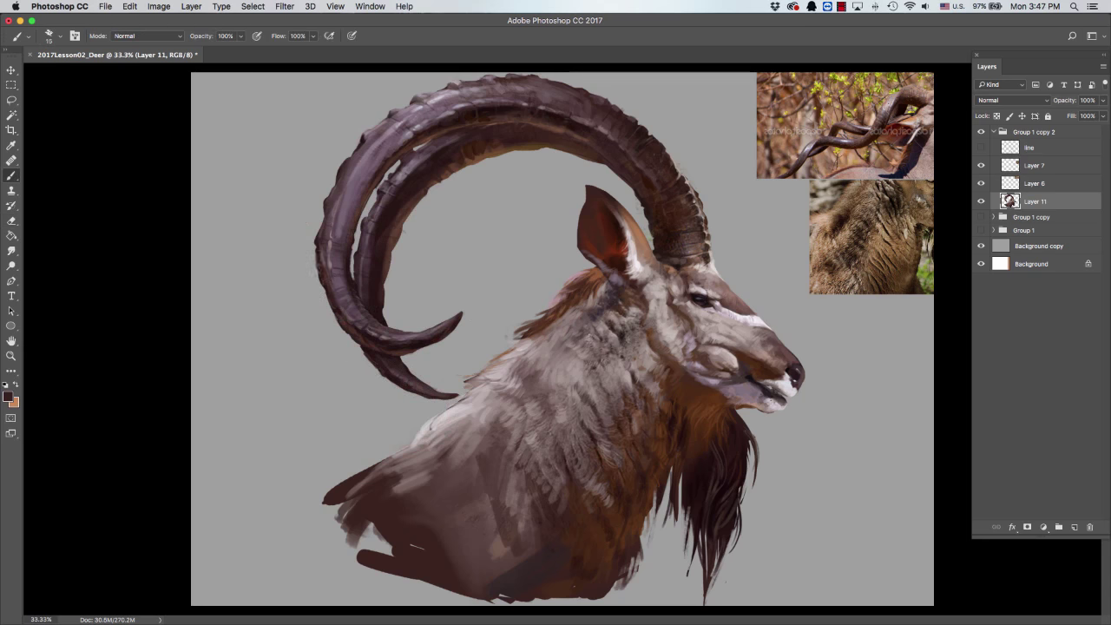
Repaint the far horn's outer edge along the gap between the two horns with sampled dark horn colours.
key("bracketright")
left_click(331, 310, "alt")
mouse_move(404, 156)
left_mouse_down()
mouse_move(452, 158)
mouse_move(404, 164)
mouse_move(434, 144)
left_mouse_up()
key("bracketleft")
key("bracketleft")
left_click(421, 149, "alt")
left_click(421, 150, "alt")
left_click_drag(389, 177, 375, 197)
Shade the far horn's inner curve from its top arc down the side with sampled brown tones.
left_click_drag(438, 184, 532, 145)
left_click(470, 151, "alt")
left_click_drag(462, 156, 452, 166)
left_click_drag(415, 198, 394, 224)
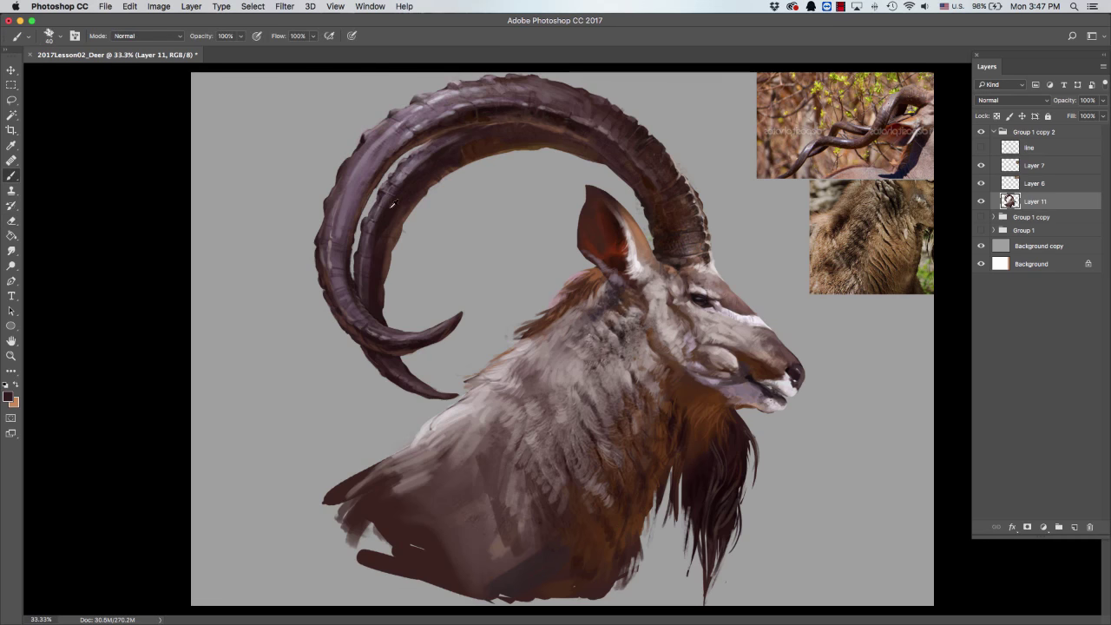
key("bracketleft")
key("bracketleft")
key("bracketleft")
left_click(376, 219, "alt")
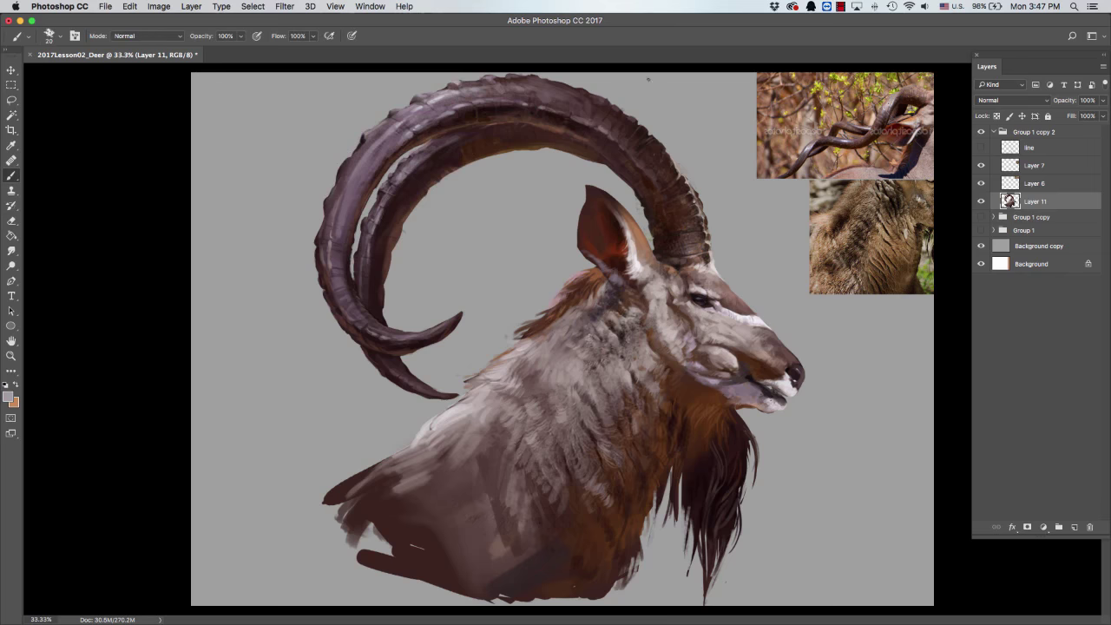
Sample a dark brown from the horn reference photo and hide the interface panels for painting.
key("super+minus")
key("super+minus")
key("super+minus")
key("super+equal")
key("super+equal")
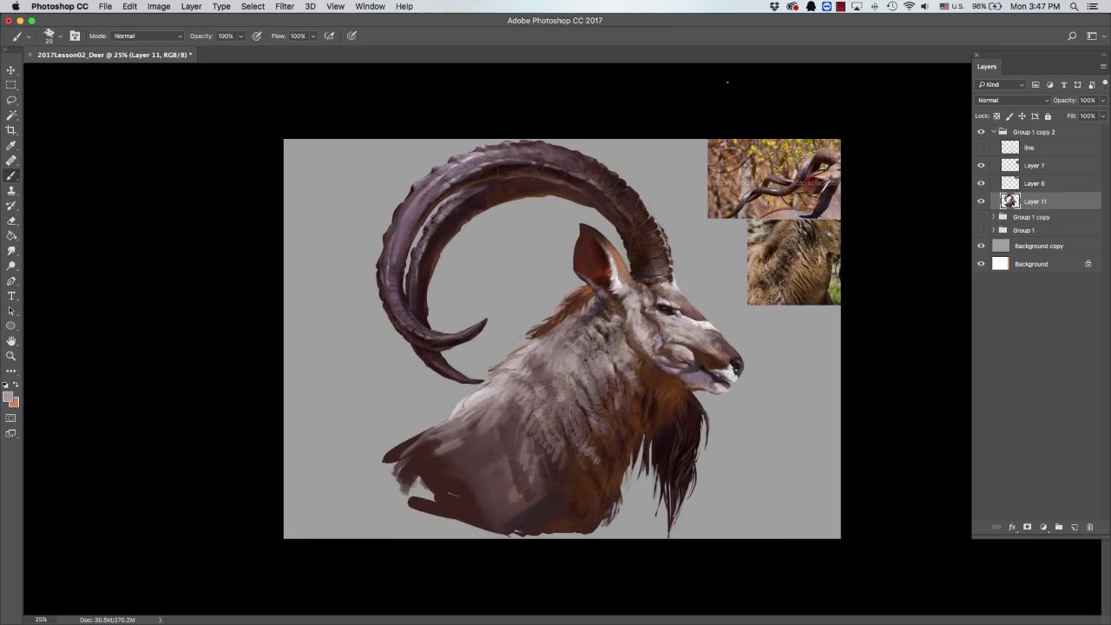
left_click(831, 159, "alt")
left_click(829, 164, "alt")
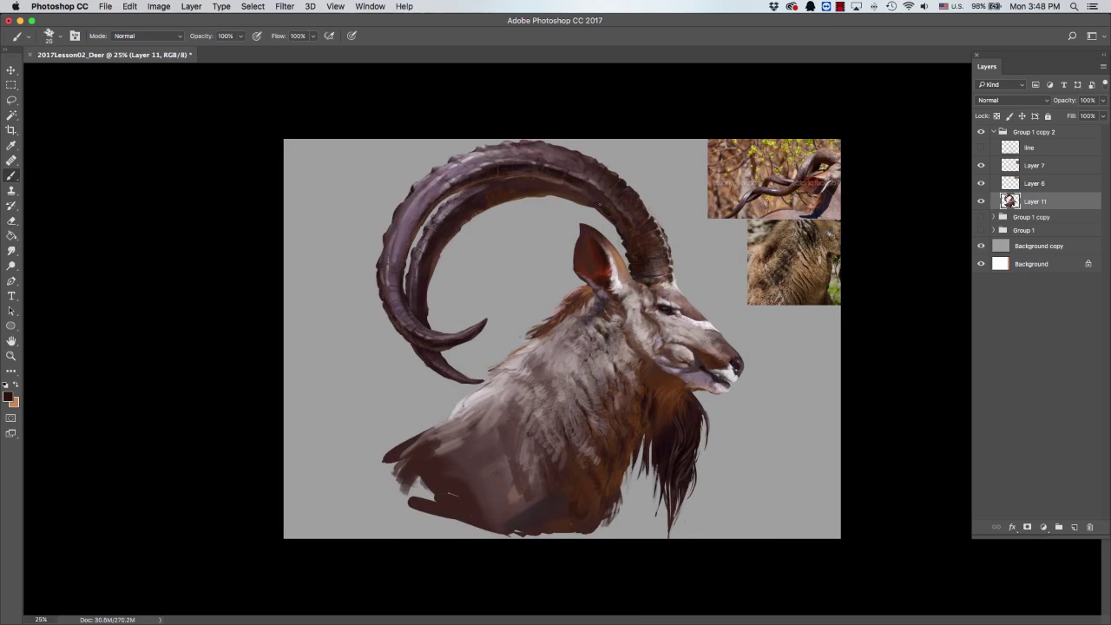
key("super+equal")
key("bracketleft")
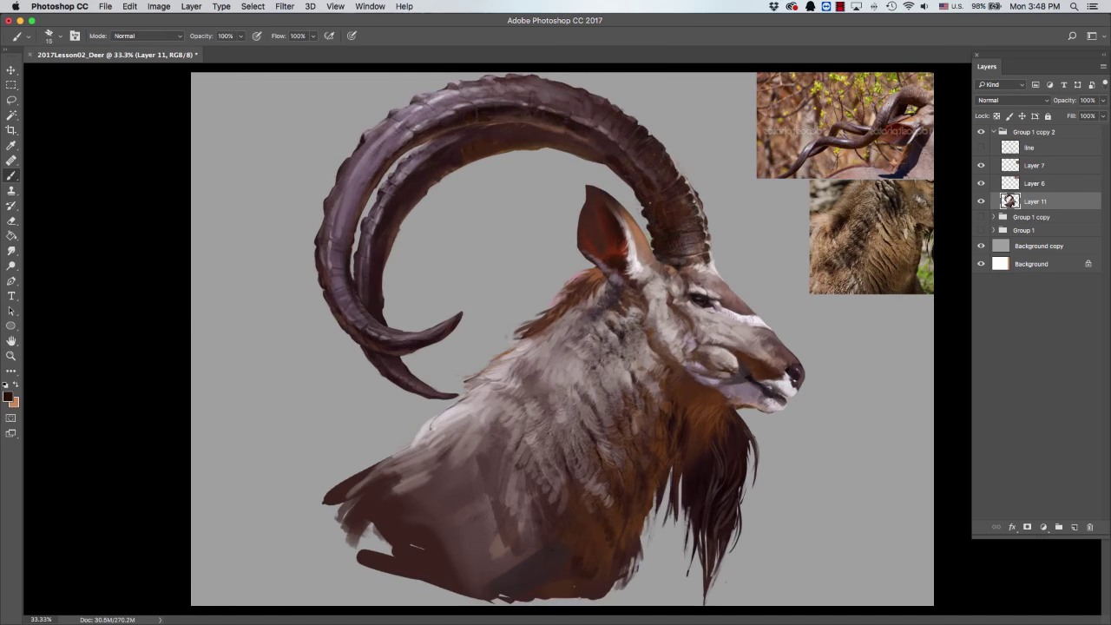
key("bracketright")
key("Tab")
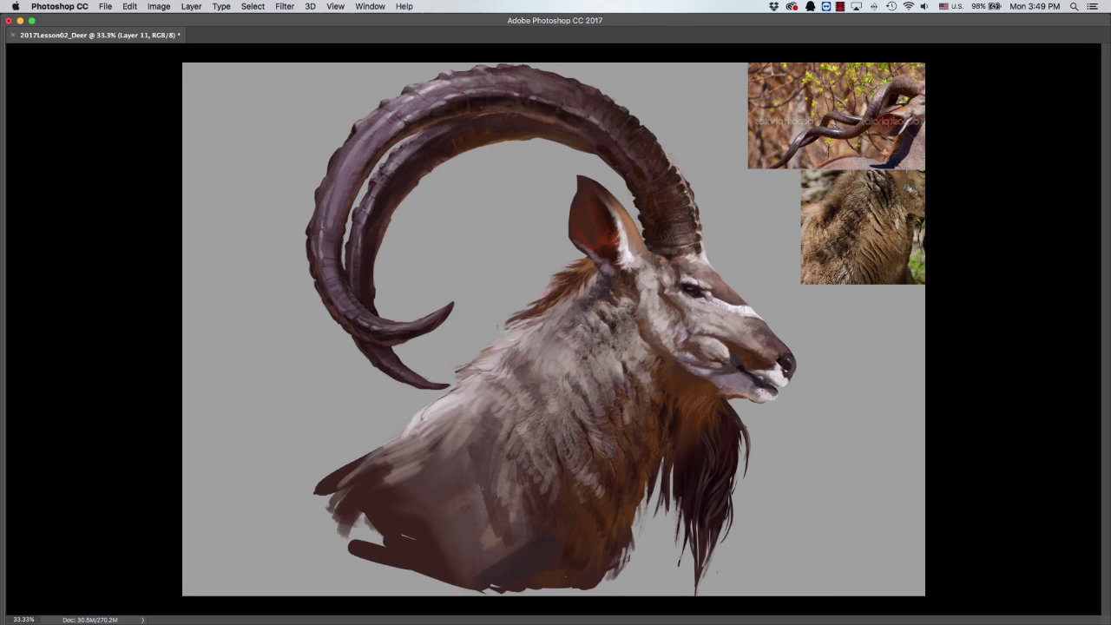
Paint fine fur strokes from the mane behind the ear down the neck to the front of the chest.
mouse_move(601, 280)
left_mouse_down()
mouse_move(718, 207)
mouse_move(598, 265)
mouse_move(612, 266)
mouse_move(565, 302)
left_mouse_up()
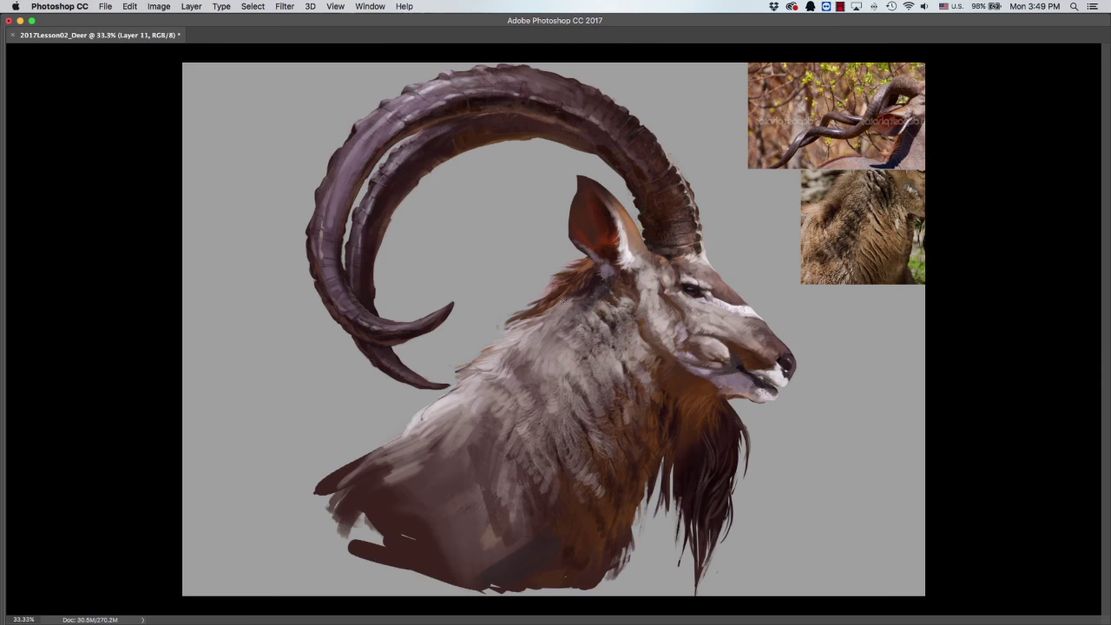
mouse_move(637, 323)
left_mouse_down()
mouse_move(631, 336)
mouse_move(608, 336)
left_mouse_up()
left_click(619, 321, "alt")
left_click_drag(658, 367, 650, 351)
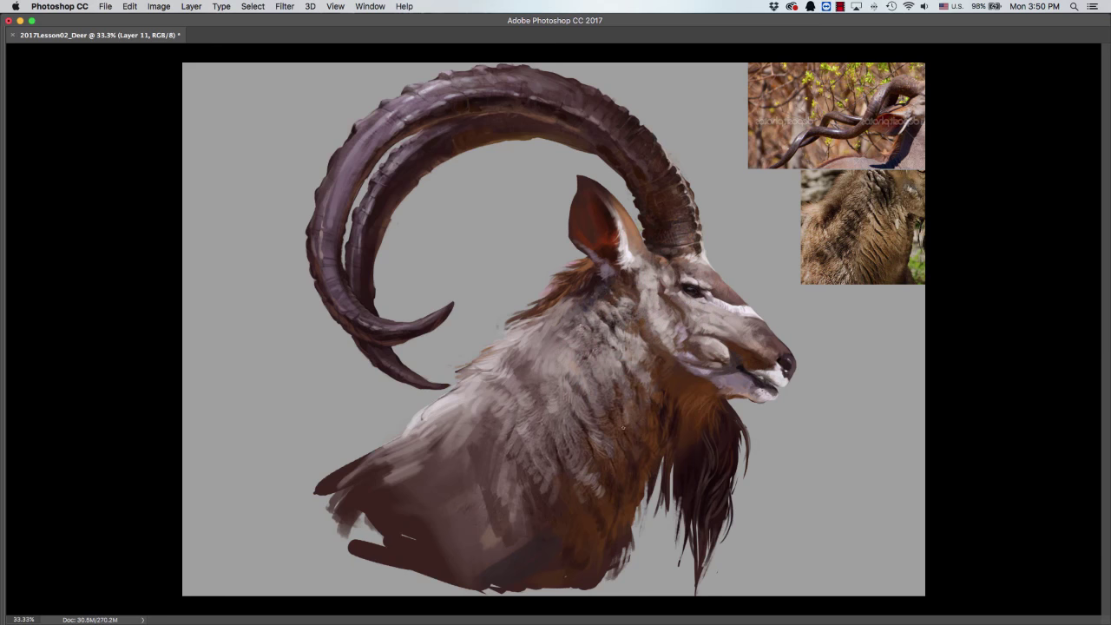
left_click_drag(641, 456, 614, 502)
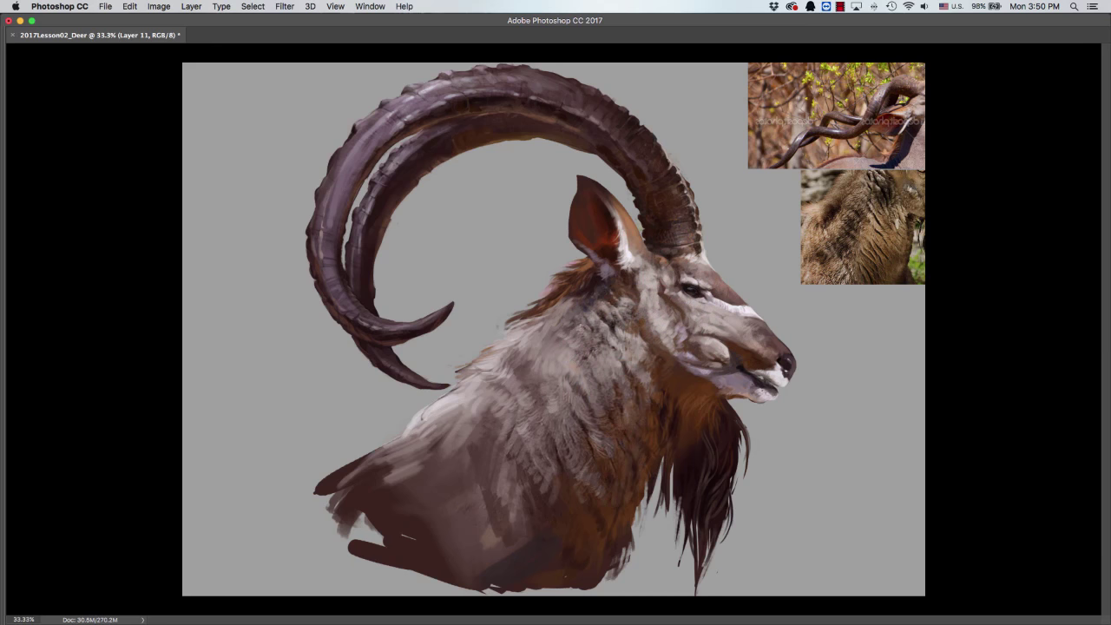
Paint fur strokes over the shoulder and upper back, and touch up the base of the horn.
mouse_move(556, 353)
left_mouse_down()
mouse_move(528, 396)
mouse_move(538, 410)
left_mouse_up()
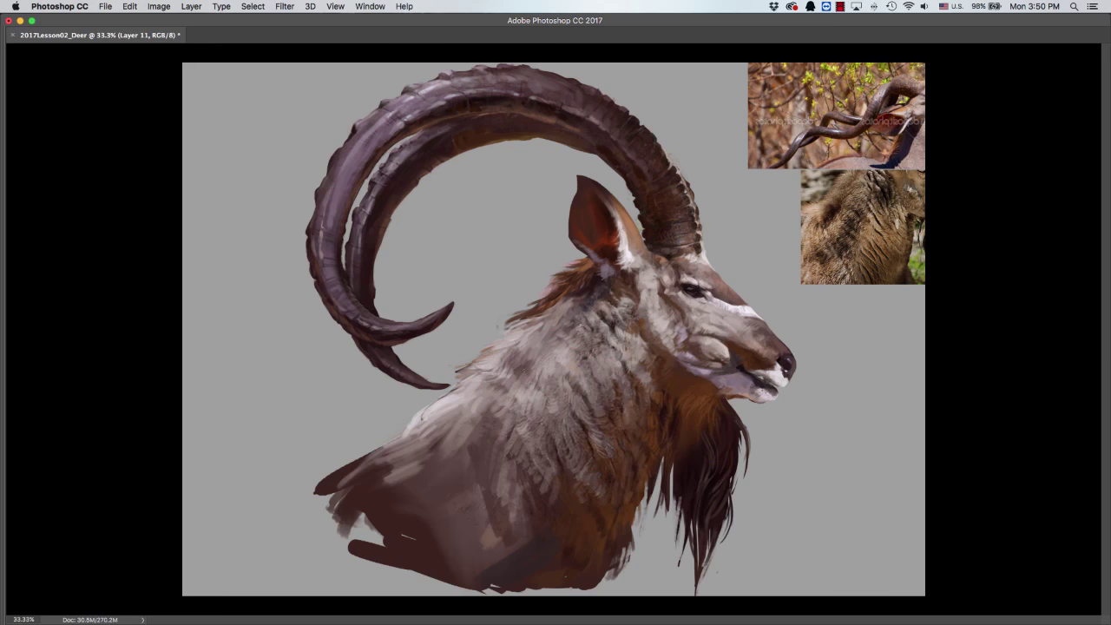
mouse_move(533, 368)
left_mouse_down()
mouse_move(495, 355)
mouse_move(509, 364)
mouse_move(525, 341)
mouse_move(485, 384)
left_mouse_up()
mouse_move(545, 332)
left_mouse_down()
mouse_move(530, 328)
mouse_move(561, 348)
mouse_move(538, 359)
left_mouse_up()
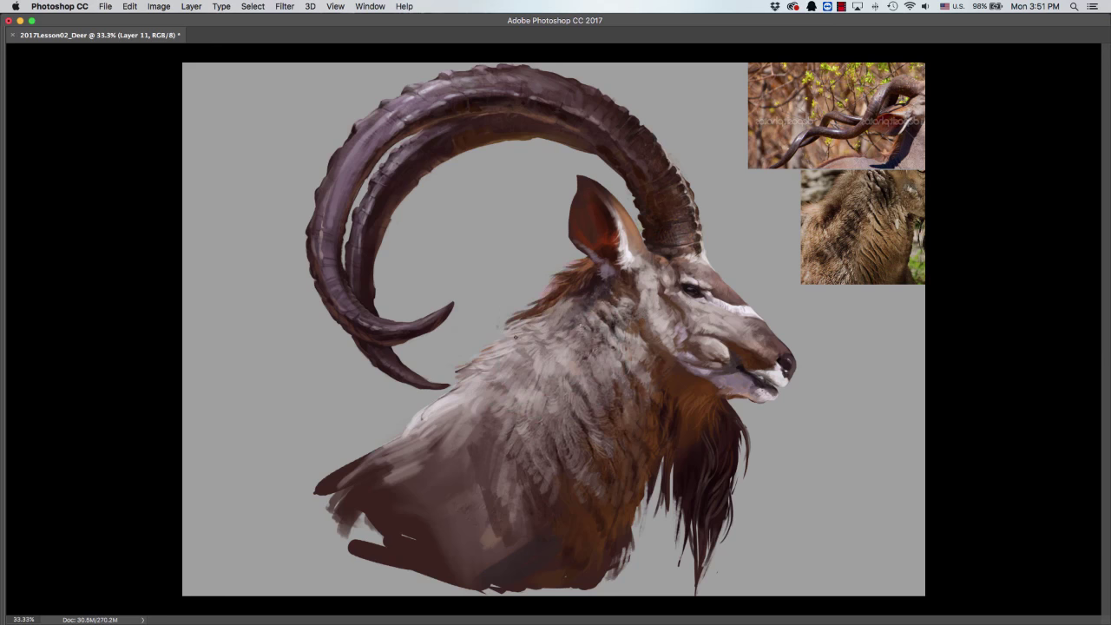
key("super+minus")
key("super+equal")
left_click_drag(677, 248, 675, 251)
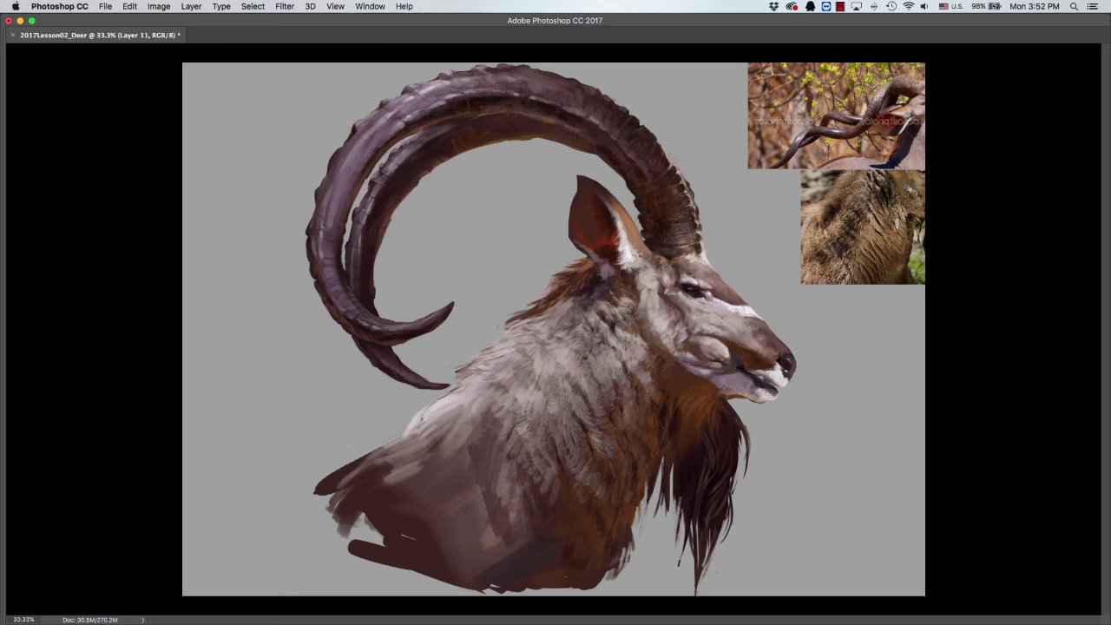
Flip the canvas horizontally and add strokes to the fur behind the cheek with colours sampled nearby.
key("super+shift+h")
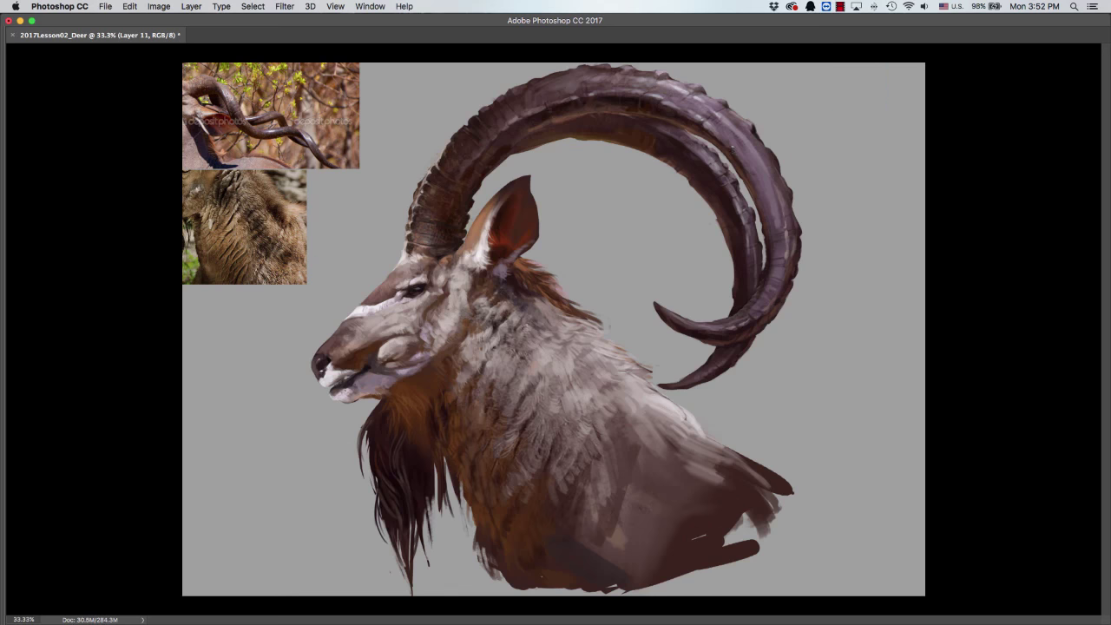
left_click(446, 258, "alt")
left_click(466, 304, "alt")
mouse_move(458, 314)
left_mouse_down()
mouse_move(467, 329)
mouse_move(489, 303)
mouse_move(466, 350)
left_mouse_up()
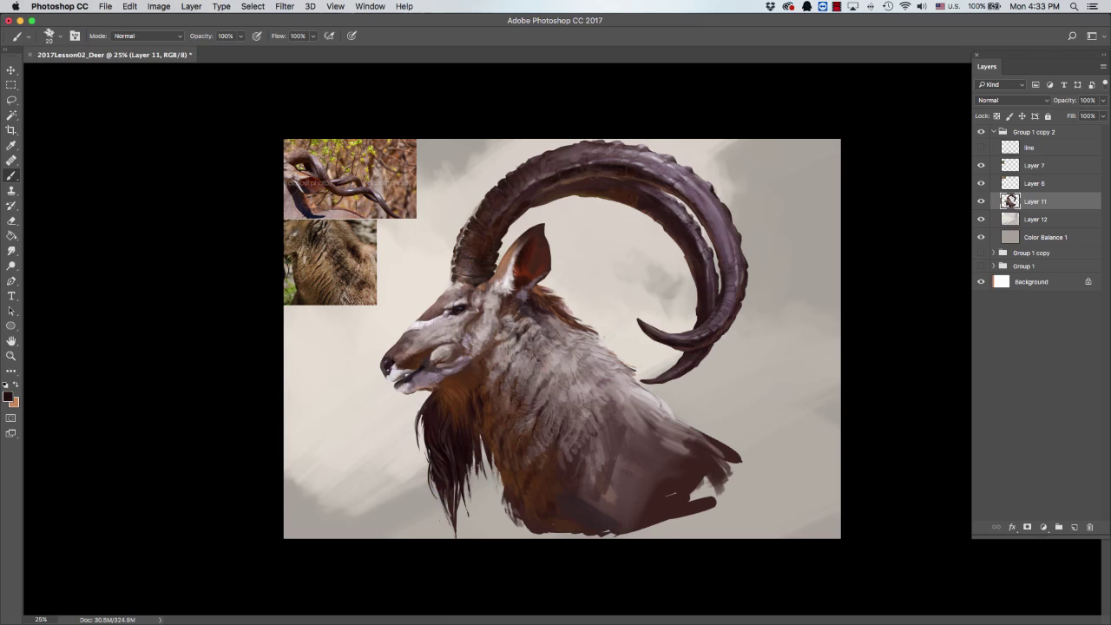
Clean up the beard's outer edge with the Eraser and sample its dark browns for repainting.
left_click(474, 465, "alt")
key("e")
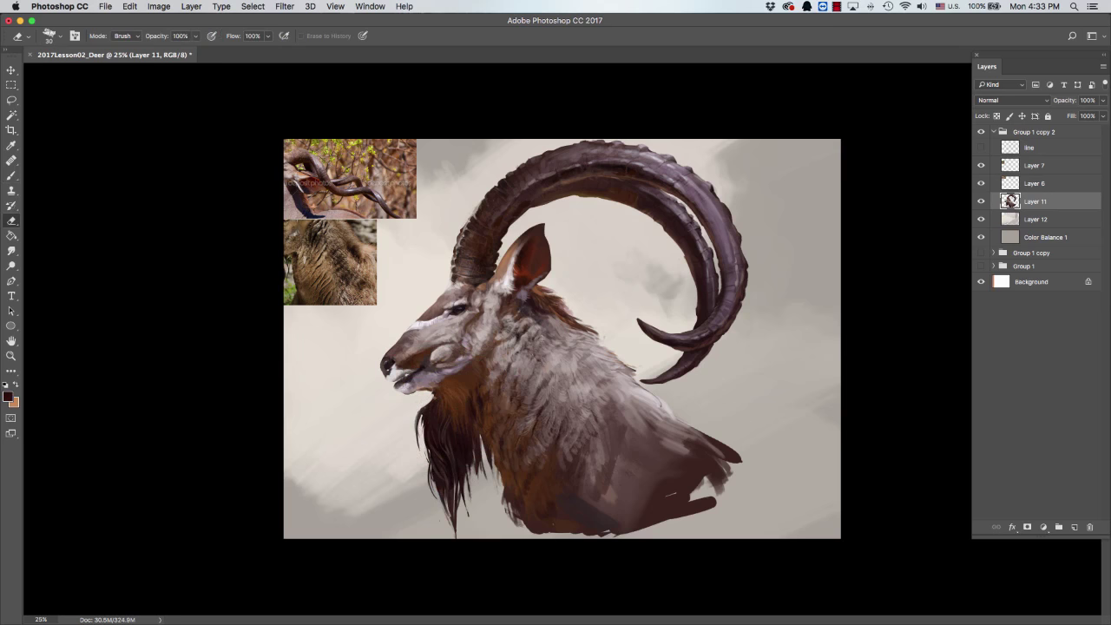
key("b")
left_click(423, 417, "alt")
left_click(421, 409, "alt")
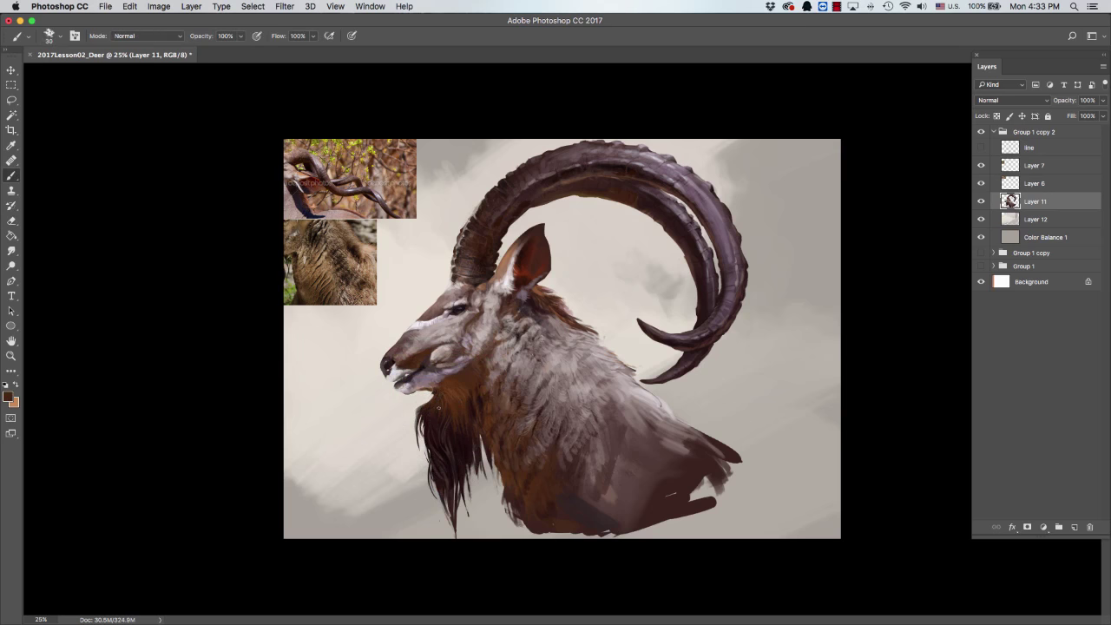
Reshape the beard below the chin with fine brown hairs and refine the chest edge behind it.
key("bracketleft")
left_click(432, 405, "alt")
key("bracketleft")
left_click(468, 397, "alt")
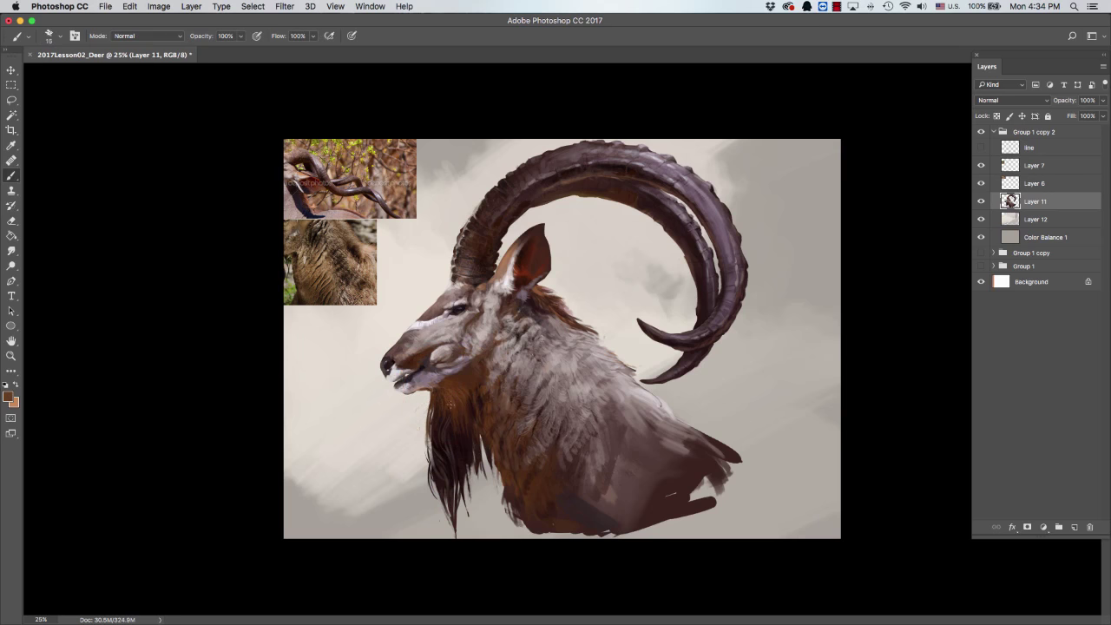
key("bracketright")
left_click(485, 438, "alt")
left_click(486, 443, "alt")
Sample a tone from the horn reference photo and paint light and dark ridges near the horn's base.
left_click(315, 151, "alt")
left_click(494, 219, "alt")
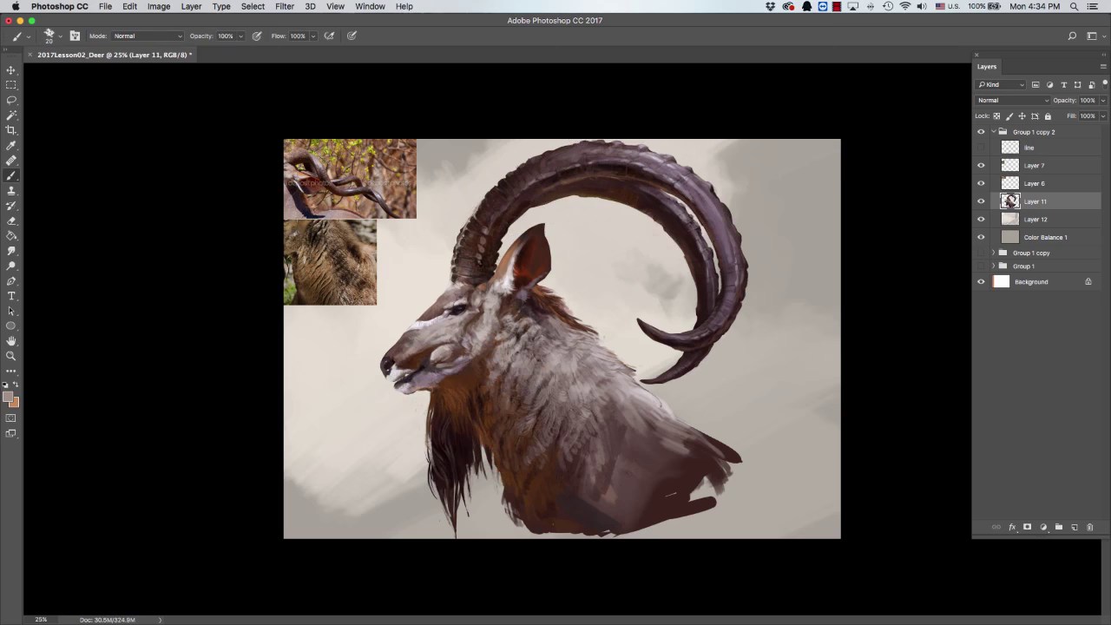
key("bracketright")
left_click(487, 228, "alt")
left_click(487, 228, "alt")
key("bracketright")
left_click(491, 252, "alt")
left_click(512, 217, "alt")
left_click(488, 247, "alt")
key("super+equal")
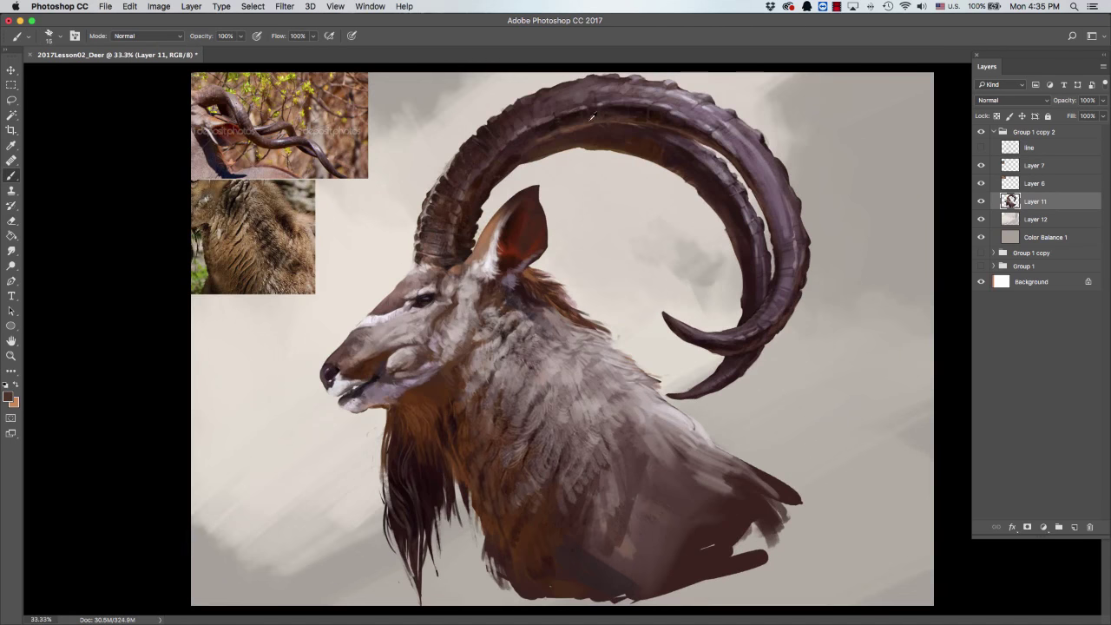
Refine the ridge shading up the inner side of the horn's lower section with sampled browns.
key("bracketleft")
left_click(468, 224, "alt")
left_click(465, 205, "alt")
left_click(473, 204, "alt")
left_click(473, 205, "alt")
left_click(484, 182, "alt")
left_click(456, 190, "alt")
left_click(495, 148, "alt")
Paint ridge details across the horn's base and its front edge using colours sampled there.
key("bracketright")
left_click(445, 239, "alt")
left_click(456, 245, "alt")
left_click(455, 246, "alt")
key("bracketleft")
left_click(422, 236, "alt")
left_click(427, 236, "alt")
key("bracketleft")
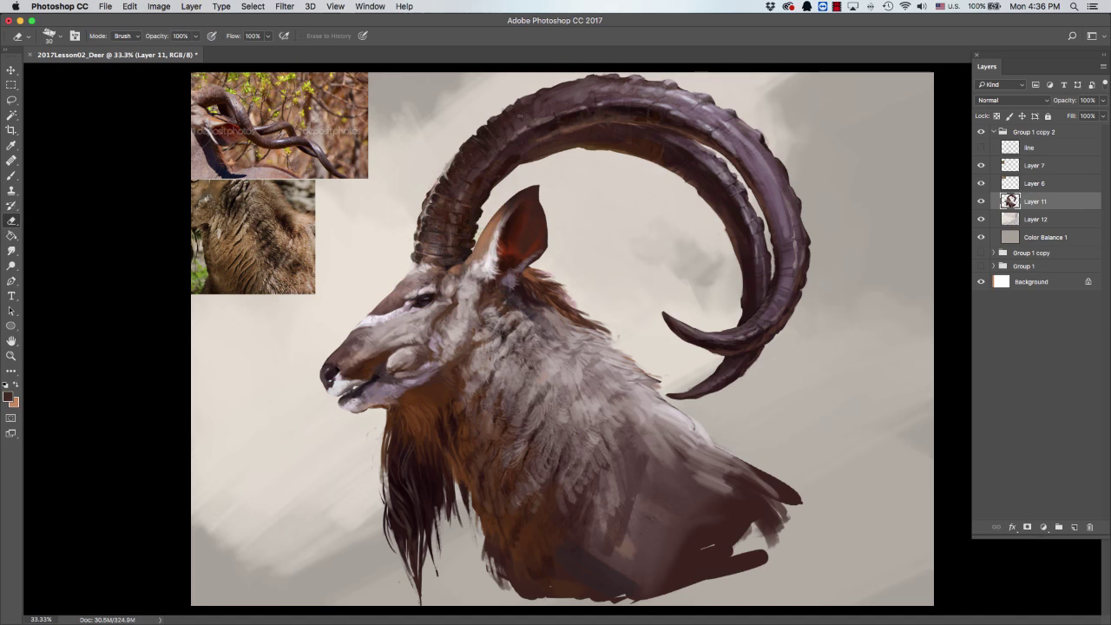
Blend the horn's inner edge above the ear and touch up the ridges opposite with sampled tones.
left_click(505, 157, "alt")
key("bracketright")
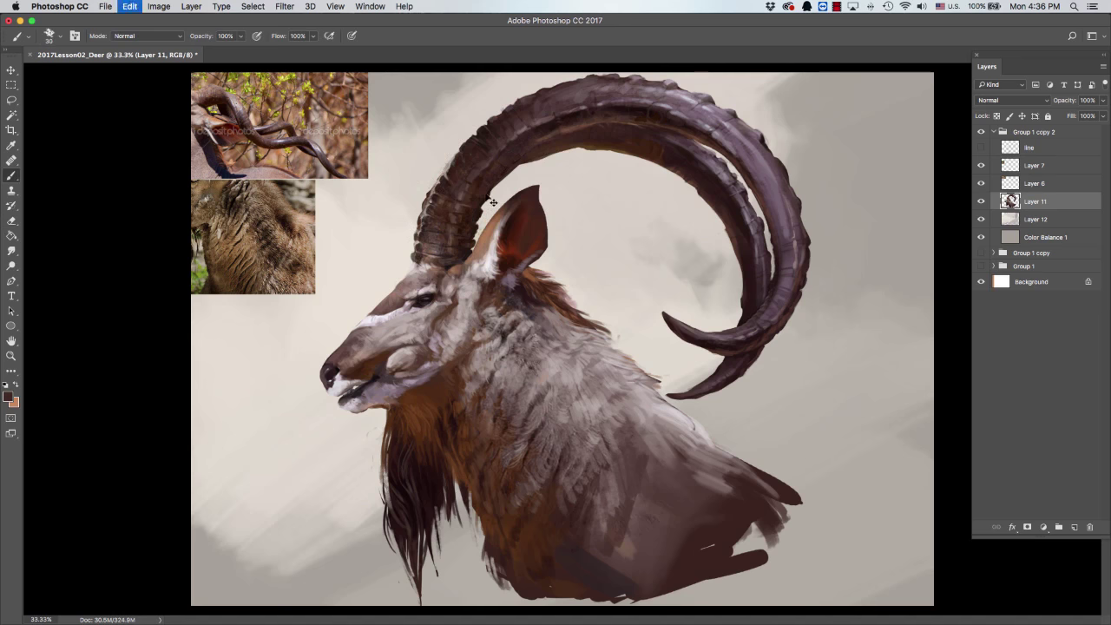
left_click(471, 197, "alt")
left_click(450, 161, "alt")
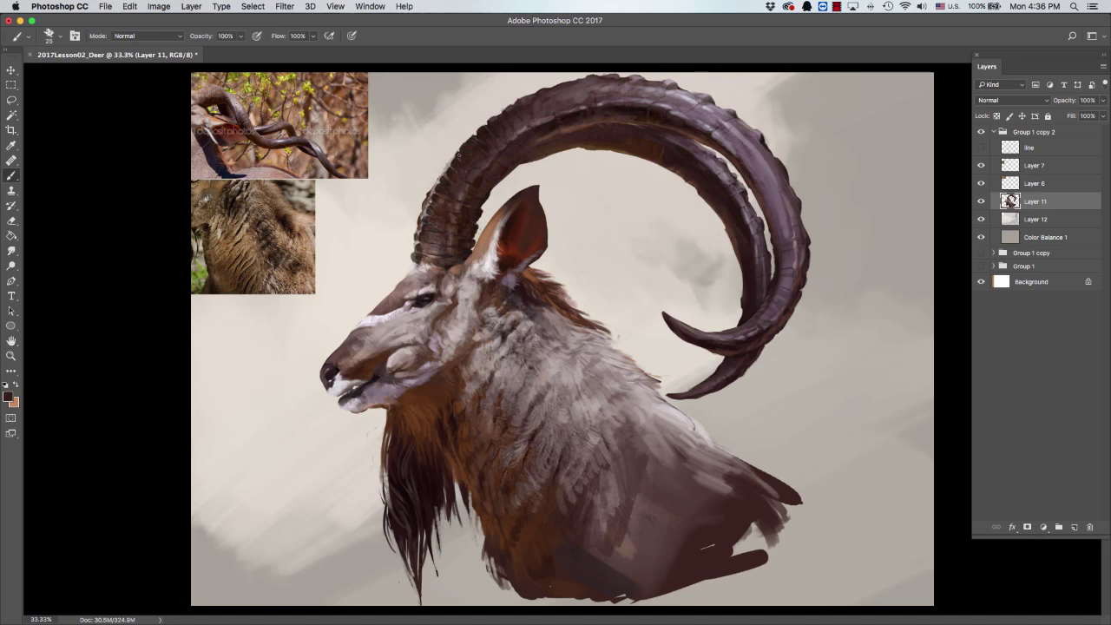
key("super+minus")
key("super+minus")
key("super+0")
key("bracketleft")
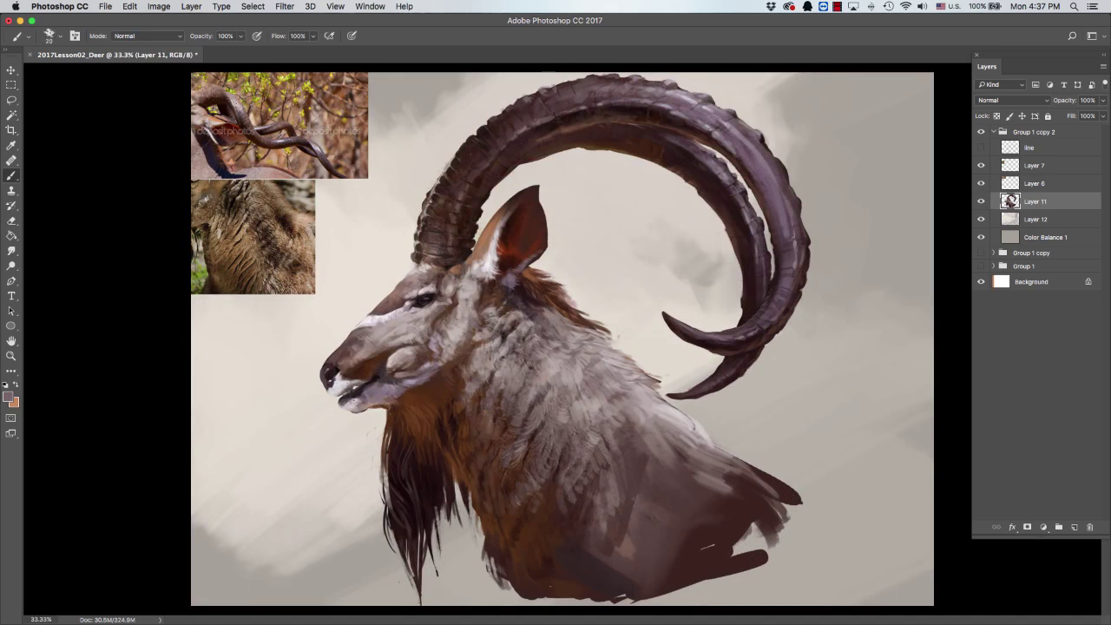
Paint the outer rim of the horn's upper arc and clean its edge with the Eraser.
left_click_drag(491, 95, 612, 80)
key("bracketright")
key("e")
key("b")
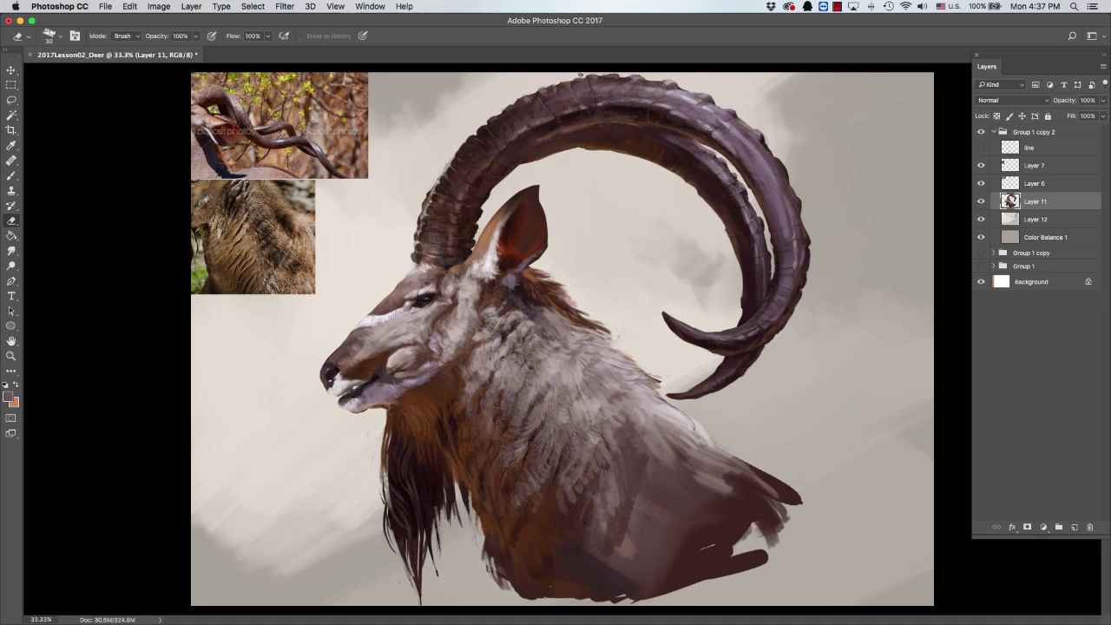
left_click(513, 102, "alt")
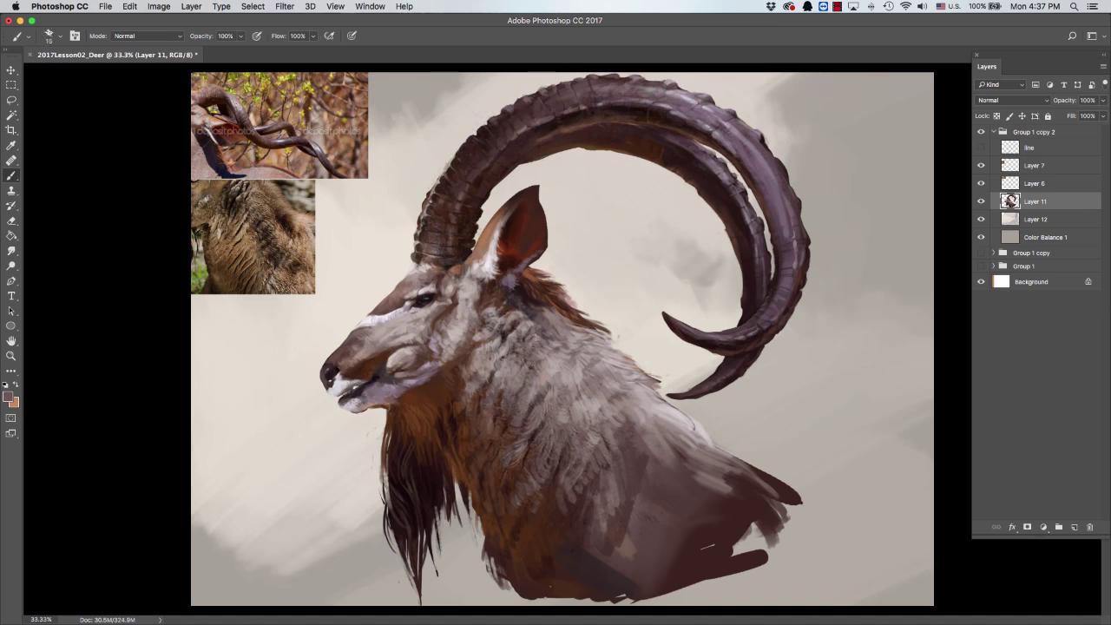
Detail the ridges where the near horn curves up into its top arc with sampled horn colours.
left_click(492, 125, "alt")
left_click(511, 126, "alt")
key("bracketleft")
key("bracketleft")
left_click(535, 88, "alt")
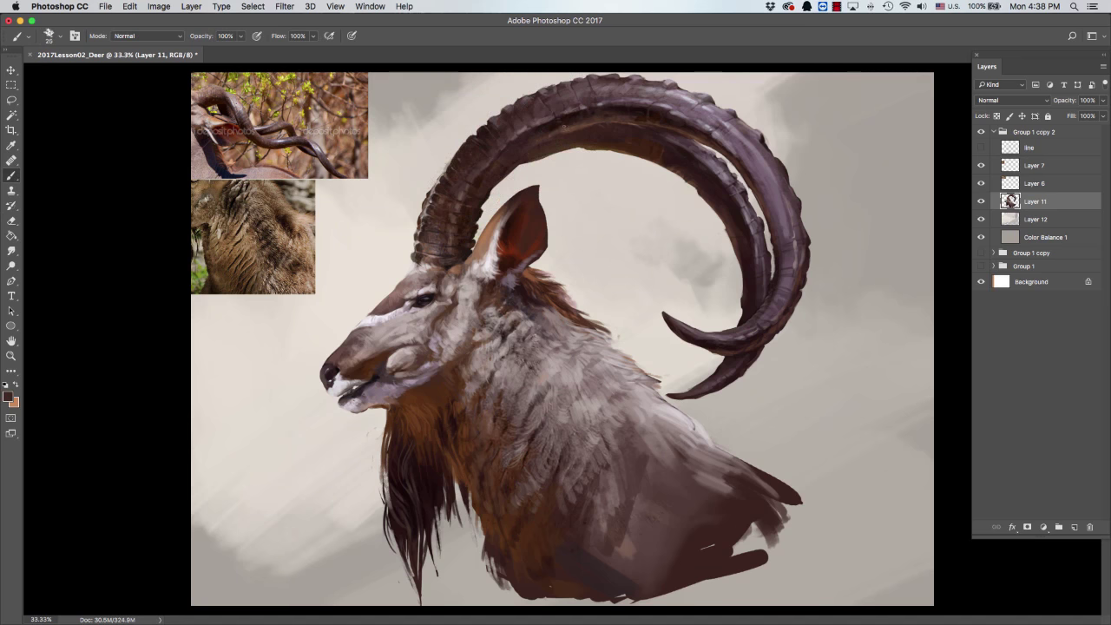
Paint ridge shadows and pale violet highlights across the top of the near horn.
key("bracketleft")
left_click(533, 128, "alt")
key("bracketright")
left_click(560, 112, "alt")
left_click(695, 82, "alt")
key("bracketright")
left_click(666, 104, "alt")
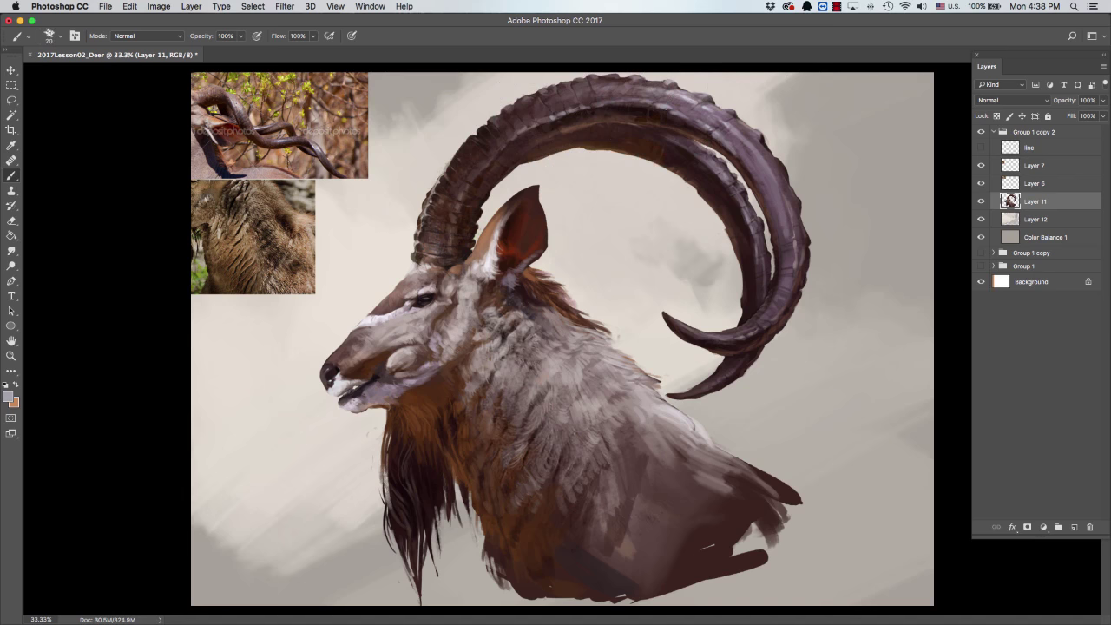
Darken and refine the far horn's descending curve with colours sampled from both horns.
key("bracketleft")
left_click(667, 117, "alt")
left_click(693, 188, "alt")
key("bracketright")
key("bracketright")
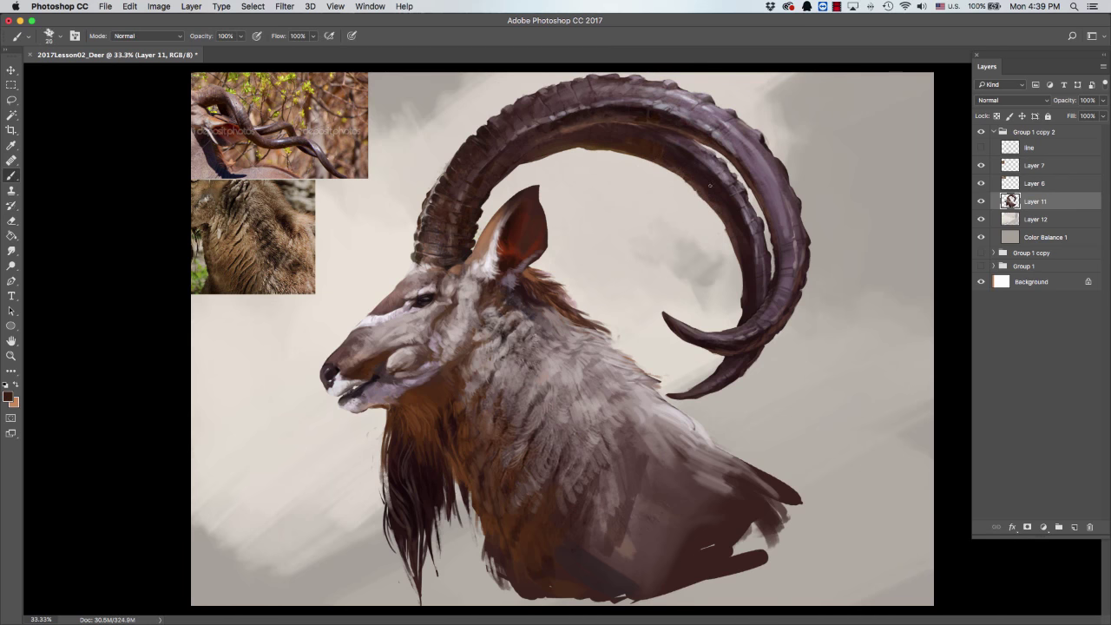
left_click(743, 270, "alt")
left_click(719, 150, "alt")
Detail the underside of the near horn's top arc with sampled dark and light tones.
left_click(579, 127, "alt")
key("bracketleft")
key("bracketleft")
left_click(595, 113, "alt")
key("bracketright")
left_click(565, 119, "alt")
key("bracketleft")
left_click(617, 108, "alt")
key("bracketright")
Paint a long stroke down the near horn's descending curve and sample its surface colour.
left_click(627, 309)
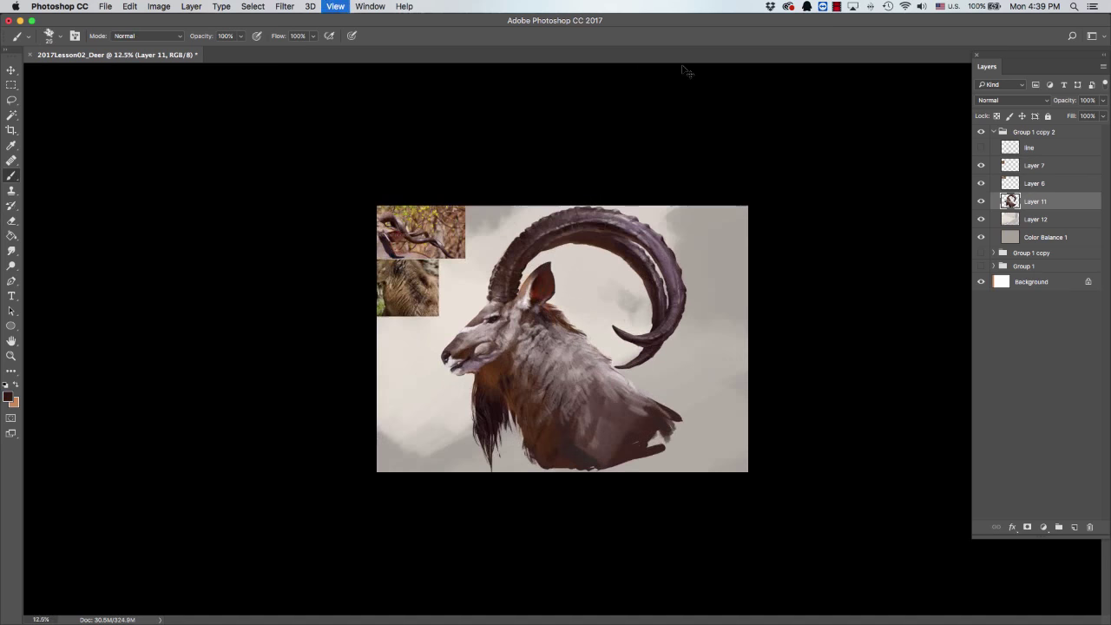
left_click(627, 308, "alt")
key("bracketleft")
left_click_drag(738, 139, 784, 276)
left_click(752, 121, "alt")
key("bracketright")
key("bracketright")
key("bracketright")
Sample a tone from the horn reference photo and paint the near horn's descending inner side.
left_click(319, 149, "alt")
key("bracketleft")
key("bracketleft")
left_click_drag(769, 194, 779, 243)
left_click(786, 248, "alt")
key("bracketright")
key("bracketright")
left_click(777, 241, "alt")
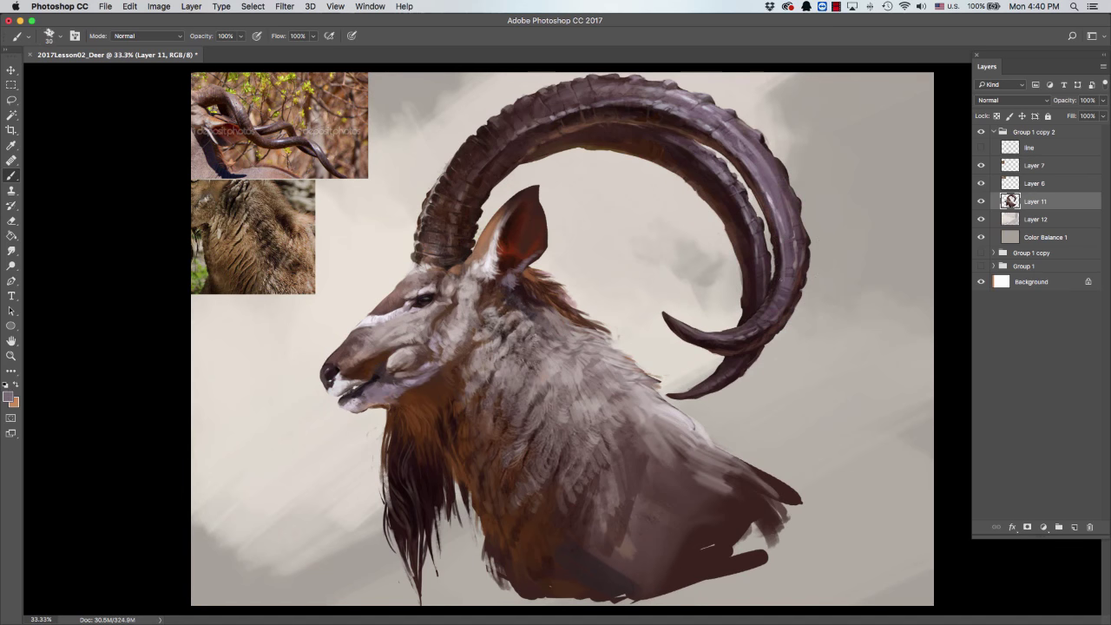
Add pale violet highlights down the near horn's outer descending curve with sampled colours.
left_click(788, 226, "alt")
left_click(736, 139, "alt")
left_click_drag(748, 149, 781, 191)
left_click(783, 201, "alt")
key("bracketleft")
key("bracketleft")
left_click_drag(790, 238, 792, 273)
key("bracketleft")
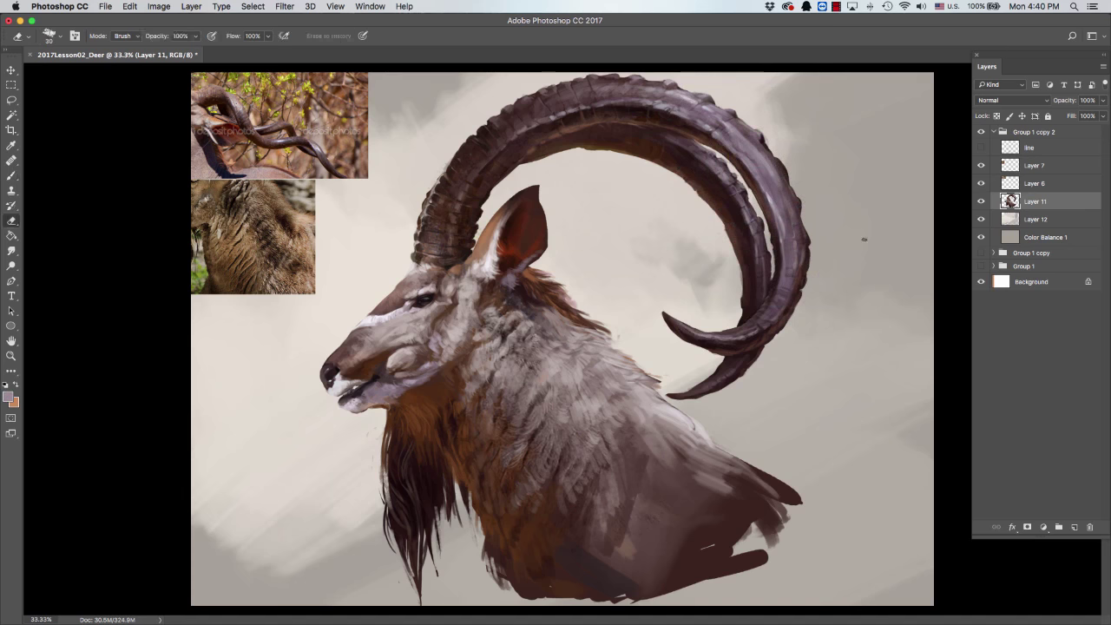
Merge the Color Balance 1 adjustment with Layer 12 into one background layer.
left_click(1041, 237)
left_click(1037, 220, "shift")
right_click(1055, 221)
left_click(934, 463)
Darken the Layer 12 background with Brightness/Contrast and raise its contrast slightly.
key("super+shift+b")
left_click_drag(119, 265, 93, 246)
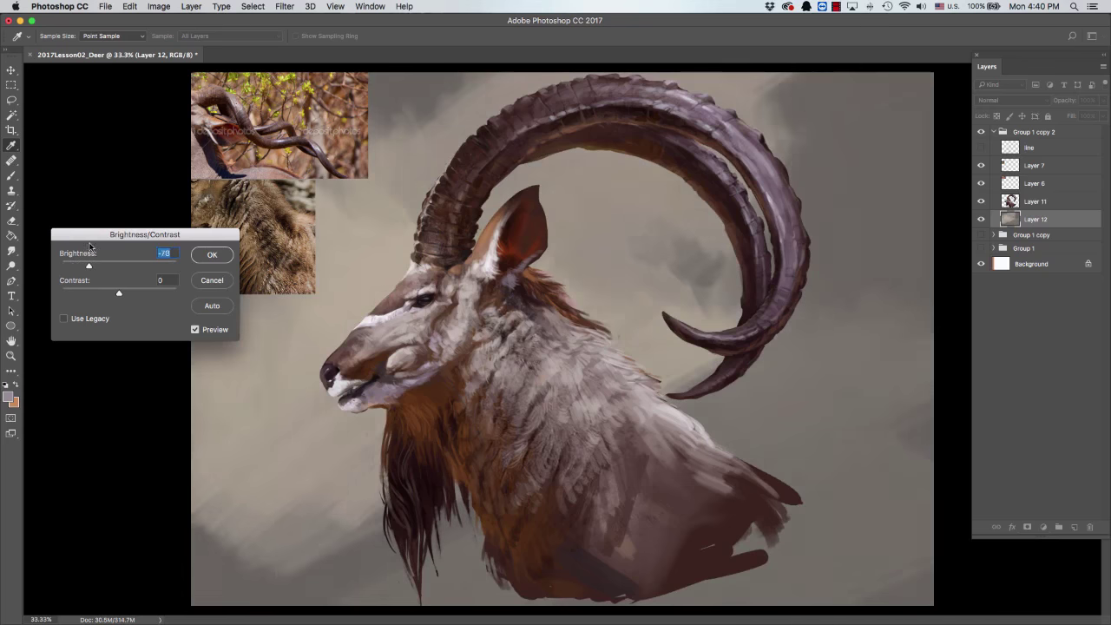
left_click_drag(119, 293, 124, 292)
left_click(213, 252)
Paint broad muted strokes on the background, softening the cloudy tones around the head and behind the shoulders.
key("super+minus")
key("super+minus")
key("super+minus")
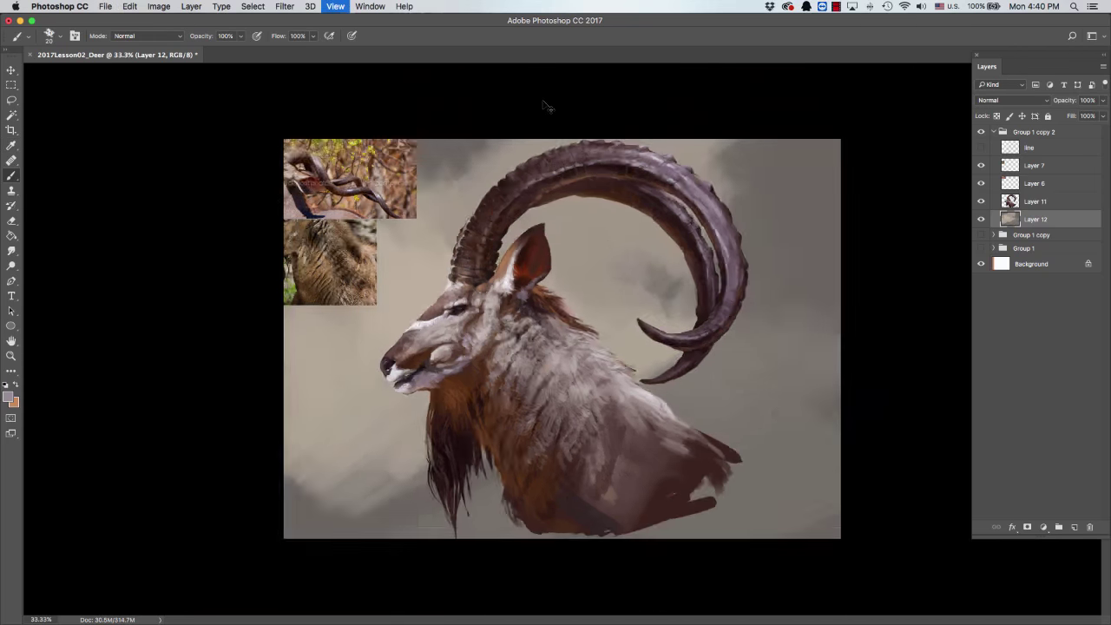
key("super+equal")
key("super+equal")
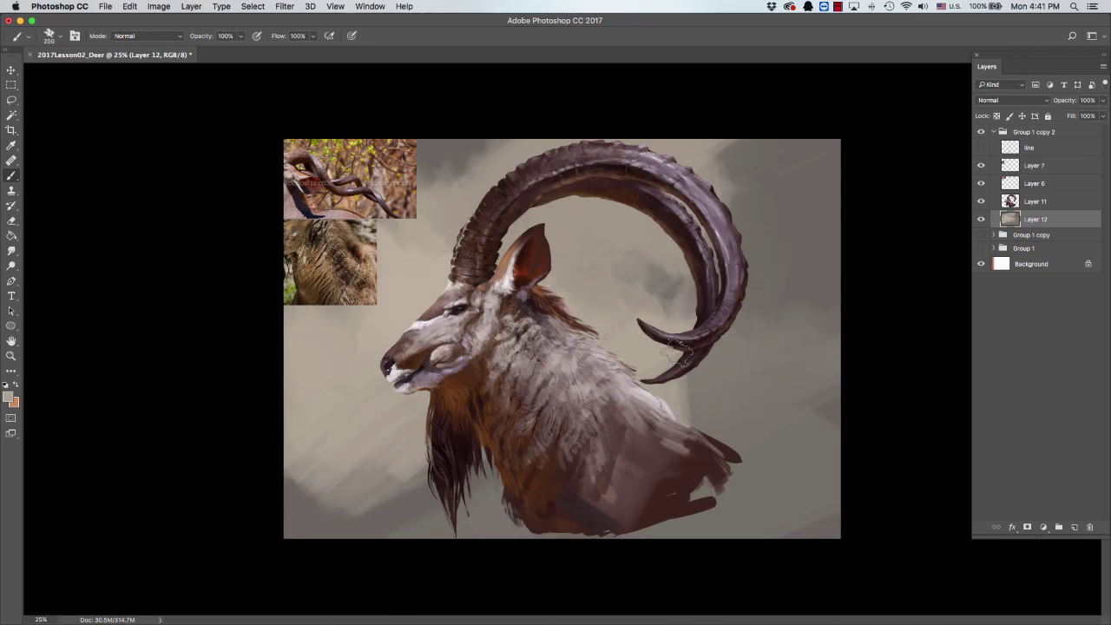
left_click_drag(397, 335, 364, 335)
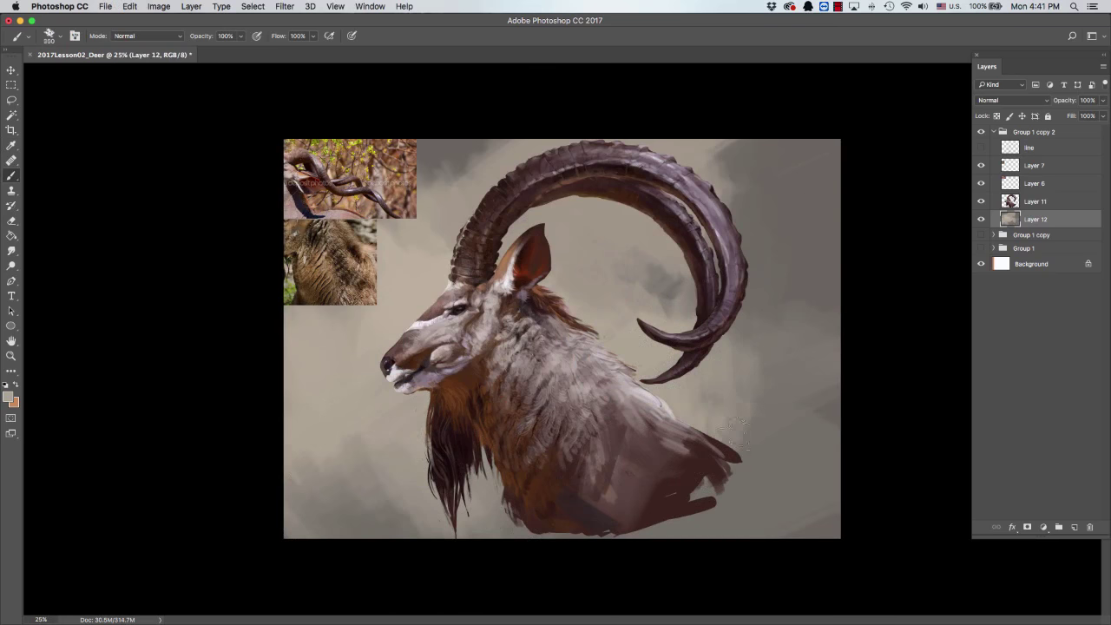
Paint dark maroon strokes over the creature's back and lower body on Layer 11, breaking up the shoulder fur.
key("alt+bracketright")
left_click_drag(700, 467, 729, 521)
left_click_drag(660, 408, 721, 452)
left_click(647, 408, "alt")
mouse_move(638, 395)
left_mouse_down()
mouse_move(686, 434)
mouse_move(686, 473)
left_mouse_up()
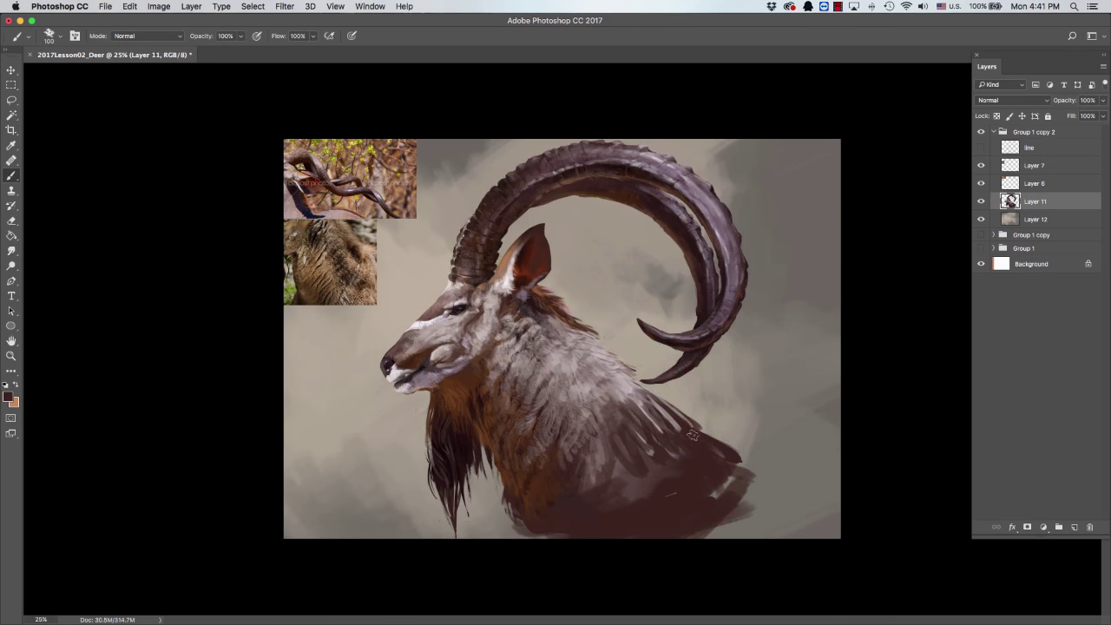
key("super+equal")
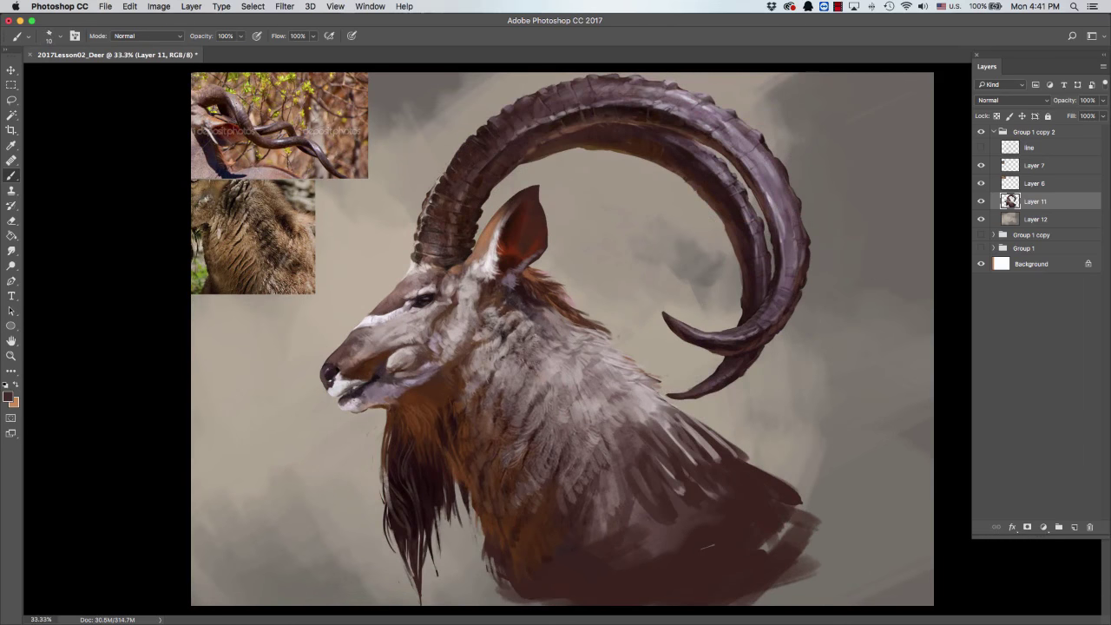
Detail the near horn's outer descending curve with small strokes in sampled violet and dark maroon tones.
mouse_move(776, 223)
left_mouse_down()
mouse_move(790, 224)
mouse_move(785, 212)
left_mouse_up()
key("bracketleft")
left_click(802, 202, "alt")
left_click(771, 166, "alt")
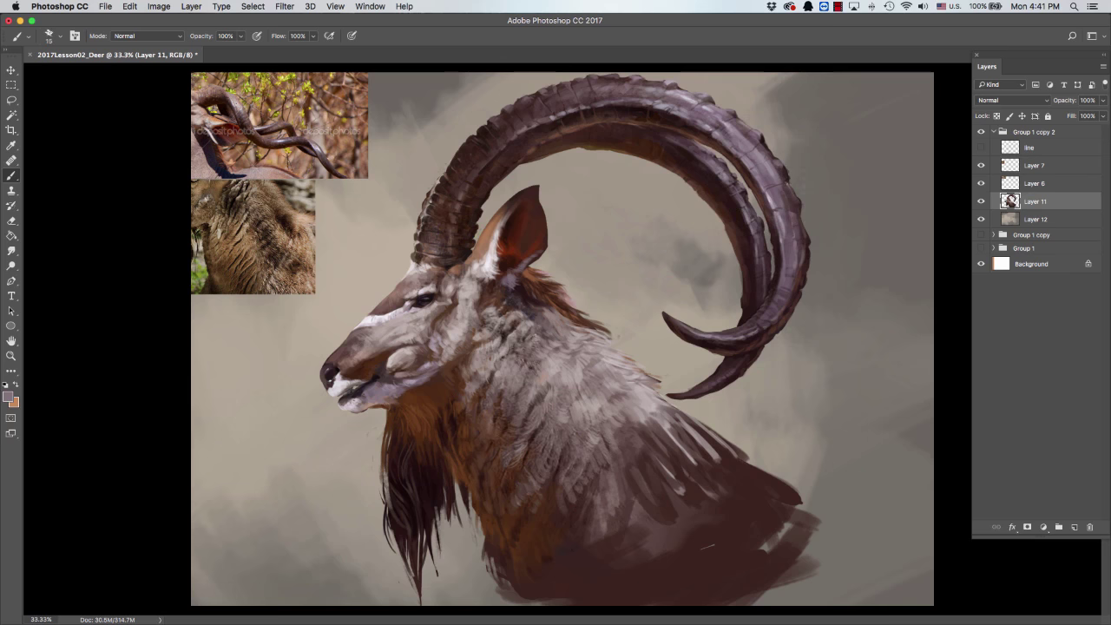
left_click(801, 189, "alt")
left_click_drag(769, 198, 765, 208)
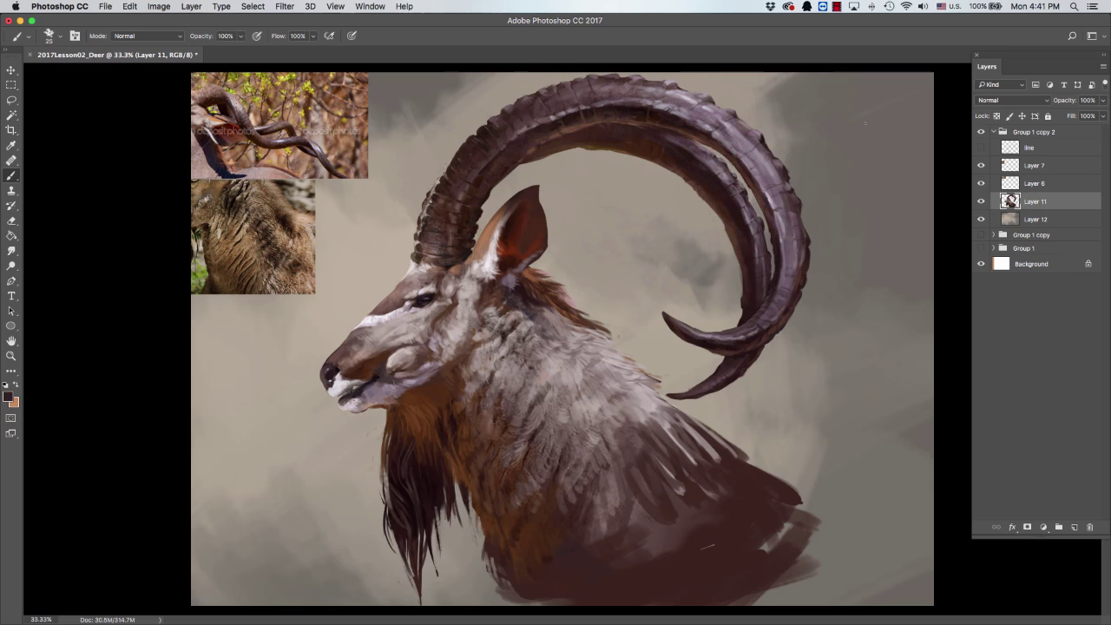
key("bracketleft")
left_click(797, 227, "alt")
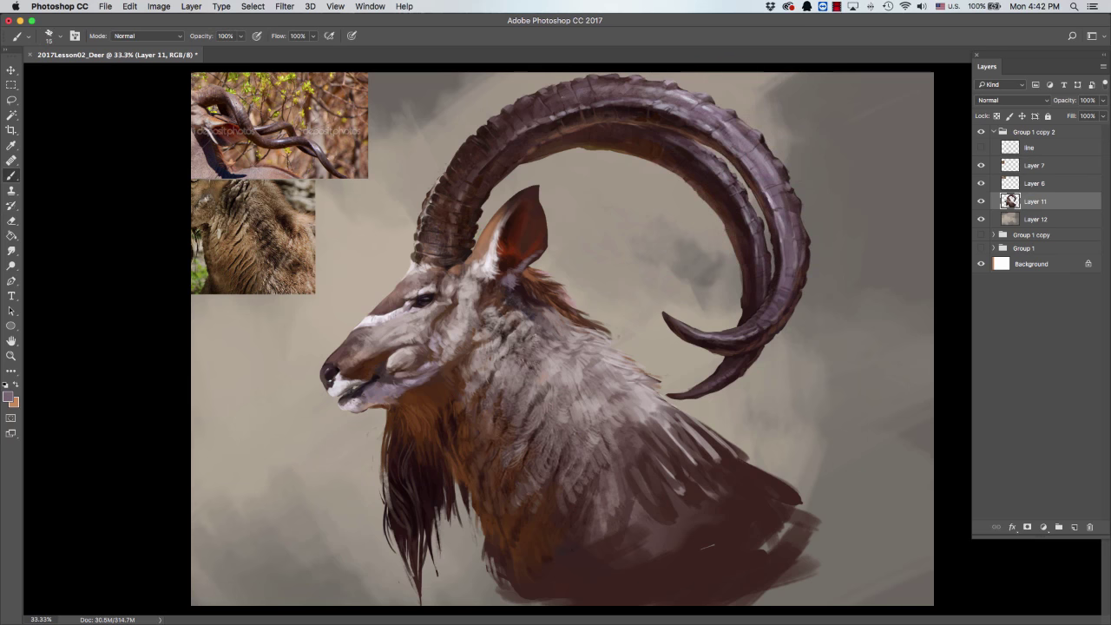
Paint the outer edge of the near horn's top arch with sampled horn colours.
left_click_drag(527, 101, 608, 78)
key("bracketright")
left_click(564, 83, "alt")
key("bracketleft")
key("bracketleft")
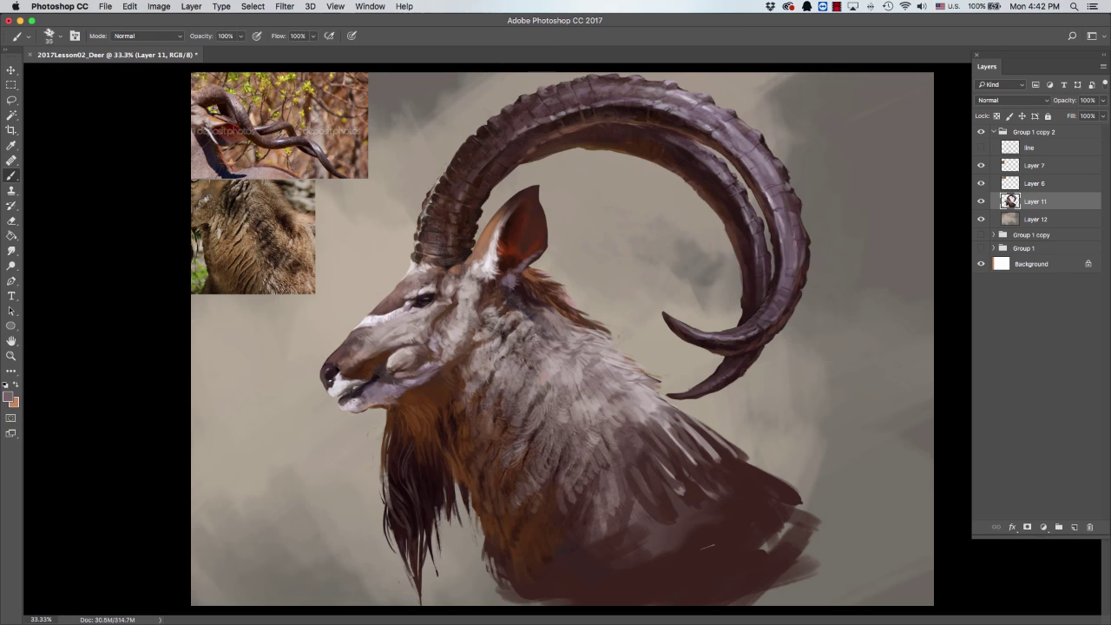
left_click(533, 106, "alt")
key("bracketright")
Add fine dark and pale violet strokes along the middle of the near horn's top arch.
left_click(560, 115, "alt")
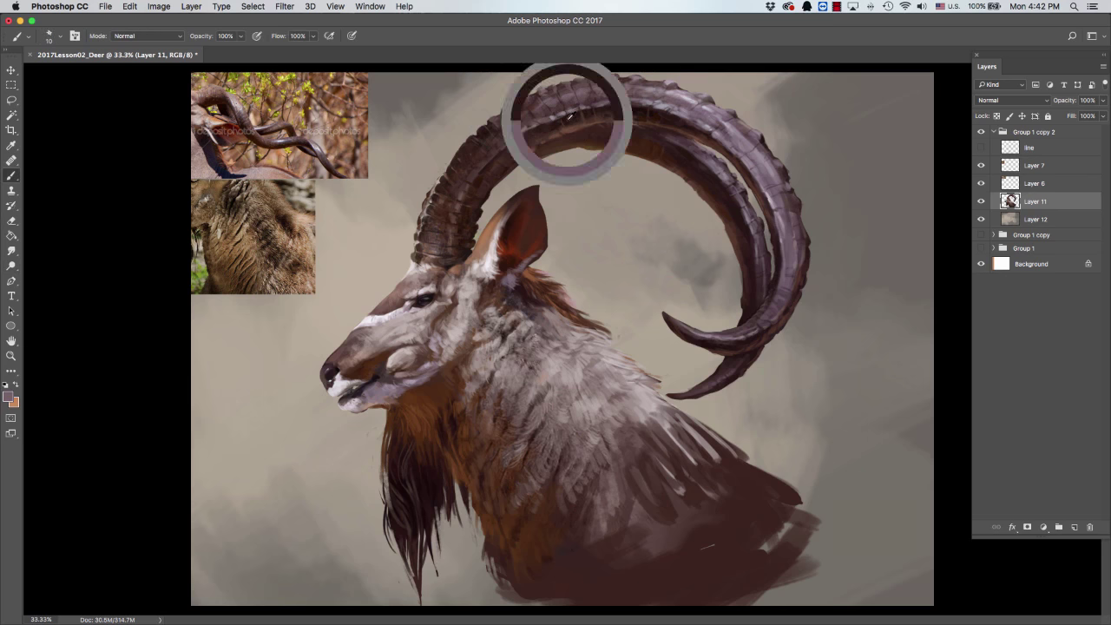
key("bracketleft")
key("bracketleft")
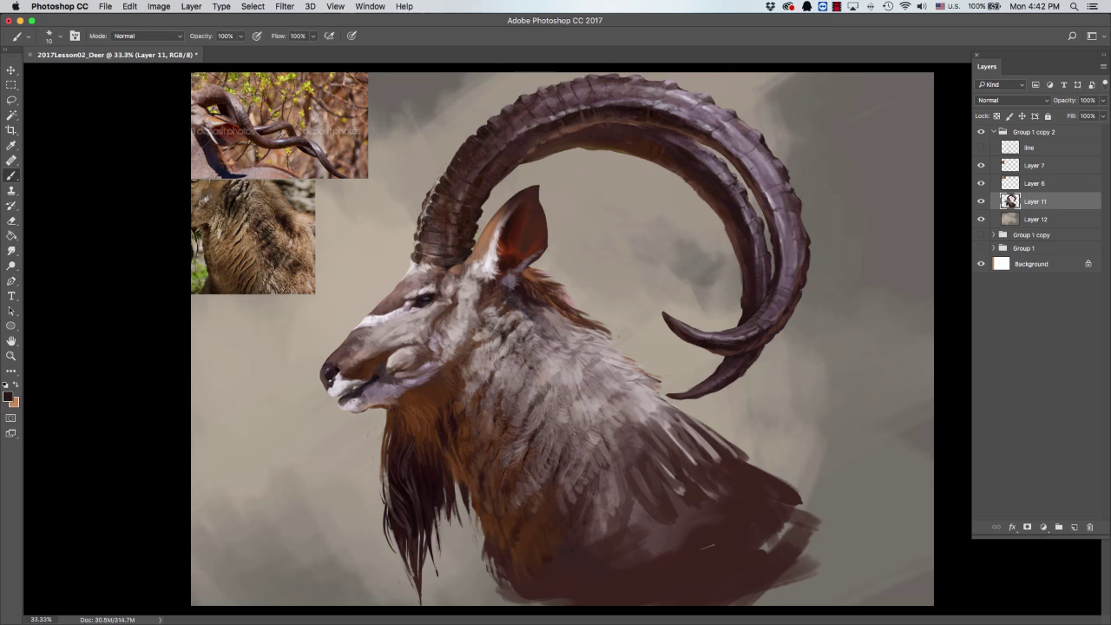
left_click(610, 109, "alt")
key("bracketleft")
key("bracketleft")
key("bracketleft")
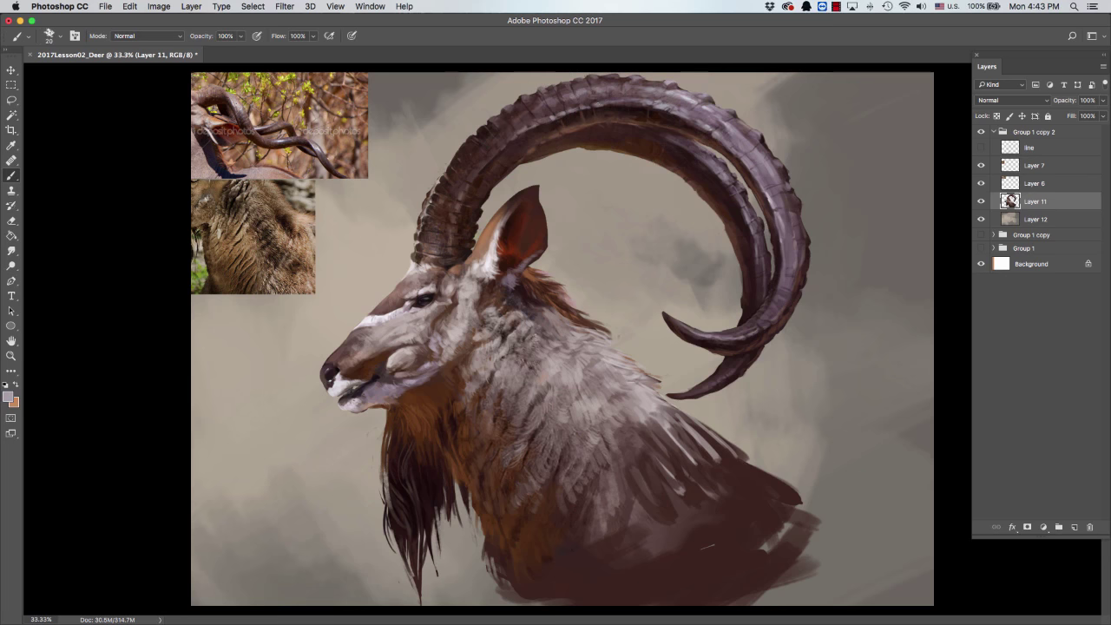
Paint the near horn's surface where the arch starts to descend, using a tone sampled there.
key("bracketright")
key("bracketright")
key("bracketright")
left_click(675, 128, "alt")
key("bracketleft")
key("bracketleft")
Refine the near horn's inner descending edge beside the far horn with sampled violet and dark tones.
left_click(778, 203, "alt")
left_click(765, 260, "alt")
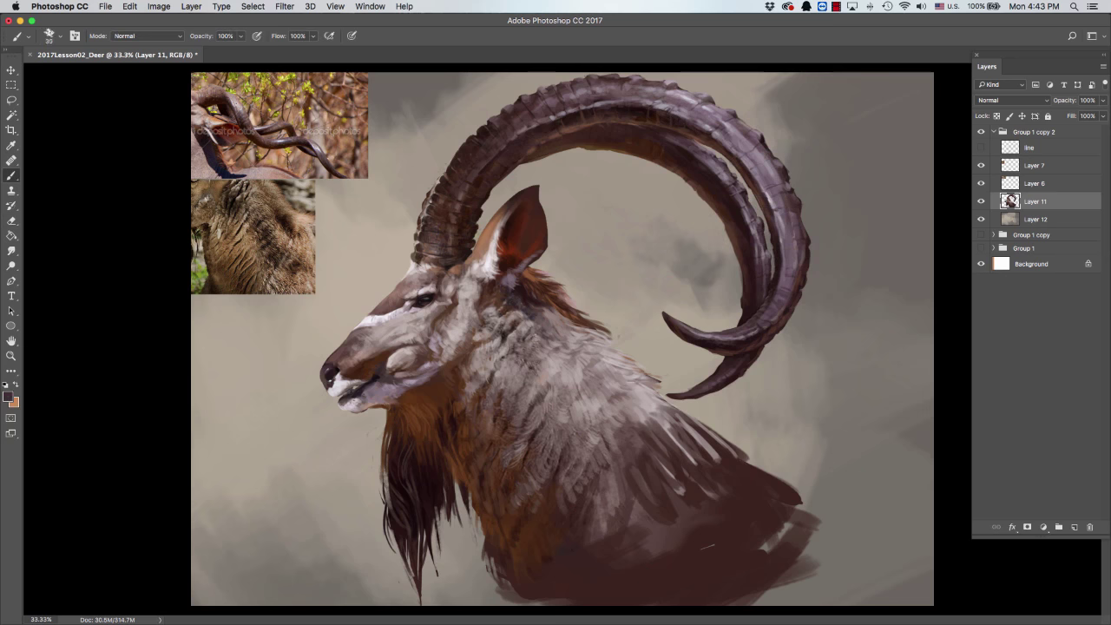
key("bracketleft")
key("bracketright")
left_click(774, 265, "alt")
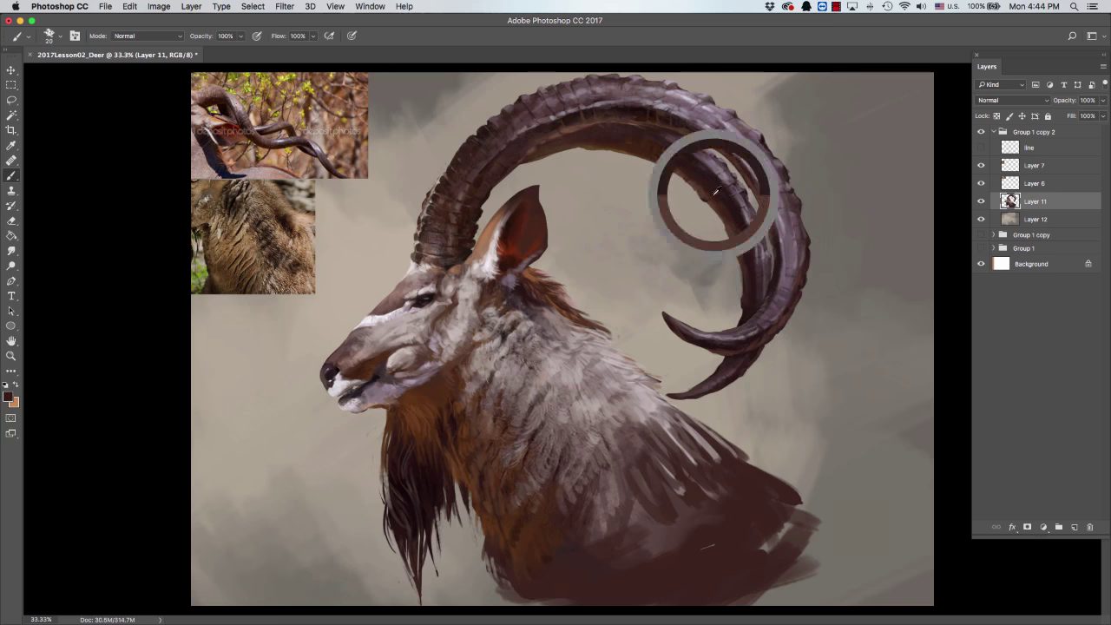
Reshape the far horn's inner edge into ridges by erasing it and repainting with sampled dark tones.
key("e")
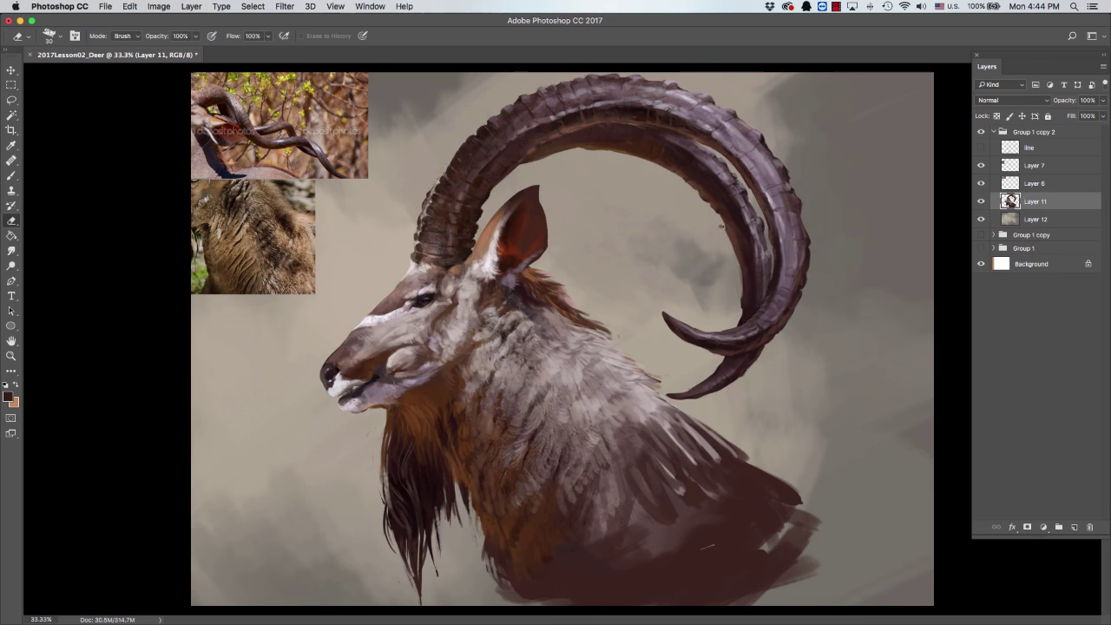
key("b")
left_click(729, 230, "alt")
left_click(737, 245, "alt")
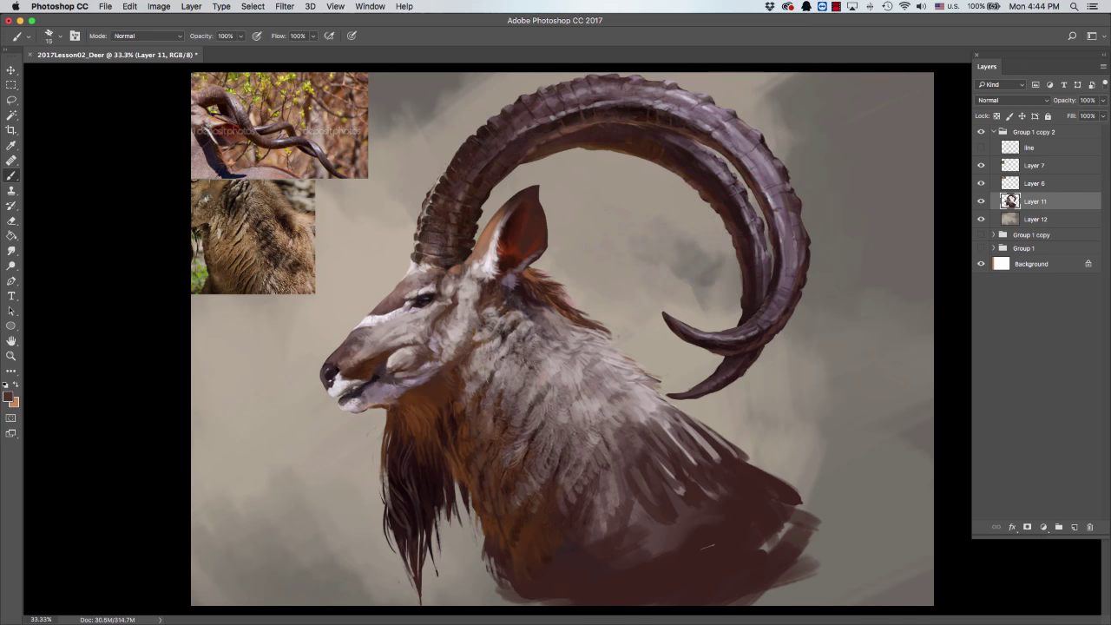
Refine the underside of the horn arch with sampled browns and erase its lower edge into an uneven contour.
left_click(601, 144, "alt")
left_click(591, 150, "alt")
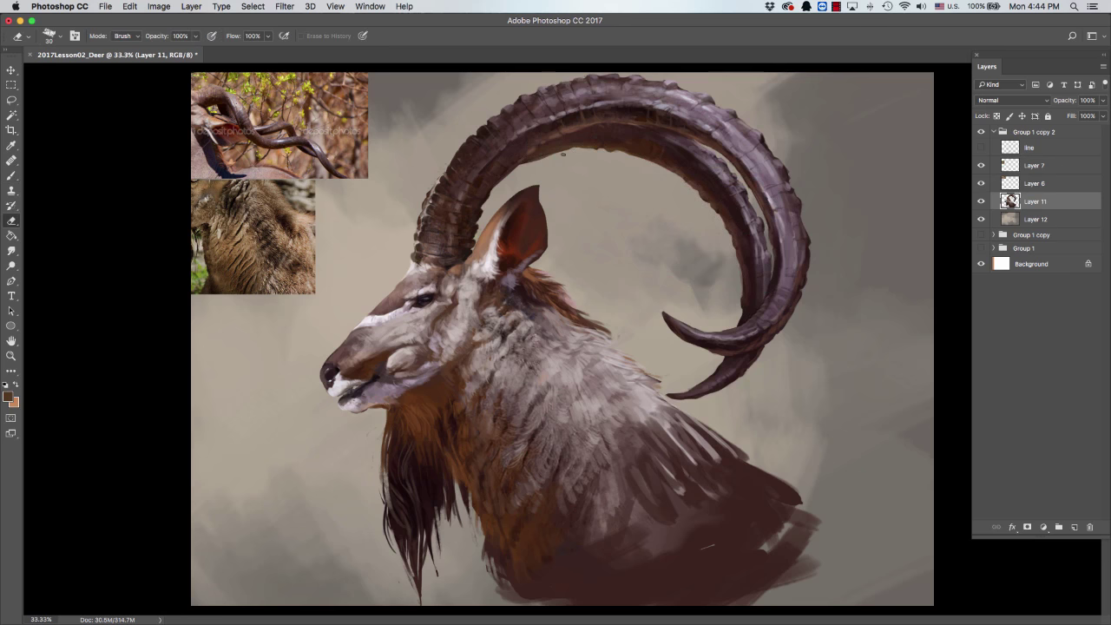
key("bracketleft")
key("bracketleft")
key("bracketleft")
key("bracketleft")
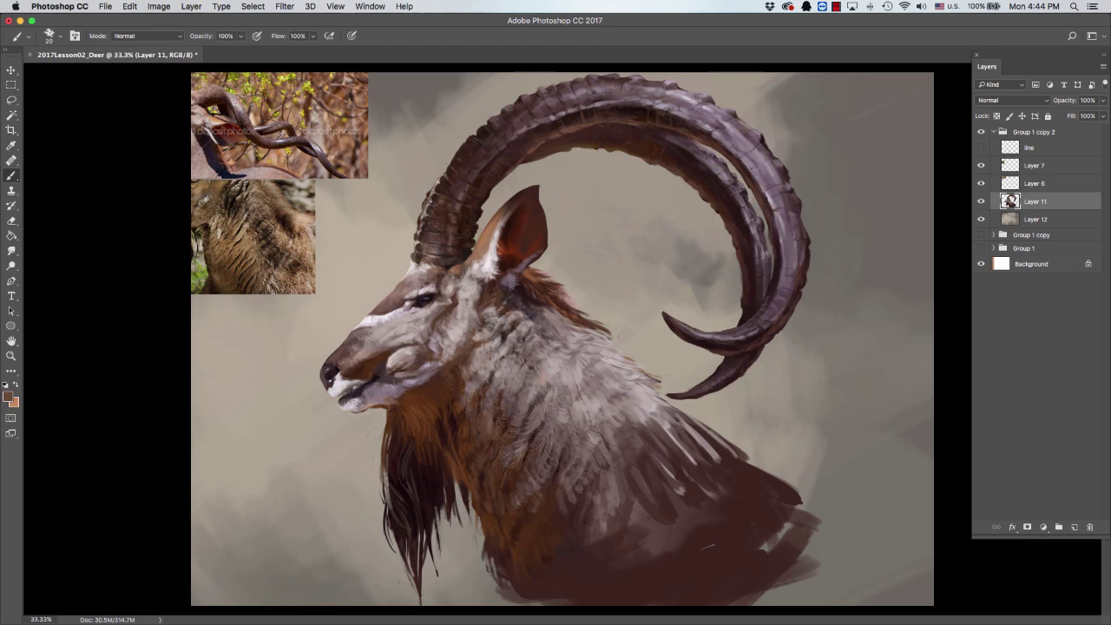
Touch up the near horn's rising curve, arch and descending side with colours sampled from each area.
left_click(486, 164, "alt")
left_click(563, 114, "alt")
key("bracketright")
key("bracketright")
left_click(781, 198, "alt")
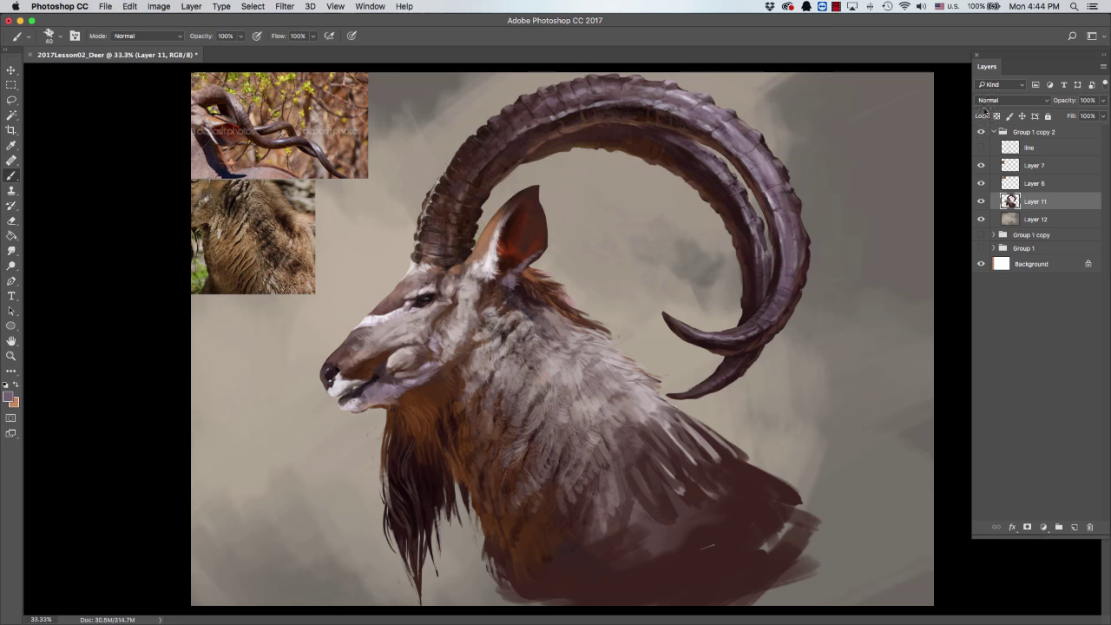
Paint fine pale violet highlights on the near horn's curled tip.
key("super+equal")
key("super+minus")
key("super+minus")
key("super+minus")
key("super+minus")
key("super+minus")
key("super+0")
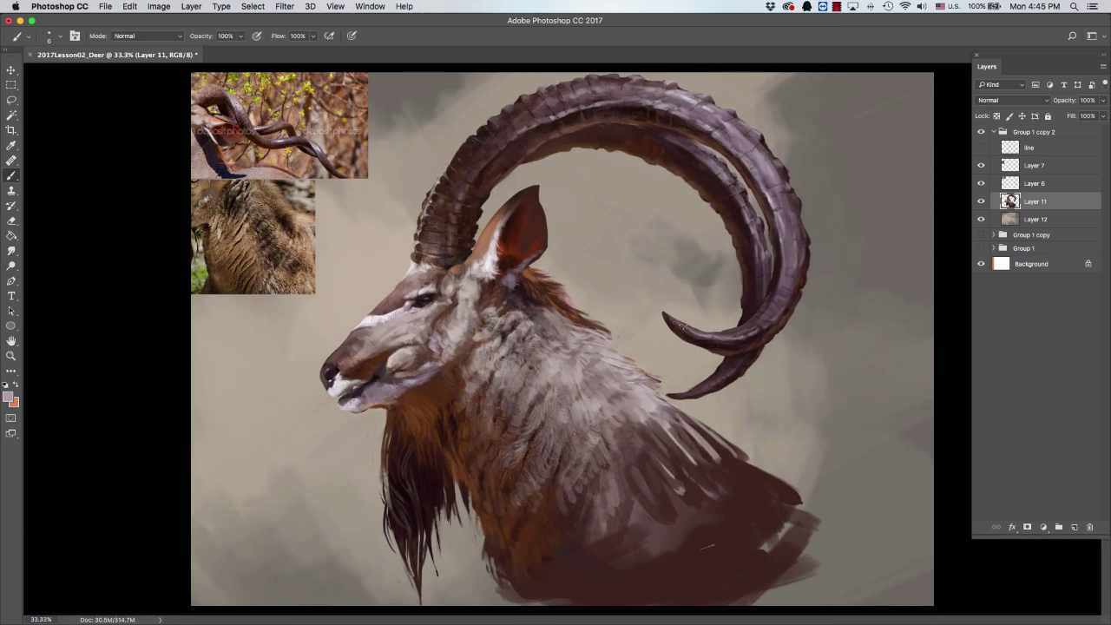
key("bracketright")
key("bracketright")
key("bracketright")
key("bracketright")
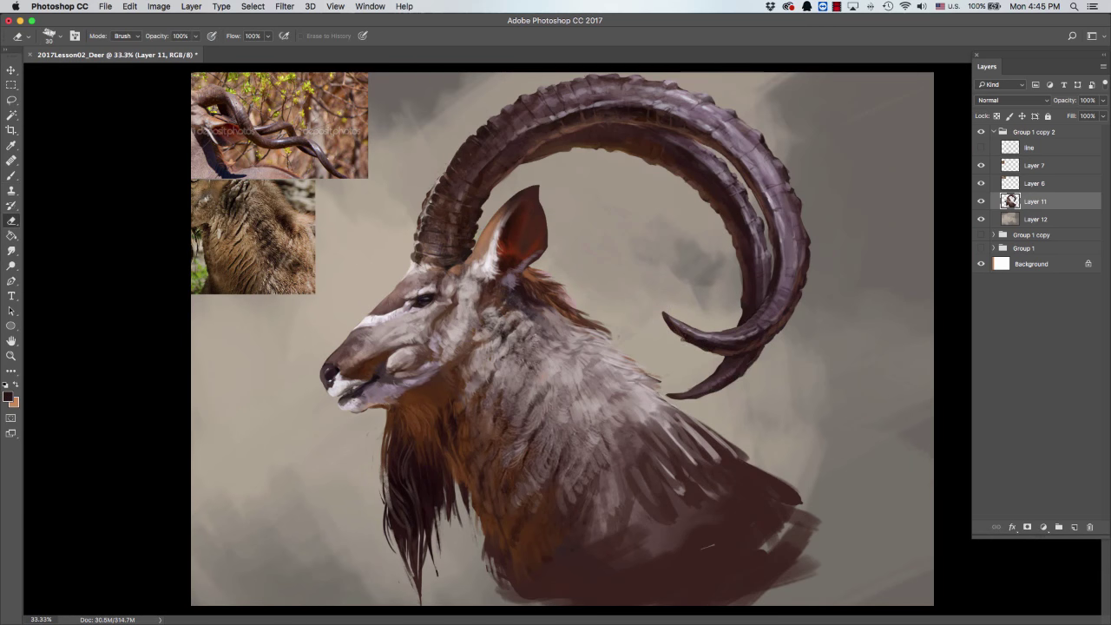
Touch up the fur below the ear base with light tones sampled from it.
key("bracketright")
left_click(487, 283, "alt")
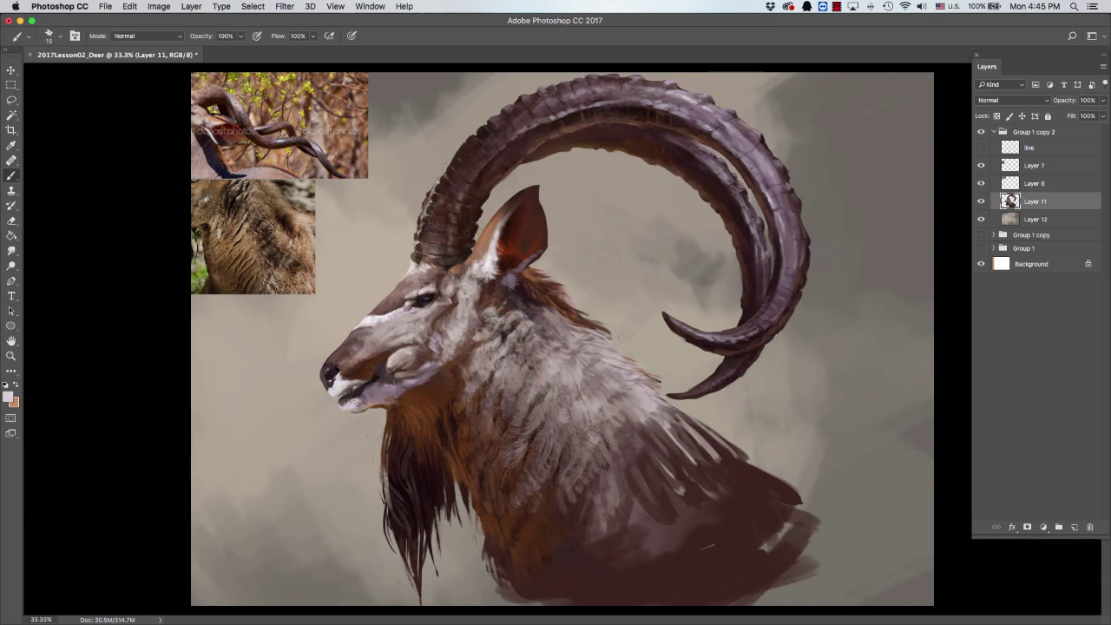
left_click(467, 297, "alt")
Duplicate the Group 1 copy 2 layer group and make Layer 11 in the duplicate active.
left_click(1033, 132)
key("super+j")
left_click(1035, 201)
Paint the transition between the jaw and throat fur with sampled brown and grey tones.
left_click(439, 372, "alt")
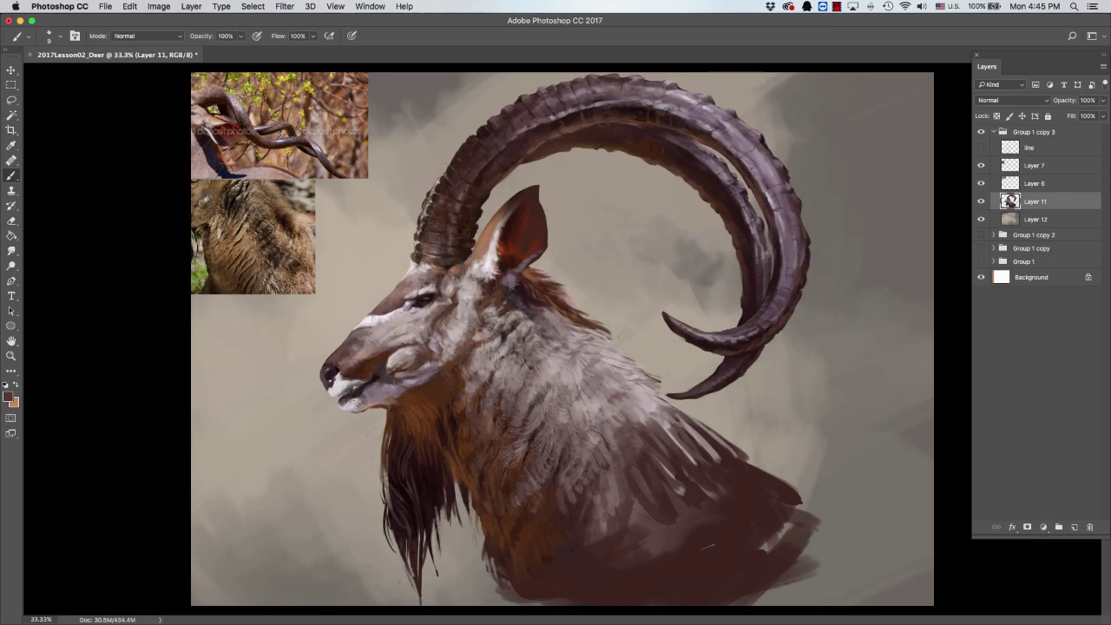
key("super+equal")
left_click(400, 427, "alt")
left_click(410, 394, "alt")
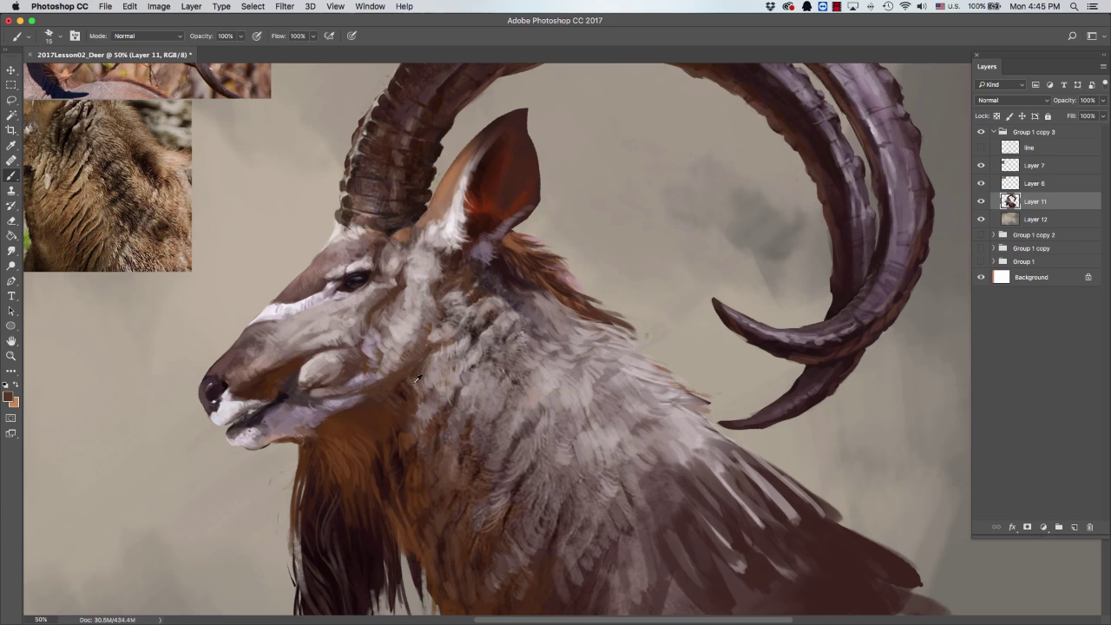
left_click(416, 380, "alt")
left_click(384, 388, "alt")
left_click(366, 396, "alt")
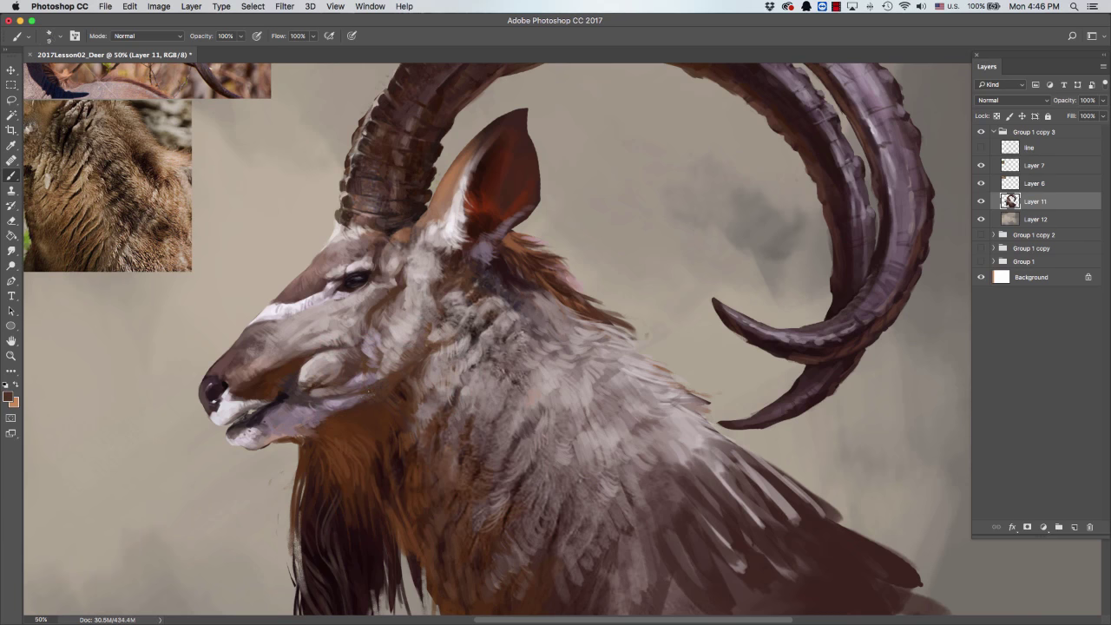
Hide the interface panels and refine the lower jaw, cheek folds and upper beard fur with sampled colours.
left_click(365, 409, "alt")
key("bracketright")
key("Tab")
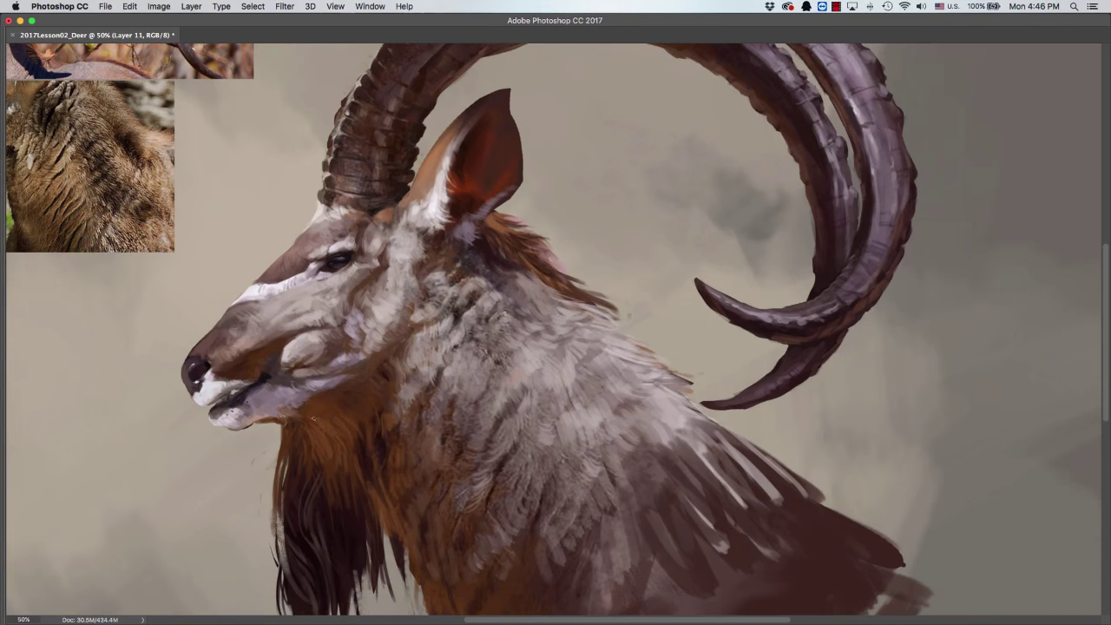
left_click(333, 392)
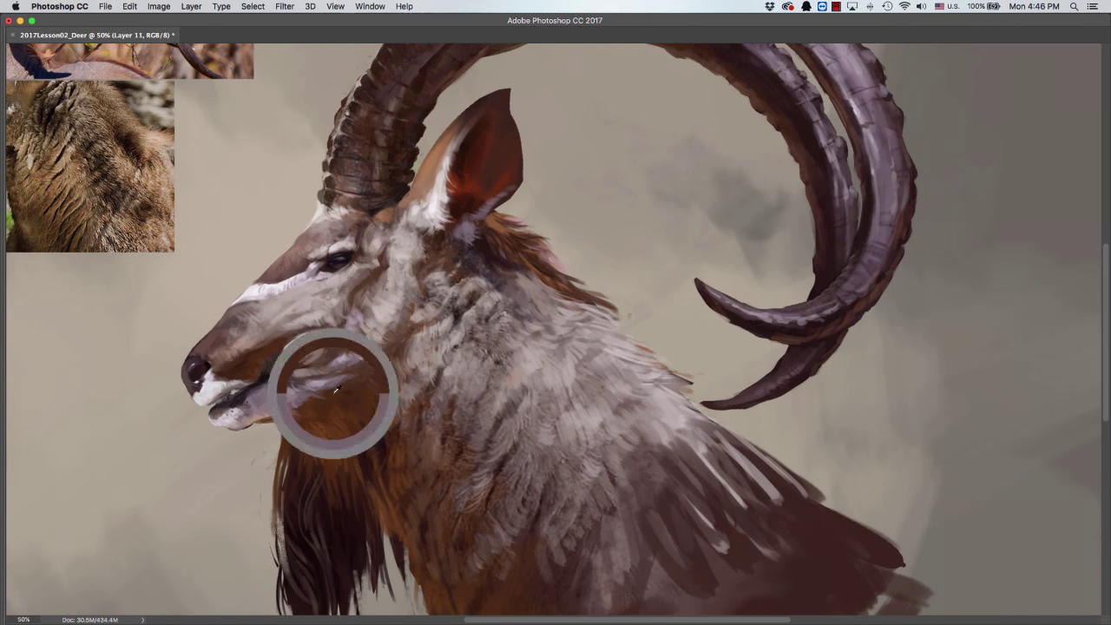
left_click(309, 404, "alt")
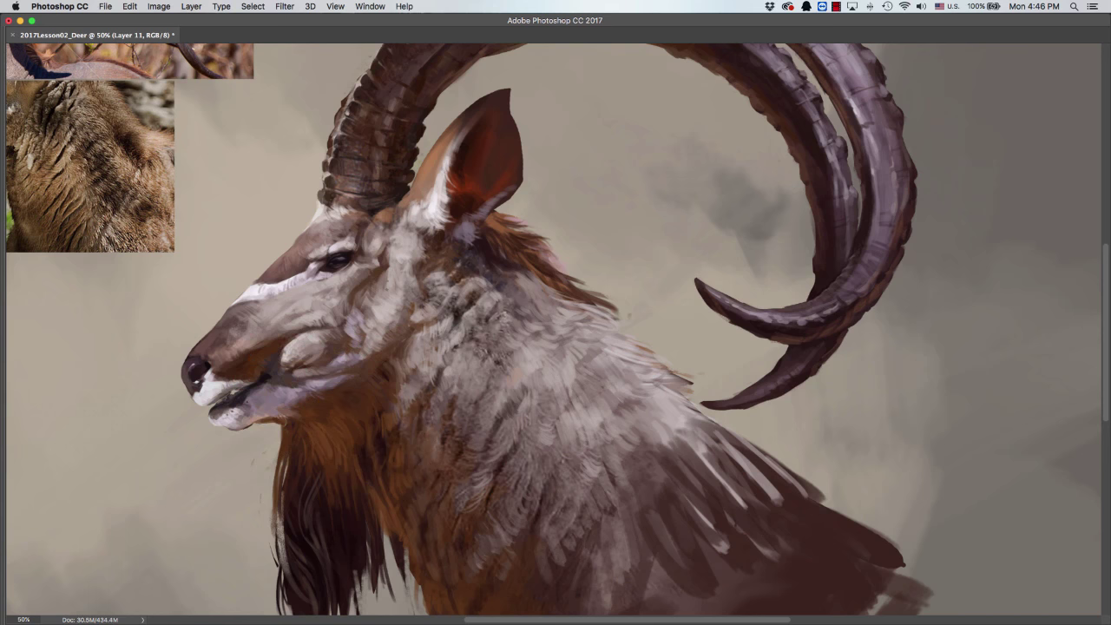
left_click(291, 349)
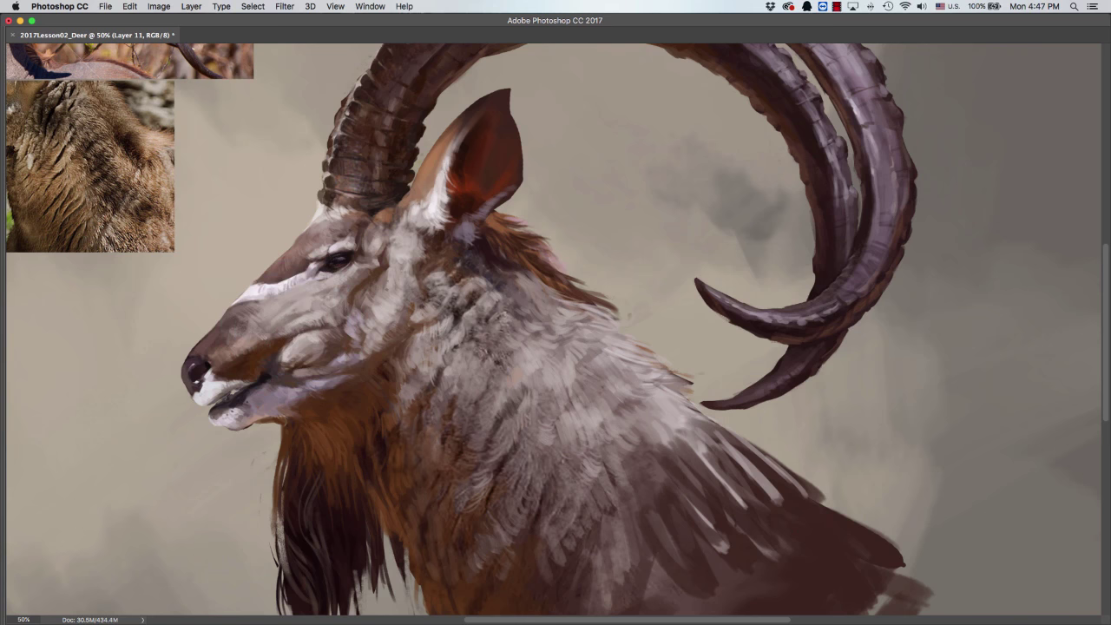
Refine the dark nose and nostril with small strokes.
scroll(273, 330, "down", 3)
scroll(273, 330, "left", 3)
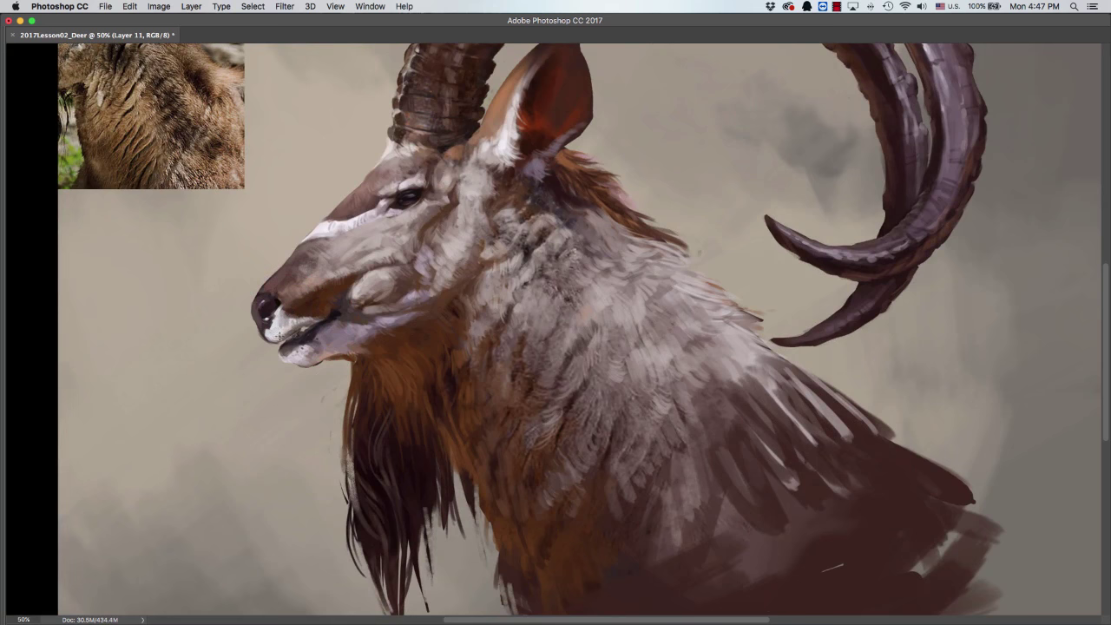
left_click_drag(262, 295, 271, 307)
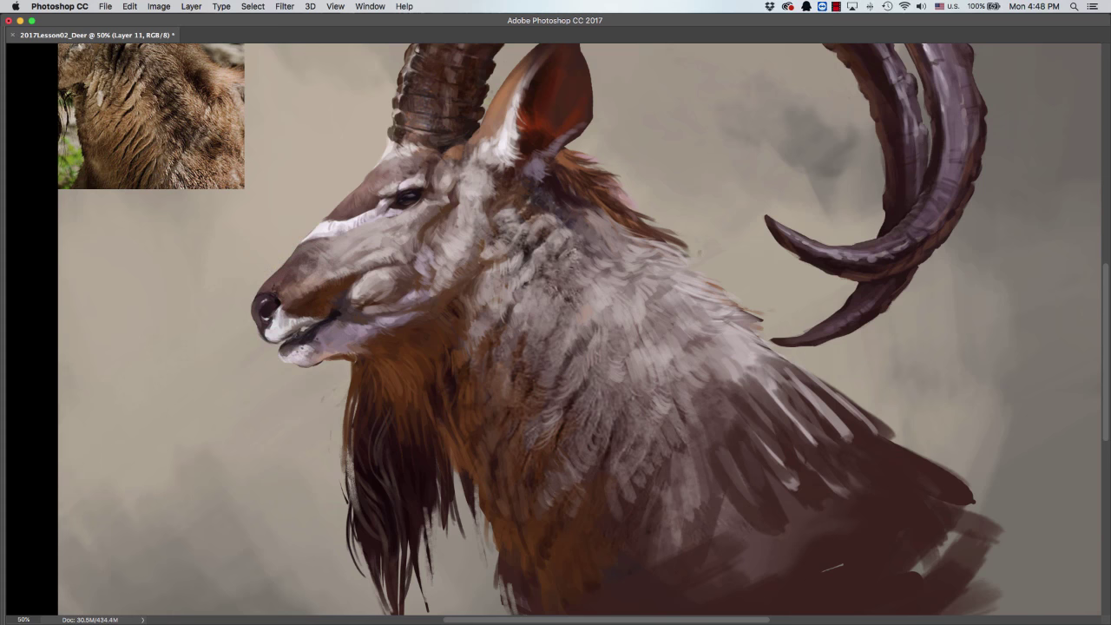
Paint light fur strokes along the muzzle's white stripe and on the brow near the horn base.
left_click_drag(336, 224, 300, 242)
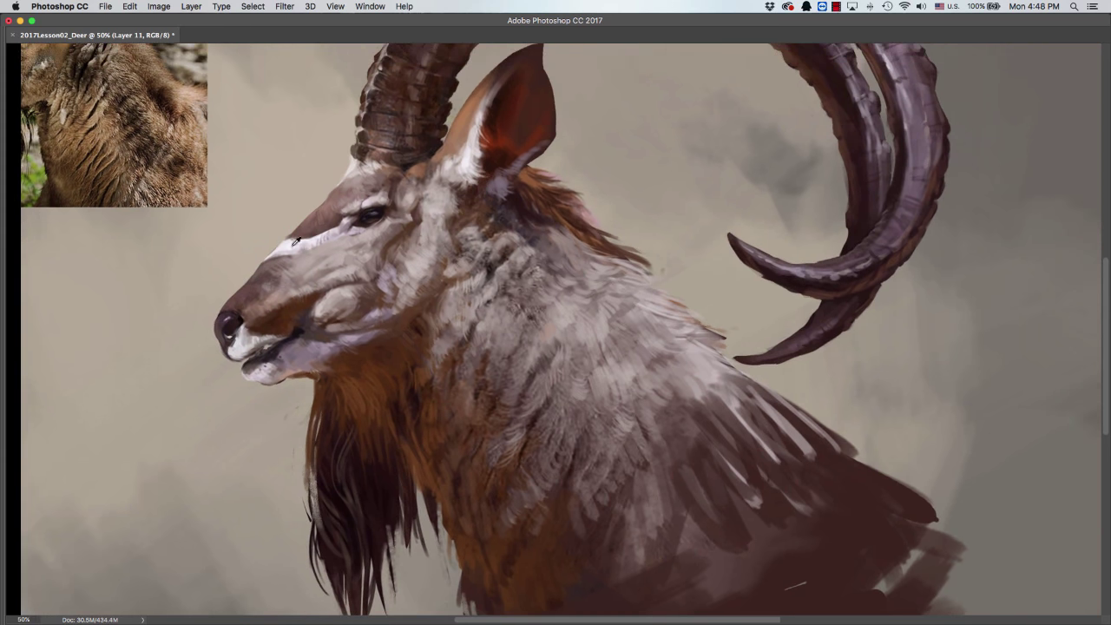
left_click(292, 232)
left_click_drag(566, 164, 554, 157)
left_click(380, 178)
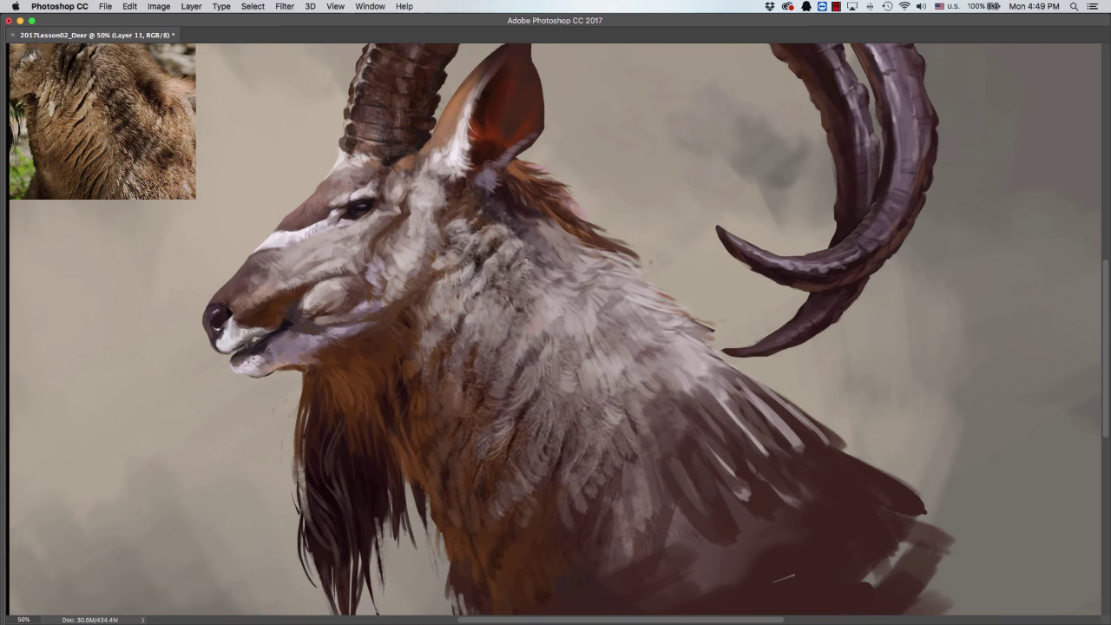
scroll(671, 224, "up", 5)
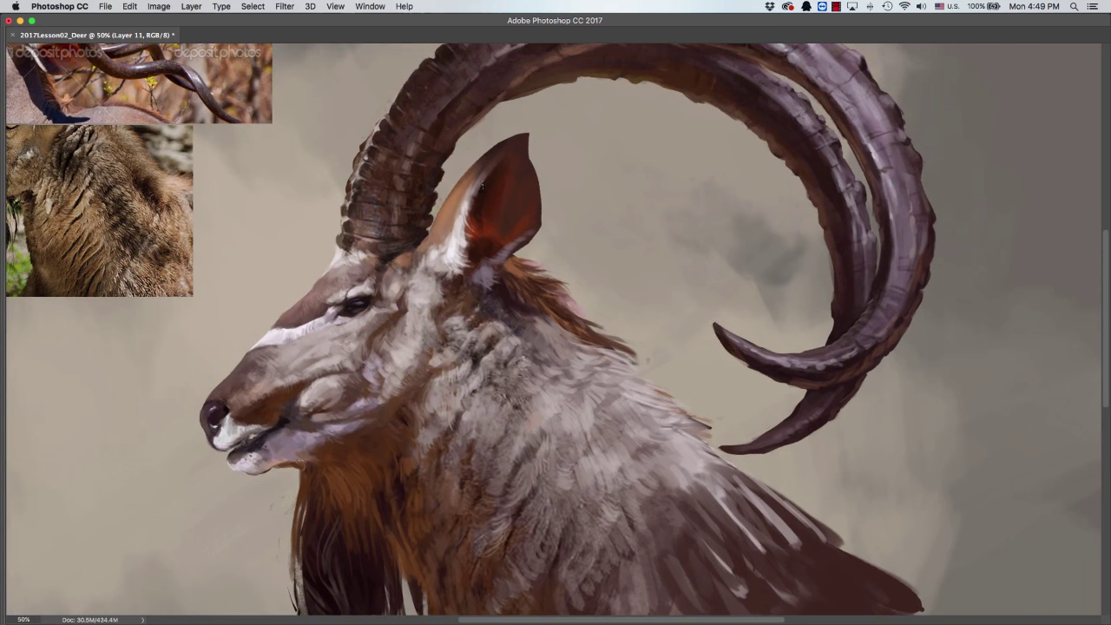
Refine the fur below and behind the eye with small strokes along the upper cheek.
scroll(482, 183, "down", 2)
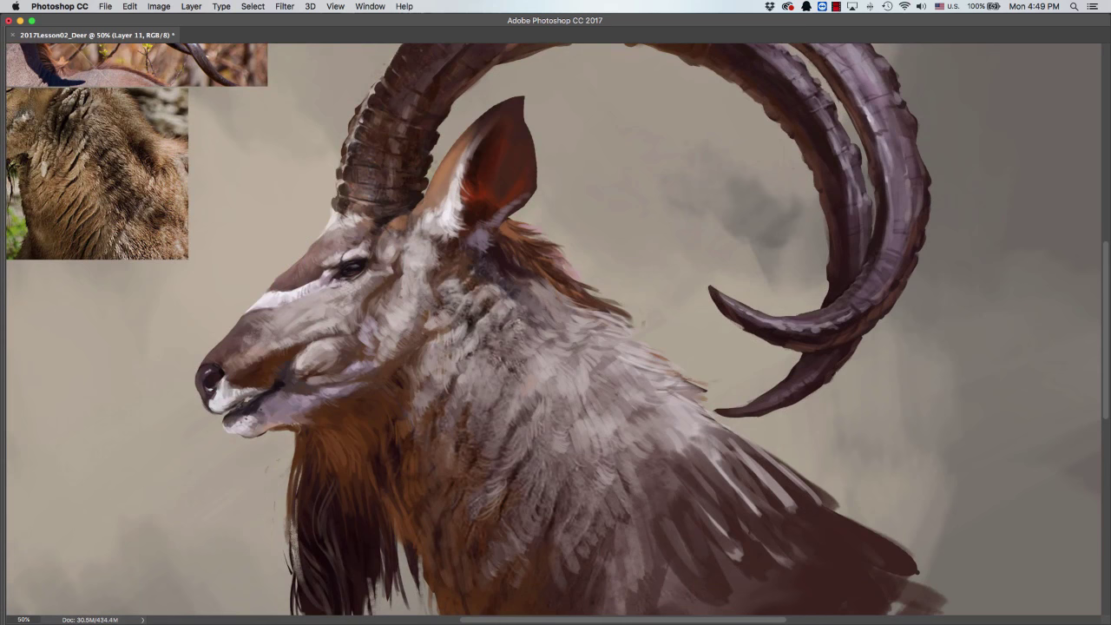
left_click(350, 286)
scroll(375, 226, "down", 2)
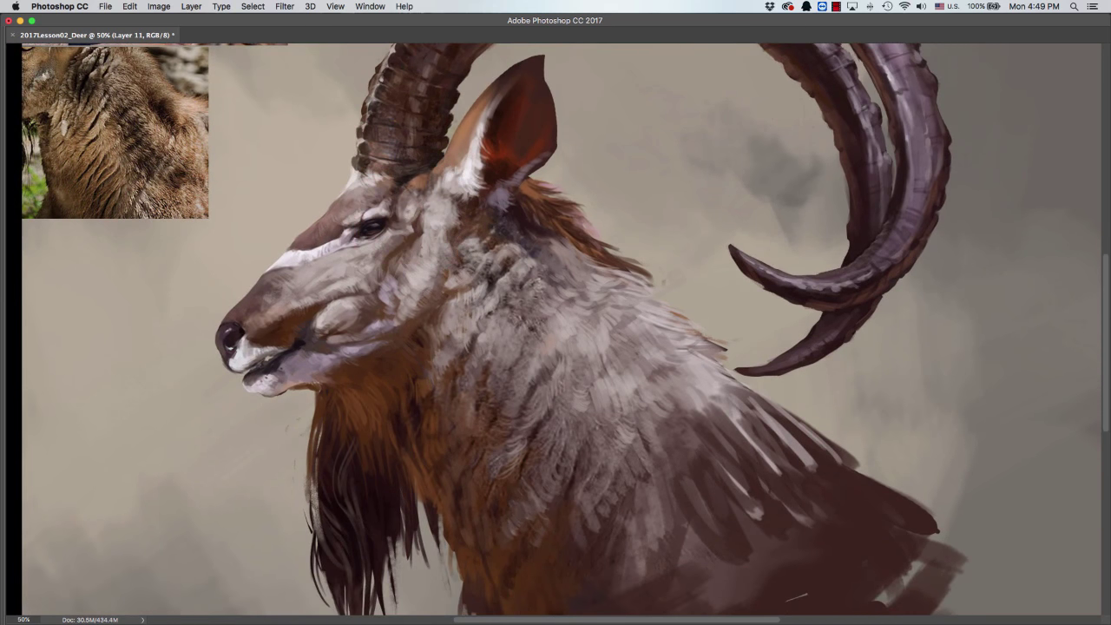
left_click(407, 220)
left_click(418, 211)
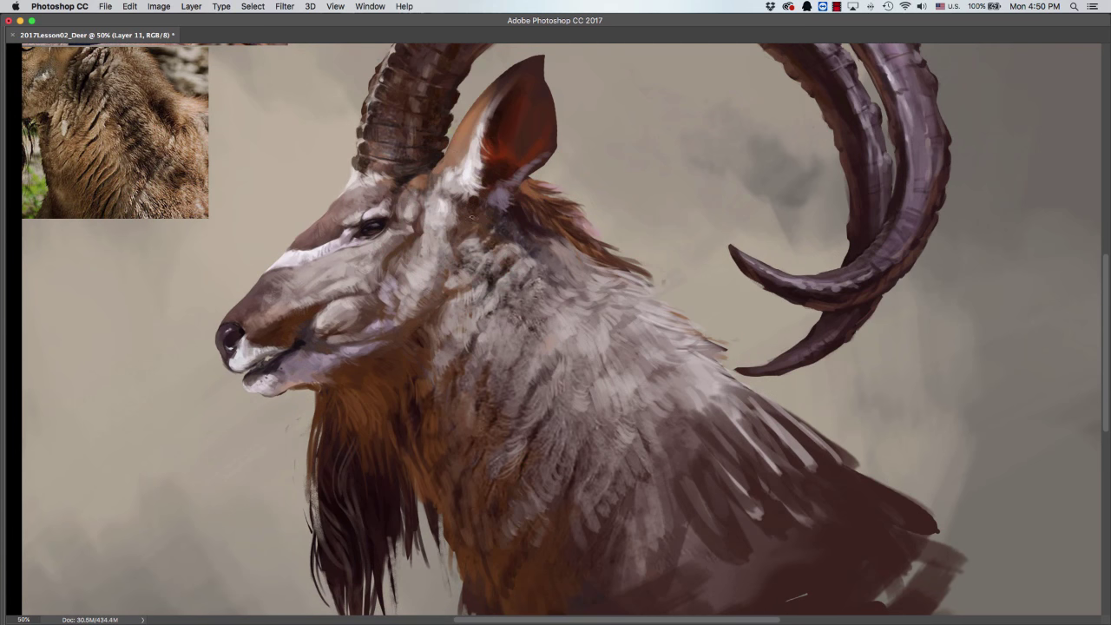
scroll(486, 212, "down", 1)
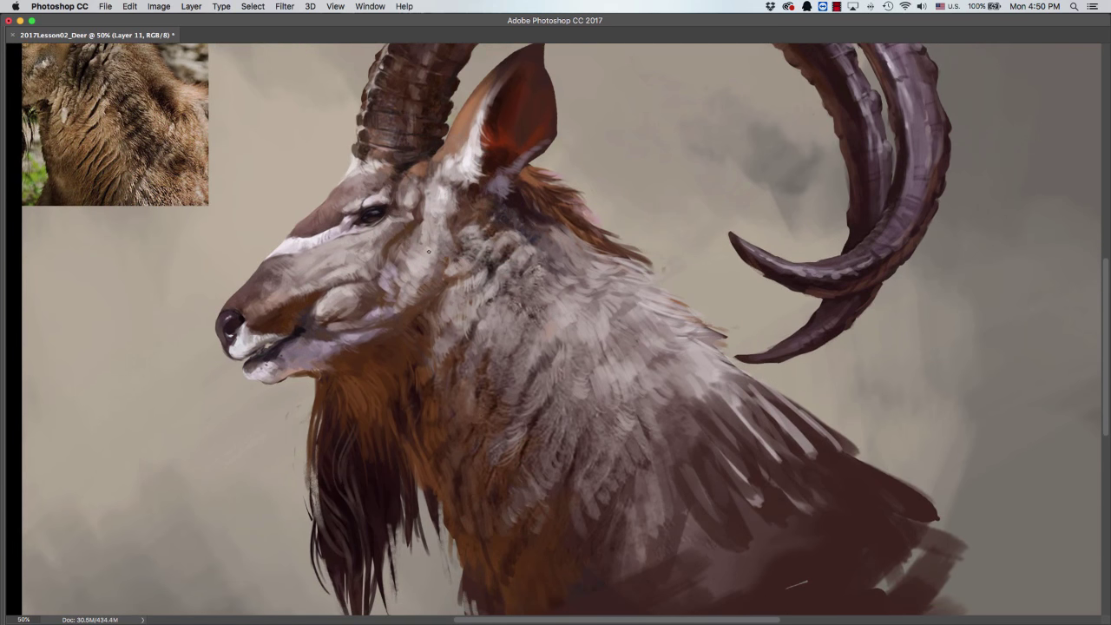
left_click_drag(632, 216, 650, 165)
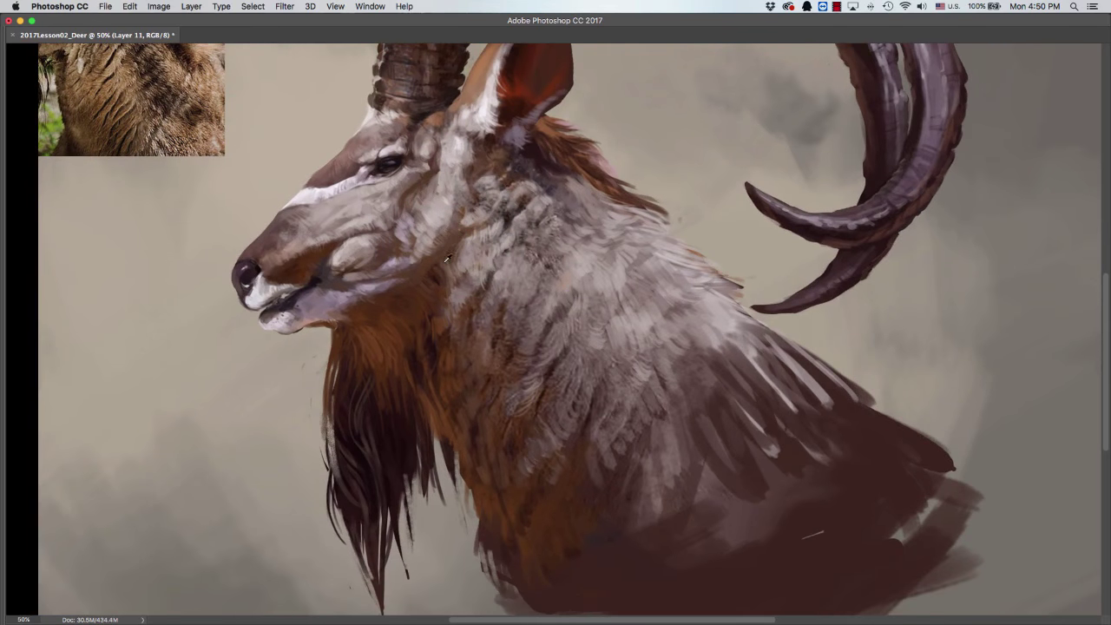
Blend the fur on the muzzle and cheek using colours sampled from the surrounding fur.
left_click_drag(473, 258, 468, 288)
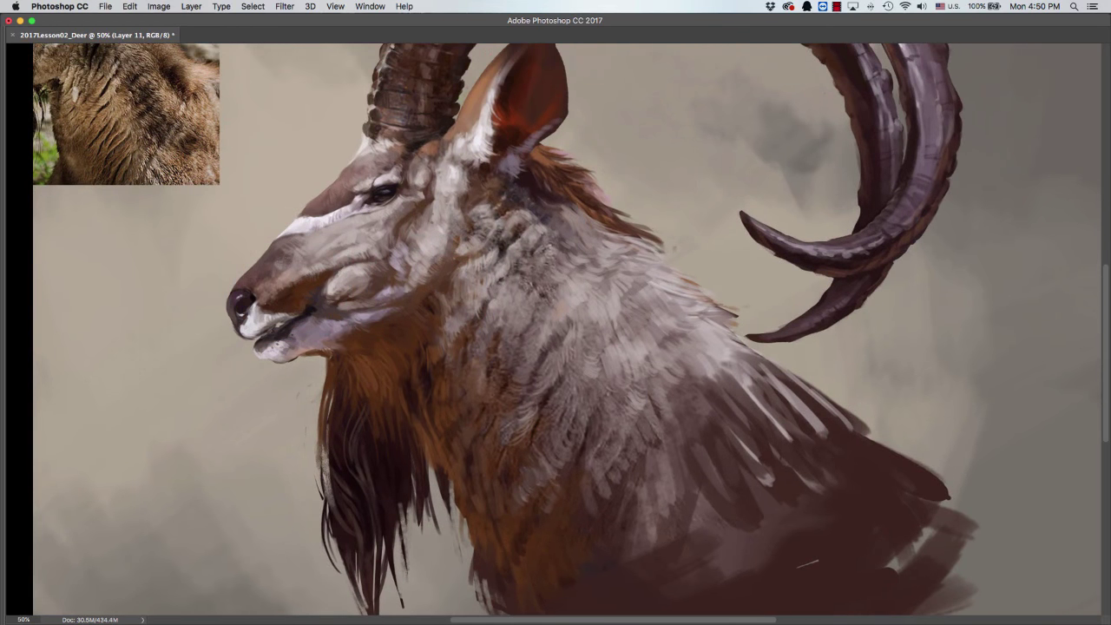
left_click(289, 297, "alt")
scroll(376, 224, "down", 1)
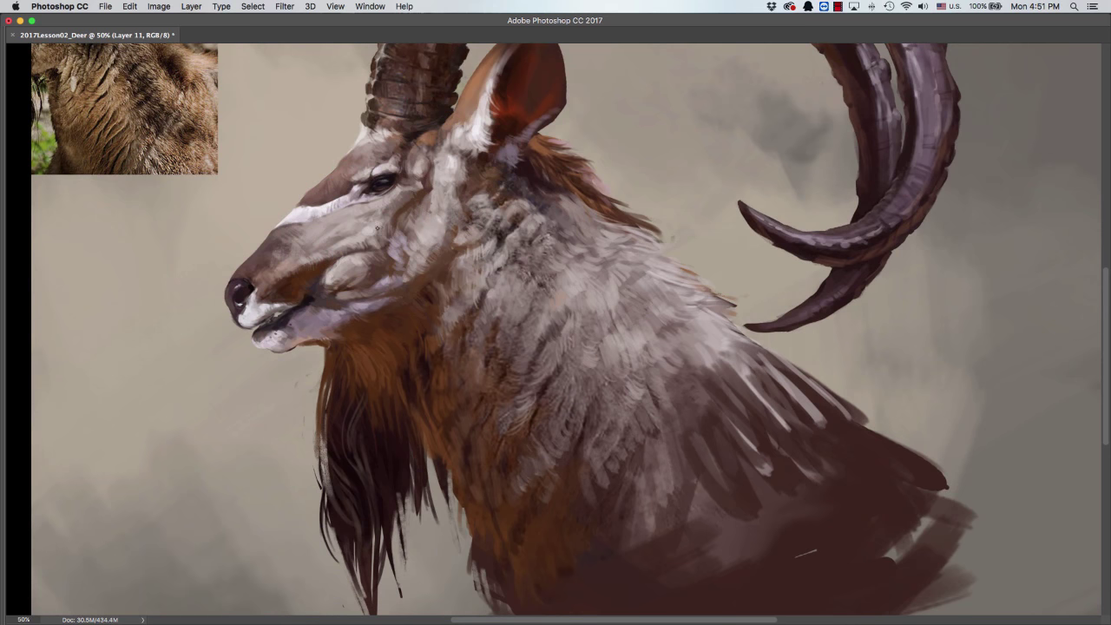
left_click(380, 242, "alt")
left_click(438, 217)
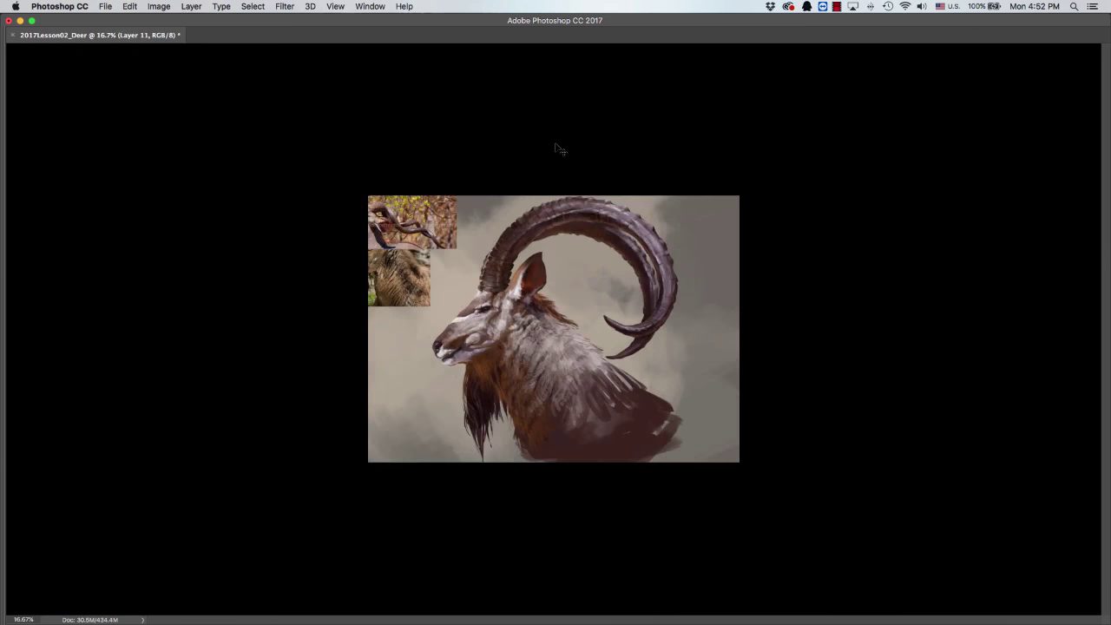
left_click(561, 150, "alt")
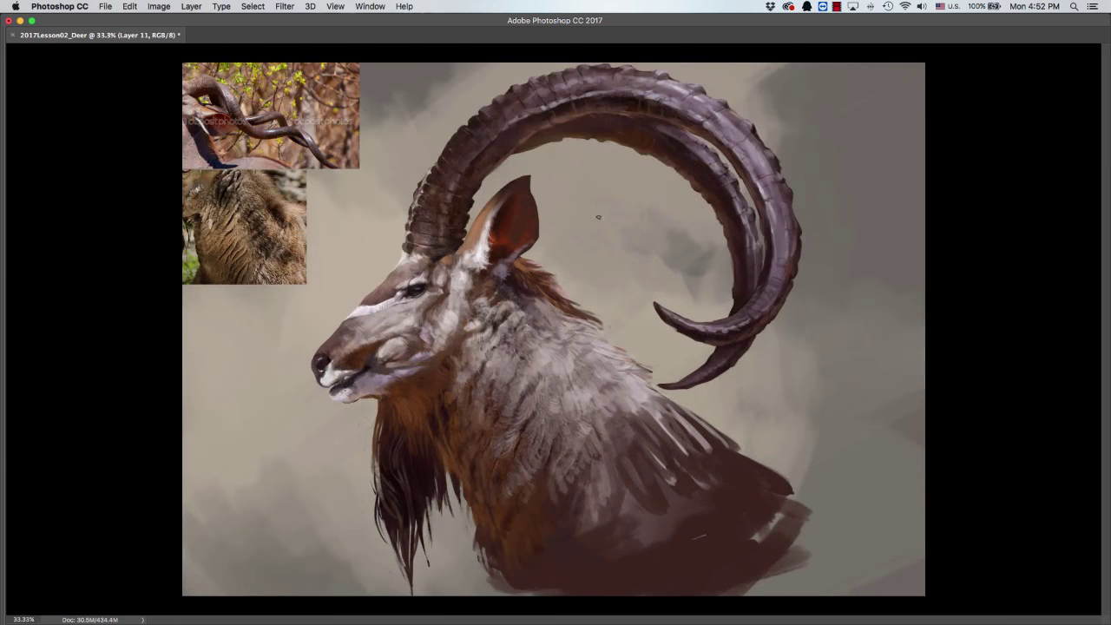
key("super+equal")
scroll(556, 330, "down", 3)
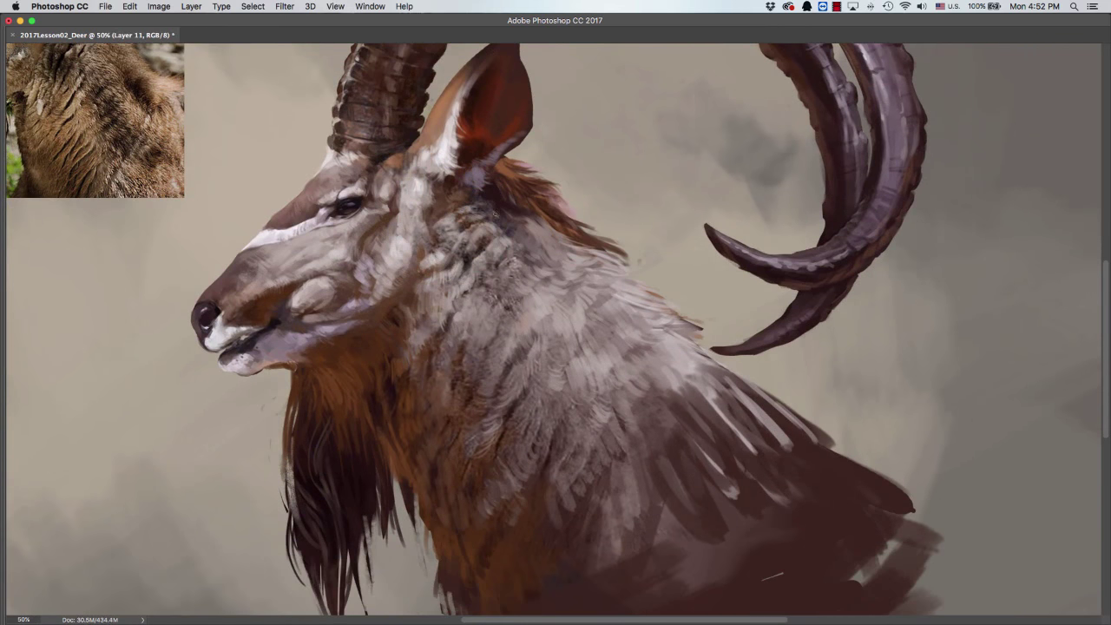
Touch up the neck fur behind the cheek and the orange-brown fur at the top of the beard.
scroll(496, 211, "down", 3)
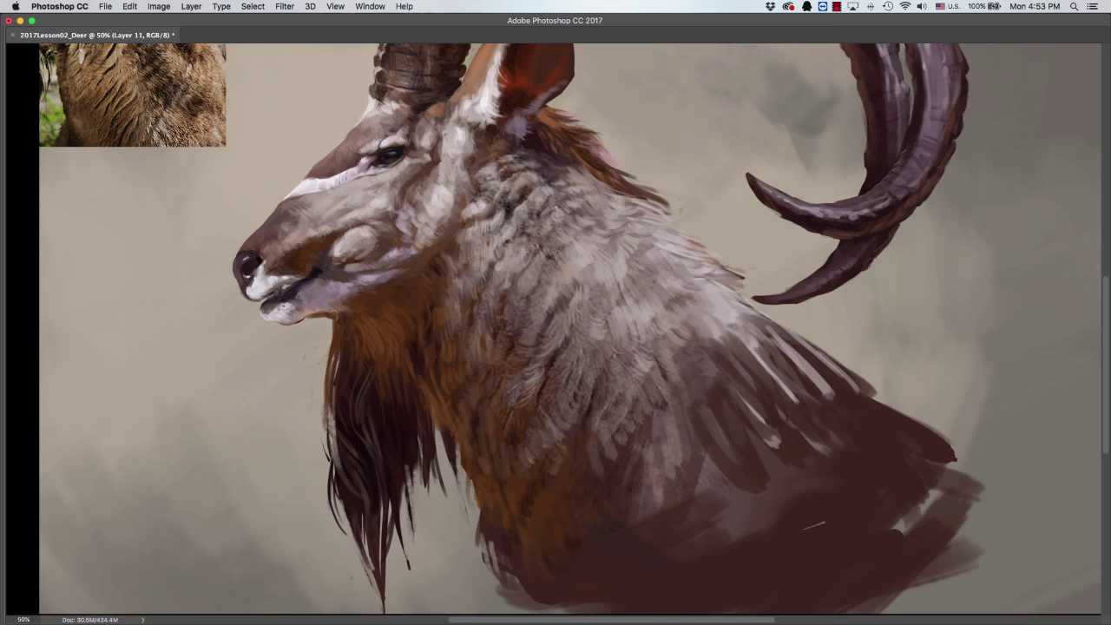
scroll(589, 228, "down", 2)
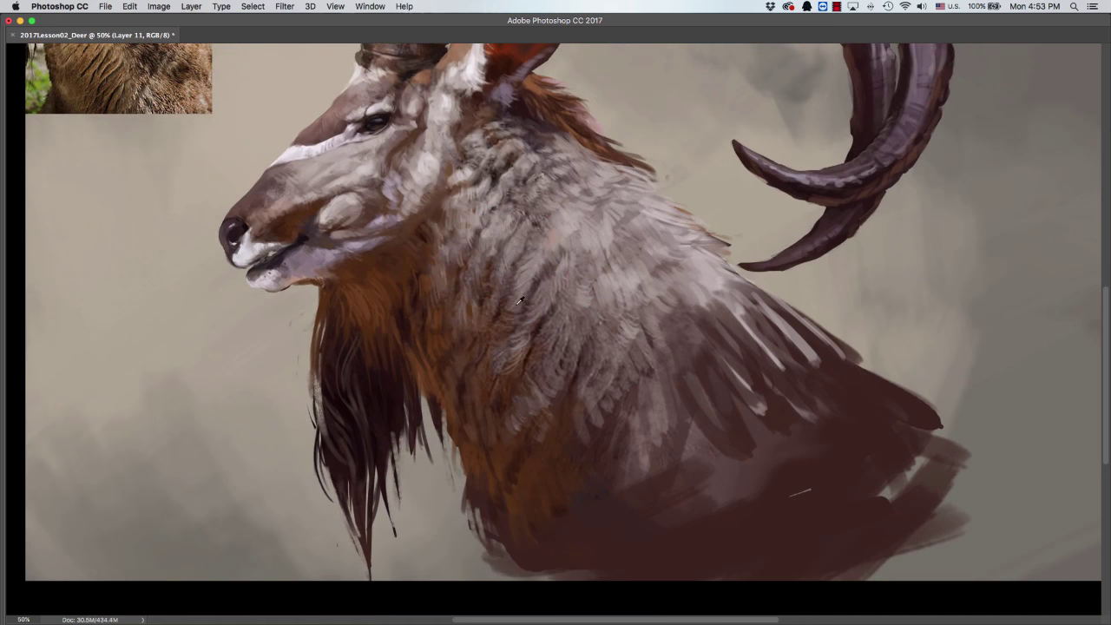
left_click(456, 174)
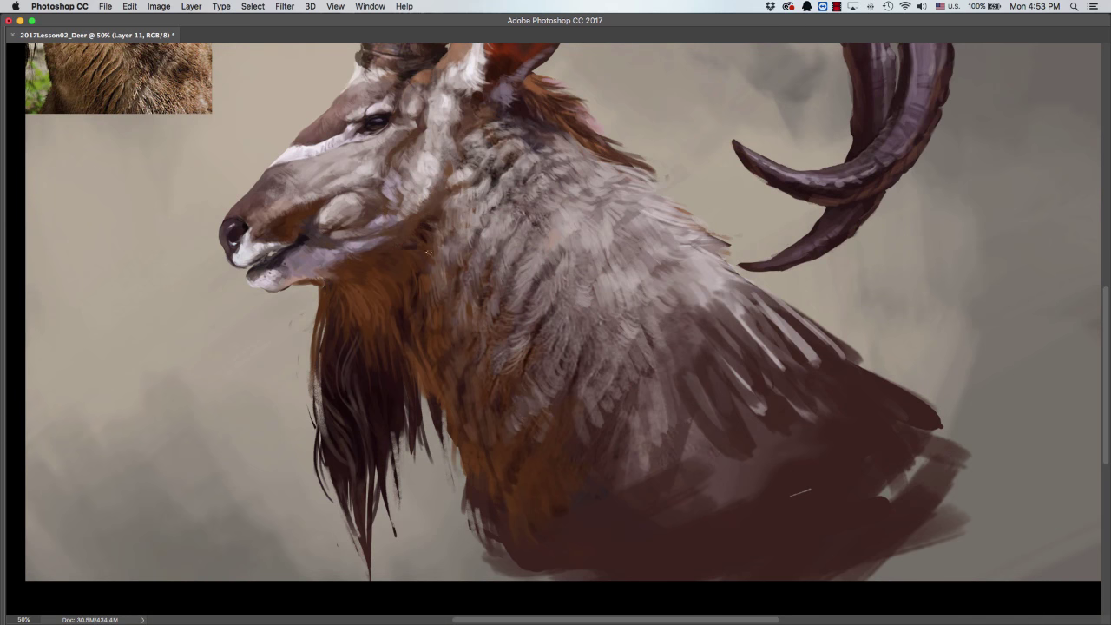
left_click(388, 278)
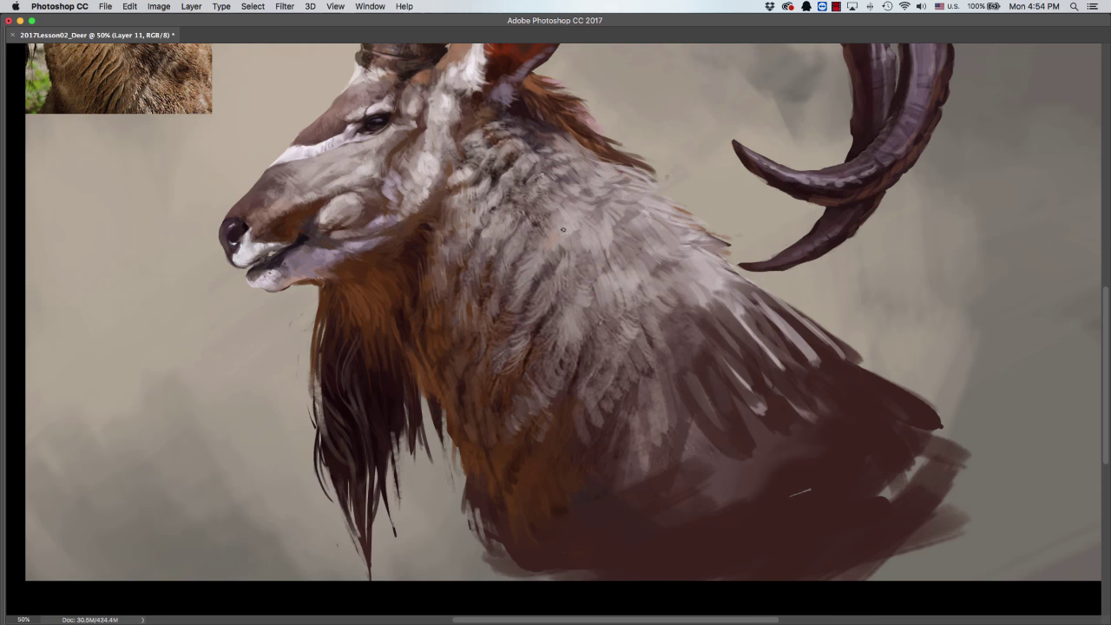
Soften the pale shoulder fur with broad strokes and refine the darker neck fur below the ear.
left_click_drag(580, 260, 551, 360)
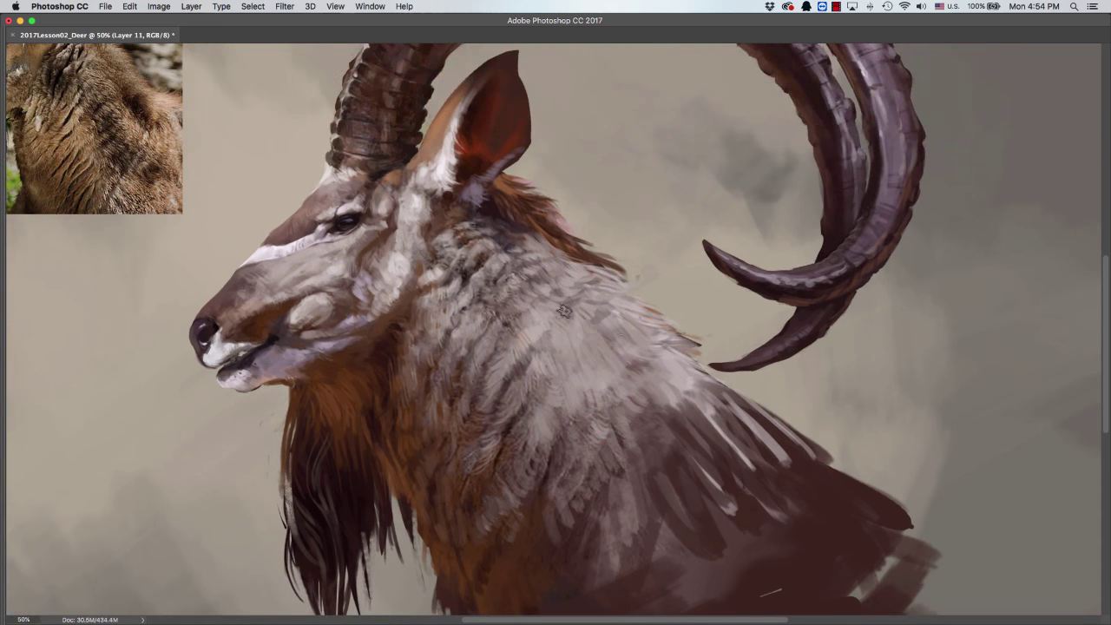
left_click_drag(598, 390, 643, 468)
left_click_drag(664, 399, 703, 452)
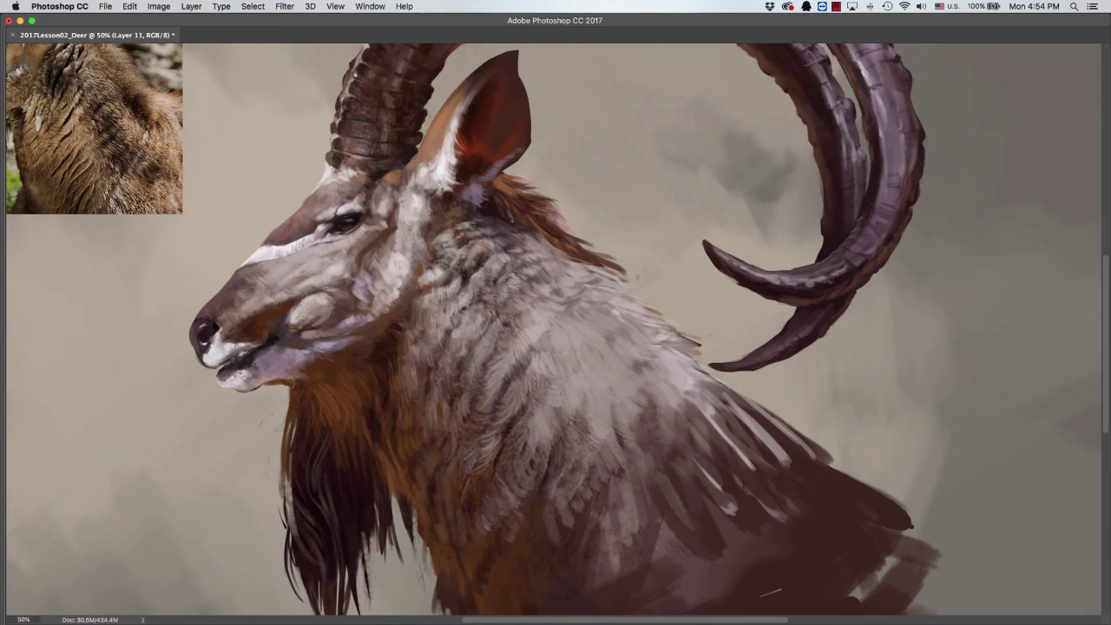
mouse_move(494, 216)
left_mouse_down()
mouse_move(509, 219)
mouse_move(459, 236)
left_mouse_up()
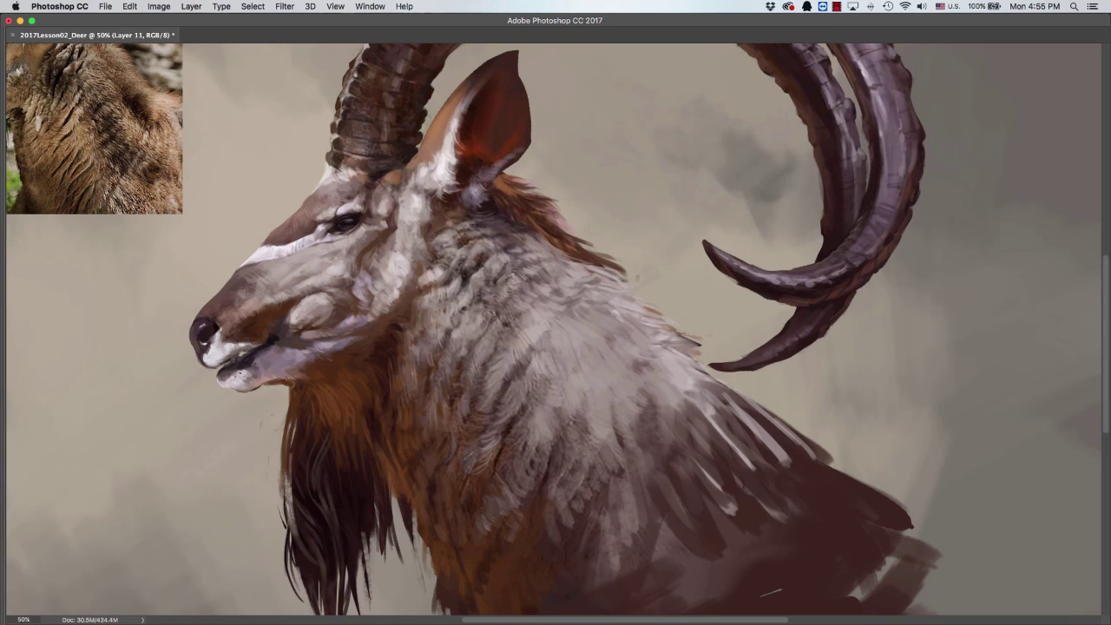
scroll(602, 90, "down", 2)
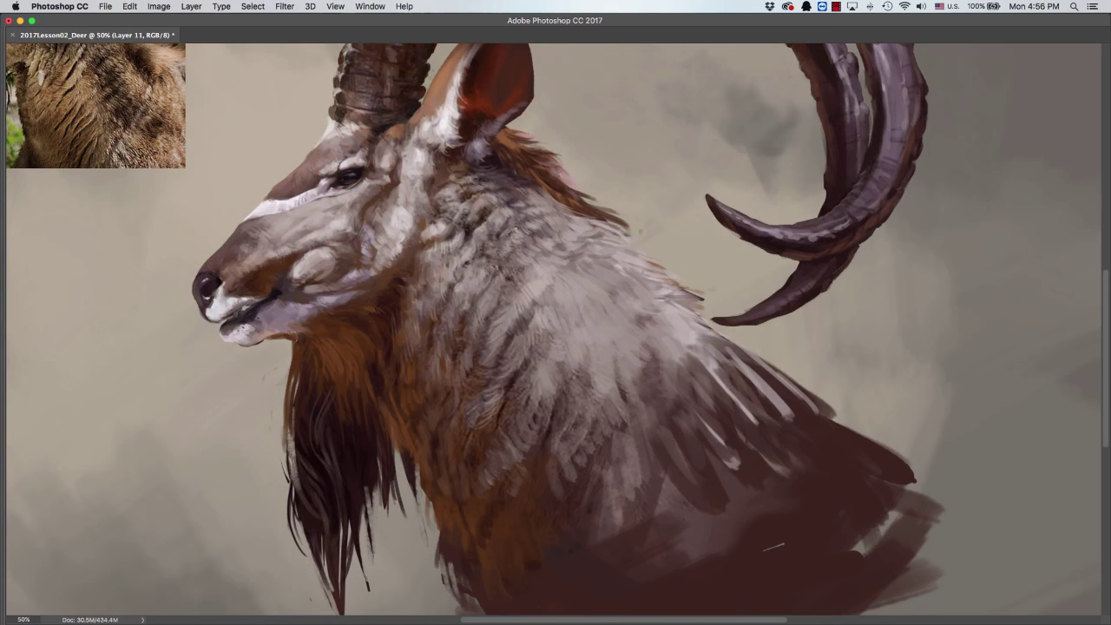
Undo the last stroke and paint short light fur strokes on the forehead and around the horn base.
left_click_drag(364, 261, 374, 269)
left_click_drag(617, 131, 552, 230)
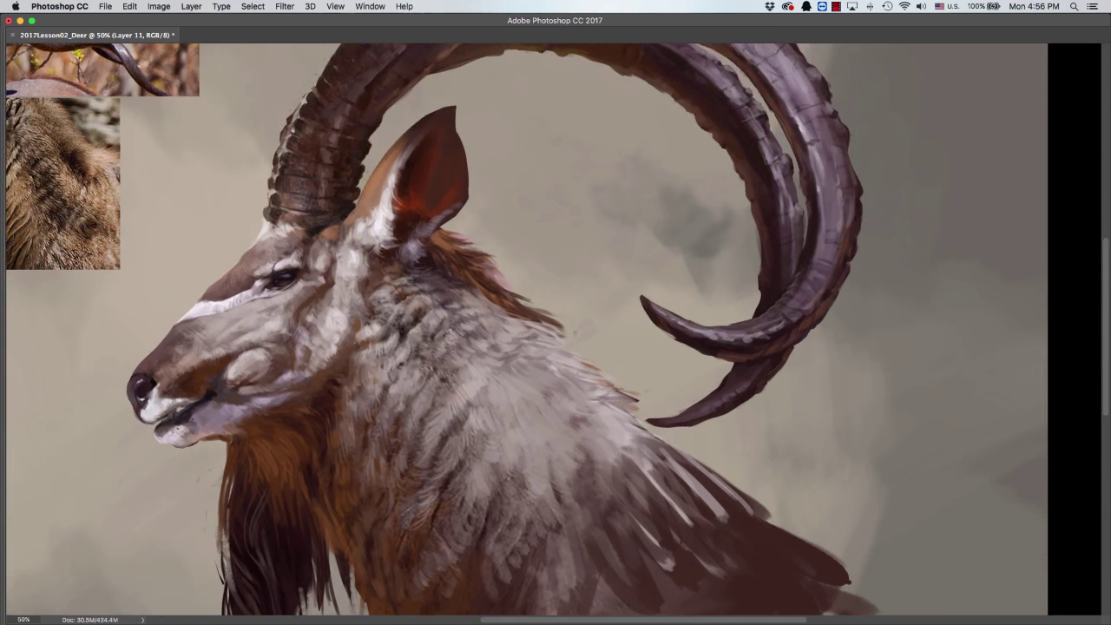
key("super+z")
left_click_drag(263, 243, 265, 218)
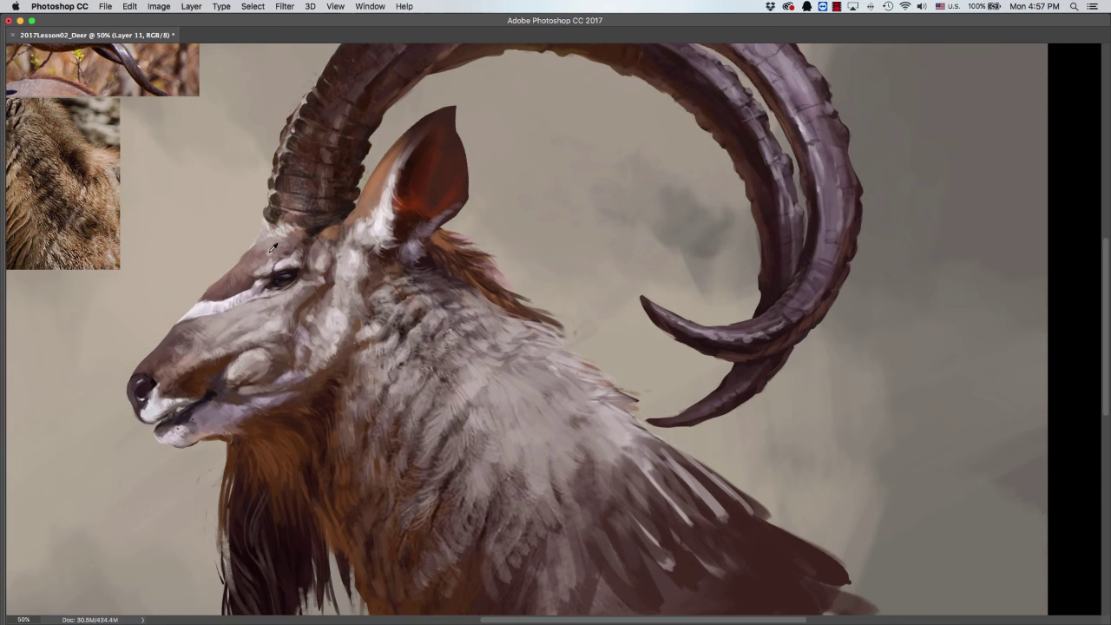
scroll(273, 248, "down", 2)
left_click_drag(303, 176, 293, 177)
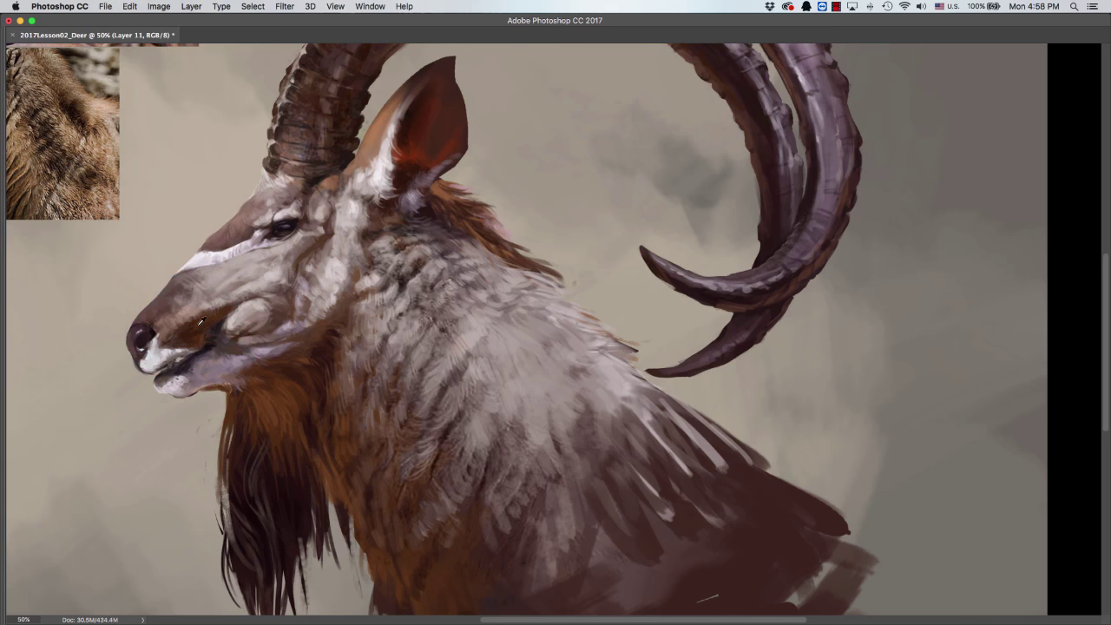
Lighten and round the rounded fold of the cheek behind the mouth corner with soft strokes.
key("Tab")
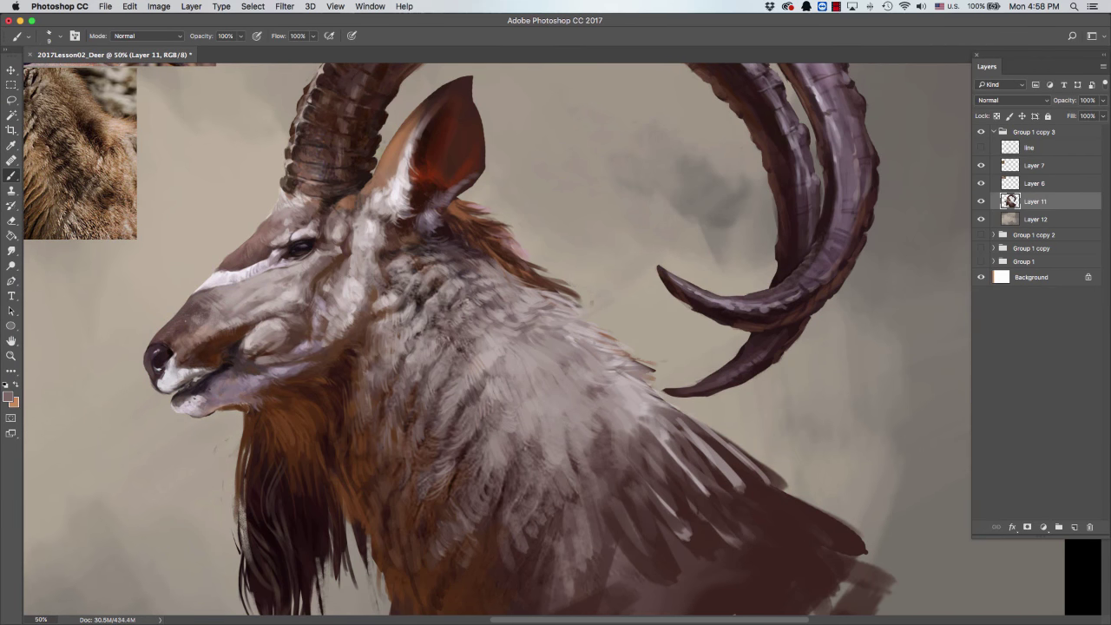
key("Tab")
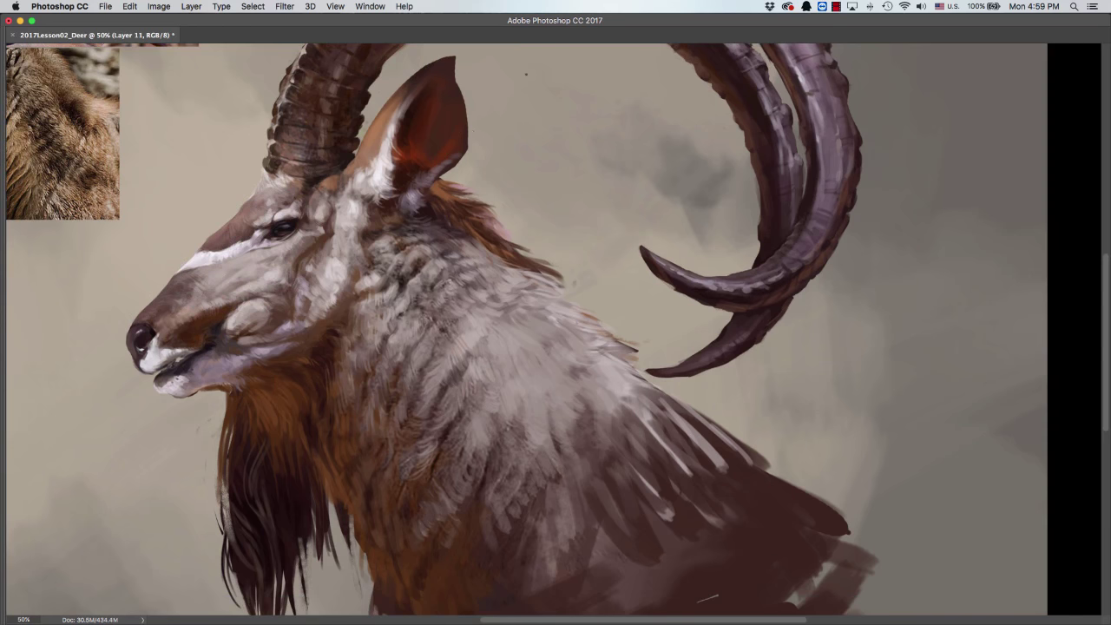
key("super+minus")
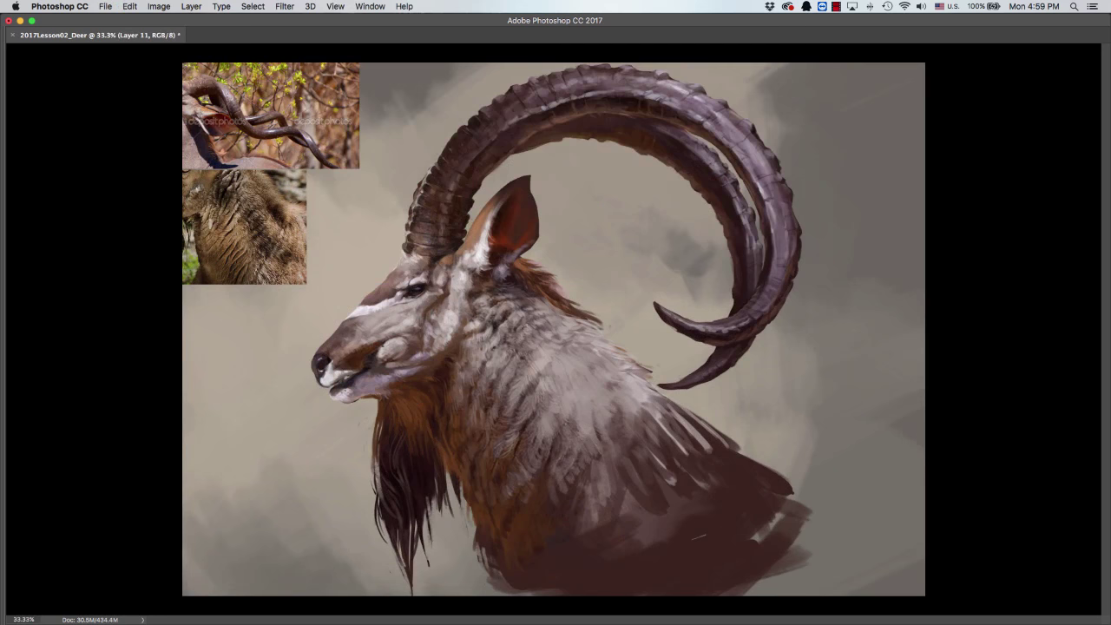
key("super+plus")
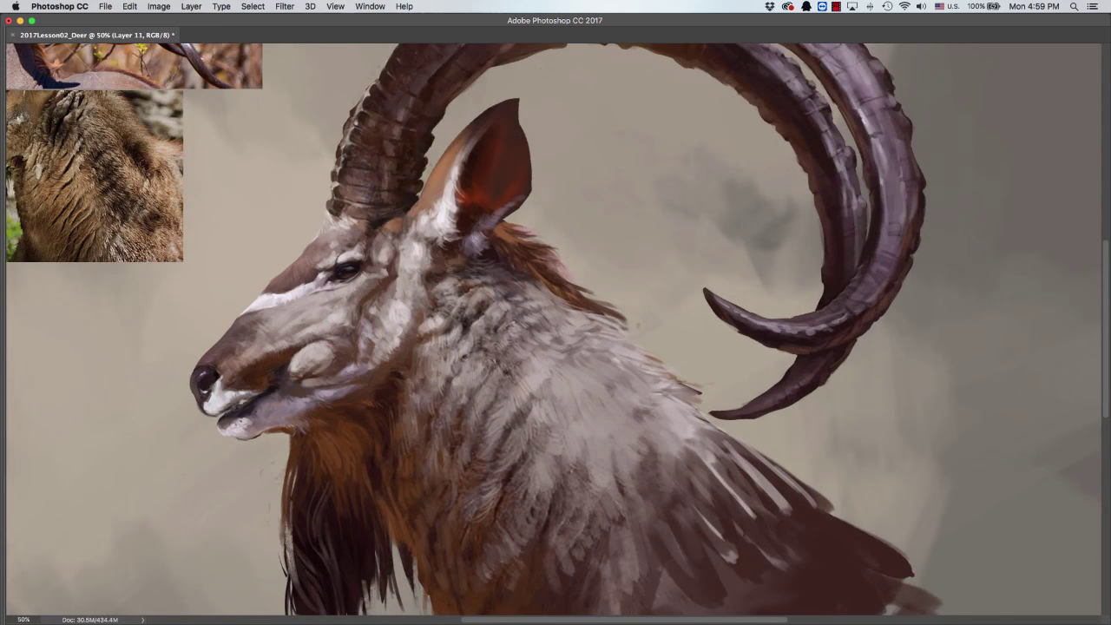
left_click(343, 345)
key("super+minus")
key("super+minus")
key("super+equal")
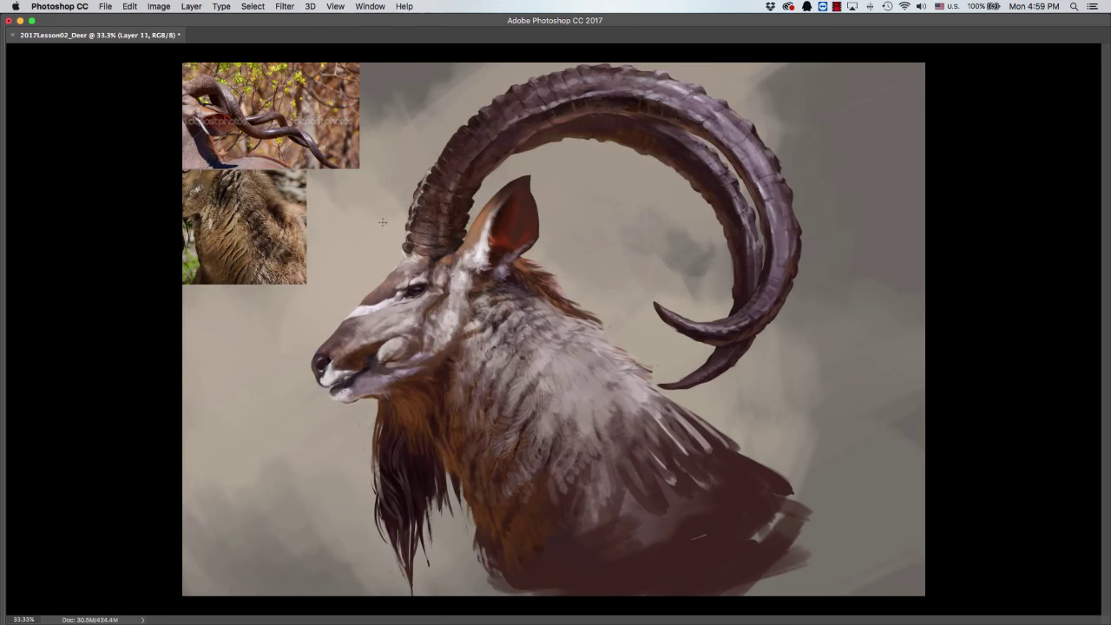
left_click(389, 363)
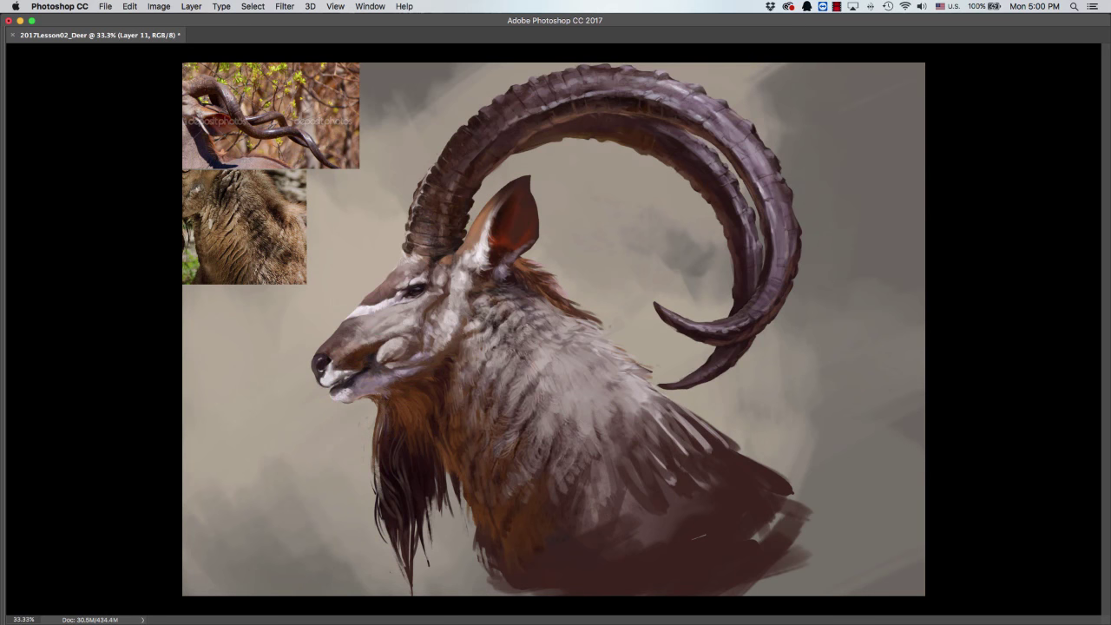
Touch up the beard and block in the shoulder and back with broad pinkish-brown strokes over the dark fur.
left_click_drag(385, 428, 387, 453)
mouse_move(557, 300)
left_mouse_down()
mouse_move(620, 353)
mouse_move(674, 432)
mouse_move(646, 473)
left_mouse_up()
left_click_drag(691, 417, 607, 499)
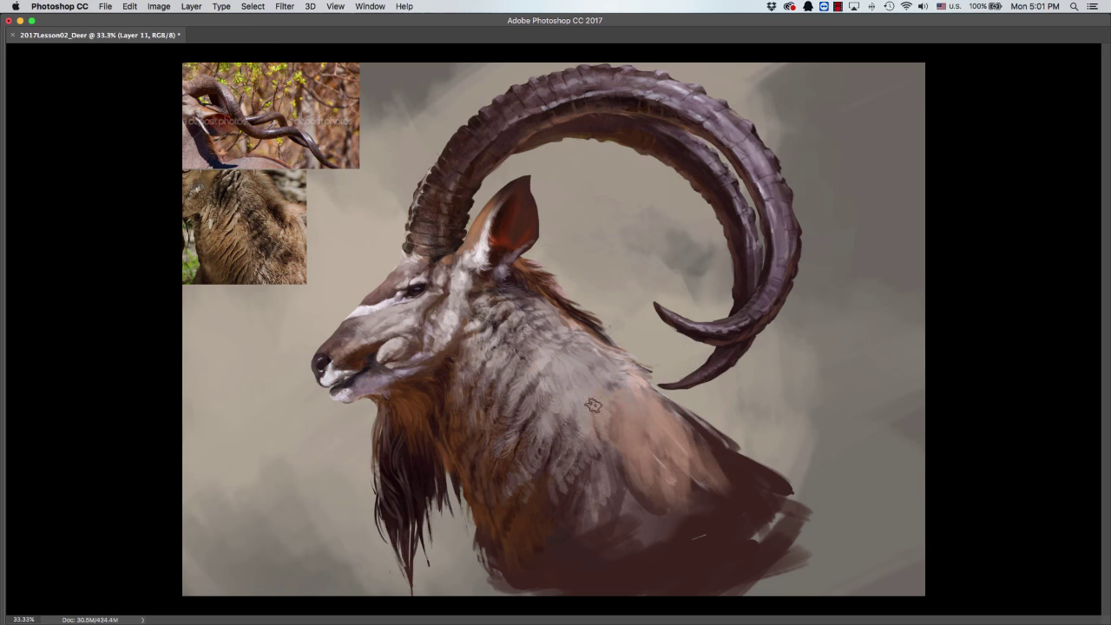
mouse_move(603, 428)
left_mouse_down()
mouse_move(618, 491)
mouse_move(608, 386)
mouse_move(603, 460)
mouse_move(590, 434)
mouse_move(627, 514)
mouse_move(693, 545)
left_mouse_up()
left_click_drag(708, 465, 670, 535)
mouse_move(734, 408)
left_mouse_down()
mouse_move(731, 491)
mouse_move(705, 543)
left_mouse_up()
left_click_drag(722, 501, 690, 564)
mouse_move(599, 465)
left_mouse_down()
mouse_move(583, 438)
mouse_move(555, 465)
left_mouse_up()
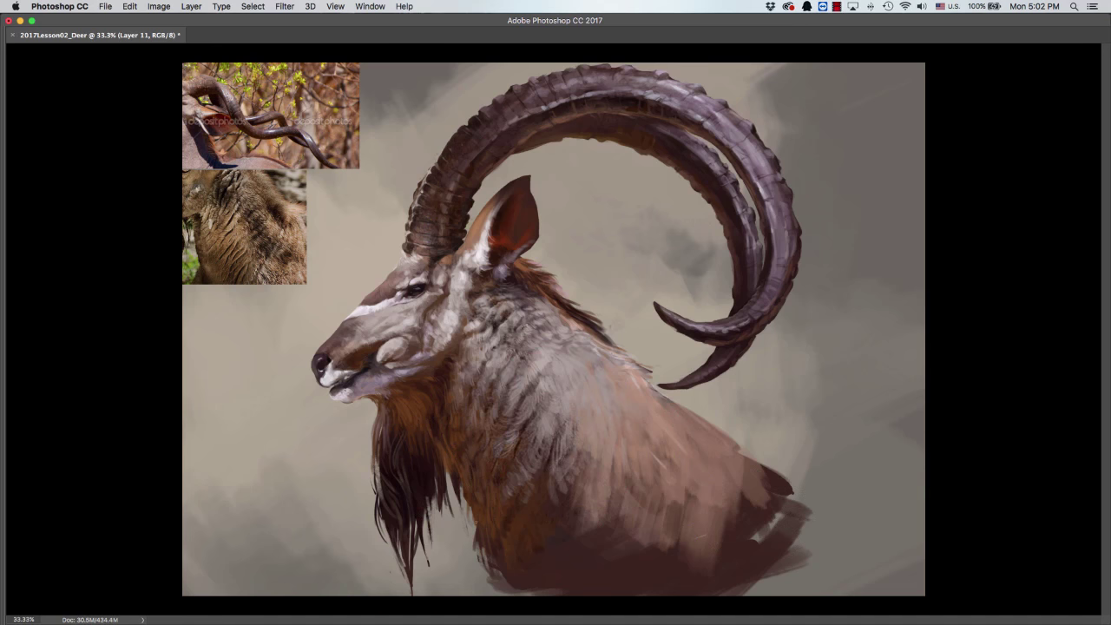
Paint downward brown and orange fur strokes on the lower chest and the neck above it.
left_click_drag(479, 525, 478, 573)
left_click_drag(500, 530, 497, 573)
left_click_drag(533, 533, 530, 584)
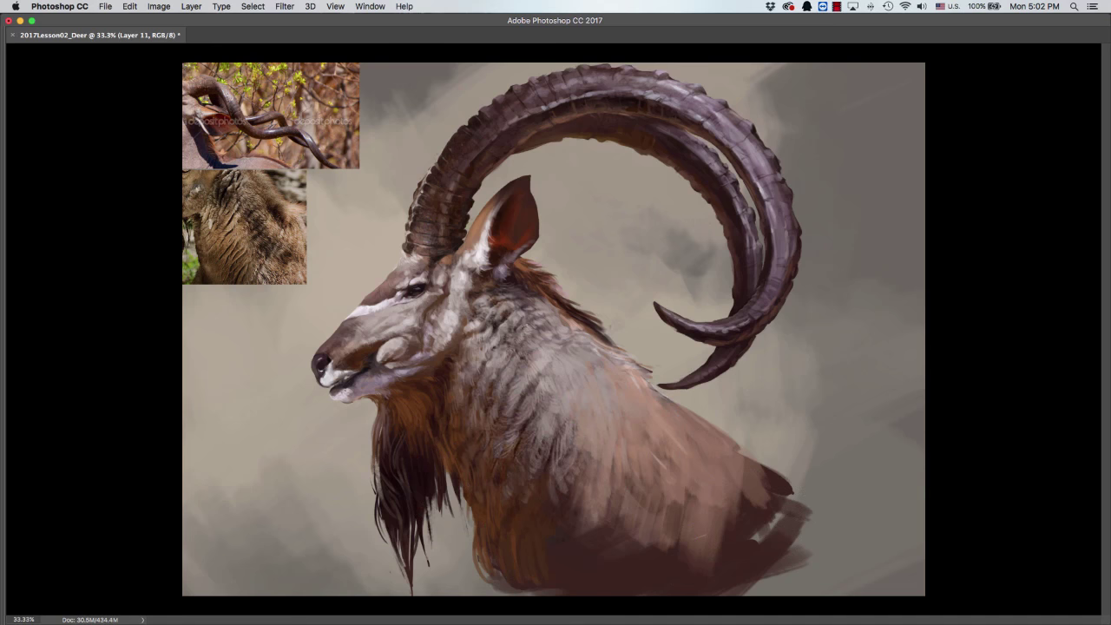
left_click_drag(528, 443, 525, 475)
mouse_move(524, 462)
left_mouse_down()
mouse_move(519, 492)
mouse_move(547, 495)
left_mouse_up()
left_click_drag(539, 491, 537, 517)
key("super+equal")
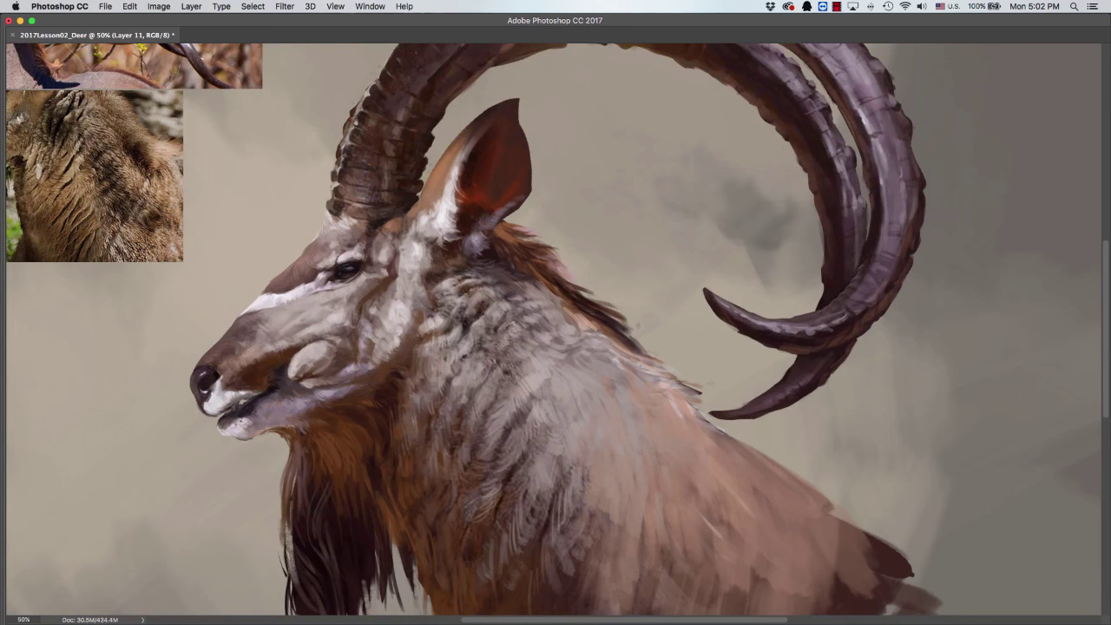
key("super+minus")
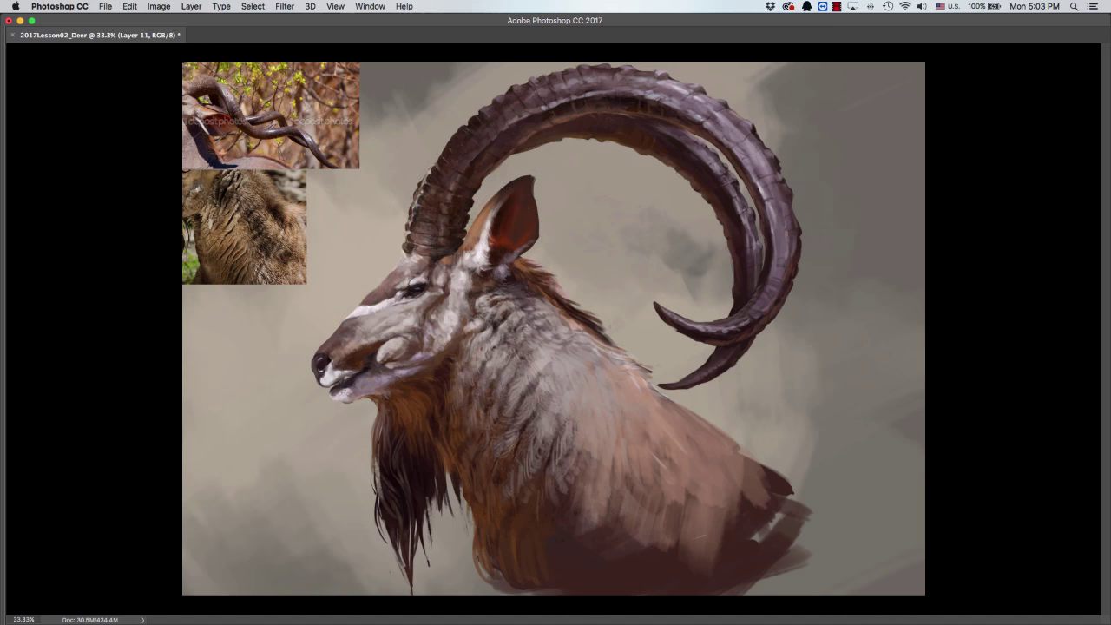
Round off the ear's tip and outer edge, and refine the reddish-brown shading inside the ear.
left_click_drag(540, 230, 537, 189)
key("super+equal")
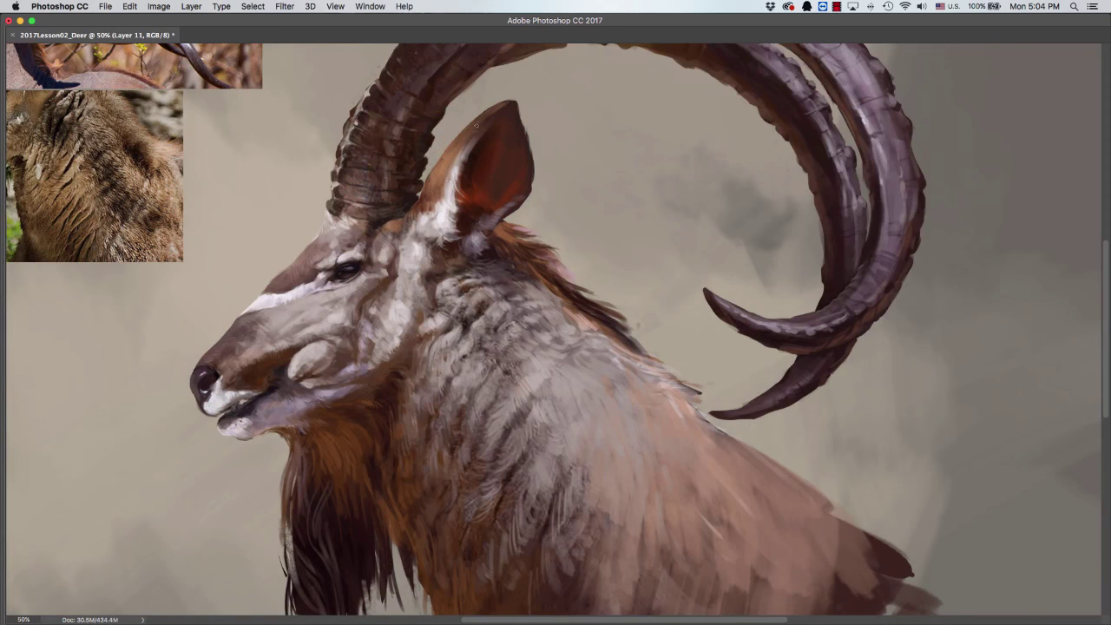
left_click(516, 107)
left_click(484, 210)
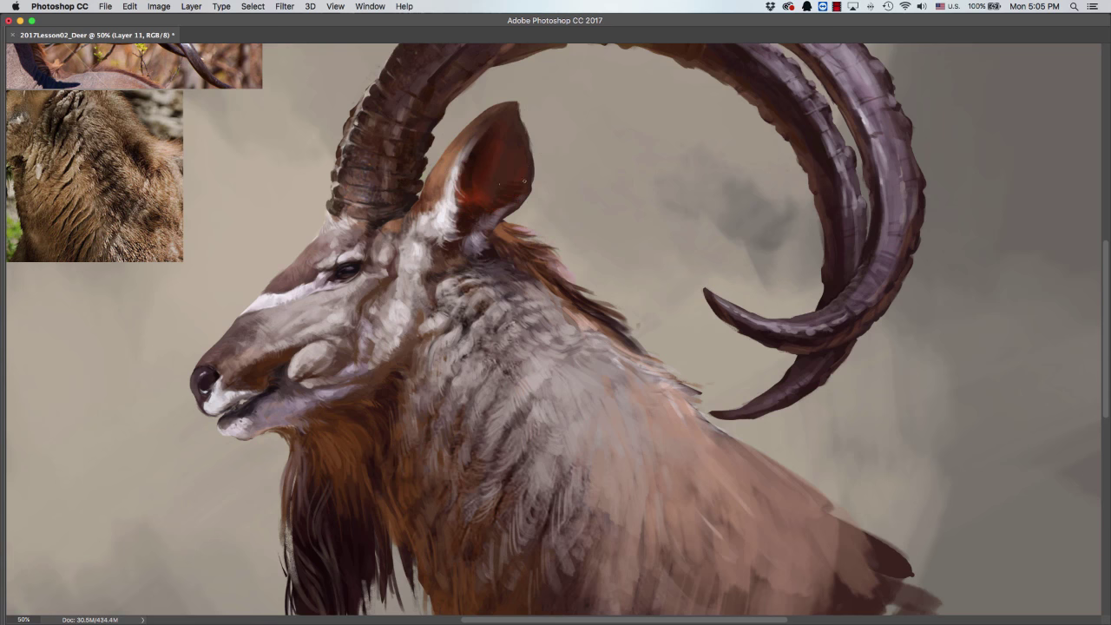
left_click(484, 201)
key("super+minus")
key("super+minus")
key("super+minus")
key("super+plus")
key("super+plus")
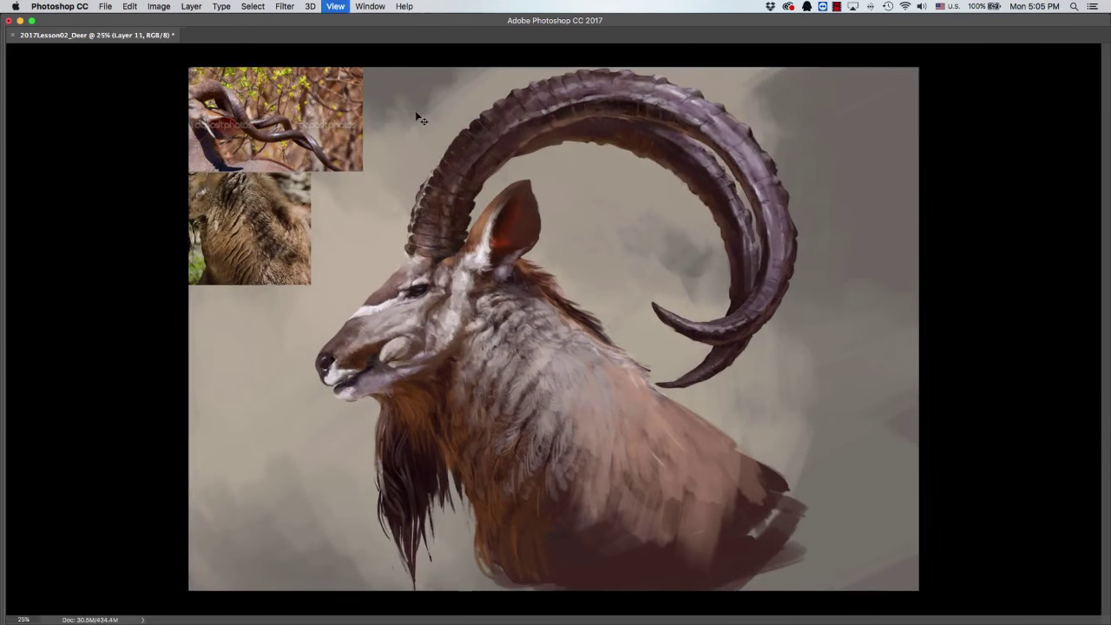
Sample brown from the horn in the reference photo and dab it onto the base of the front horn.
left_click(195, 81, "alt")
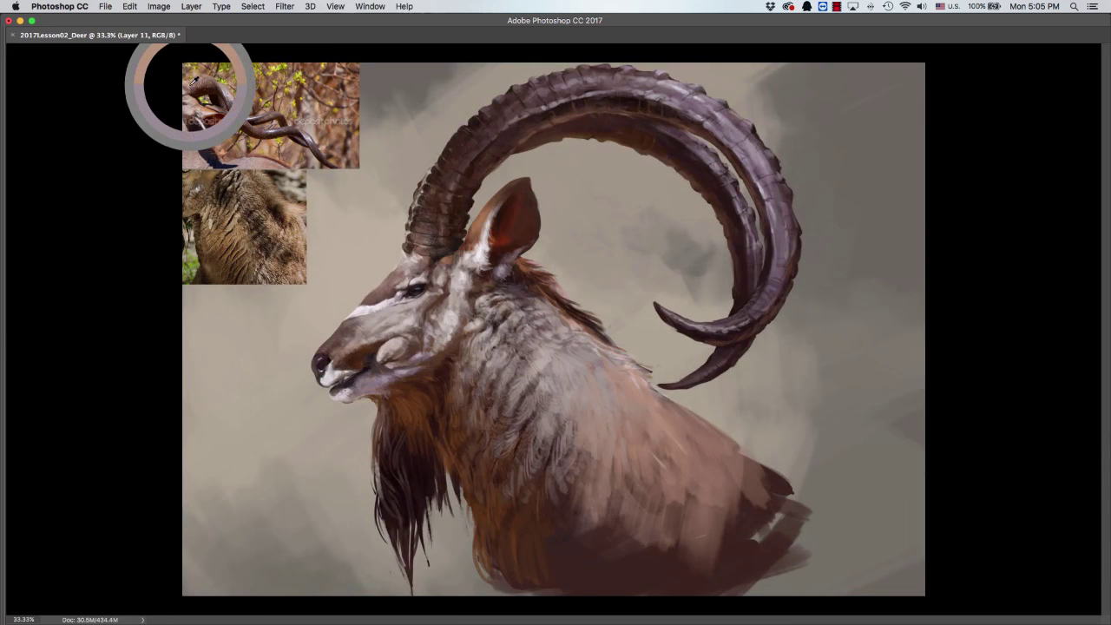
key("super+plus")
scroll(556, 333, "up", 3)
scroll(556, 333, "left", 3)
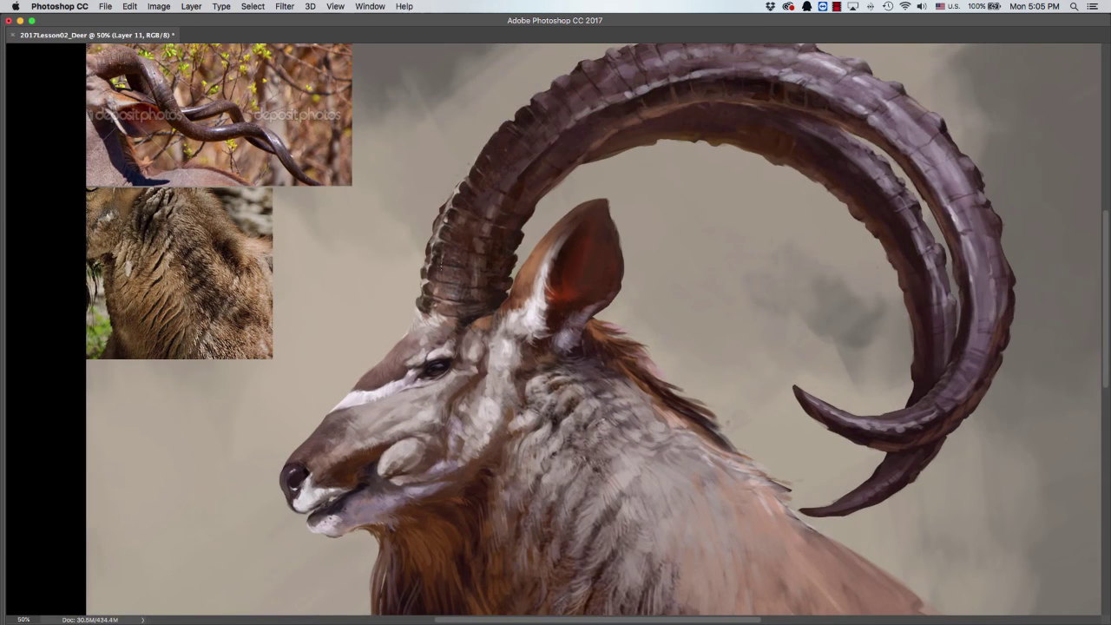
key("super+minus")
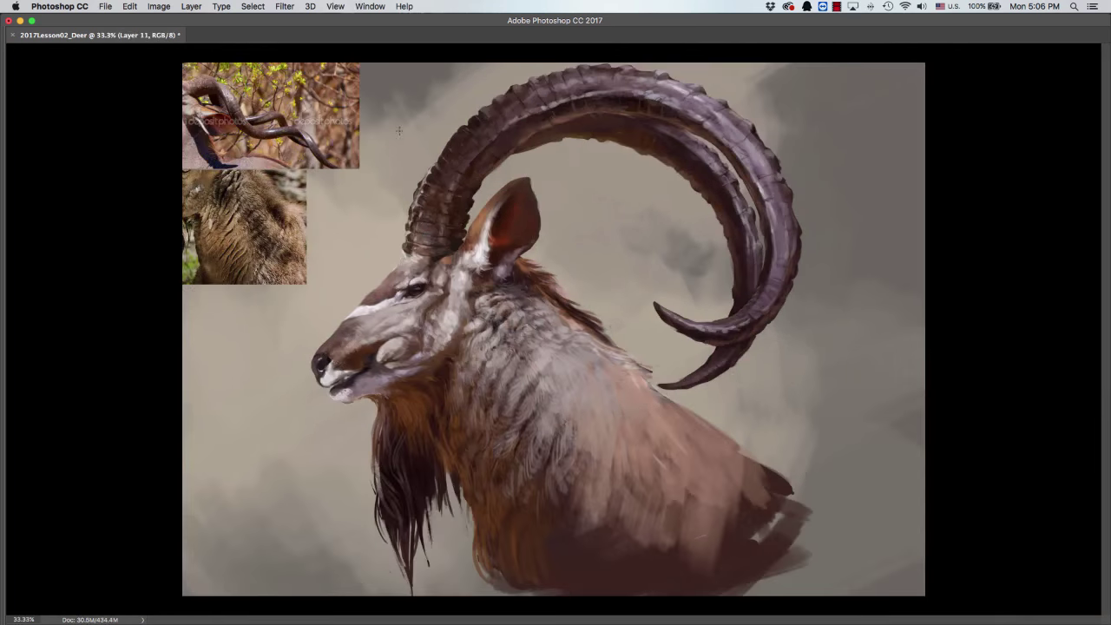
left_click(419, 211)
left_click(189, 80)
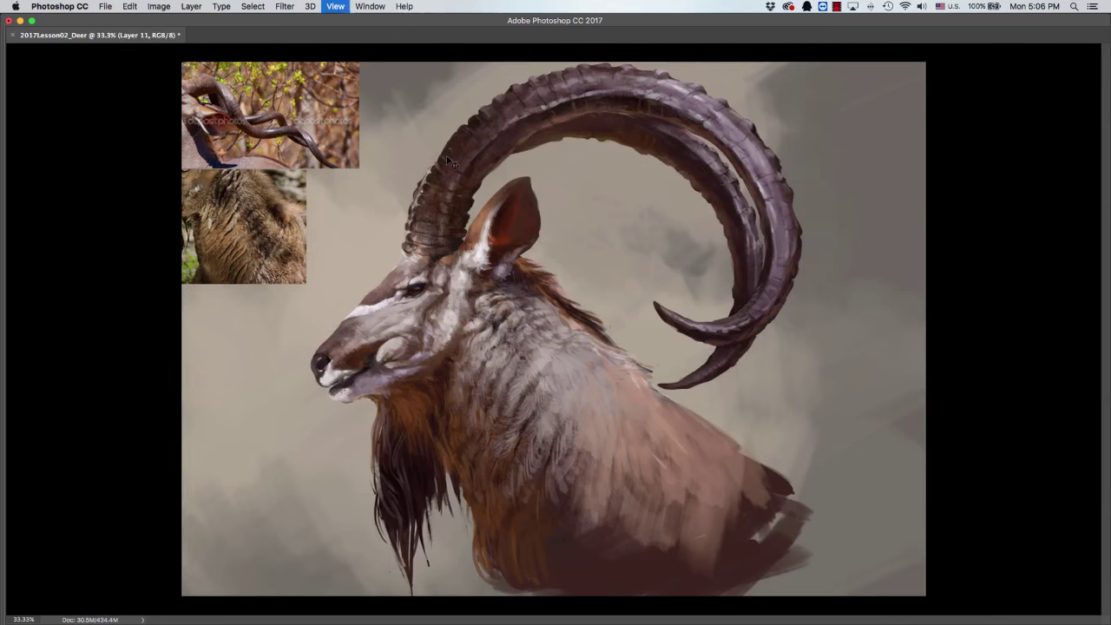
Paint brown shading and ridge details along the lower front edge of the horn above the forehead.
key("super+plus")
left_click_drag(342, 189, 352, 189)
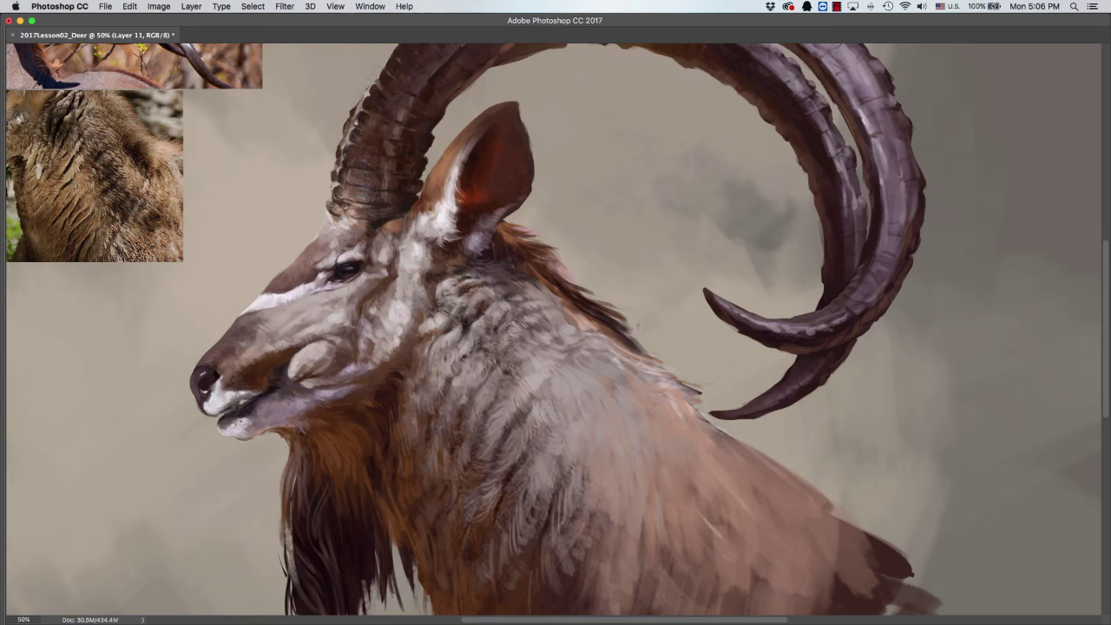
left_click(358, 191)
left_click_drag(354, 186, 452, 277)
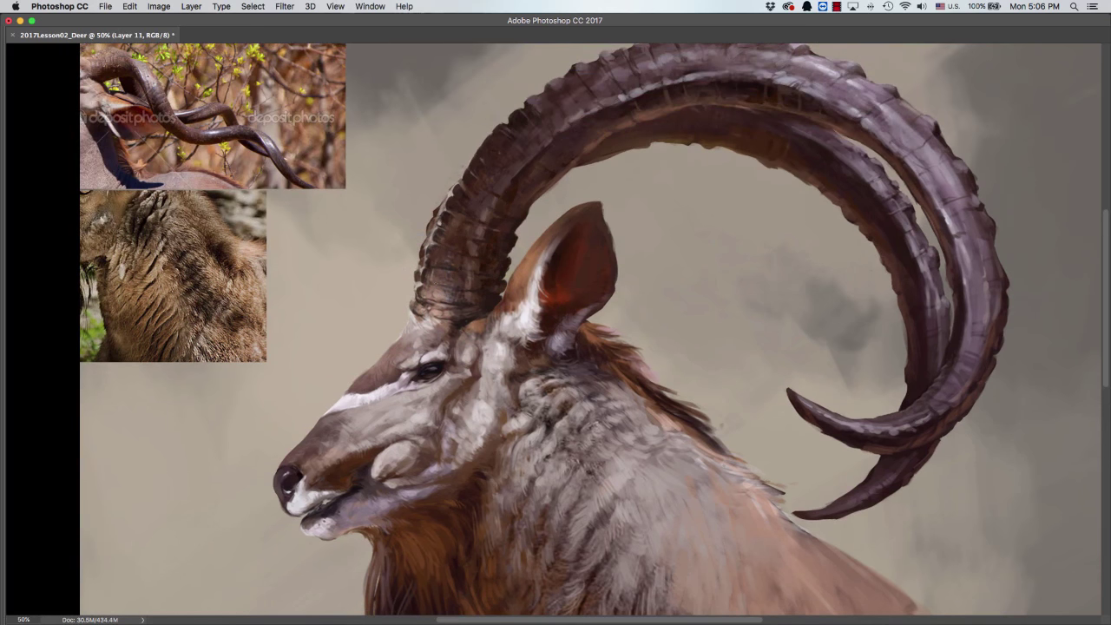
left_click(429, 271)
left_click(452, 192)
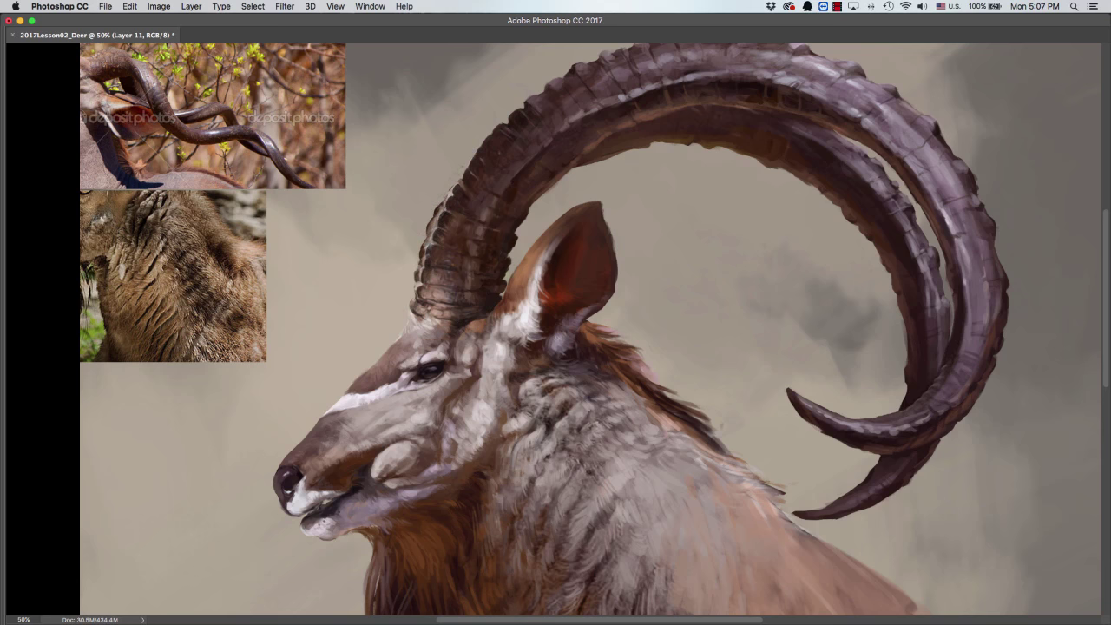
left_click(454, 224)
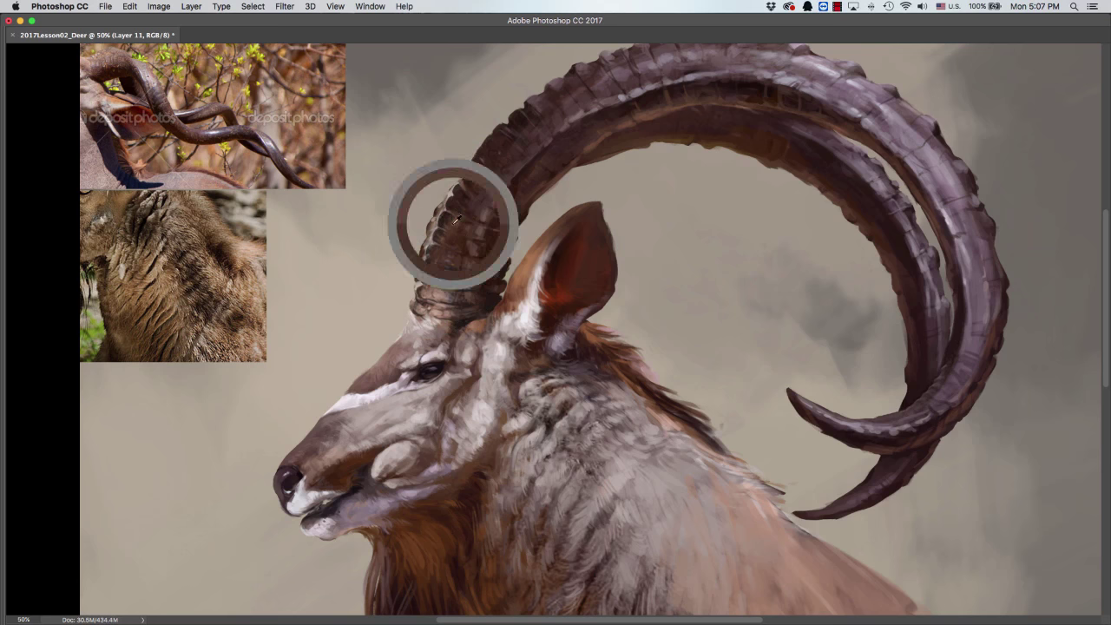
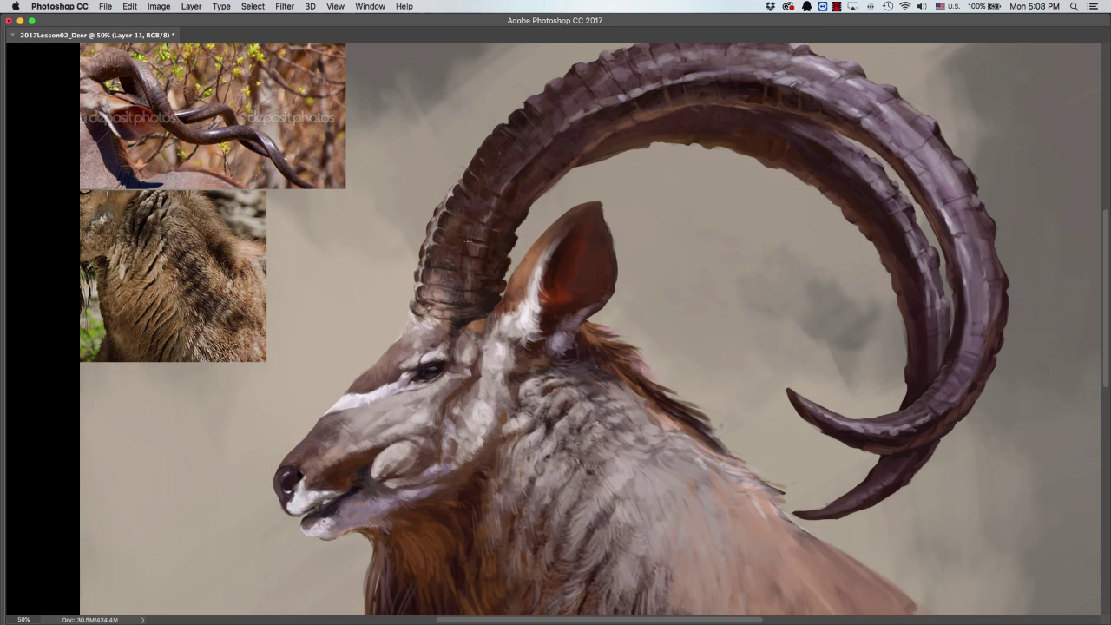
Blend sampled horn tones over the ridges where the lower horn starts to curve.
left_click(490, 239)
left_click(527, 170, "alt")
left_click_drag(511, 197, 497, 217)
key("super+minus")
key("super+minus")
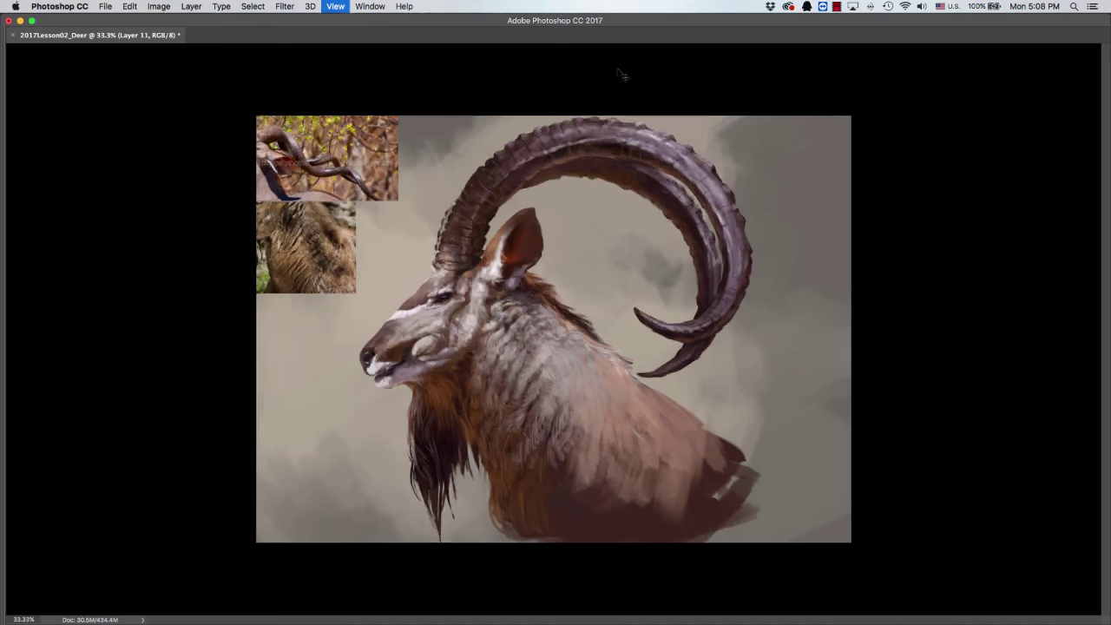
Dodge the lower part of the front horn in the midtones at 50% exposure to bring out warm reddish tones.
key("super+plus")
key("Tab")
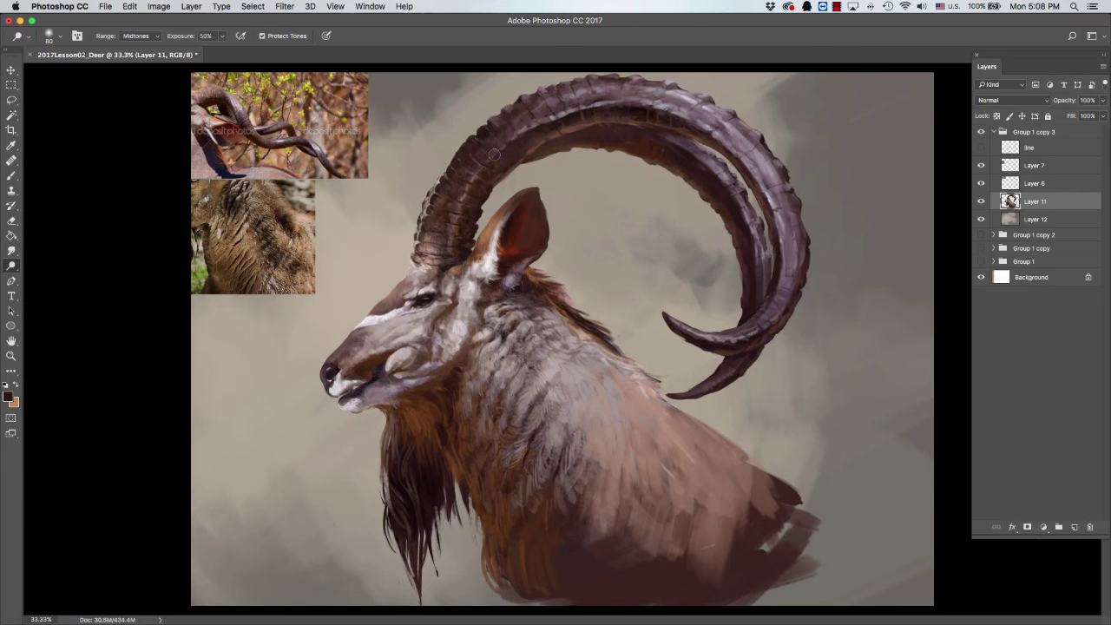
left_click(440, 203)
key("bracketright")
key("bracketright")
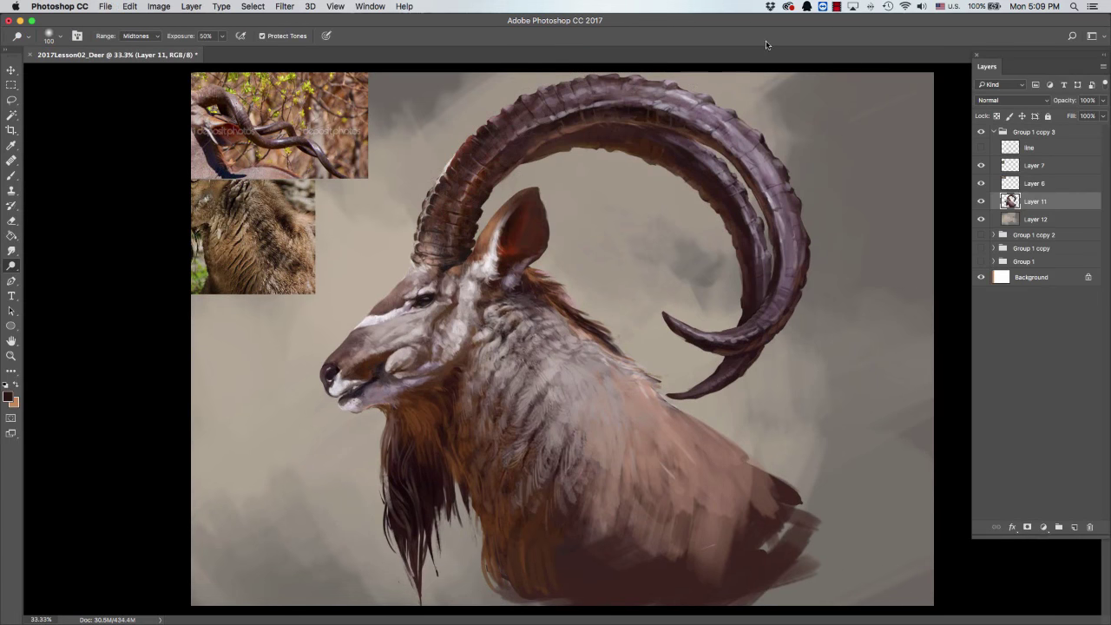
key("bracketleft")
key("bracketleft")
Paint reddish-brown brush strokes along the side of the front horn, following its curve upward.
key("b")
key("super+plus")
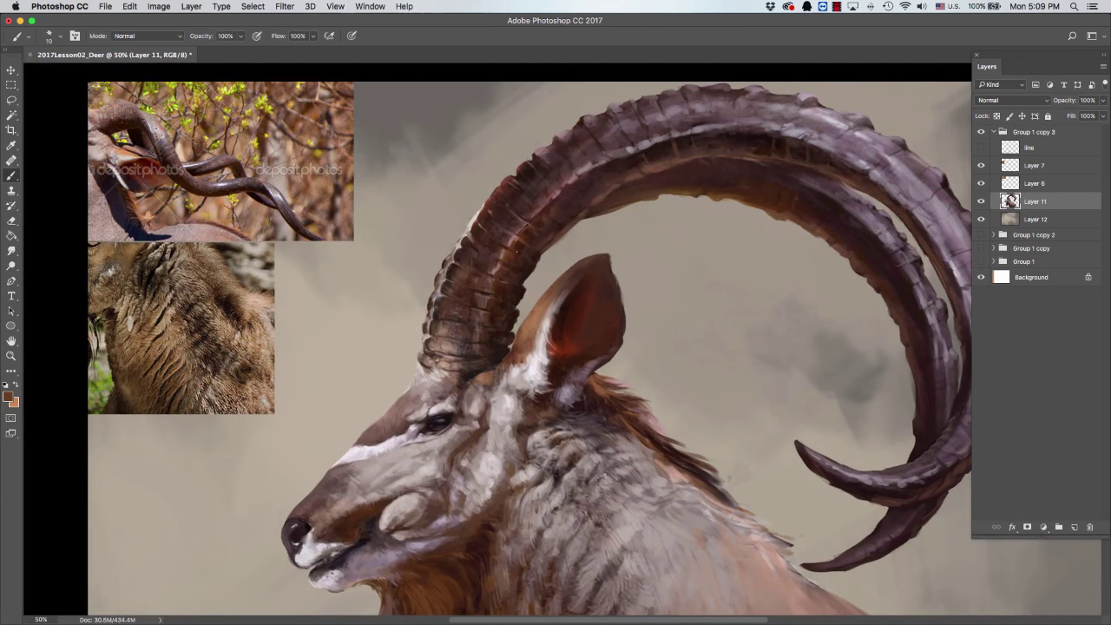
left_click_drag(643, 194, 626, 121)
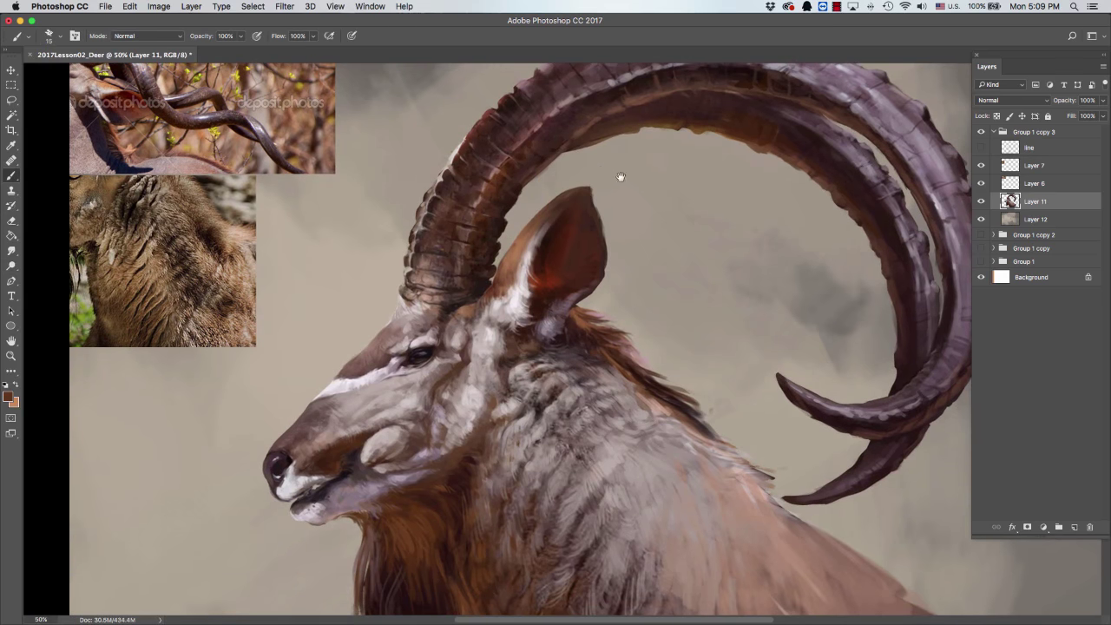
key("bracketright")
left_click(505, 170, "alt")
key("bracketleft")
left_click_drag(523, 156, 595, 97)
left_click(565, 115, "alt")
left_click(573, 94, "alt")
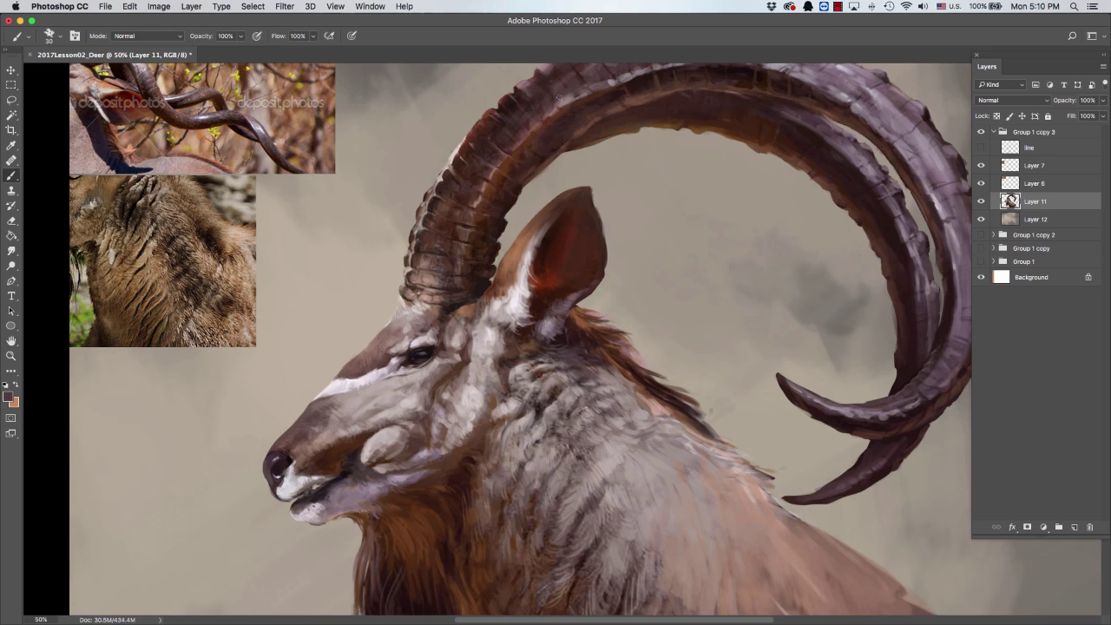
Blend purple and brown tones from the horn's upper curve into its warmer lower section with varied brush sizes.
left_click(629, 78, "alt")
key("bracketleft")
left_click(501, 173, "alt")
left_click(502, 173, "alt")
key("bracketright")
key("bracketright")
key("bracketright")
key("bracketright")
key("bracketright")
key("bracketright")
key("bracketright")
Smooth the warm brown shading across the ridges in the middle of the lower horn.
left_click(504, 165, "alt")
left_click(472, 204, "alt")
left_click(472, 171, "alt")
left_click(475, 171, "alt")
key("bracketleft")
key("bracketleft")
key("bracketleft")
left_click(470, 232, "alt")
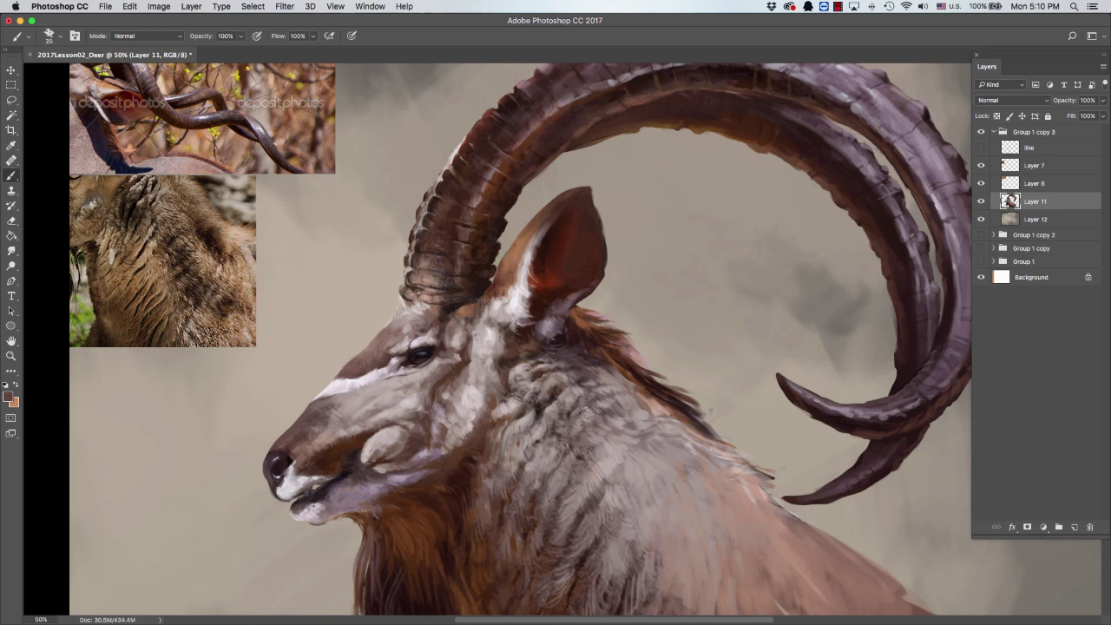
Shade the ridges near the base of the front horn with broad soft strokes and finer brown details.
left_click(459, 223, "alt")
key("bracketright")
key("bracketright")
key("bracketright")
key("bracketright")
left_click(444, 262, "alt")
key("bracketleft")
key("bracketleft")
key("bracketleft")
key("bracketleft")
key("bracketleft")
key("bracketleft")
left_click_drag(477, 201, 428, 245)
Refine the inner side of the lower horn with sampled dark and warm brown strokes.
left_click(429, 245, "alt")
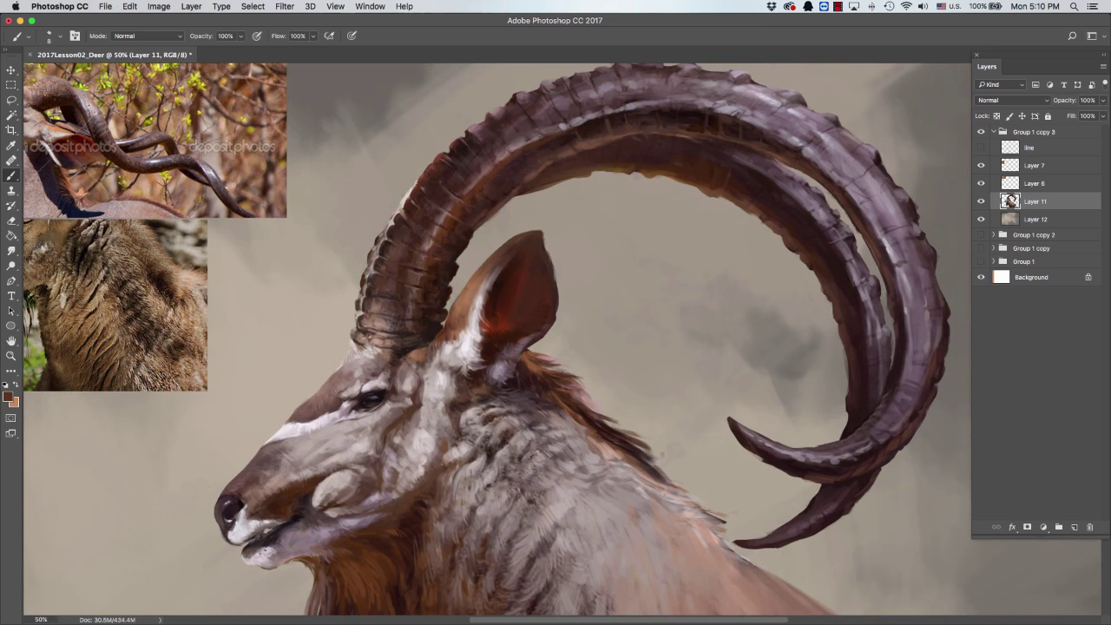
left_click(438, 238, "alt")
left_click(434, 243, "alt")
left_click(434, 244, "alt")
left_click(452, 206, "alt")
left_click(452, 206, "alt")
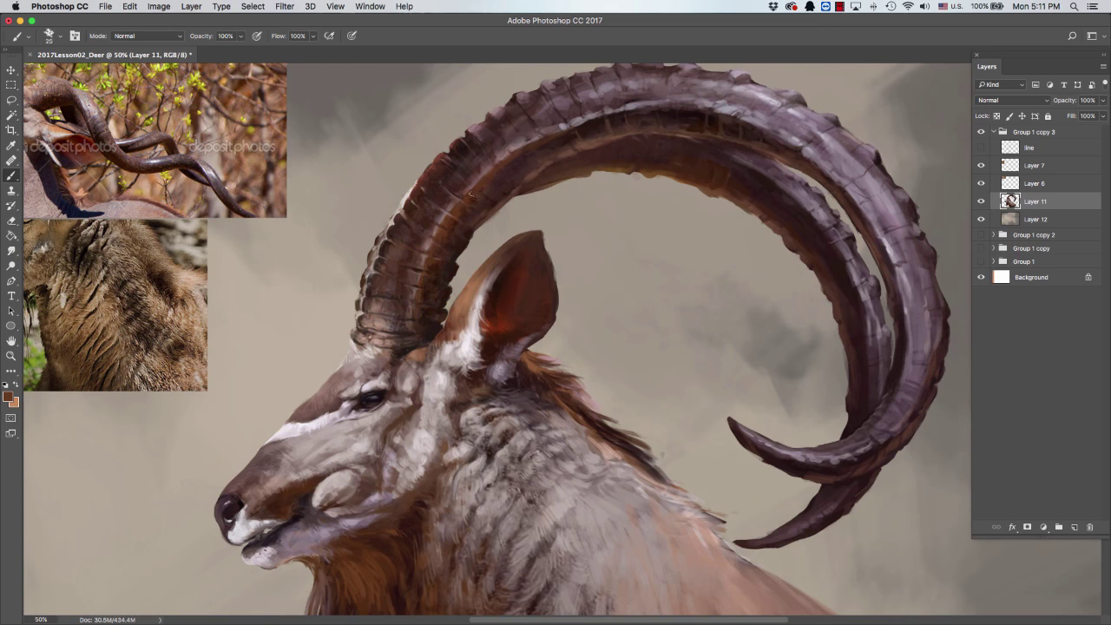
Deepen the shading between the ridges on the inner edge of the horn base beside the ear.
left_click(424, 294, "alt")
left_click(423, 293, "alt")
left_click(421, 312, "alt")
left_click(423, 314, "alt")
left_click(421, 315, "alt")
left_click(429, 323, "alt")
left_click(446, 285, "alt")
key("bracketleft")
key("super+minus")
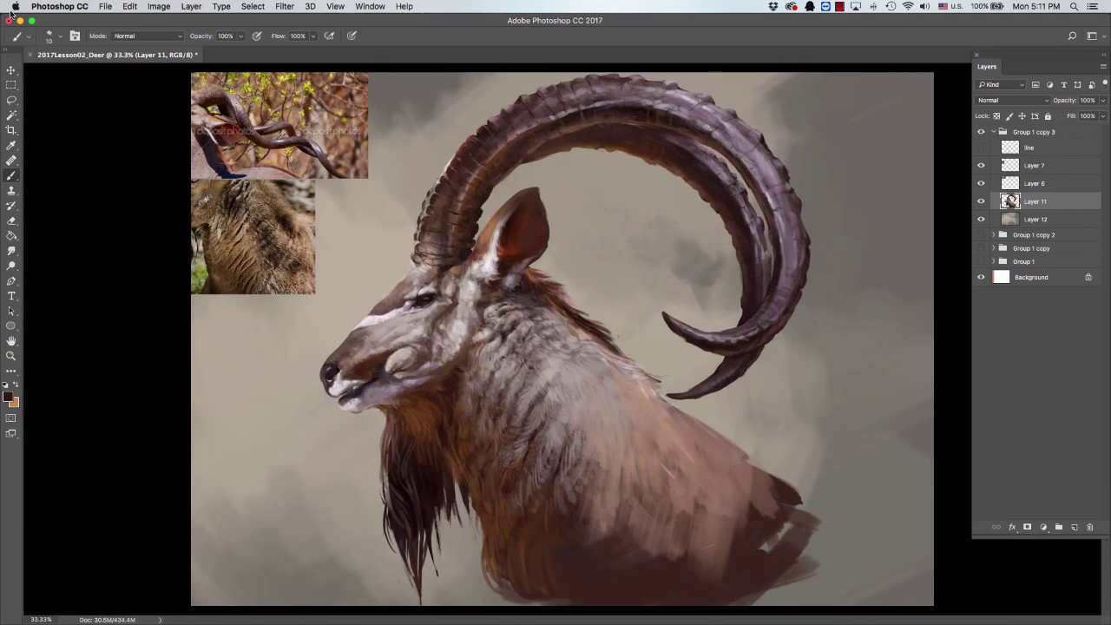
Touch up the upper curve of the front horn with pale lilac highlights.
key("bracketright")
key("bracketright")
left_click(545, 127, "alt")
key("bracketleft")
key("bracketleft")
key("bracketleft")
key("bracketright")
key("bracketright")
key("bracketright")
key("bracketright")
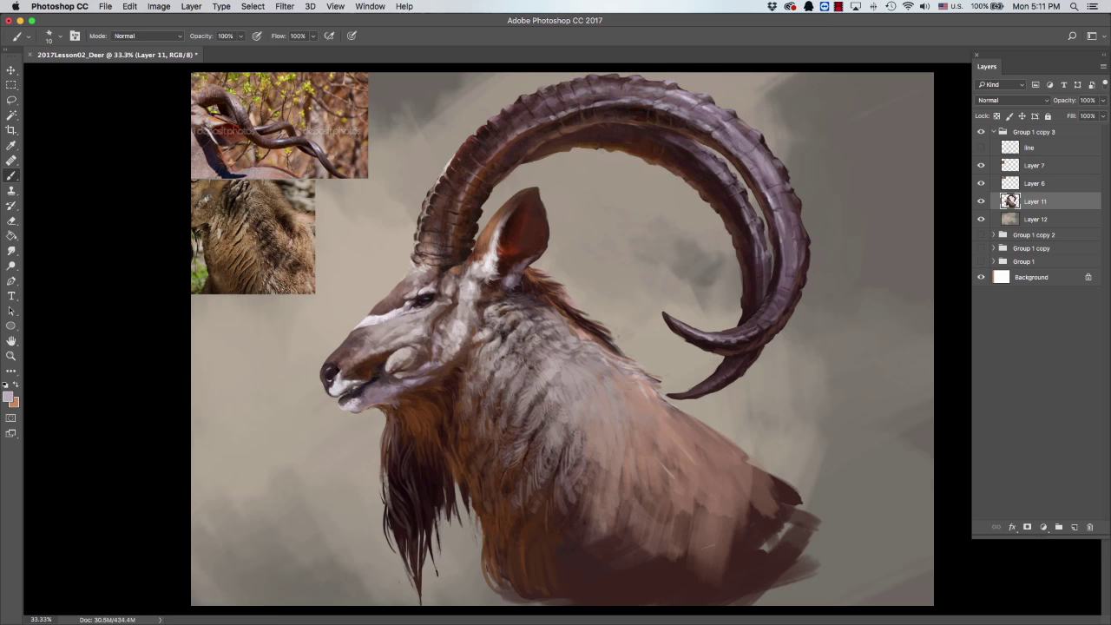
Touch up the horns near their tips, and clean the inner edge of the lower front horn with the Eraser.
left_click(742, 340, "alt")
left_click(729, 337, "alt")
key("bracketleft")
key("bracketleft")
left_click(501, 122, "alt")
key("bracketright")
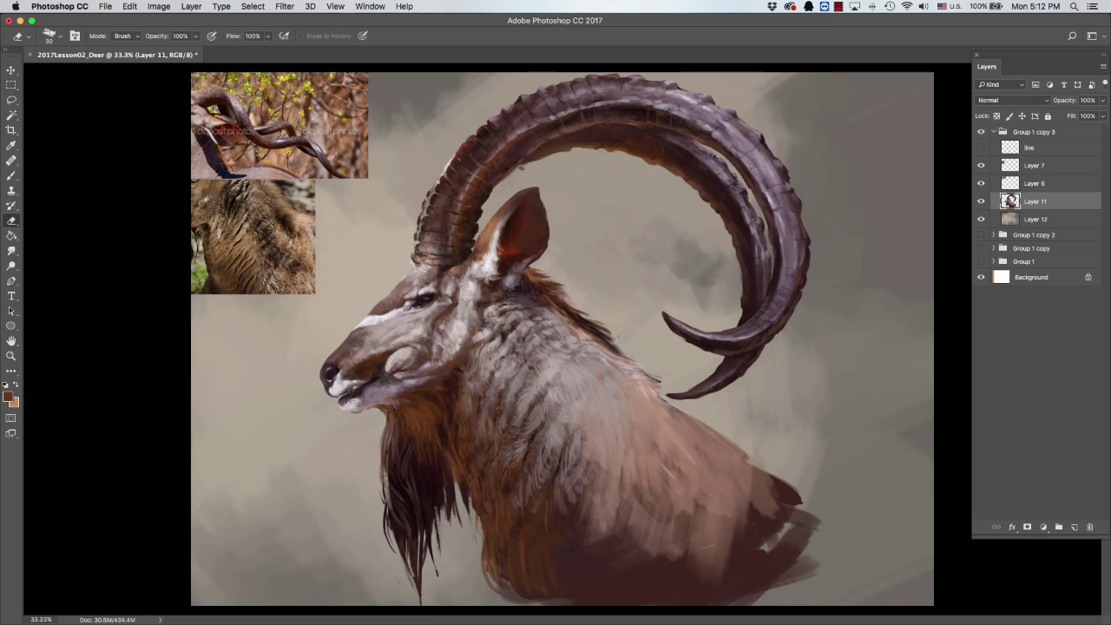
key("bracketright")
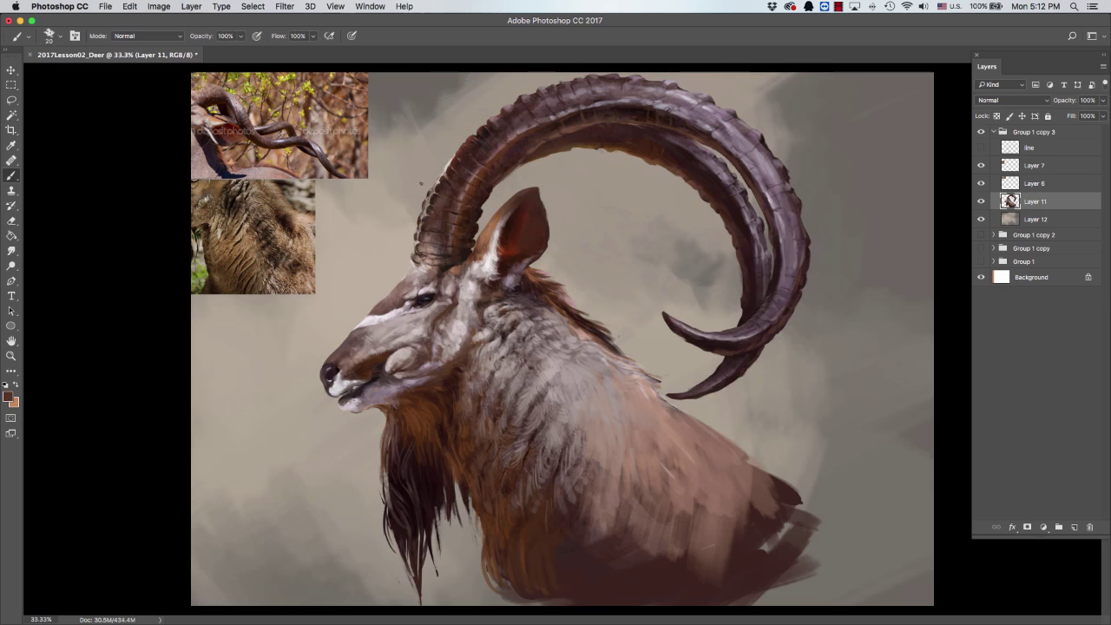
Paint backward-sweeping fur strokes along the mane on the back of the neck.
key("bracketright")
key("bracketright")
left_click(557, 308, "alt")
left_click(559, 316, "alt")
mouse_move(574, 321)
left_mouse_down()
mouse_move(597, 335)
mouse_move(580, 342)
mouse_move(597, 342)
left_mouse_up()
key("bracketleft")
Paint long downward fur strokes on the side of the neck behind the beard, using sampled brown tones.
key("bracketright")
key("bracketright")
left_click(472, 396, "alt")
left_click(482, 399, "alt")
left_click(486, 380, "alt")
left_click_drag(488, 390, 496, 453)
left_click(489, 421, "alt")
mouse_move(495, 413)
left_mouse_down()
mouse_move(502, 460)
mouse_move(493, 471)
left_mouse_up()
left_click(482, 437, "alt")
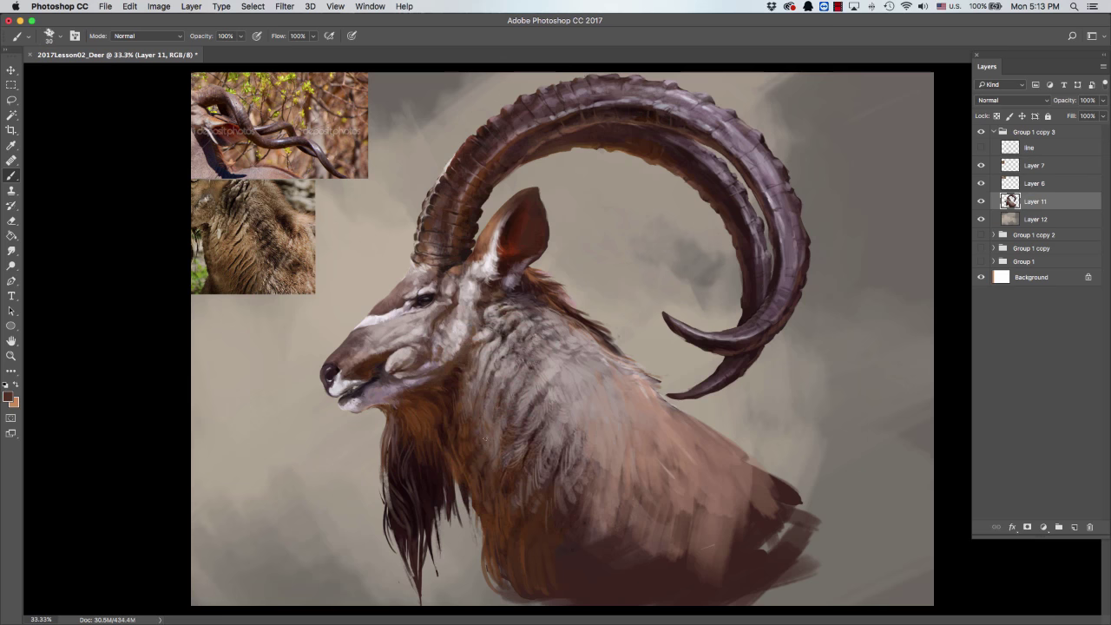
left_click(486, 430, "alt")
Soften the patchy shading on the rear cheek and jaw with small sampled brown and grey strokes.
key("super+plus")
left_click(396, 322, "alt")
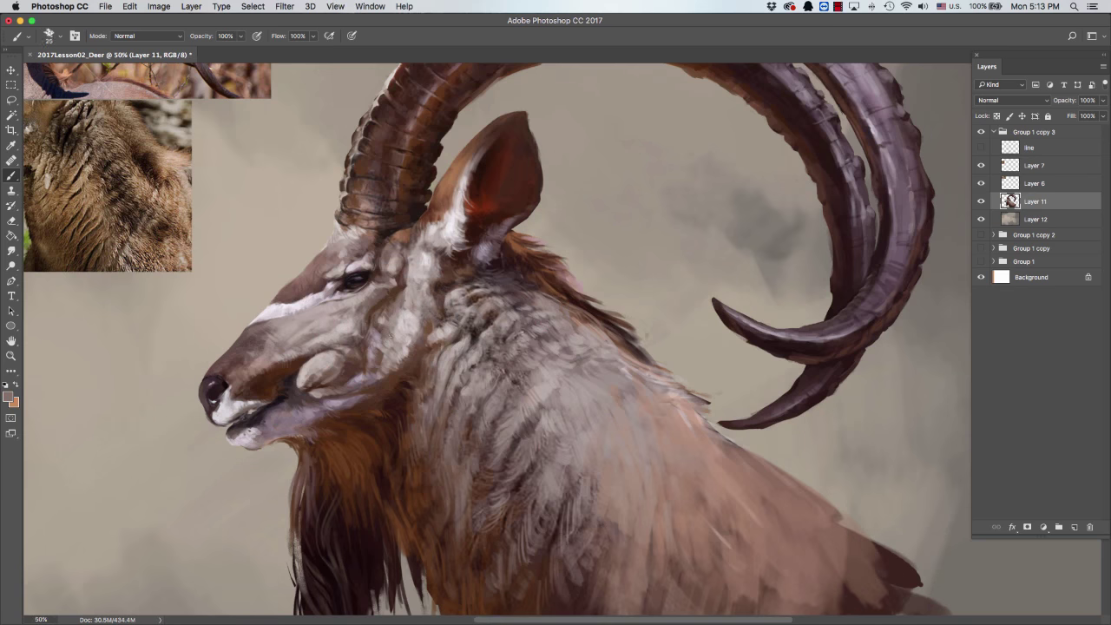
left_click(380, 340, "alt")
left_click(387, 348, "alt")
left_click(388, 348, "alt")
left_click(396, 343, "alt")
left_click(395, 345, "alt")
key("bracketleft")
left_click(408, 300, "alt")
key("bracketleft")
left_click(431, 321, "alt")
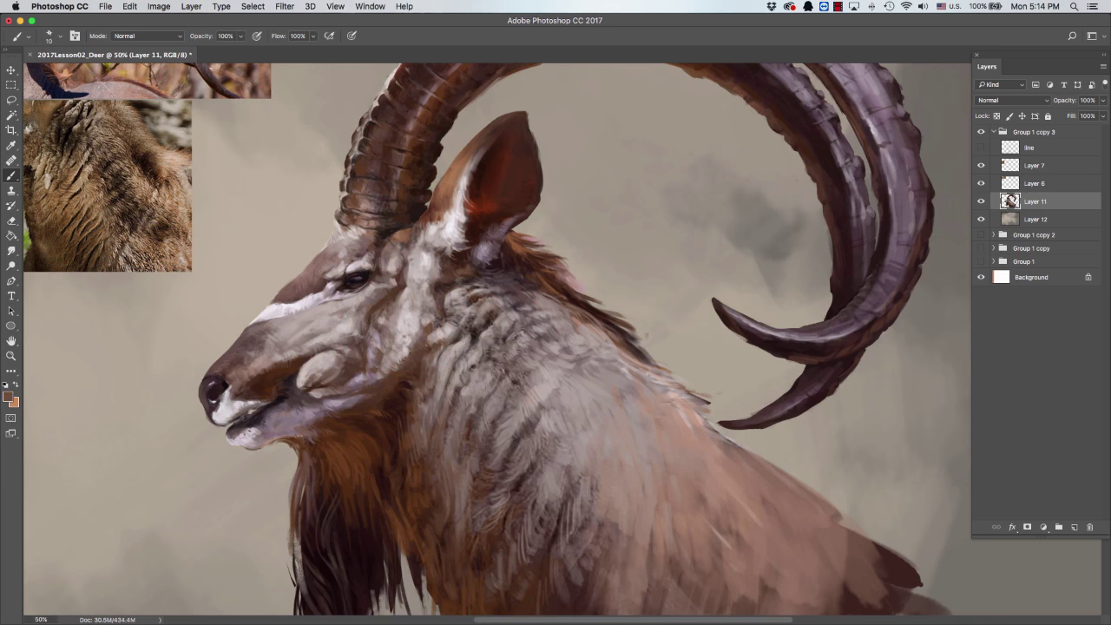
Blend brown shadows between the back of the jaw and the neck fur.
left_click(401, 342, "alt")
left_click(398, 347, "alt")
left_click(408, 337, "alt")
scroll(496, 339, "down", 2)
key("bracketright")
left_click(391, 328, "alt")
key("bracketleft")
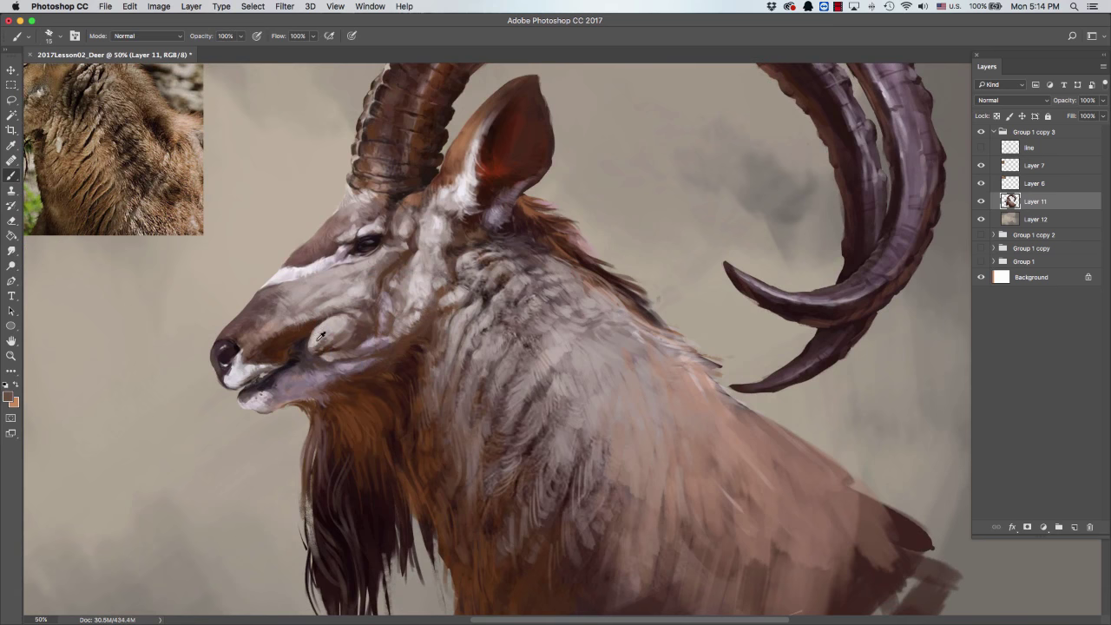
Refine the rounded cheek fold and the shadow at the mouth corner with small light and dark strokes.
left_click(321, 337, "alt")
left_click(344, 319, "alt")
left_click(303, 338, "alt")
left_click_drag(309, 345, 317, 352)
left_click(312, 347, "alt")
left_click(311, 351, "alt")
key("bracketright")
key("e")
key("b")
Paint pale highlights on the upper snout and on the cheek below the eye.
left_click(341, 272, "alt")
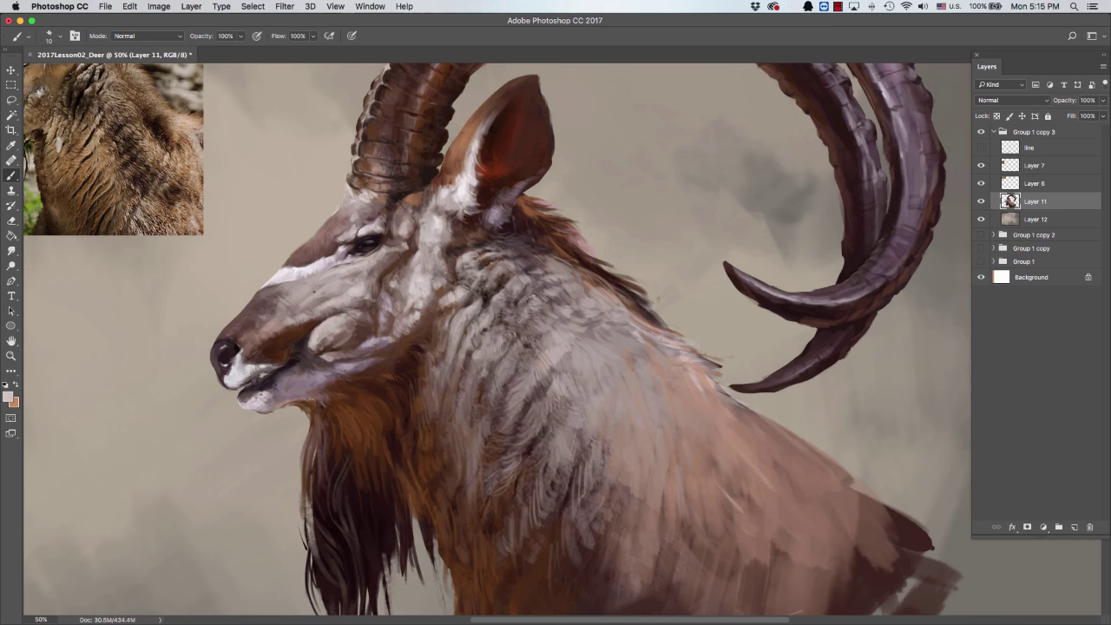
left_click(384, 274, "alt")
key("bracketright")
key("bracketright")
left_click(393, 272, "alt")
key("e")
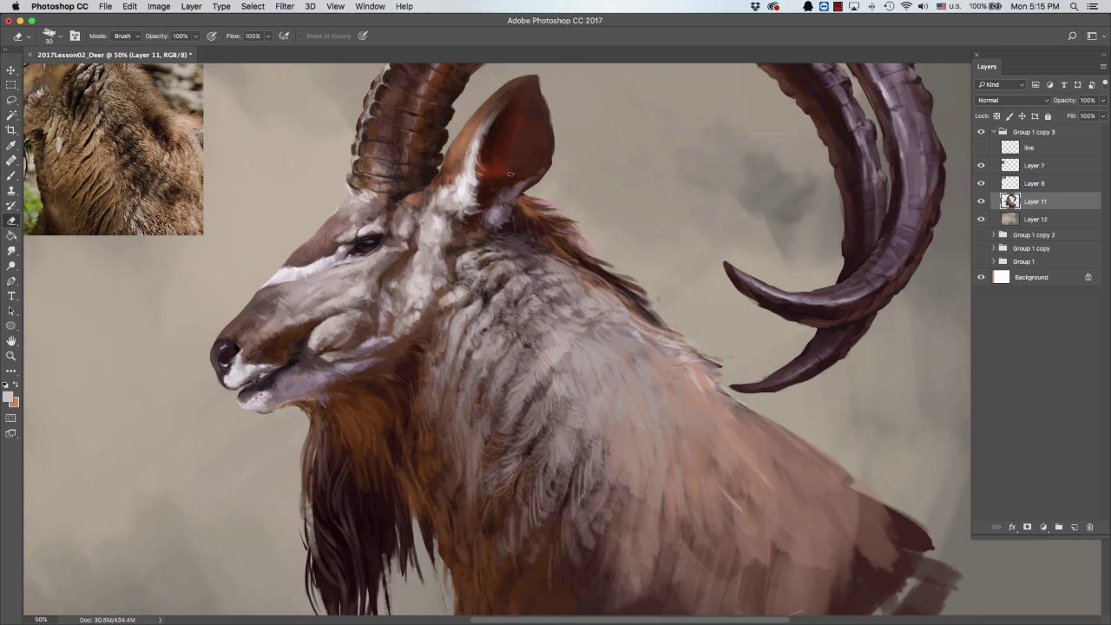
Refine the brow and the light fur behind the eye with a small brush.
key("b")
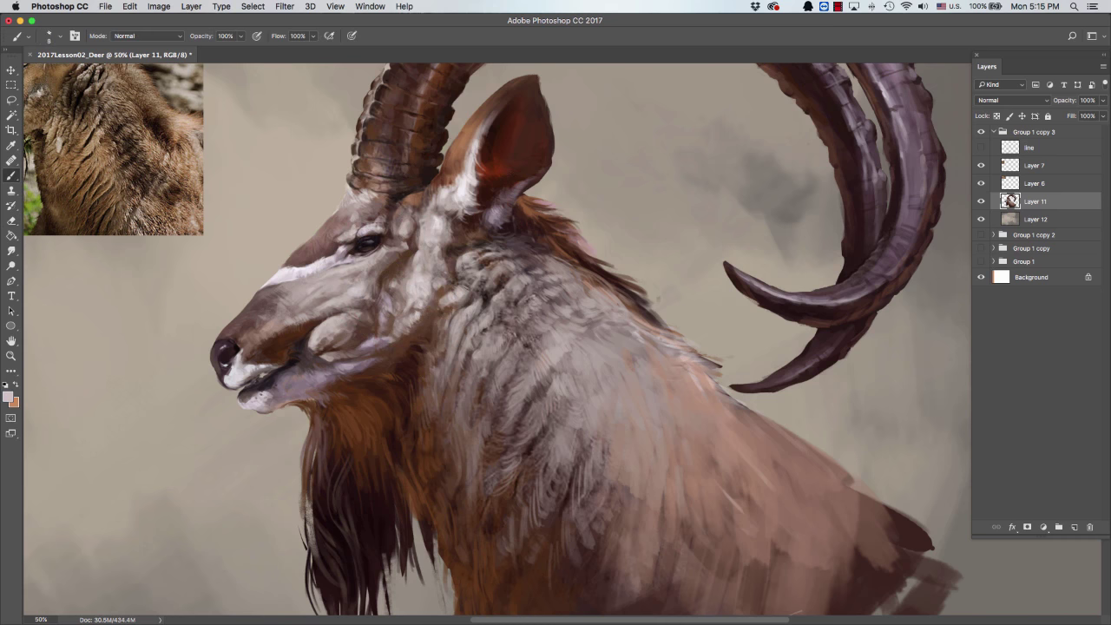
left_click(375, 216, "alt")
left_click(408, 254, "alt")
left_click(409, 242, "alt")
Add a Color Balance adjustment layer masked to the creature and shift its colours toward red and yellow.
key("super+minus")
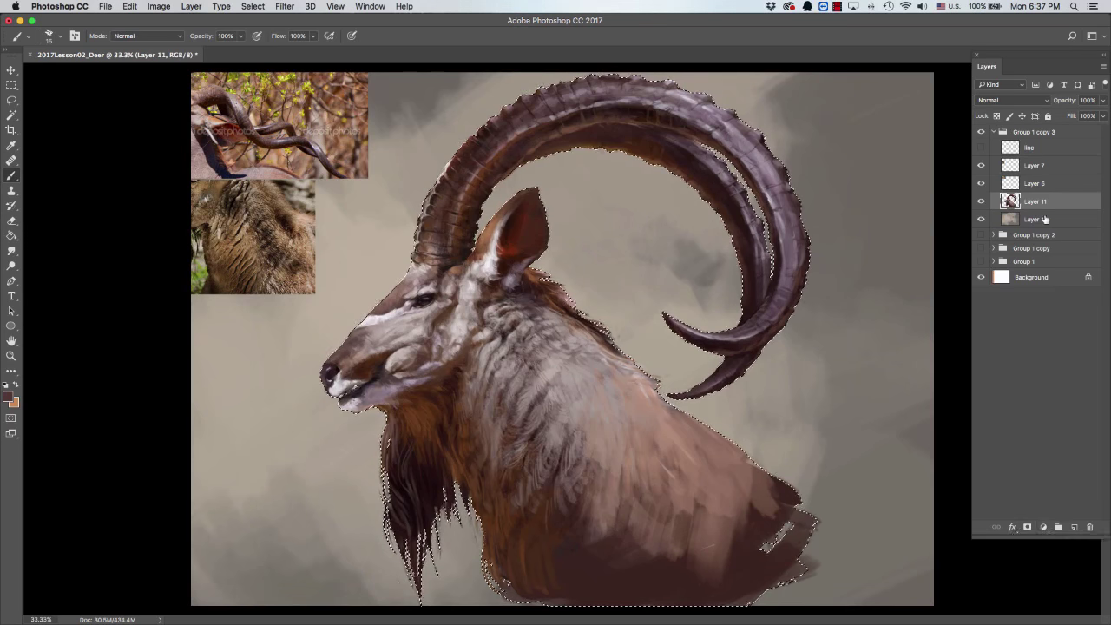
left_click(1043, 527)
left_click(1050, 553)
left_click_drag(157, 231, 161, 231)
left_click_drag(157, 270, 152, 270)
left_click(100, 156)
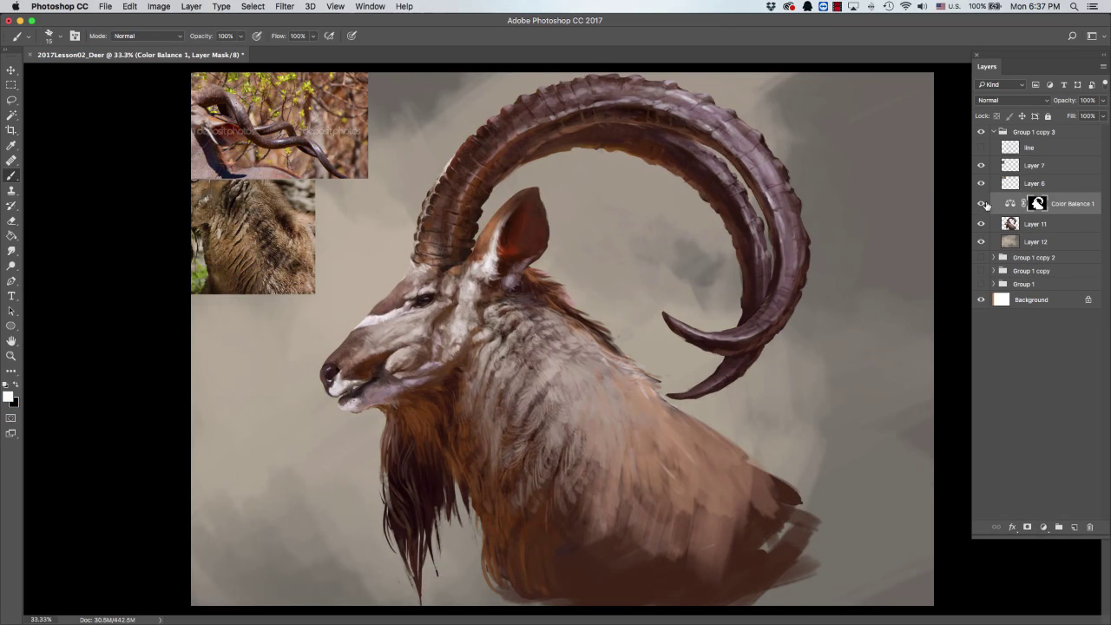
Add a Brightness/Contrast adjustment layer masked to the creature's silhouette and lower its brightness.
left_click(1010, 224, "super")
left_click(1044, 527)
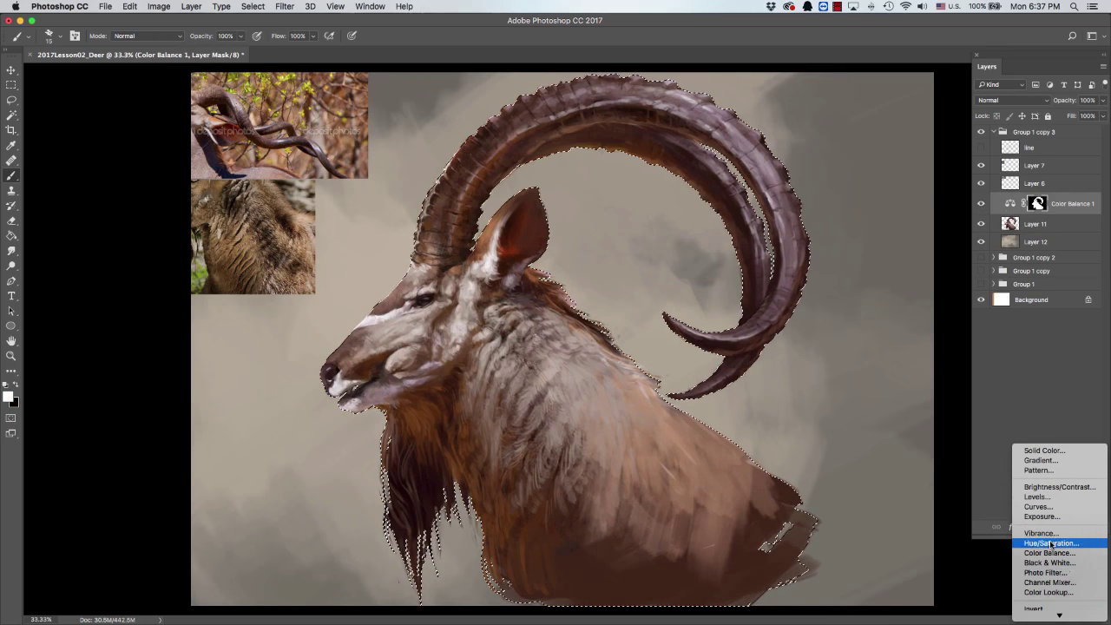
left_click(1046, 454)
mouse_move(172, 235)
left_mouse_down()
mouse_move(160, 236)
mouse_move(178, 254)
left_mouse_up()
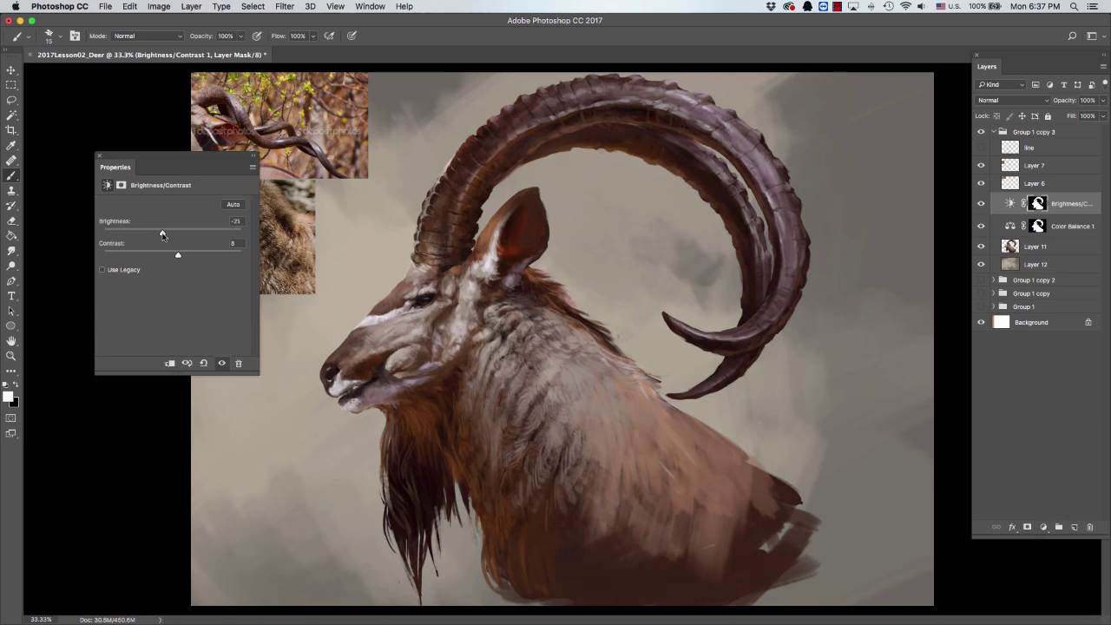
left_click(100, 156)
Compare the two adjustment layers, move Brightness/Contrast below Color Balance 1, and leave Color Balance 1 hidden.
mouse_move(982, 203)
left_mouse_down()
mouse_move(984, 225)
mouse_move(982, 205)
left_mouse_up()
left_click_drag(982, 205, 985, 226)
left_click(982, 203)
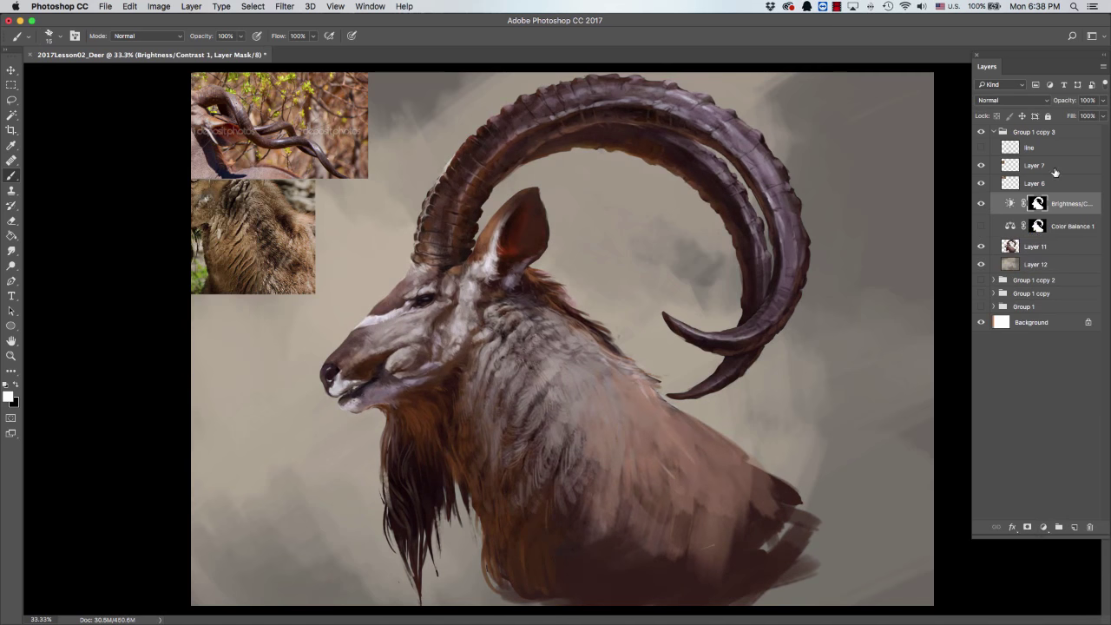
left_click_drag(1068, 203, 1063, 228)
left_click(982, 226)
left_click(982, 226)
left_click(981, 227)
left_click(982, 227)
left_click(983, 227)
left_click(982, 226)
Create a new layer above the Brightness/Contrast adjustment and refine the ridges at the horn's base with sampled browns.
key("super+minus")
key("super+plus")
key("super+shift+alt+n")
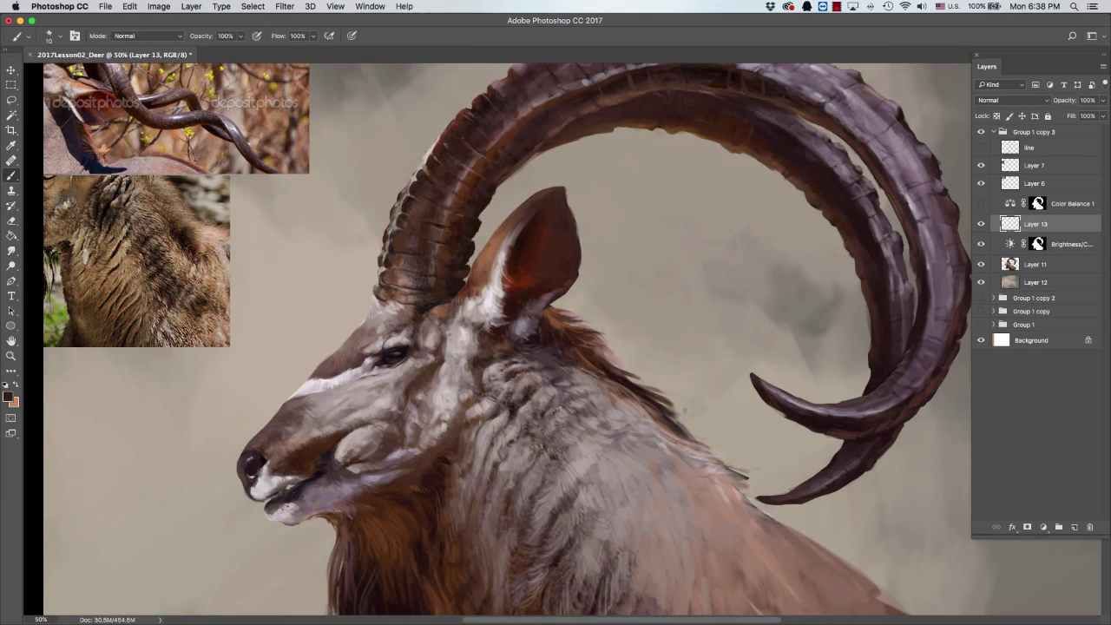
left_click(430, 152, "alt")
left_click(393, 256, "alt")
key("bracketright")
key("bracketright")
key("bracketright")
key("bracketright")
left_click(389, 278, "alt")
key("bracketleft")
left_click(409, 275, "alt")
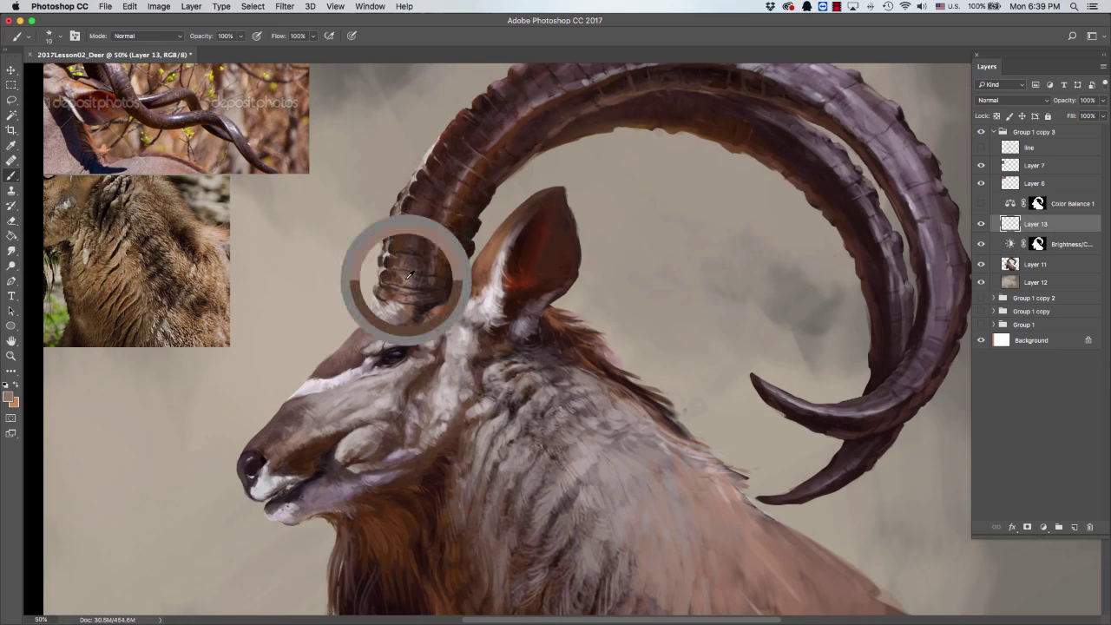
Touch up the horn in an uncluttered full-canvas view and flip the canvas horizontally.
key("Tab")
key("super+0")
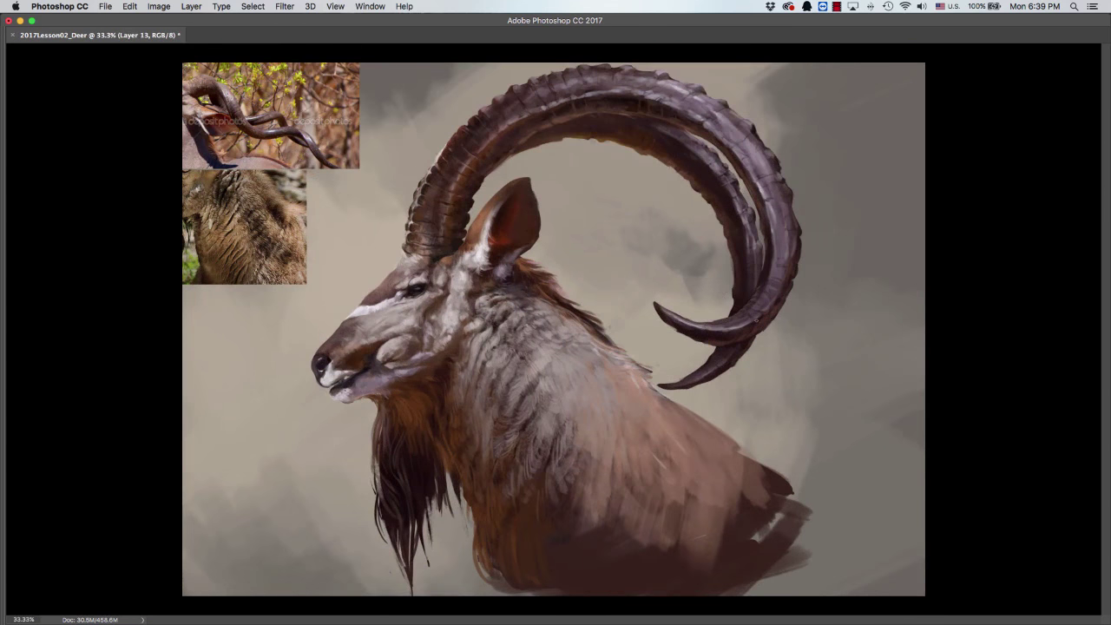
left_click(761, 320)
left_click_drag(467, 176, 468, 181)
key("super+shift+h")
key("super+minus")
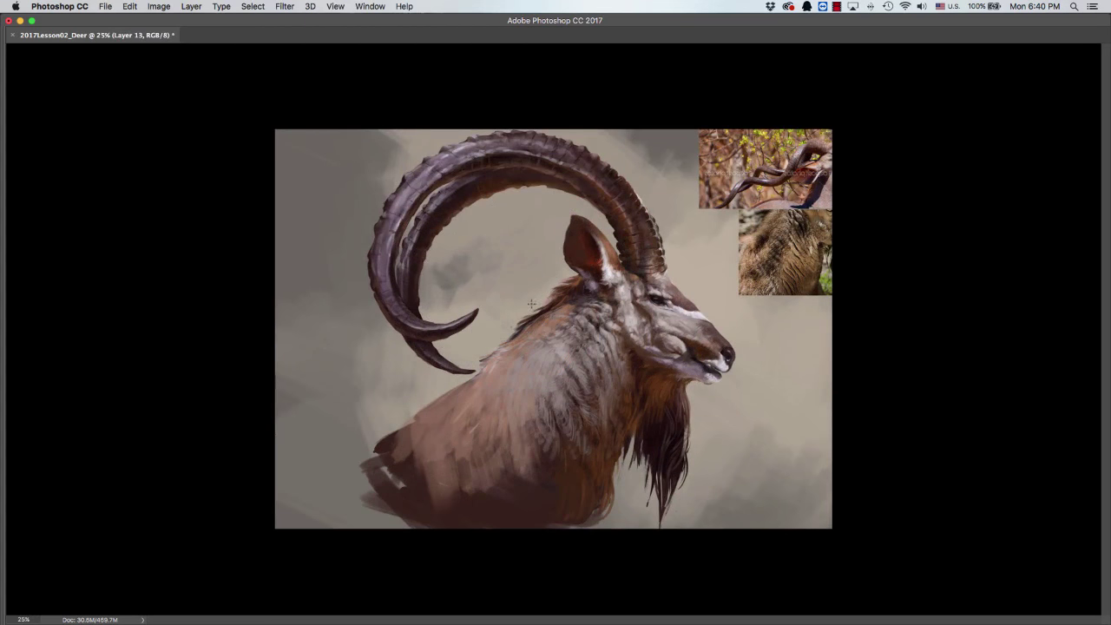
key("super+plus")
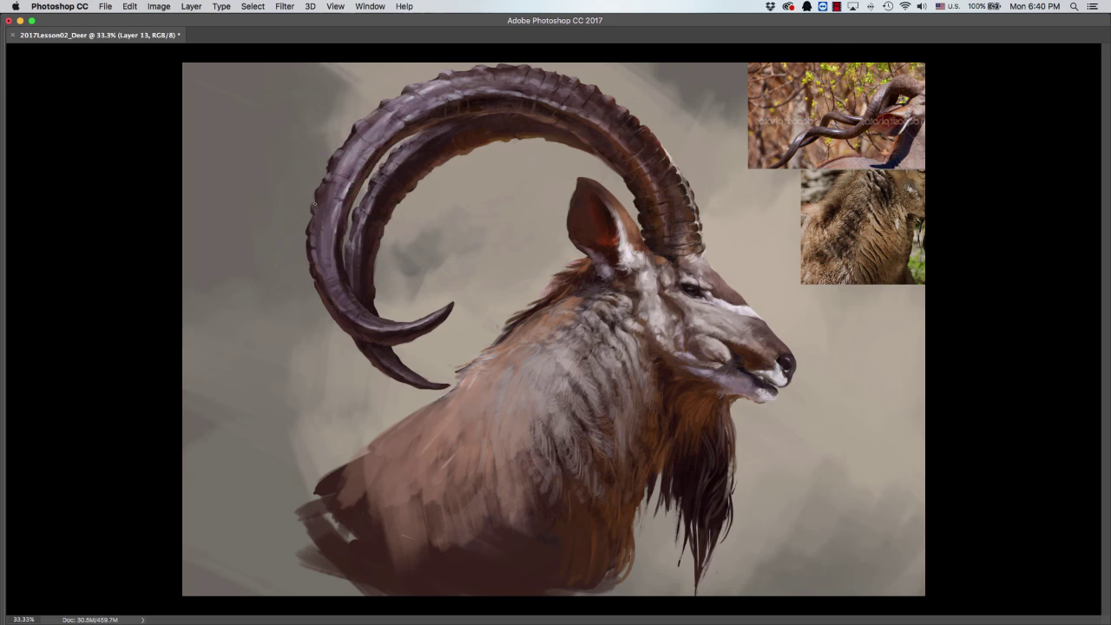
Paint over the outer curve of the horn with purple-brown tones sampled from it.
key("Tab")
key("super+minus")
key("super+equal")
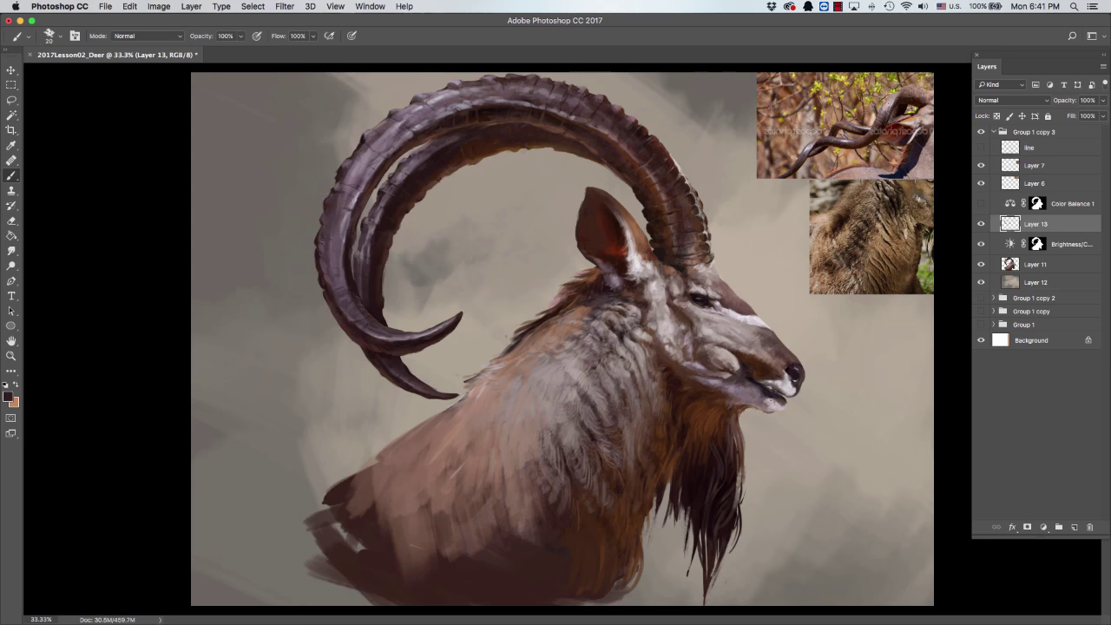
key("super+minus")
key("super+equal")
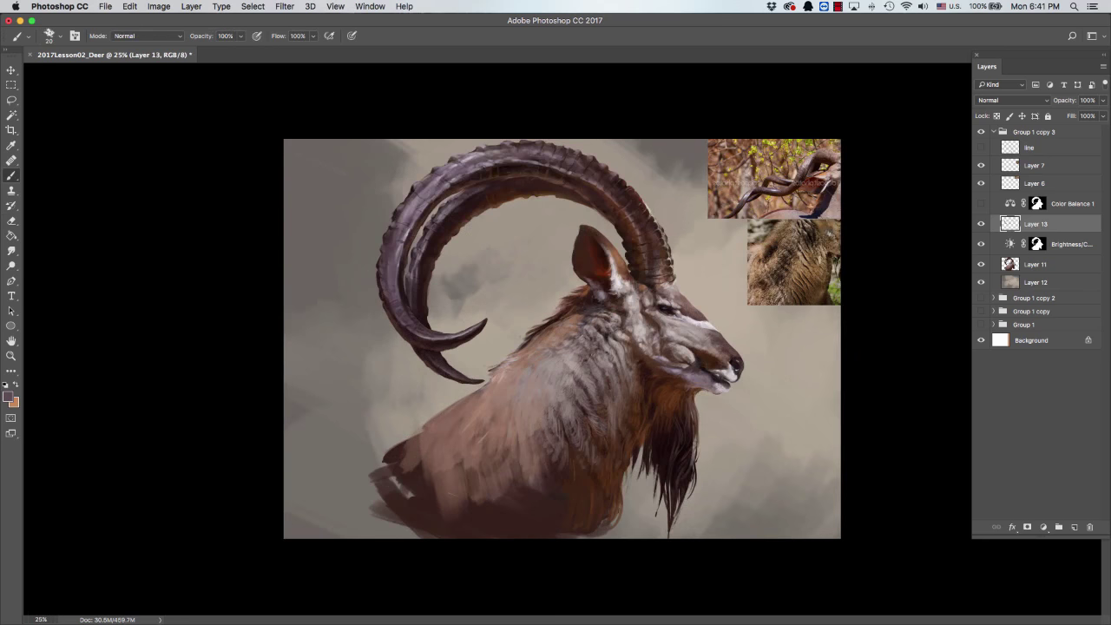
left_click(405, 249, "alt")
left_click(402, 247, "alt")
left_click_drag(402, 244, 400, 311)
left_click(400, 252, "alt")
left_click(398, 250, "alt")
key("super+minus")
key("super+plus")
Paint reddish-brown fur tufts along the mane behind the ear and down the nape.
key("bracketleft")
key("bracketleft")
key("bracketleft")
left_click(576, 305, "alt")
key("bracketright")
key("bracketright")
left_click(526, 337, "alt")
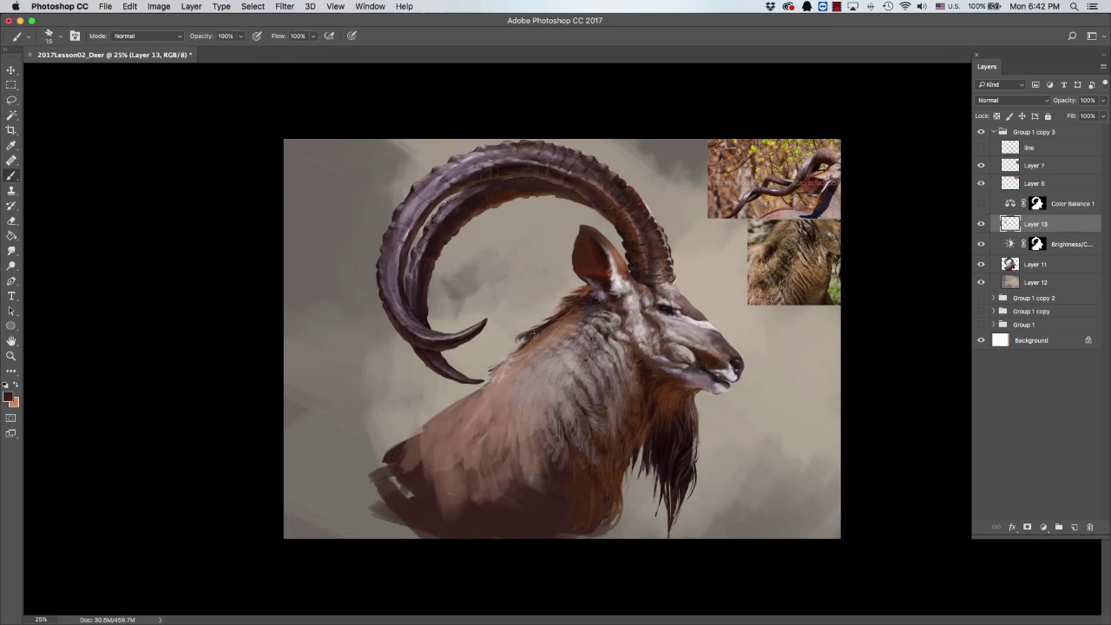
key("bracketleft")
key("bracketleft")
left_click(564, 324, "alt")
mouse_move(528, 358)
left_mouse_down()
mouse_move(486, 388)
mouse_move(533, 384)
left_mouse_up()
key("bracketright")
left_click(512, 373, "alt")
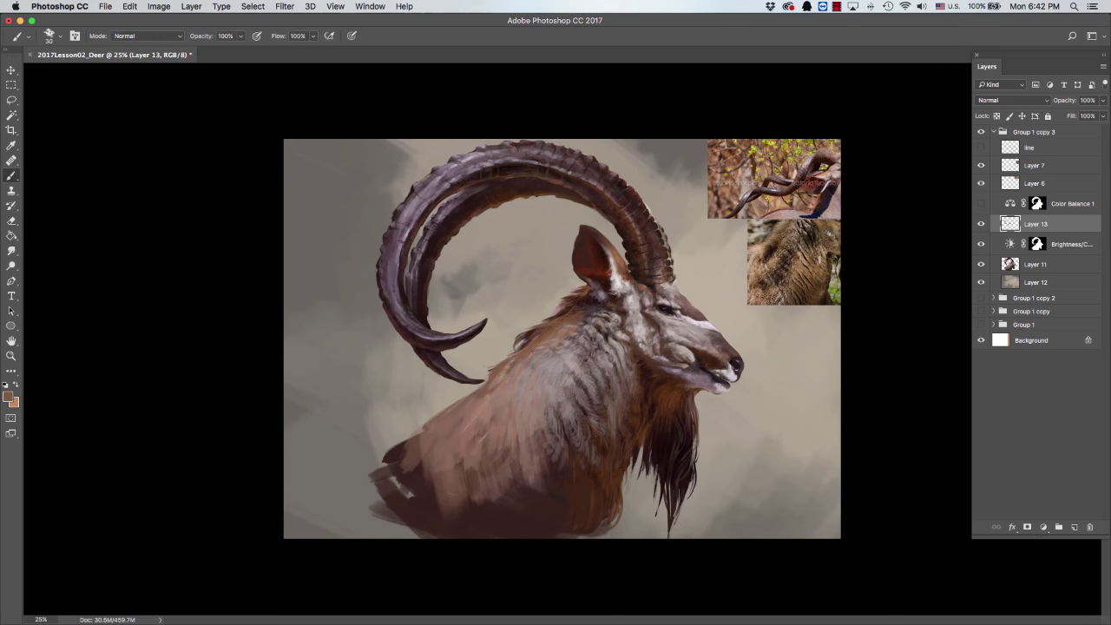
Paint pale fur strokes over the shoulder and soften the contour of the upper back.
mouse_move(564, 436)
left_mouse_down()
mouse_move(549, 460)
mouse_move(560, 477)
mouse_move(540, 458)
mouse_move(566, 502)
mouse_move(542, 497)
mouse_move(547, 512)
mouse_move(529, 496)
left_mouse_up()
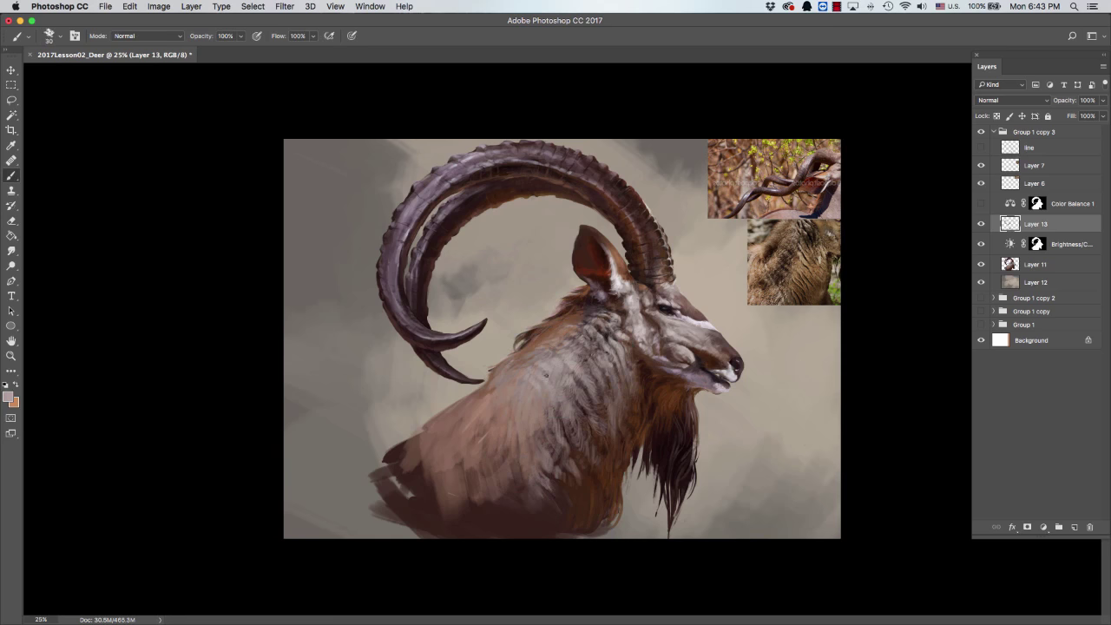
key("bracketright")
left_click(532, 421, "alt")
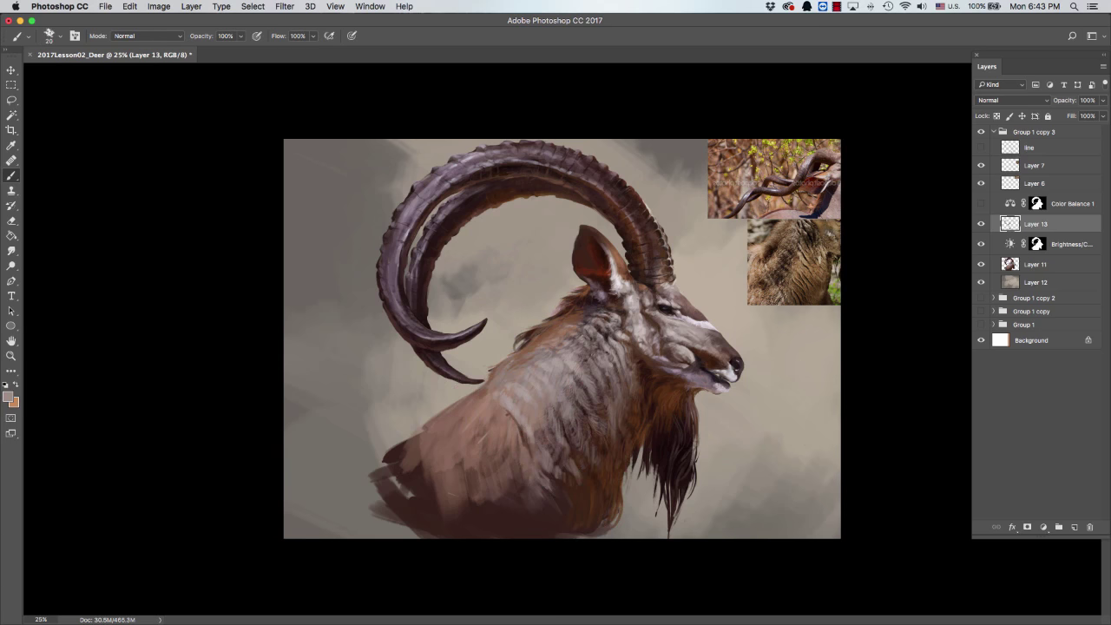
left_click(504, 401, "alt")
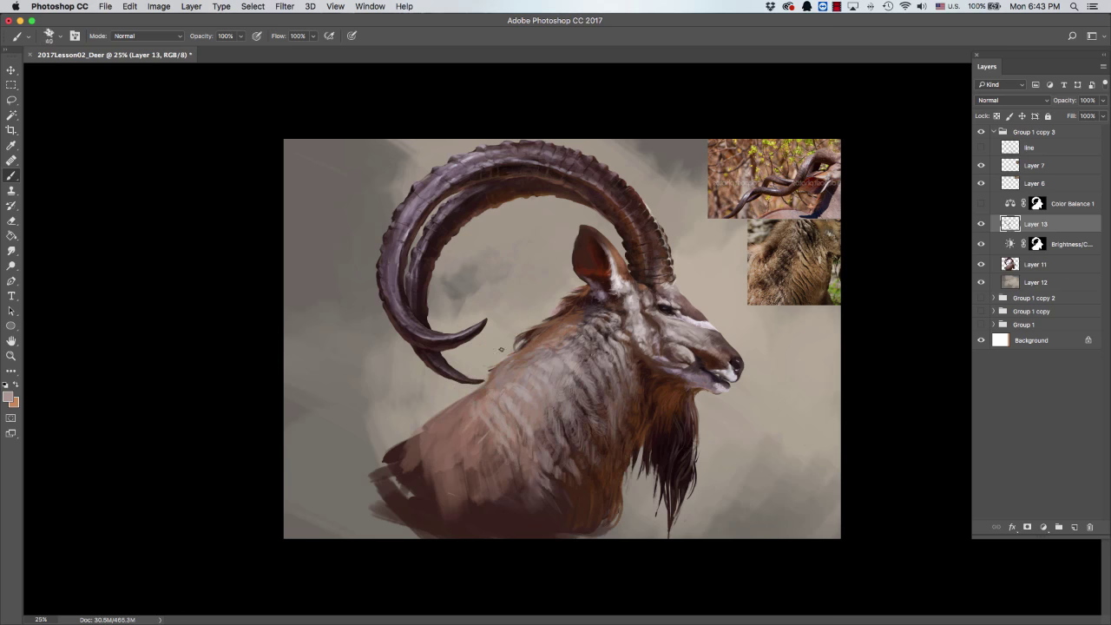
left_click(488, 387, "alt")
left_click(515, 368, "alt")
Extend the orange-brown fur and dark shadow down the lower chest with sampled colours.
left_click(641, 399, "alt")
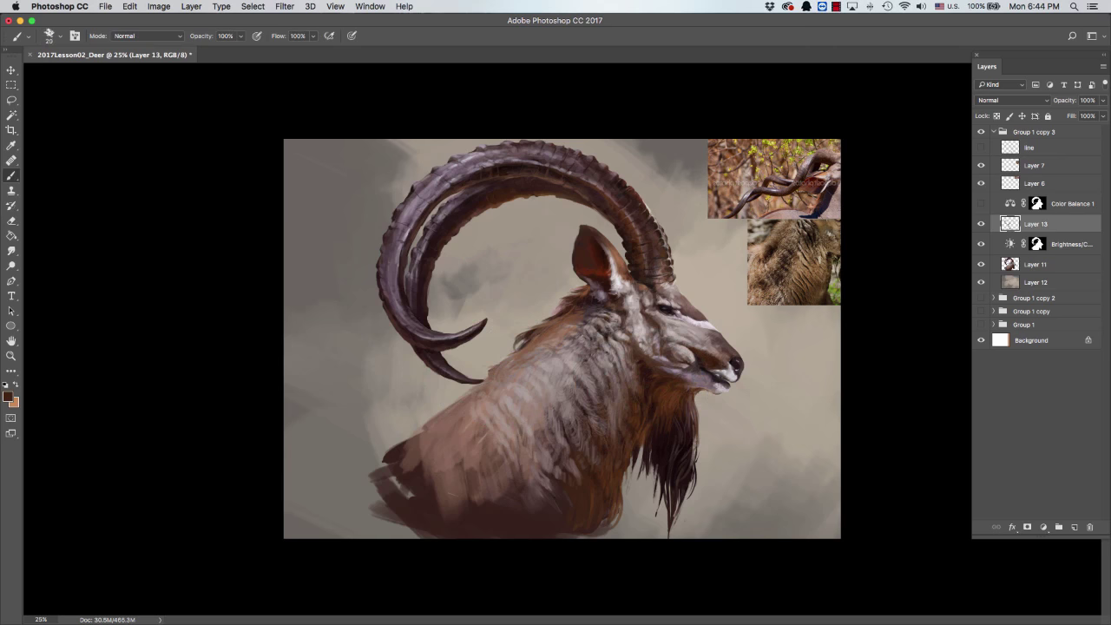
left_click(651, 428, "alt")
mouse_move(574, 521)
left_mouse_down()
mouse_move(539, 532)
mouse_move(596, 485)
mouse_move(599, 533)
mouse_move(606, 480)
mouse_move(659, 421)
mouse_move(590, 497)
left_mouse_up()
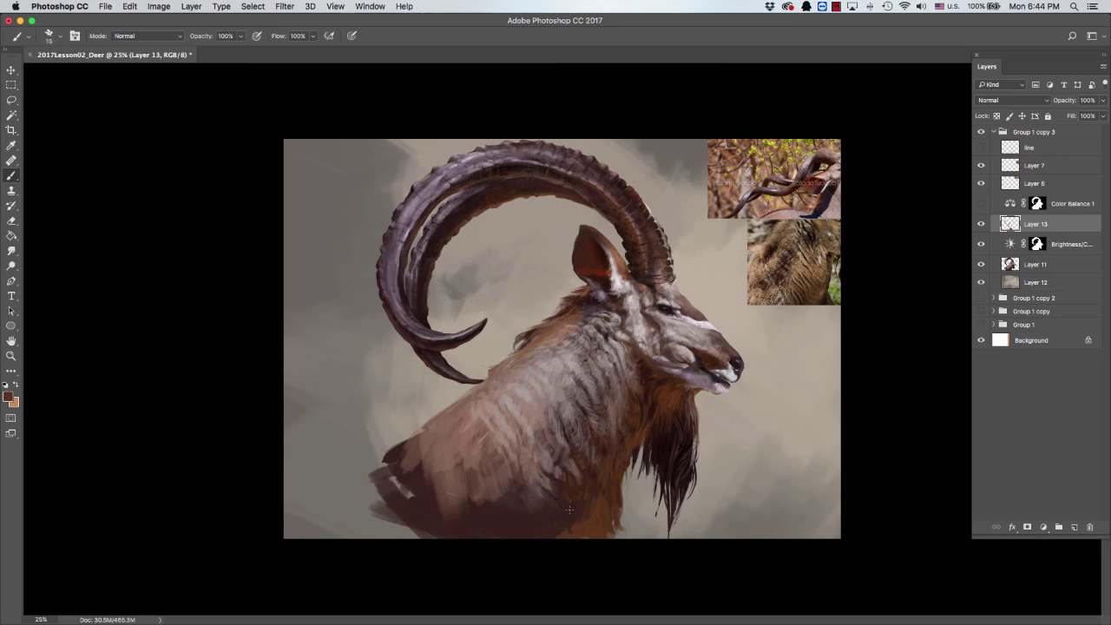
left_click(543, 488, "alt")
key("e")
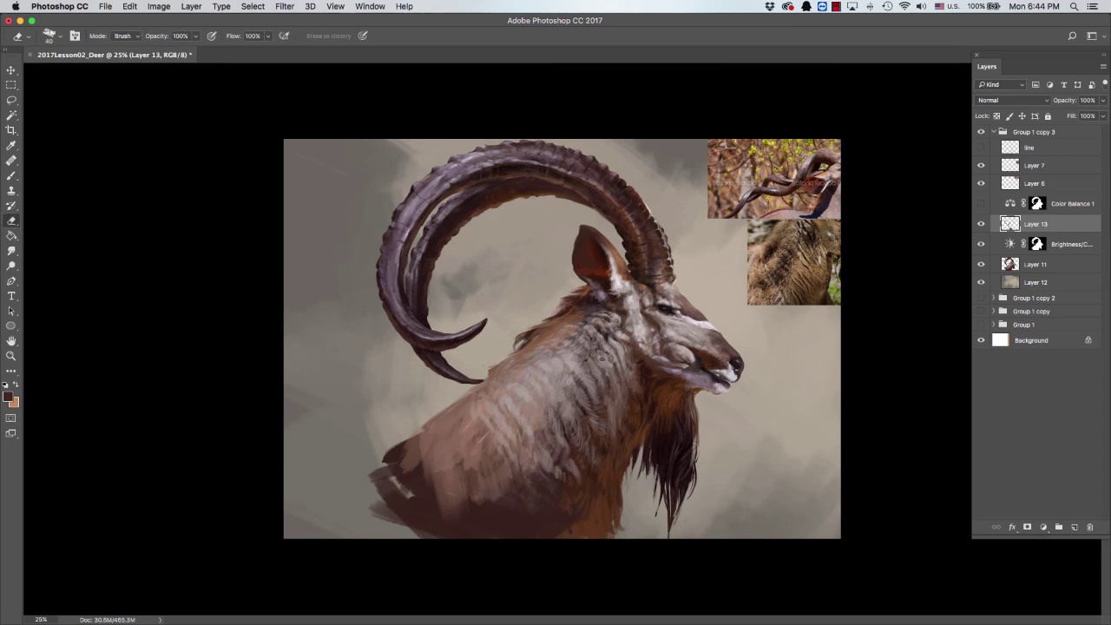
key("b")
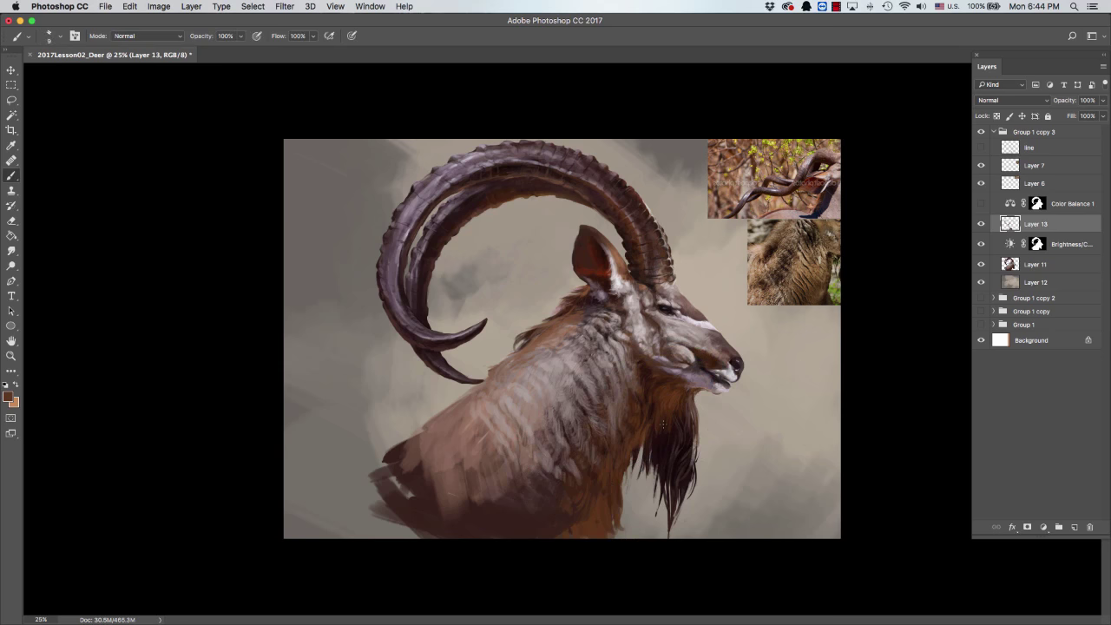
Blend dark and orange fur strokes through the beard, throat and front of the chest.
left_click(662, 439, "alt")
key("bracketright")
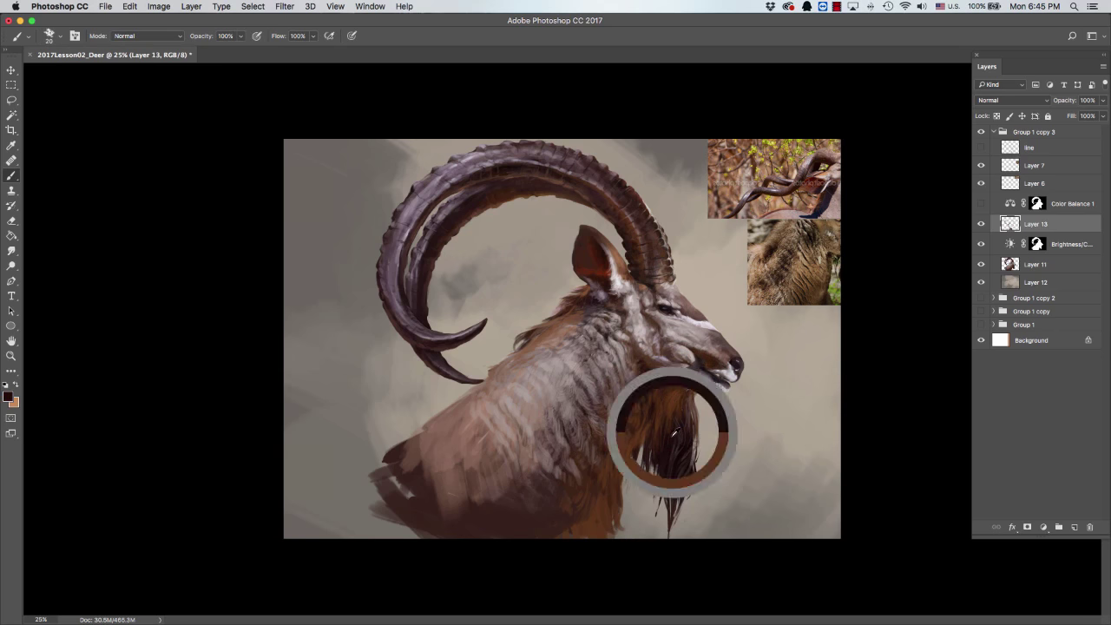
left_click(620, 469, "alt")
left_click_drag(613, 476, 610, 507)
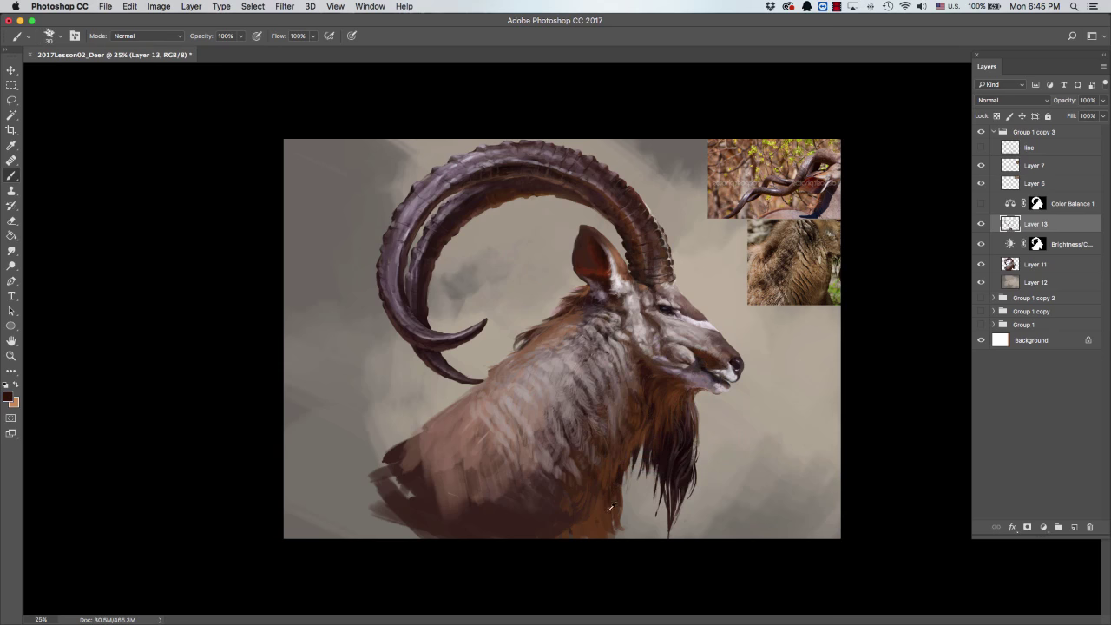
left_click(612, 506, "alt")
left_click_drag(625, 460, 623, 502)
left_click(622, 474, "alt")
left_click(643, 434, "alt")
mouse_move(655, 413)
left_mouse_down()
mouse_move(655, 422)
mouse_move(614, 419)
left_mouse_up()
left_click(614, 420, "alt")
left_click(639, 392, "alt")
Extend the back of the body outward with loose, dark brown strokes.
left_click_drag(374, 513, 390, 468)
mouse_move(386, 534)
left_mouse_down()
mouse_move(347, 455)
mouse_move(443, 404)
left_mouse_up()
key("e")
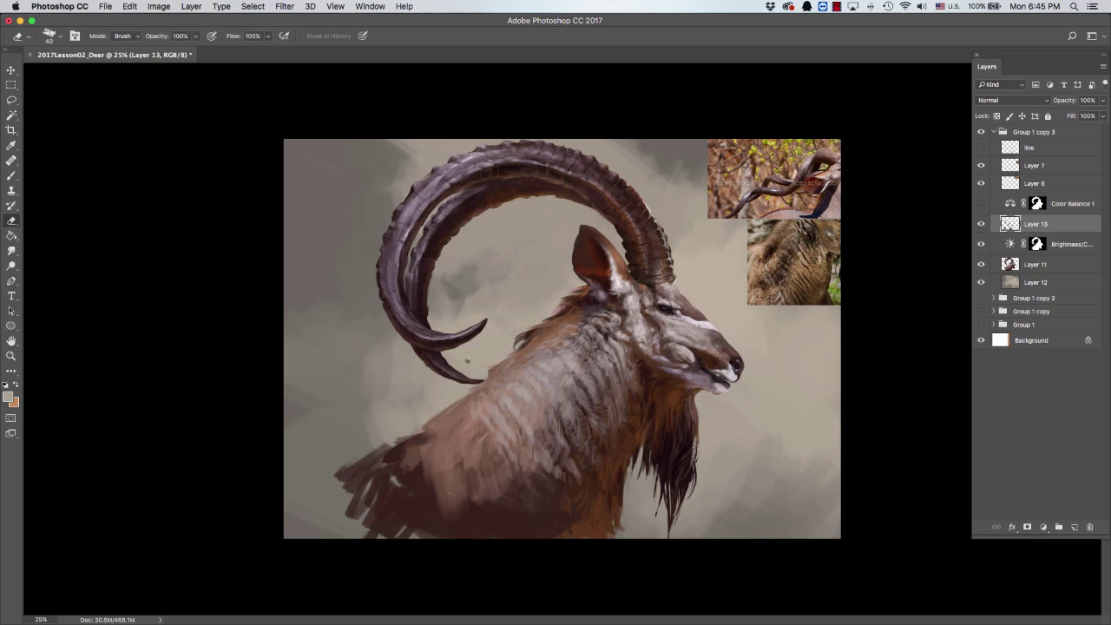
Merge Layer 13 with the Brightness/Contrast adjustment and the creature layer below.
right_click(1033, 224)
left_click(937, 461)
key("b")
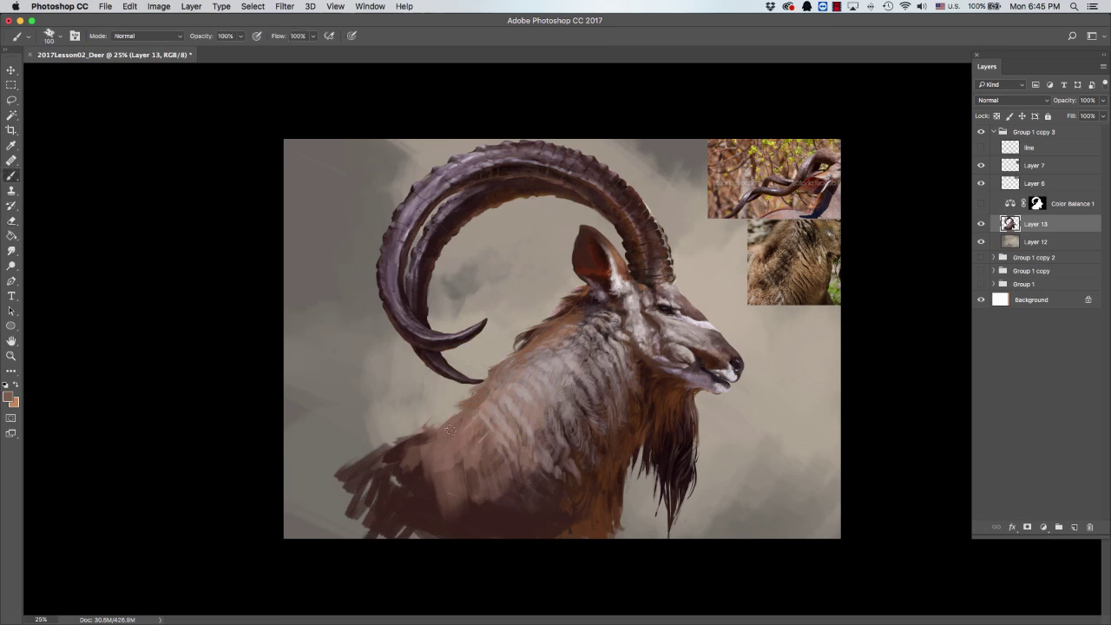
Repaint the back and nape contour with soft brown fur using sampled colours.
key("e")
key("b")
left_click(520, 354, "alt")
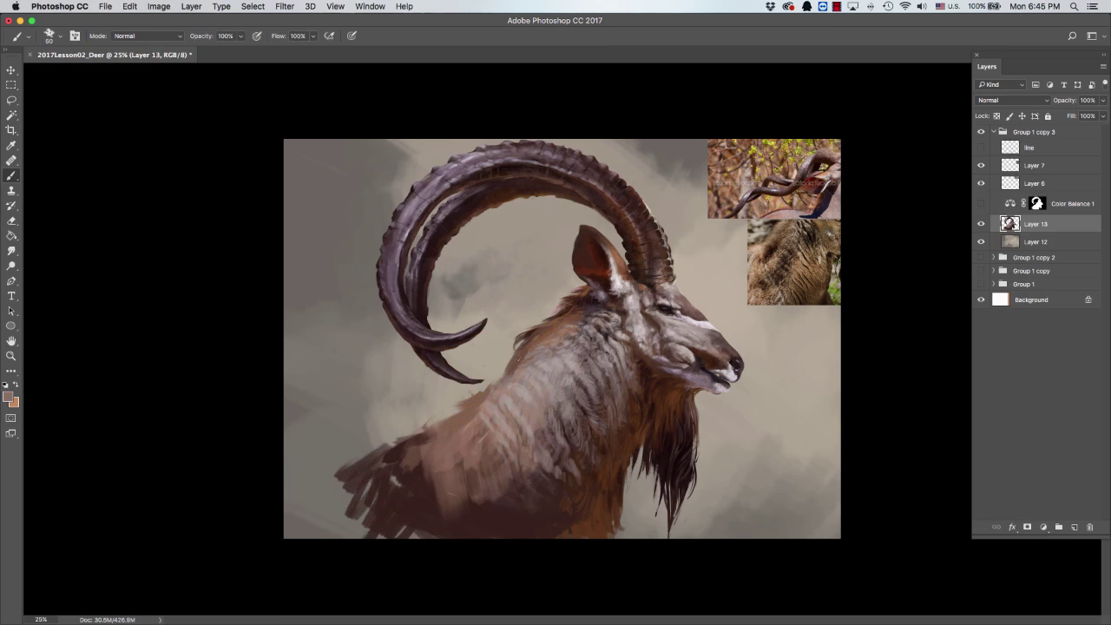
left_click(451, 429, "alt")
left_click(731, 329, "alt")
Flip the canvas back horizontally and refine the edges between the two curving horns with sampled dark tones.
key("super+shift+h")
key("super+plus")
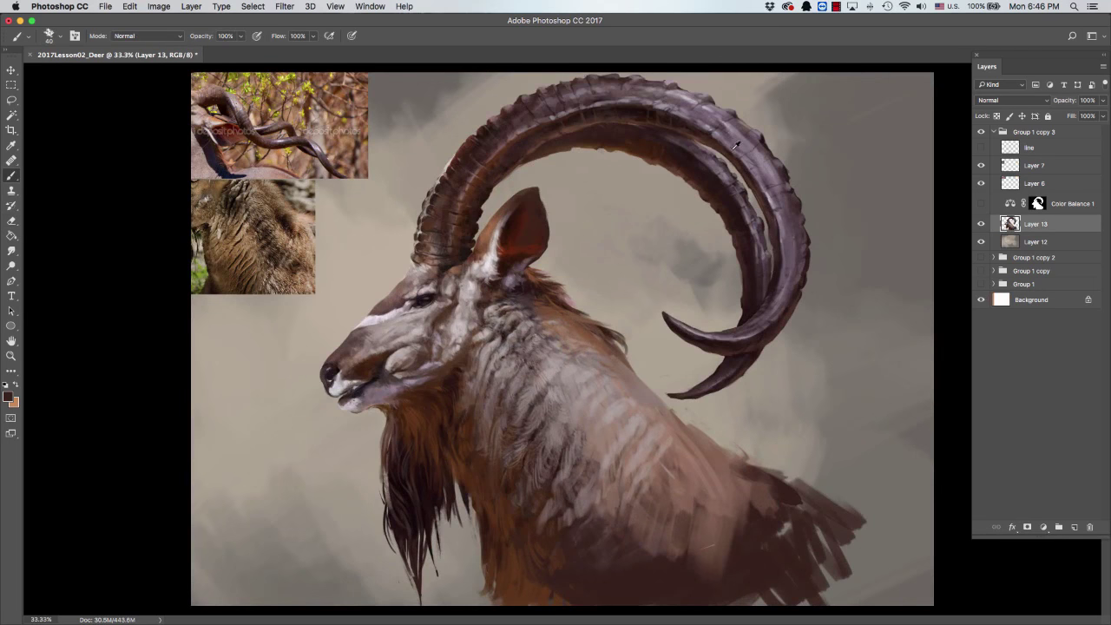
left_click(753, 174, "alt")
left_click(773, 192, "alt")
left_click(752, 177, "alt")
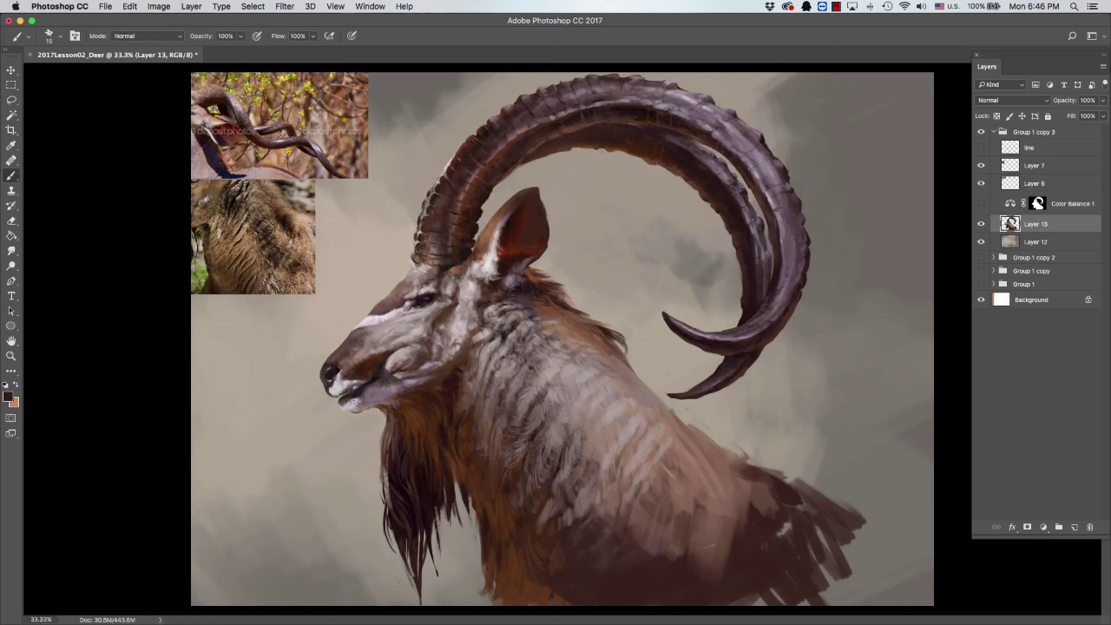
left_click(706, 139, "alt")
left_click_drag(777, 242, 737, 178)
Paint brown shading on the horn's base beside the ear with a smaller brush.
left_click(466, 247, "alt")
left_click(467, 248, "alt")
left_click(455, 247, "alt")
key("bracketleft")
key("bracketleft")
key("bracketleft")
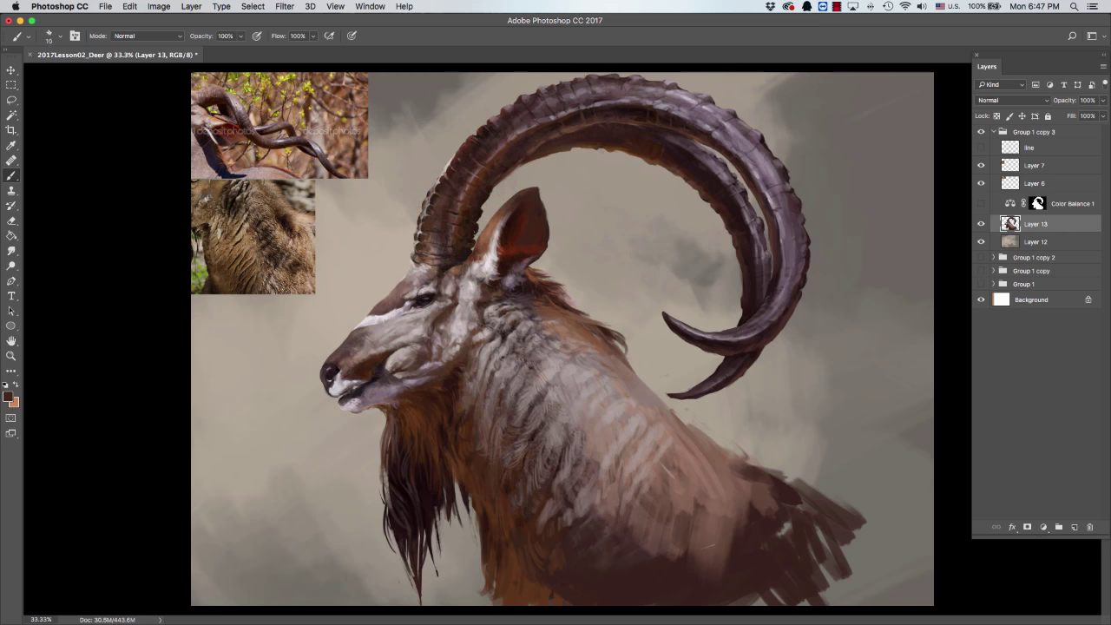
Refine the transition between the horn's base and the forehead fur with pale and dark sampled tones.
key("super+equal")
left_click(358, 230, "alt")
left_click(356, 229, "alt")
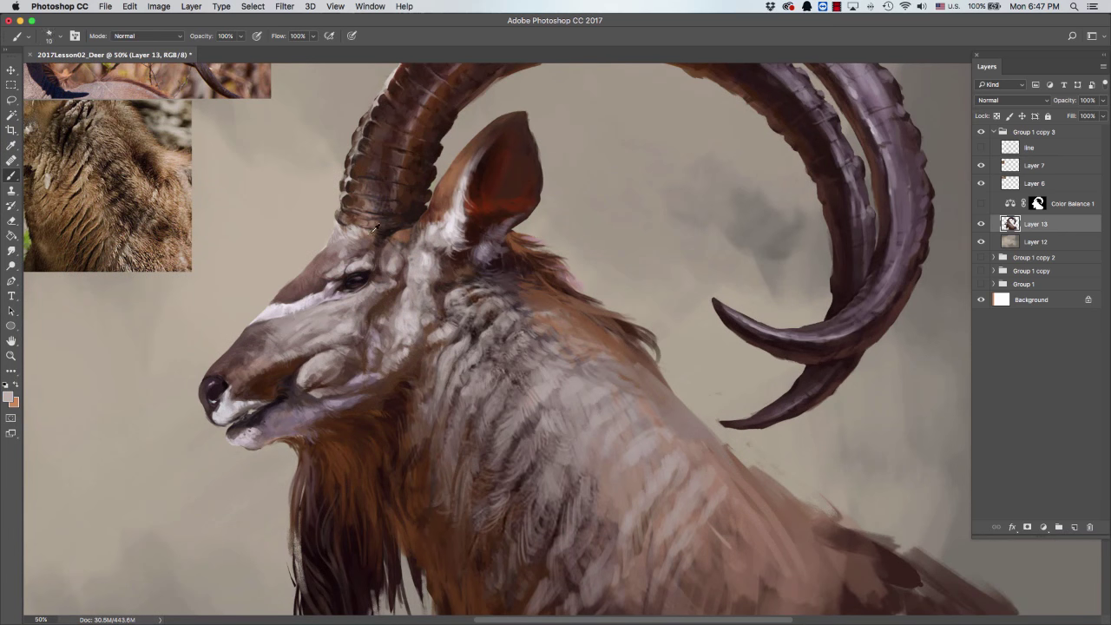
key("super+minus")
key("super+equal")
left_click(411, 208, "alt")
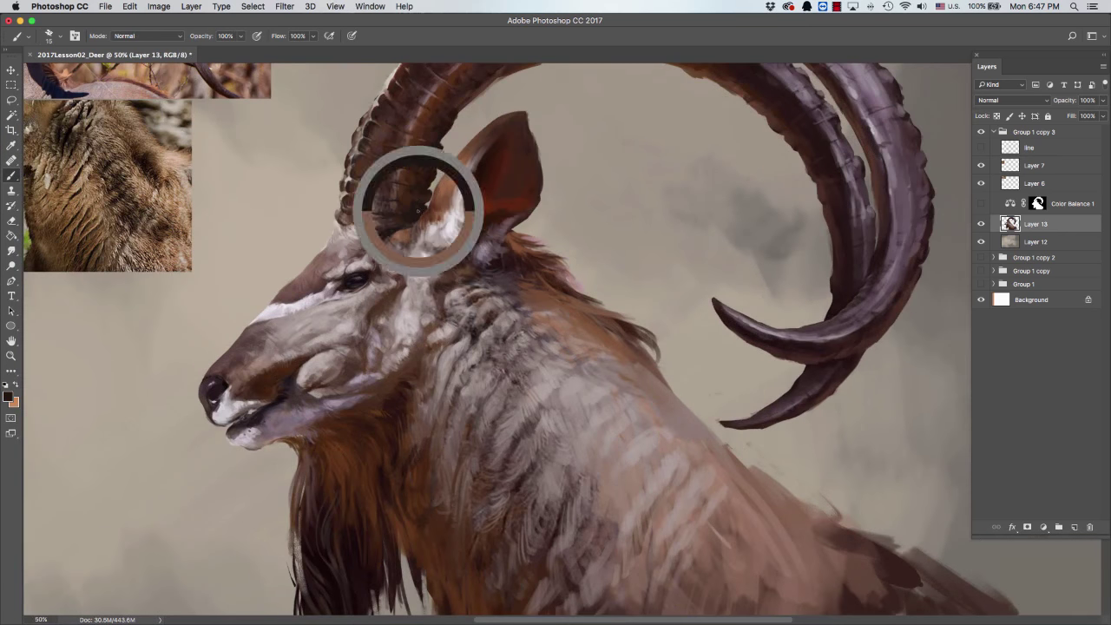
left_click(417, 212, "alt")
key("bracketleft")
key("bracketleft")
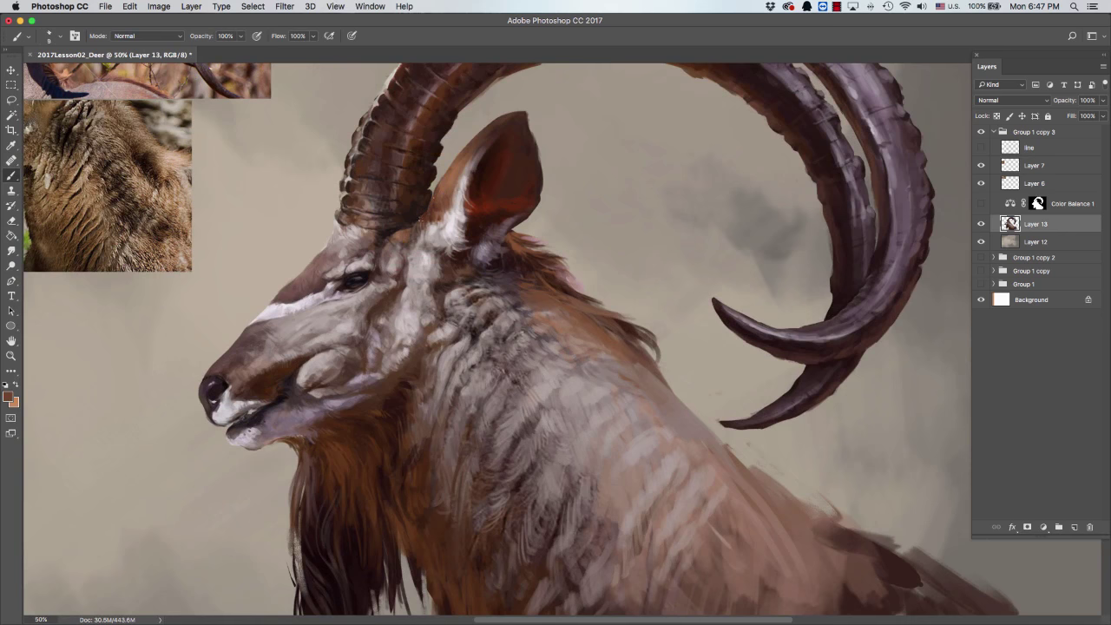
key("super+minus")
key("super+minus")
key("super+equal")
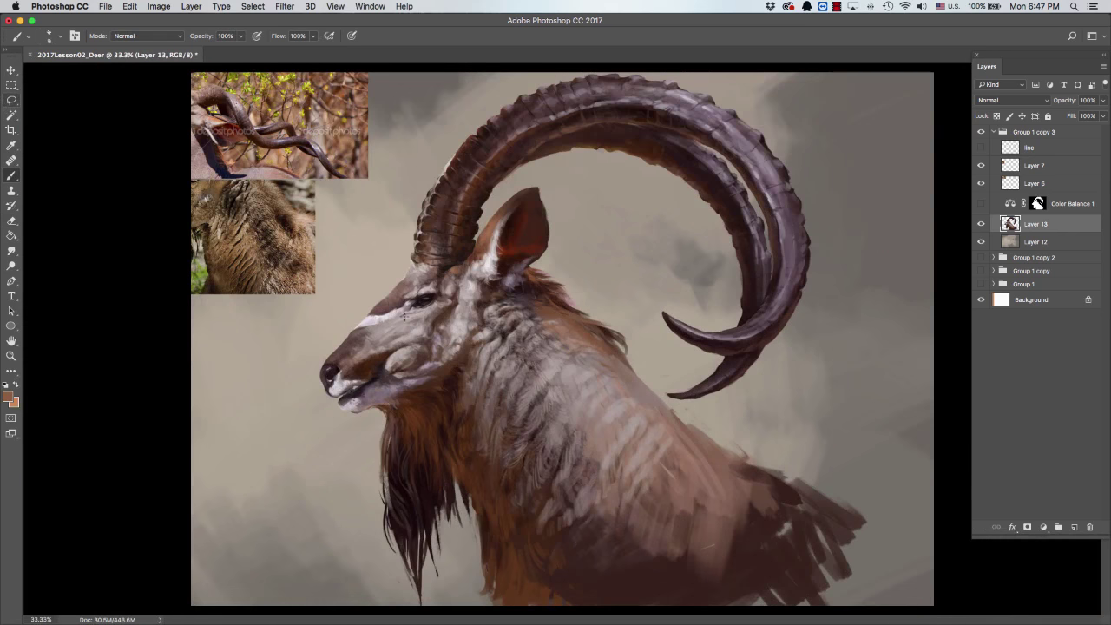
Paint light fur tones on the snout below the eye and on the upper lip.
key("super+equal")
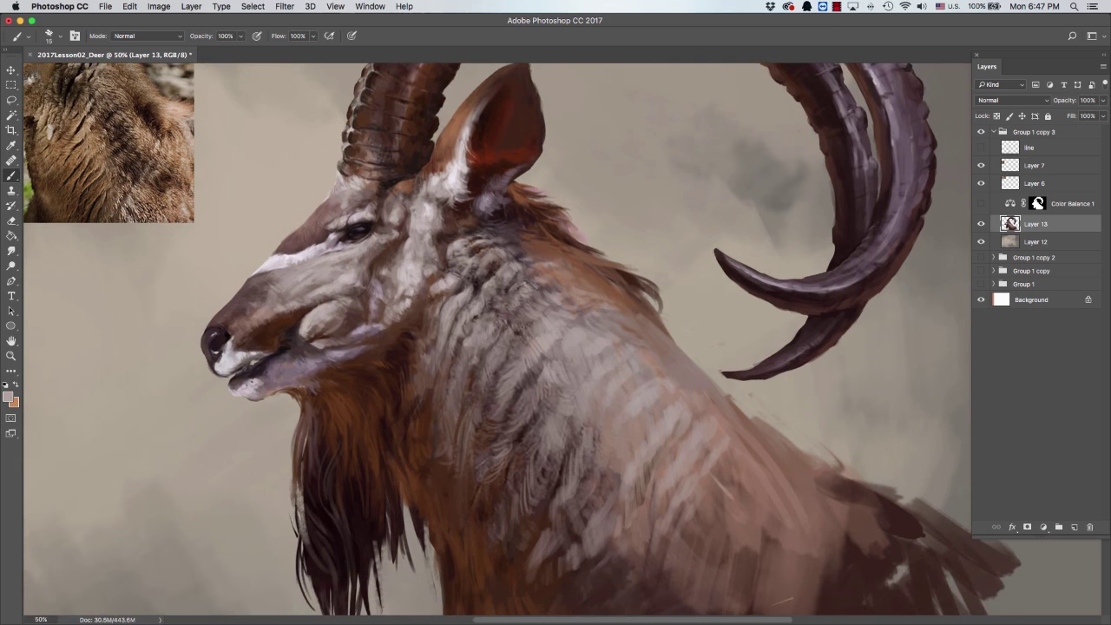
scroll(521, 338, "down", 2)
left_click(300, 290, "alt")
left_click(297, 291, "alt")
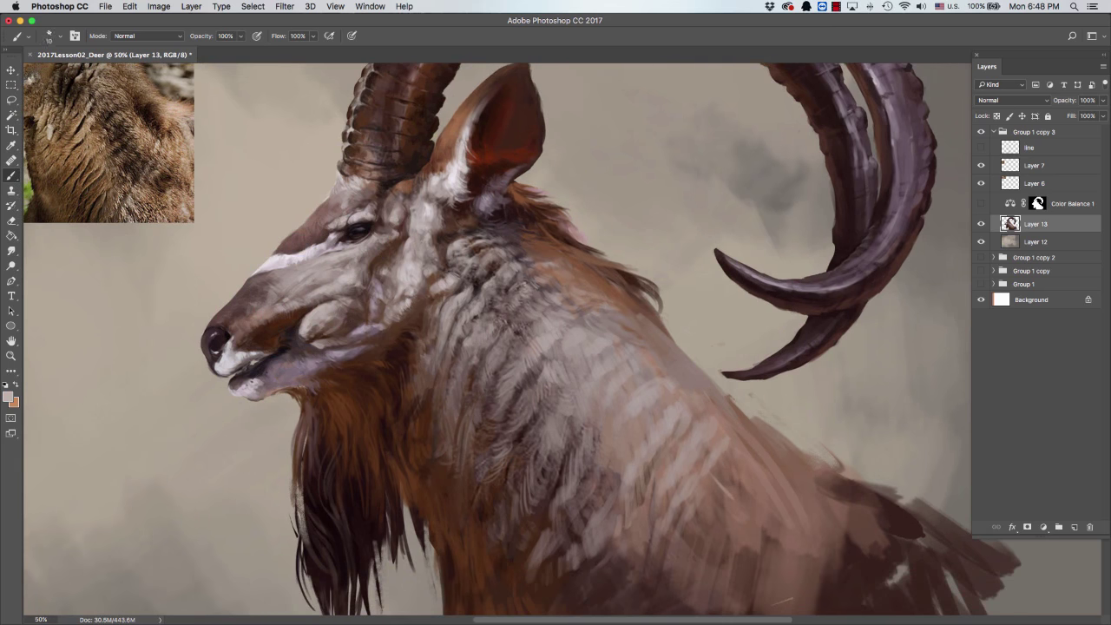
left_click(297, 293, "alt")
left_click(241, 349, "alt")
left_click(242, 349, "alt")
Blend the rounded cheek fold and the fur around the mouth corner with closely sampled tones.
scroll(496, 339, "down", 1)
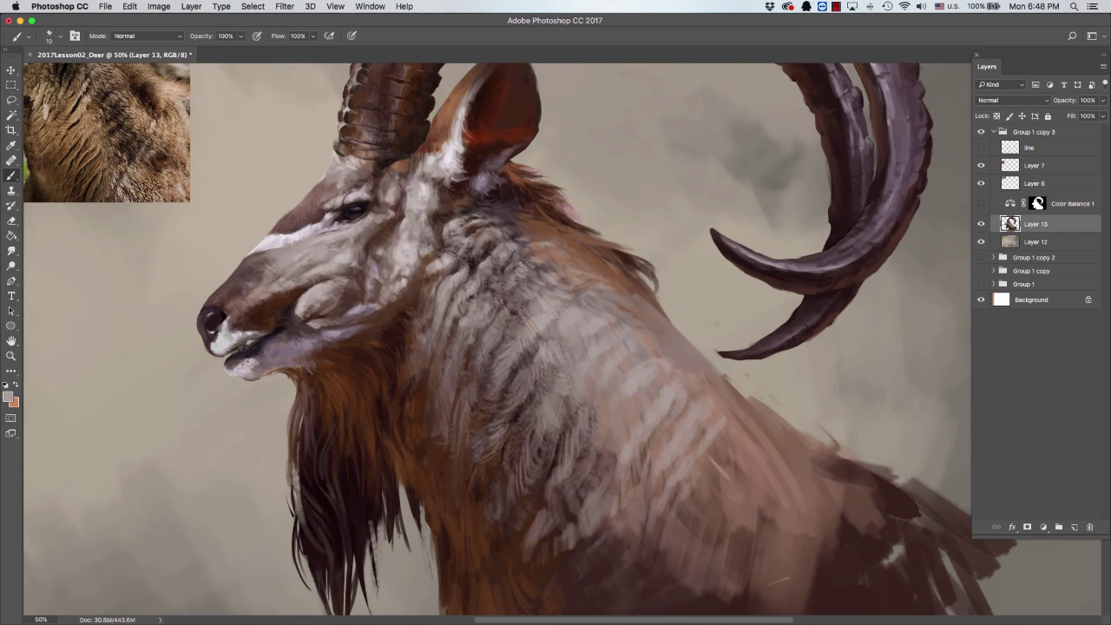
left_click(434, 250, "alt")
left_click(335, 295, "alt")
left_click(327, 291, "alt")
left_click(316, 301, "alt")
left_click(317, 303, "alt")
left_click(326, 310, "alt")
left_click(325, 311, "alt")
left_click(317, 326, "alt")
left_click(327, 337, "alt")
Soften the upper edge of the cheek fold and the fur beneath the eye with sampled greys and browns.
left_click(324, 279, "alt")
left_click(316, 291, "alt")
left_click(300, 289, "alt")
key("bracketright")
left_click(307, 289, "alt")
left_click(307, 284, "alt")
left_click(299, 289, "alt")
key("bracketright")
key("bracketright")
left_click(342, 254, "alt")
left_click(345, 251, "alt")
key("bracketleft")
key("bracketleft")
key("bracketleft")
key("bracketleft")
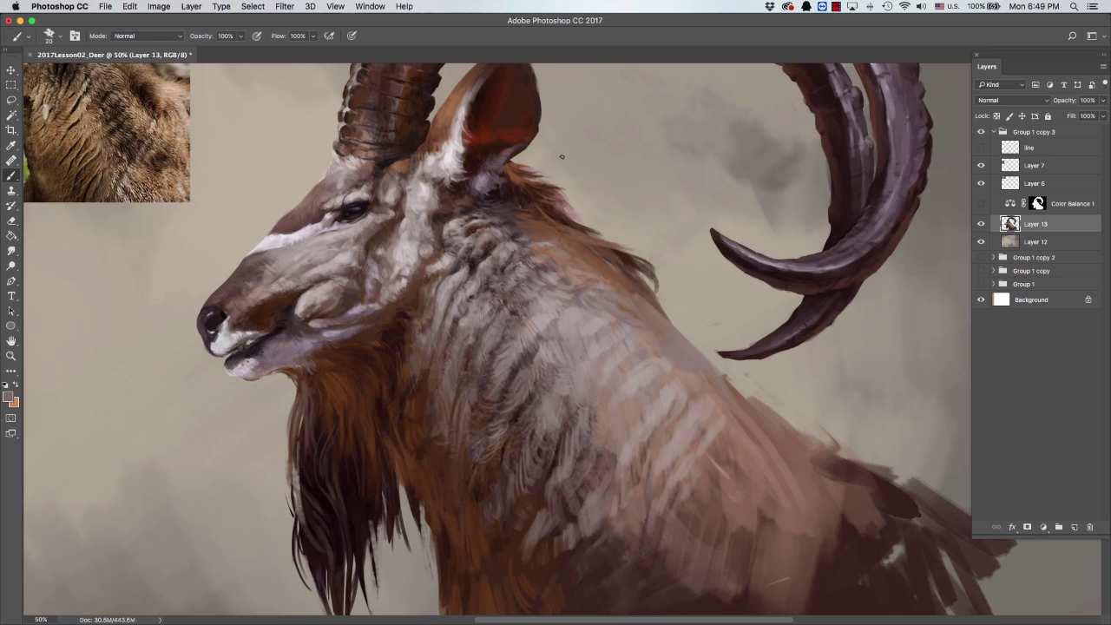
Refine the fur beneath the eye, at the ear's base and behind the jaw with sampled light and dark tones.
left_click(350, 236, "alt")
left_click(358, 233, "alt")
left_click(453, 217, "alt")
left_click(412, 276, "alt")
key("bracketleft")
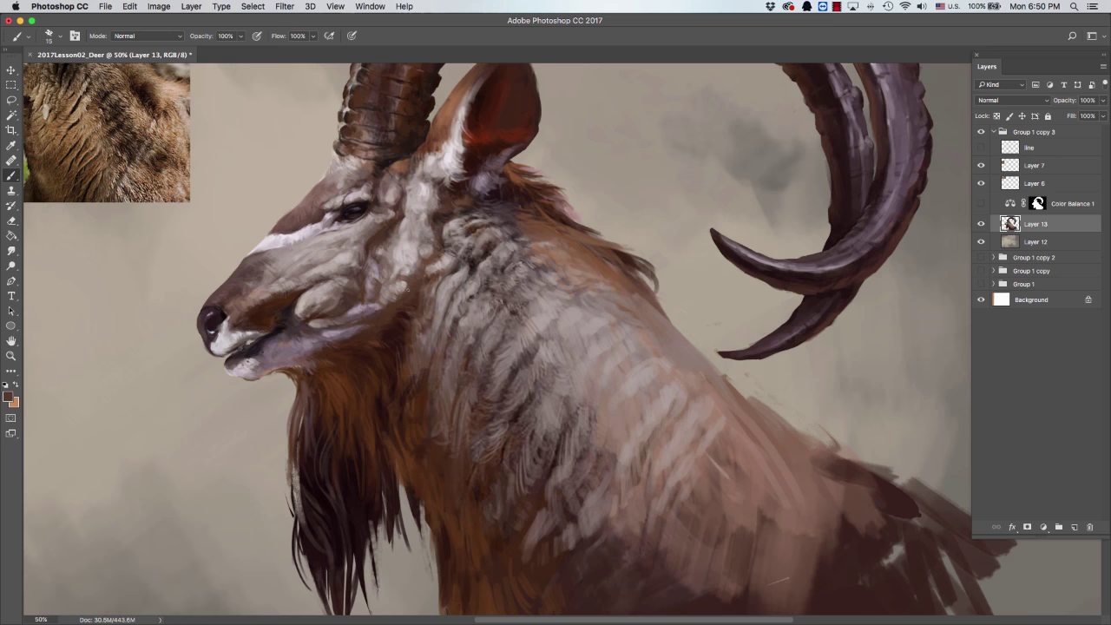
left_click(401, 290, "alt")
key("bracketleft")
Detail the folds directly beneath the eye with a finer brush, using sampled brown and pale grey tones.
left_click(372, 220, "alt")
key("bracketleft")
left_click(356, 232, "alt")
key("bracketleft")
left_click(334, 231, "alt")
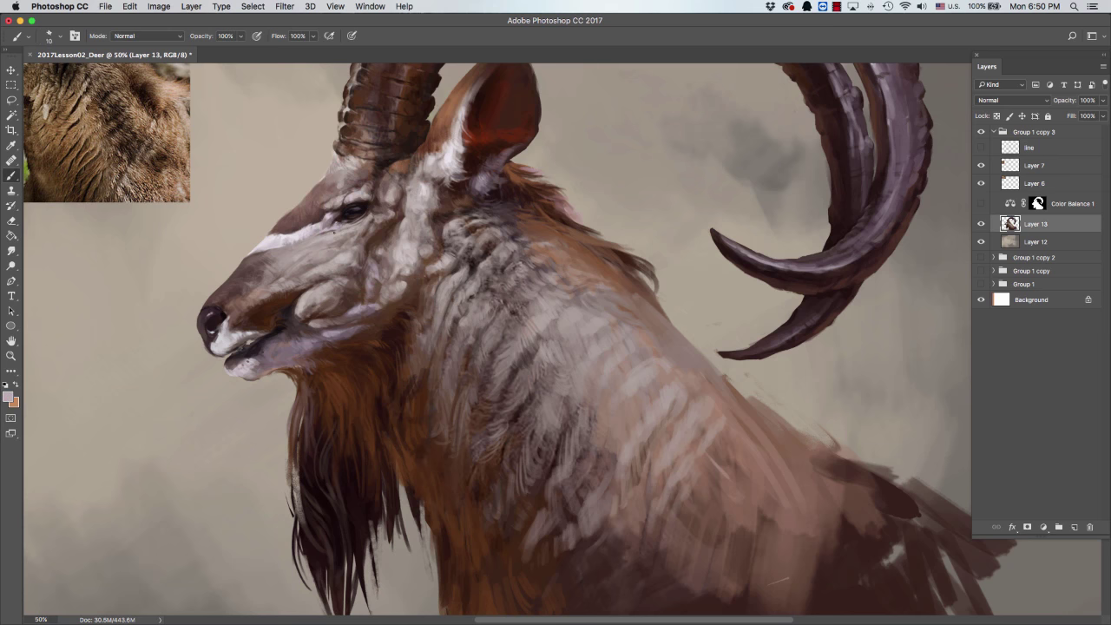
left_click(324, 249, "alt")
left_click(337, 238, "alt")
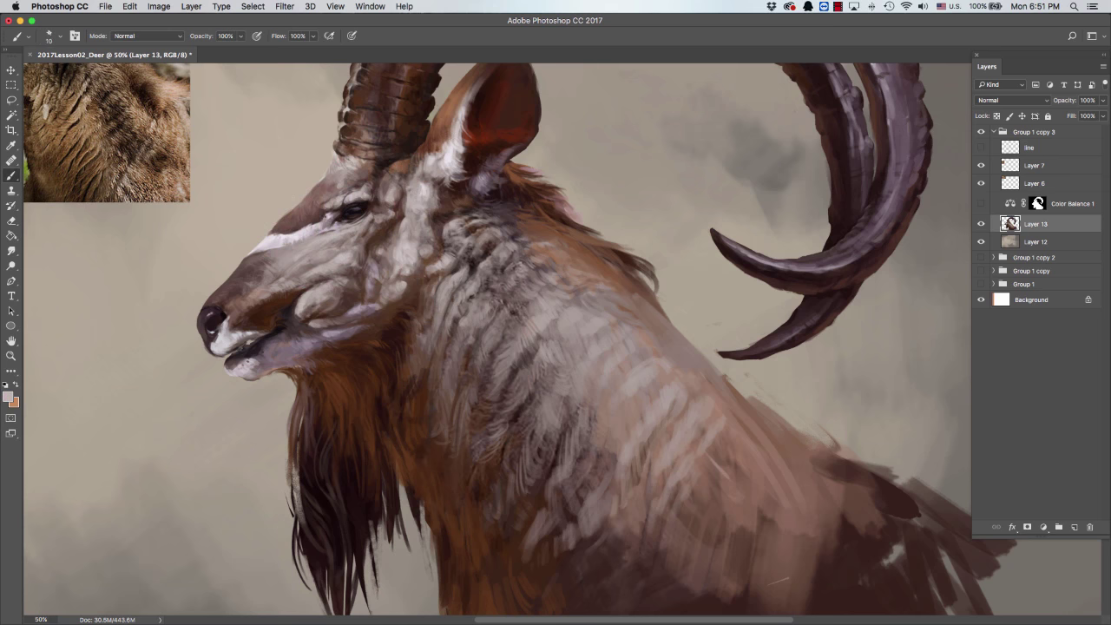
Blend the fur along the side of the snout and above the mouth with closely sampled tones.
left_click(299, 270, "alt")
left_click(286, 276, "alt")
left_click(290, 272, "alt")
left_click(308, 256, "alt")
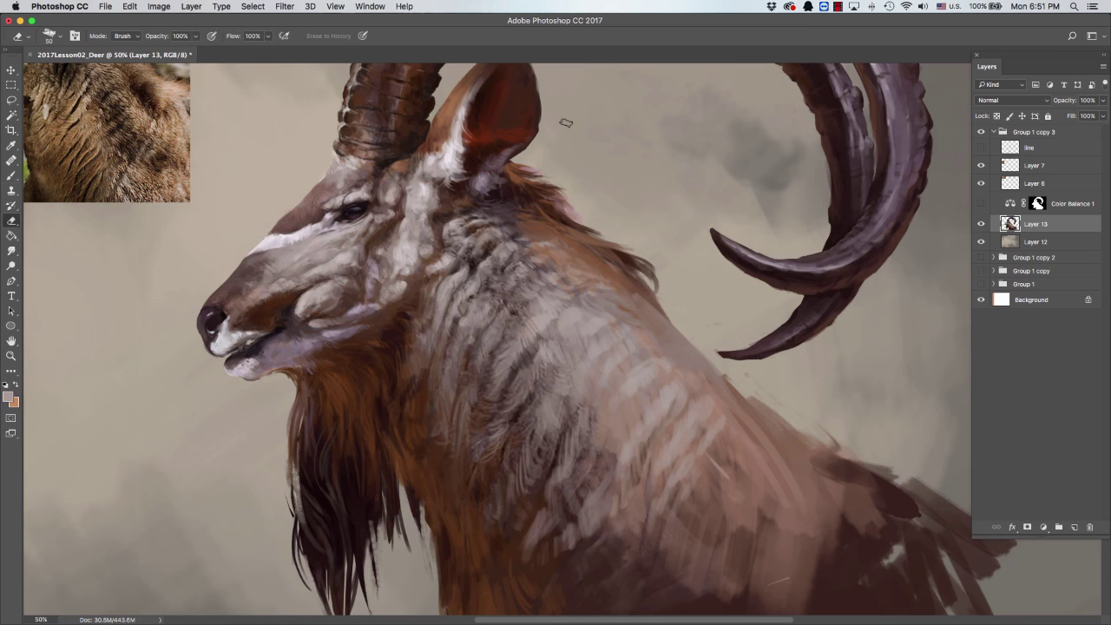
left_click(249, 310, "alt")
left_click(296, 292, "alt")
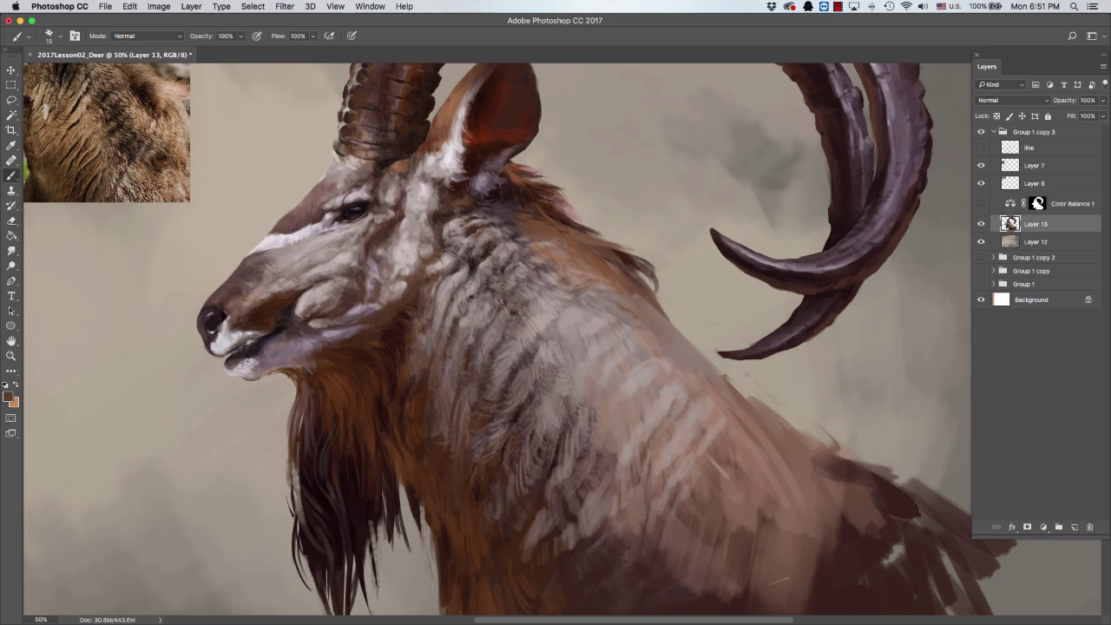
left_click(276, 316, "alt")
Soften the cheek fur behind and below the eye with sampled greys and browns.
left_click(364, 257, "alt")
left_click(338, 272, "alt")
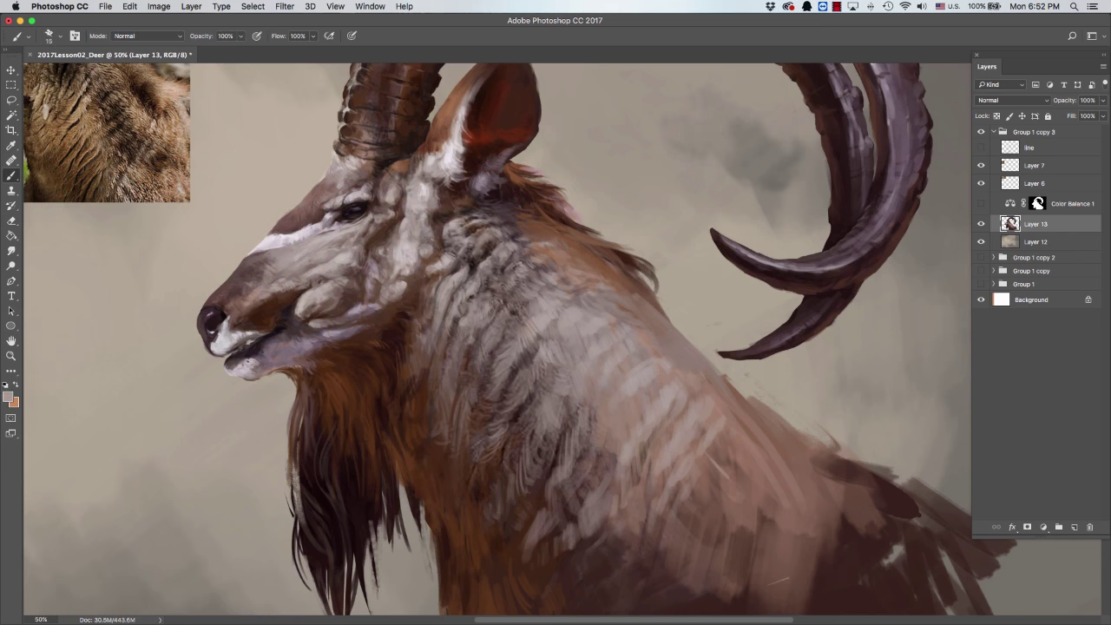
left_click(393, 246, "alt")
left_click(401, 245, "alt")
left_click(401, 246, "alt")
left_click(388, 269, "alt")
left_click(405, 250, "alt")
Paint light and dark fur detail between the eye and the ear's base with sampled tones.
key("super+minus")
key("super+minus")
key("super+equal")
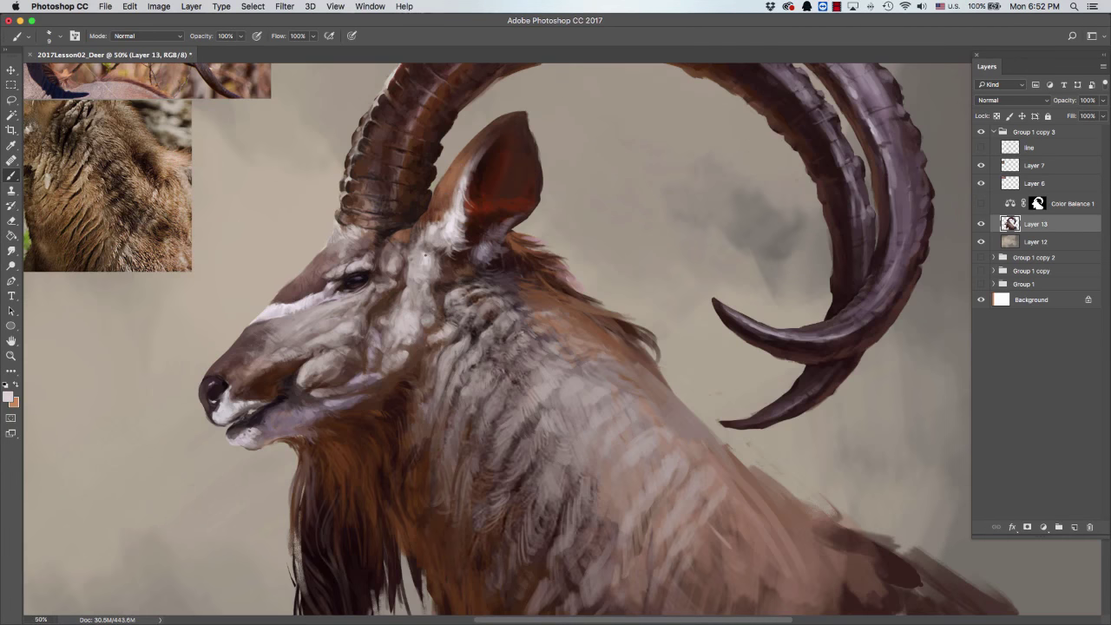
left_click(414, 259, "alt")
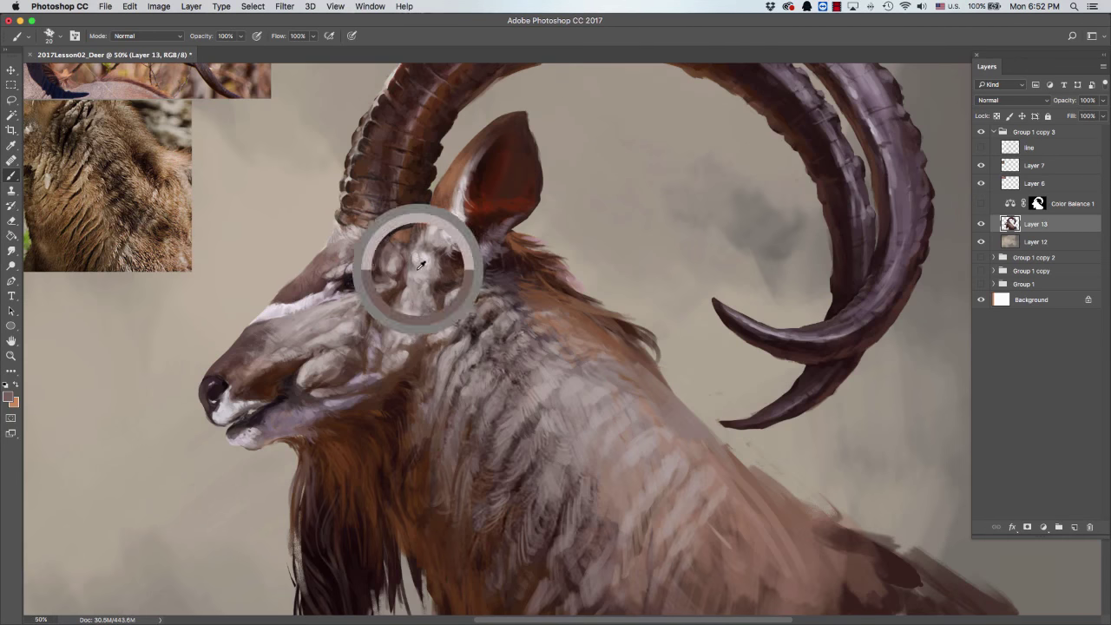
left_click(420, 250, "alt")
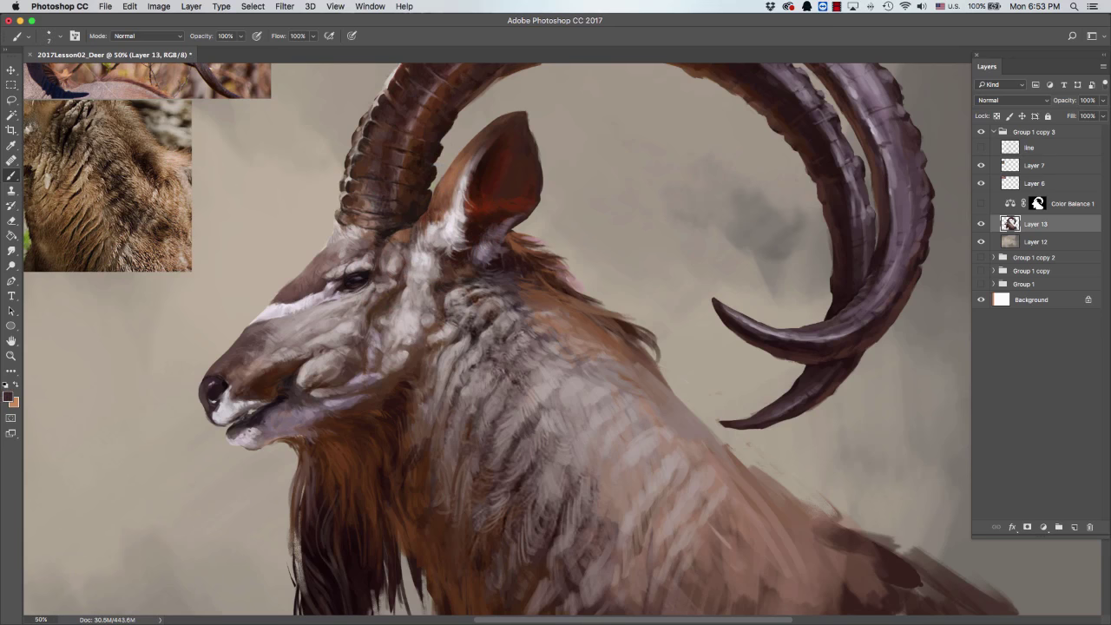
left_click(445, 263, "alt")
Hide the reference photo layers Layer 7 and Layer 6, and make the backdrop layer Layer 12 active.
key("super+minus")
key("super+minus")
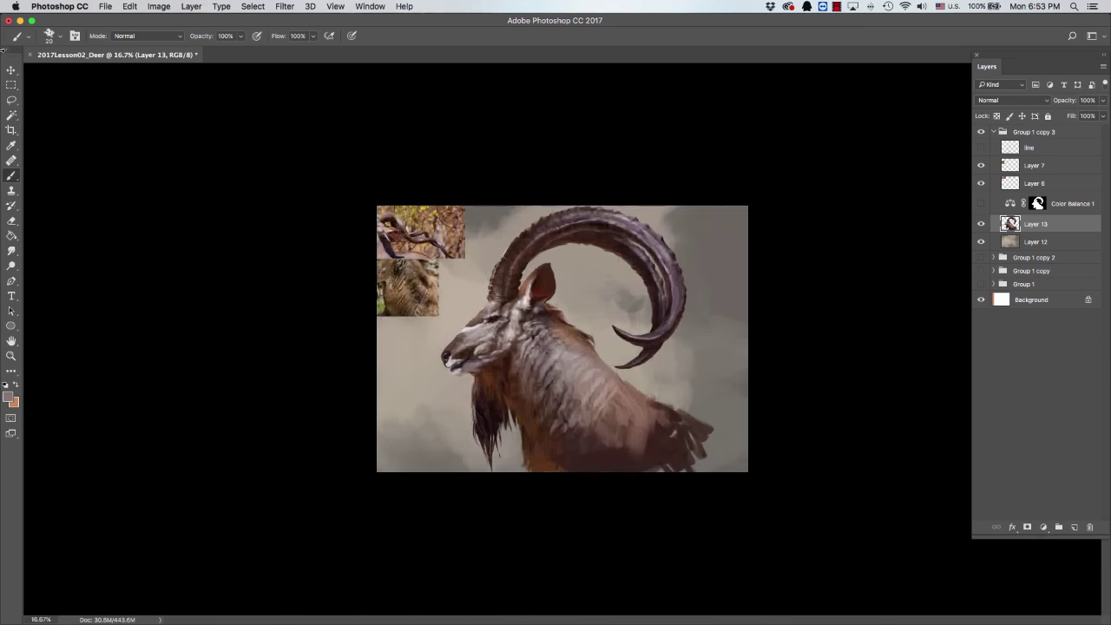
key("super+plus")
key("super+plus")
key("super+minus")
key("super+minus")
key("super+plus")
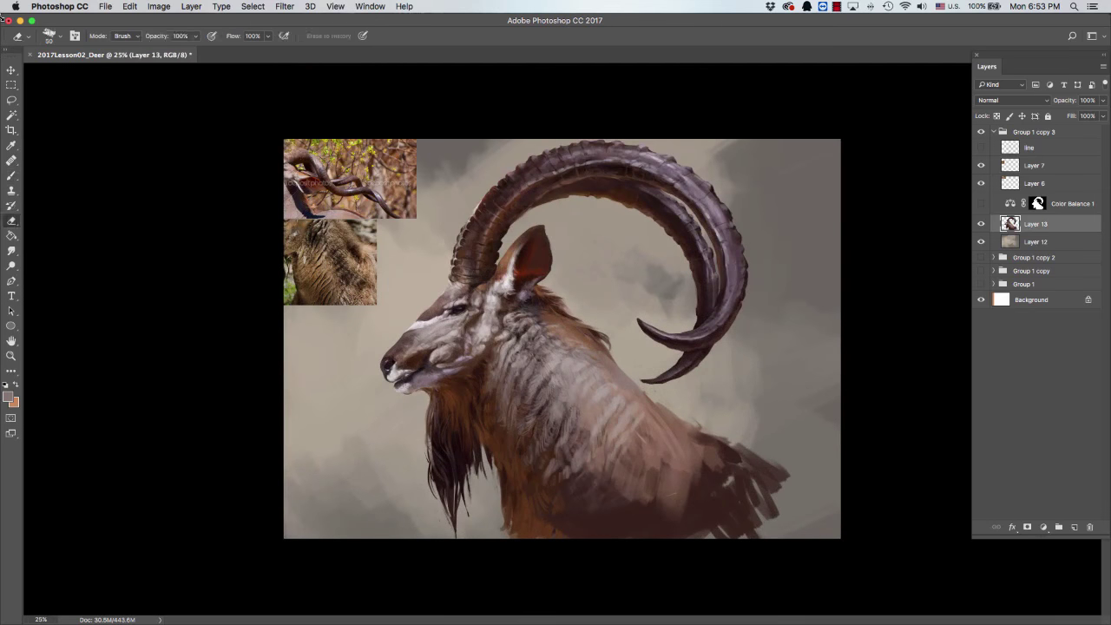
left_click(981, 165)
left_click(1036, 242)
left_click(981, 183)
Smooth over the dark cloudy patches in the backdrop on Layer 12 with large beige brush strokes.
key("]")
key("]")
key("]")
key("]")
key("]")
key("]")
key("]")
mouse_move(364, 244)
left_mouse_down()
mouse_move(422, 185)
mouse_move(402, 471)
mouse_move(675, 477)
mouse_move(686, 208)
left_mouse_up()
key("super+z")
key("[")
key("[")
key("[")
key("[")
key("[")
key("[")
key("[")
key("[")
Set the foreground colour to pale beige #dad0c1 and brush a light glow into the backdrop around the head and horn.
left_click(8, 393)
left_click(310, 65)
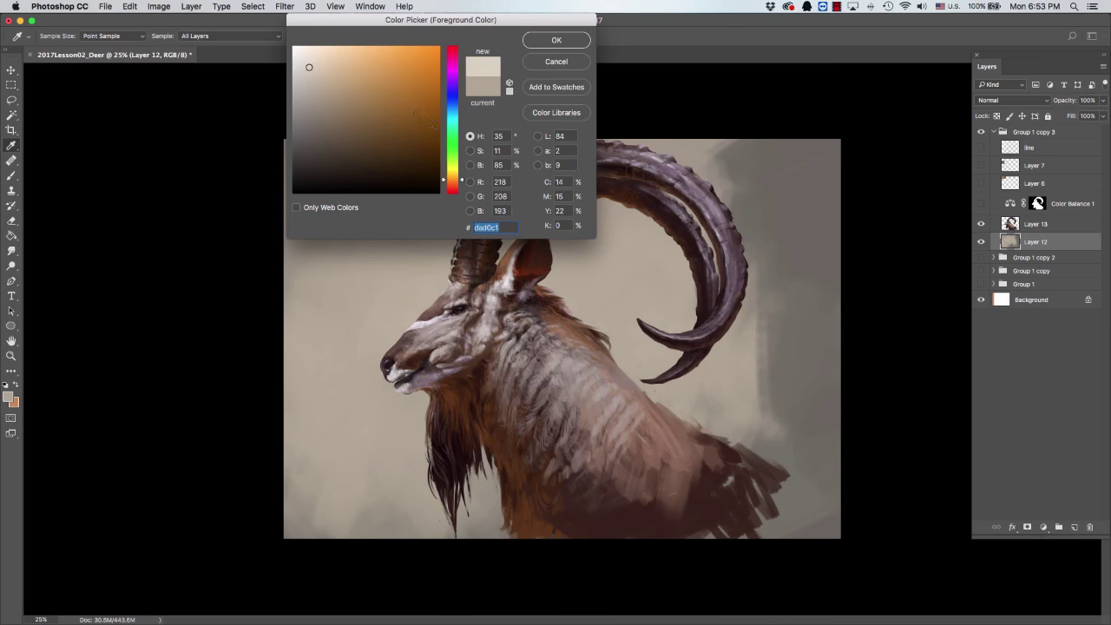
left_click(559, 38)
key("]")
key("]")
key("]")
key("]")
key("]")
key("]")
key("]")
mouse_move(434, 243)
left_mouse_down()
mouse_move(473, 260)
mouse_move(581, 356)
left_mouse_up()
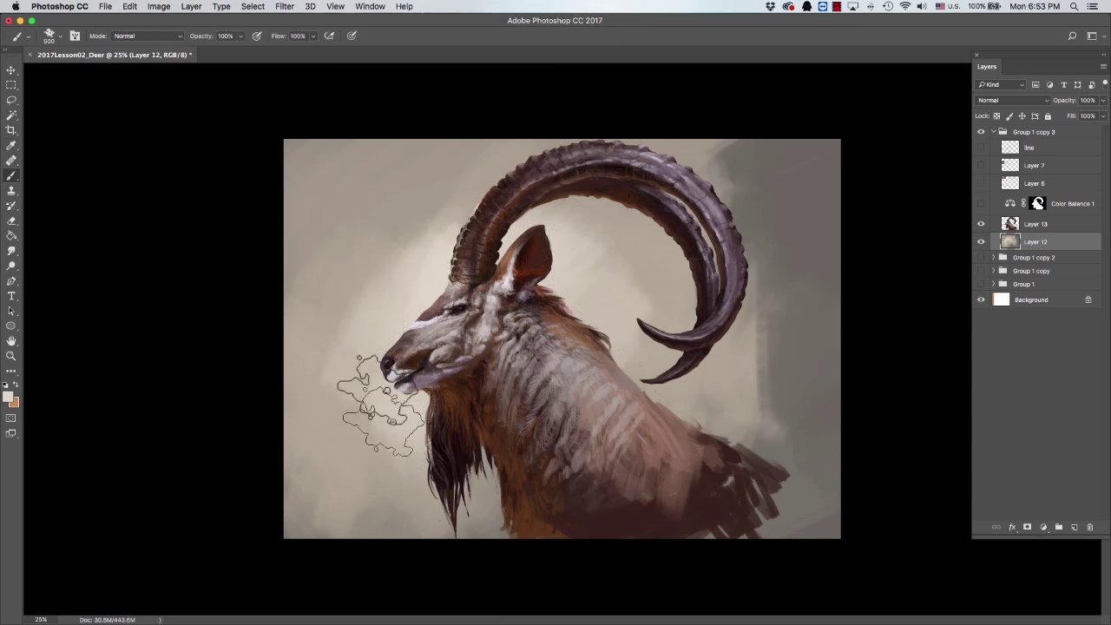
Blend the pale glow into the surrounding backdrop behind the neck and in front of the beard, varying the brush size.
key("[")
key("[")
key("[")
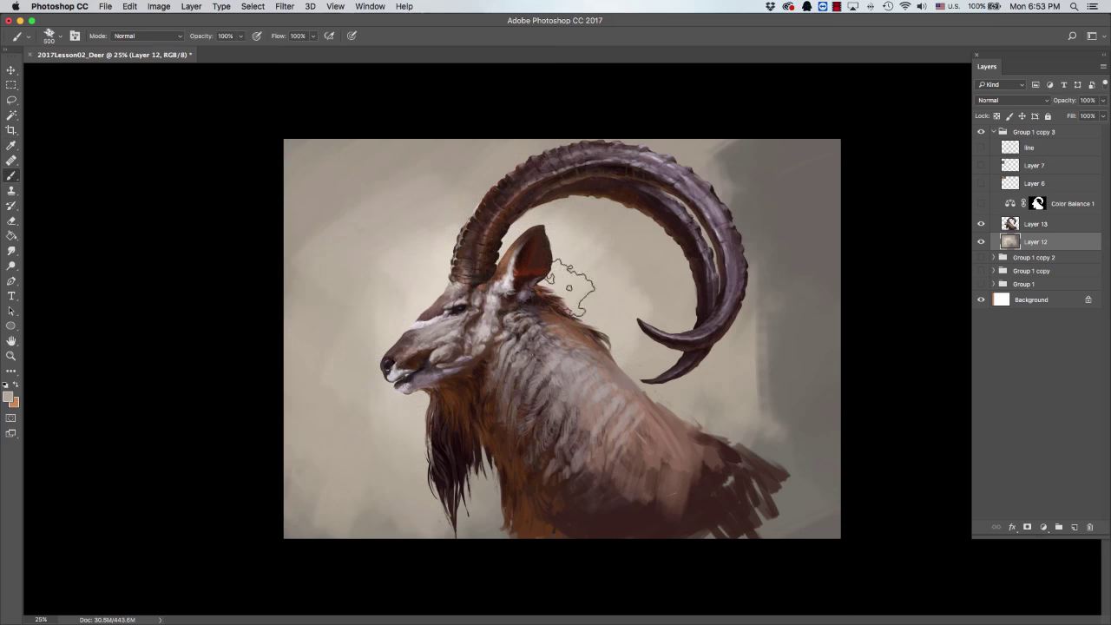
key("[")
key("[")
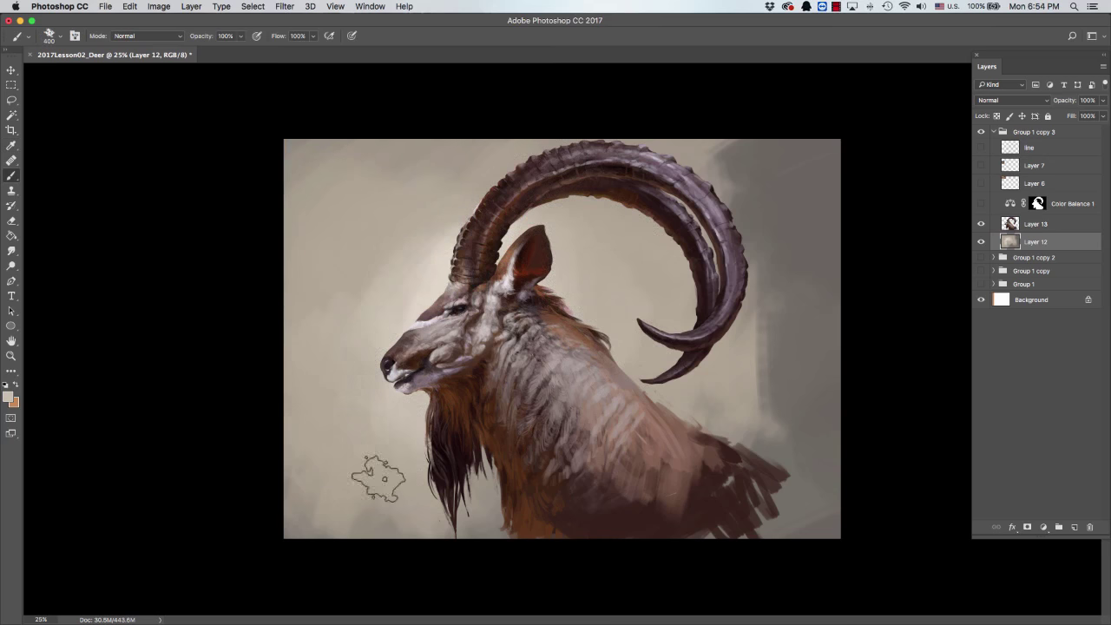
key("bracketright")
key("bracketright")
key("bracketright")
Refine the ear's tip and outer edge on Layer 13 with sampled brown and reddish tones.
left_click(1037, 224)
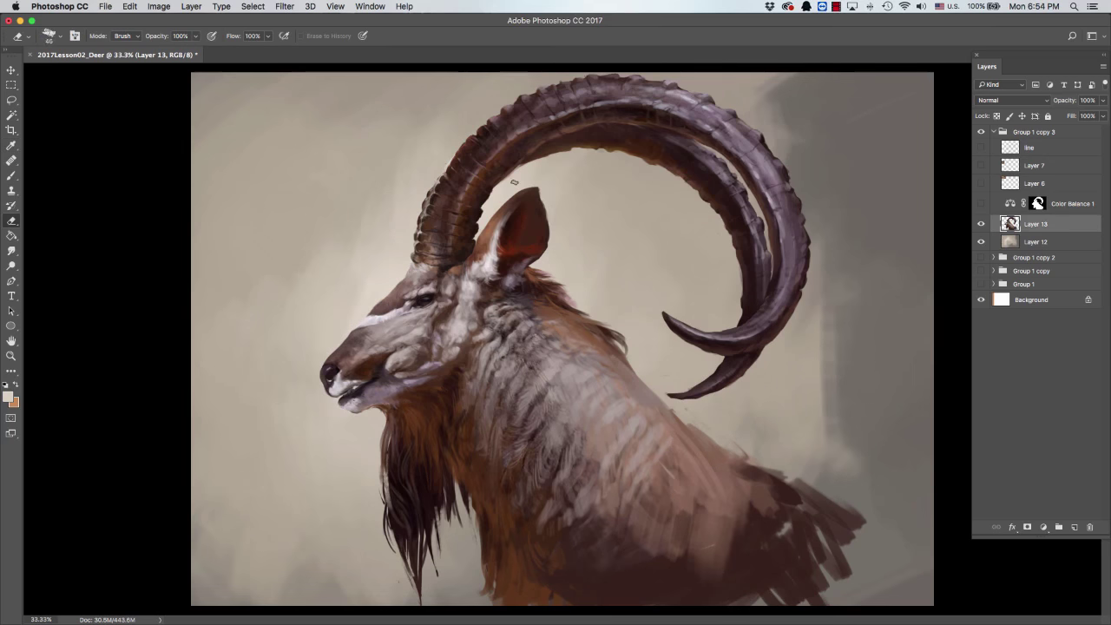
key("e")
key("super+equal")
key("b")
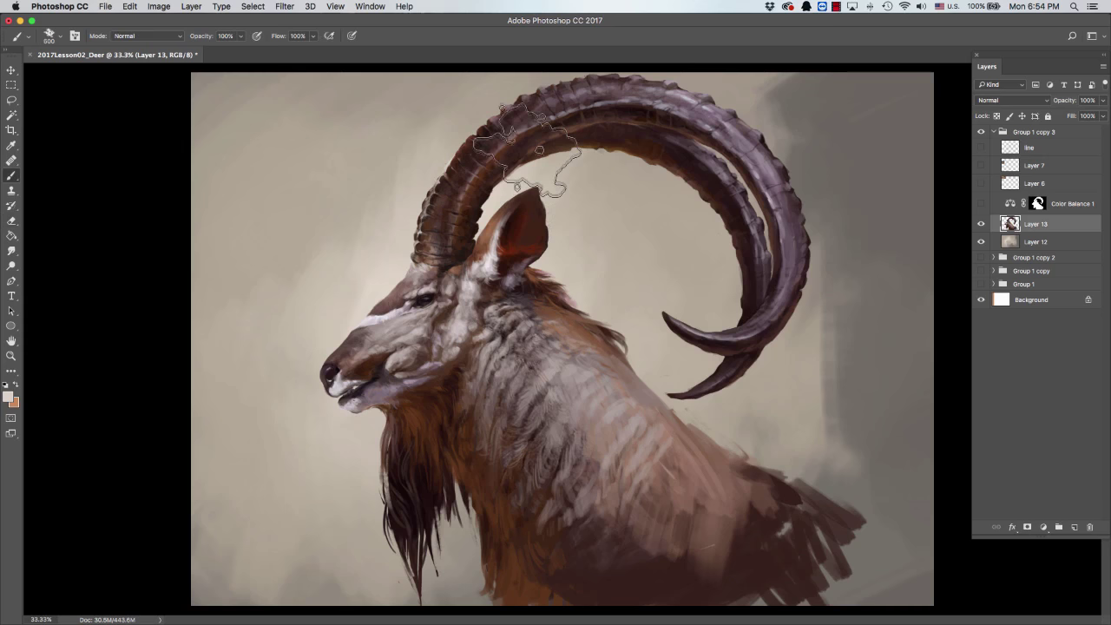
left_click(536, 221, "alt")
left_click(518, 204, "alt")
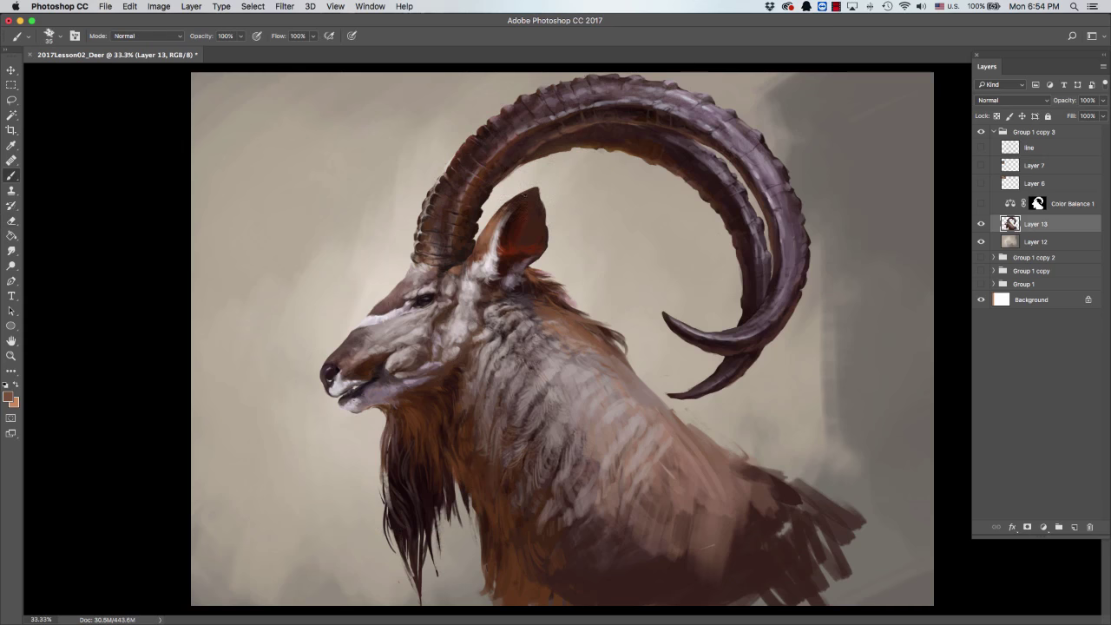
left_click(510, 205, "alt")
left_click(521, 194, "alt")
left_click(512, 201, "alt")
left_click(526, 203, "alt")
Soften the upper neck below the ear and paint mane strands behind it with sampled dark and reddish browns.
key("bracketright")
key("bracketright")
key("bracketright")
key("bracketright")
key("bracketright")
key("bracketright")
key("bracketright")
key("bracketleft")
key("bracketleft")
key("bracketleft")
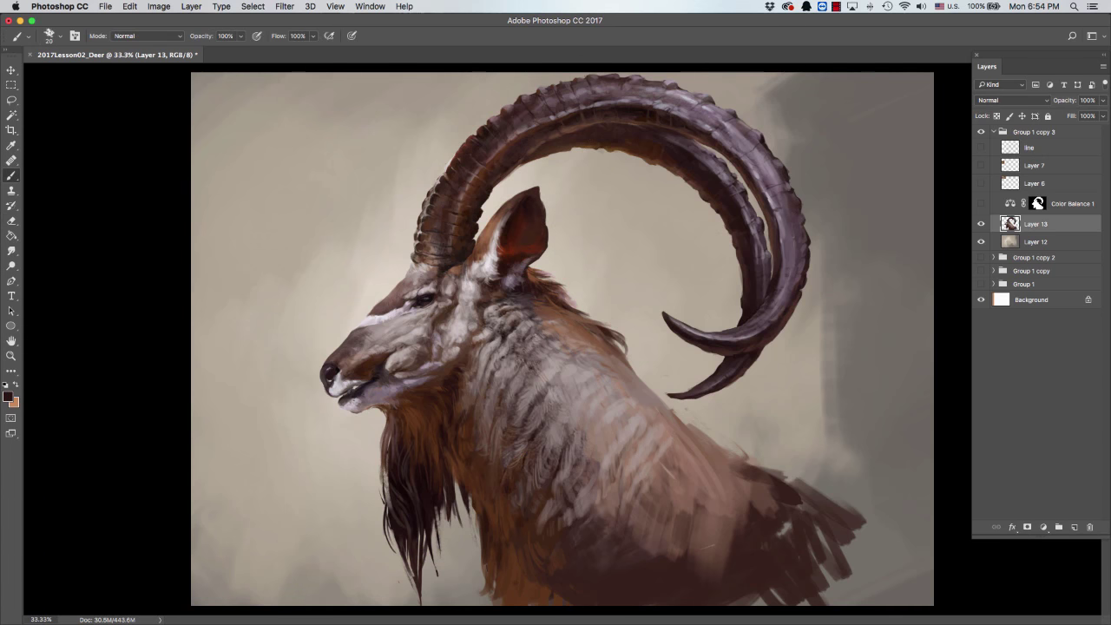
left_click(526, 272, "alt")
left_click(544, 287, "alt")
left_click(547, 295, "alt")
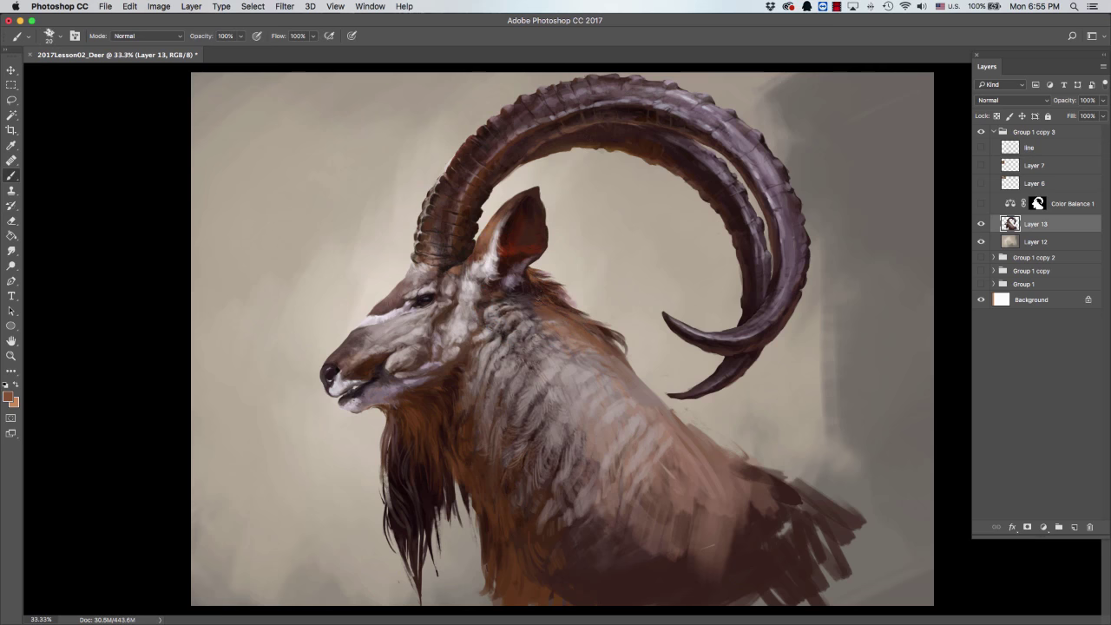
left_click(550, 302, "alt")
Repaint the Layer 12 backdrop with broad sampled pale beige strokes, covering the dark grey area behind the horn and back.
key("super+minus")
key("super+minus")
key("super+minus")
key("super+minus")
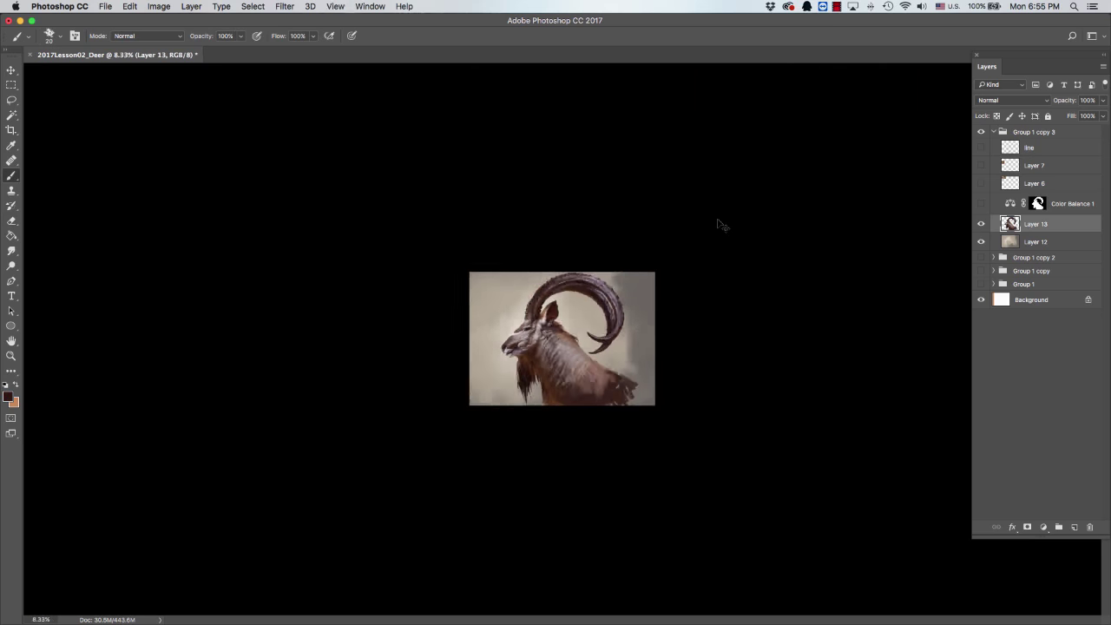
key("super+plus")
key("super+plus")
left_click(469, 264, "alt")
key("alt+bracketleft")
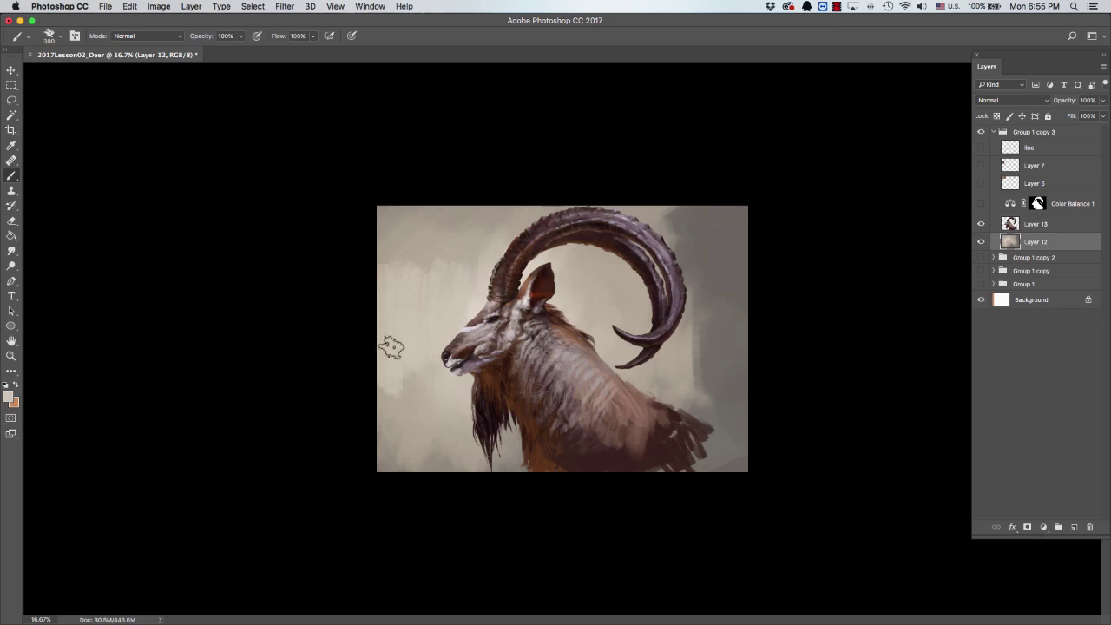
key("bracketright")
key("bracketright")
key("bracketright")
key("bracketright")
key("bracketright")
key("super+minus")
key("super+plus")
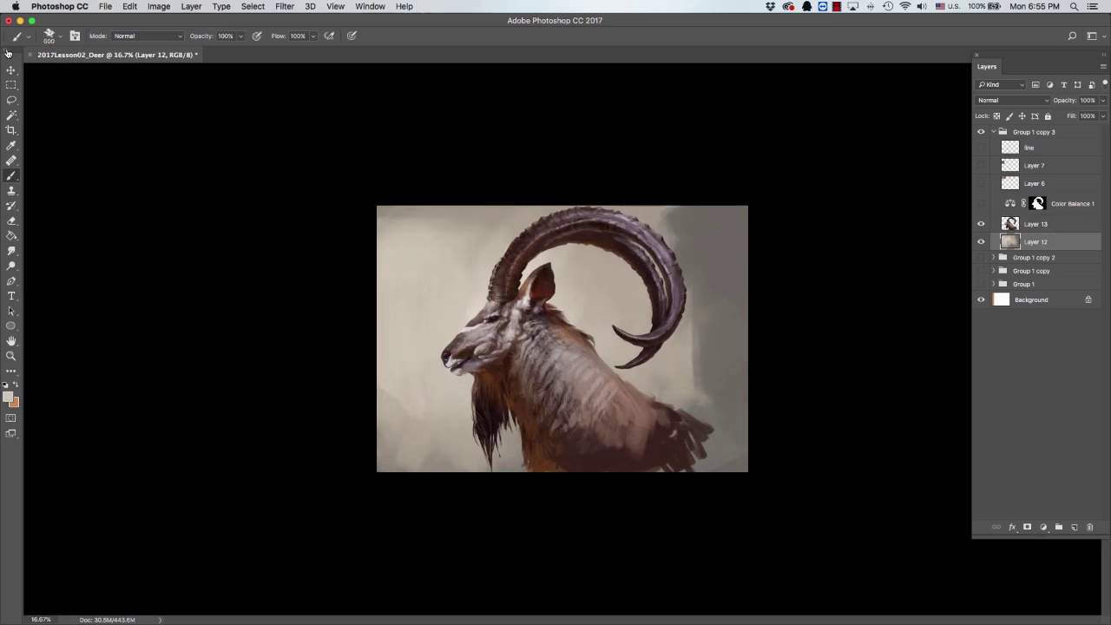
key("super+plus")
Refine the ridges along the horn's front and upper curve on Layer 13 with a small brush and sampled browns.
key("alt+bracketright")
key("bracketleft")
key("bracketleft")
key("bracketleft")
key("bracketleft")
key("bracketleft")
key("bracketleft")
key("bracketleft")
key("bracketleft")
key("bracketleft")
key("bracketleft")
key("bracketleft")
key("bracketleft")
key("bracketleft")
key("bracketleft")
key("bracketleft")
key("bracketleft")
key("bracketleft")
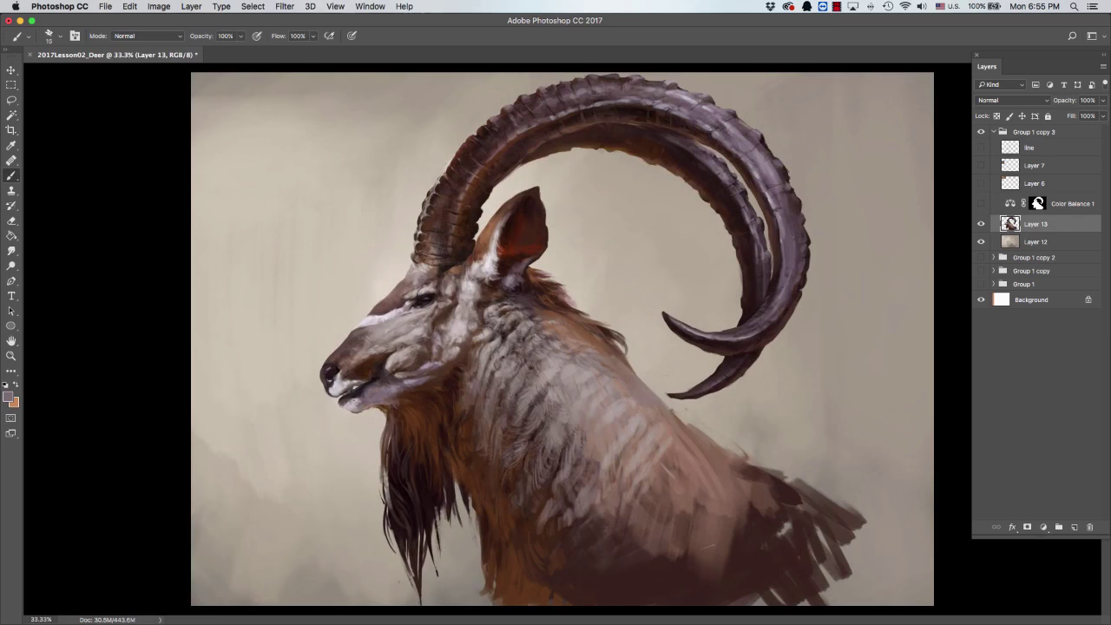
left_click(451, 164, "alt")
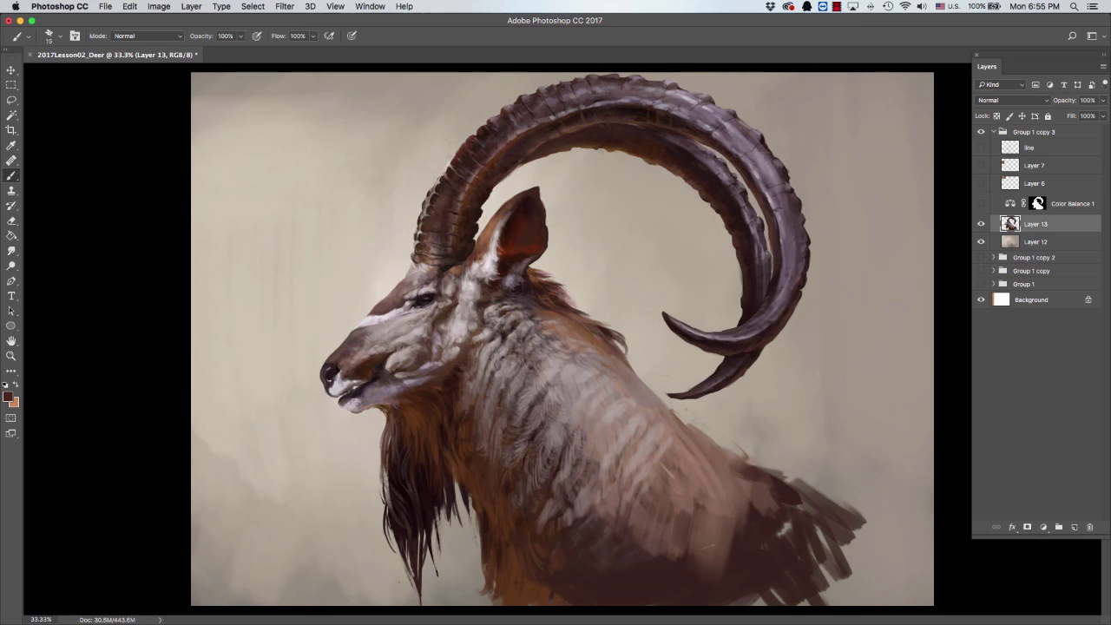
left_click(467, 162, "alt")
left_click(530, 139, "alt")
key("bracketleft")
left_click(562, 125, "alt")
key("bracketleft")
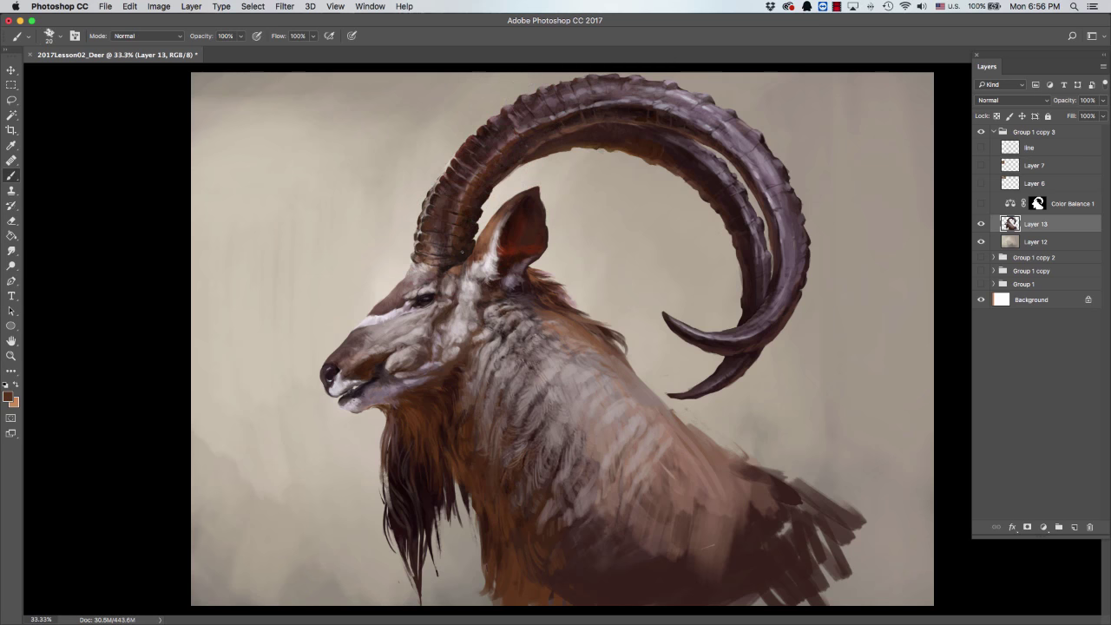
Touch up the horn's base where it meets the forehead fur with sampled dark tones.
left_click(466, 252, "alt")
key("bracketleft")
left_click(409, 260, "alt")
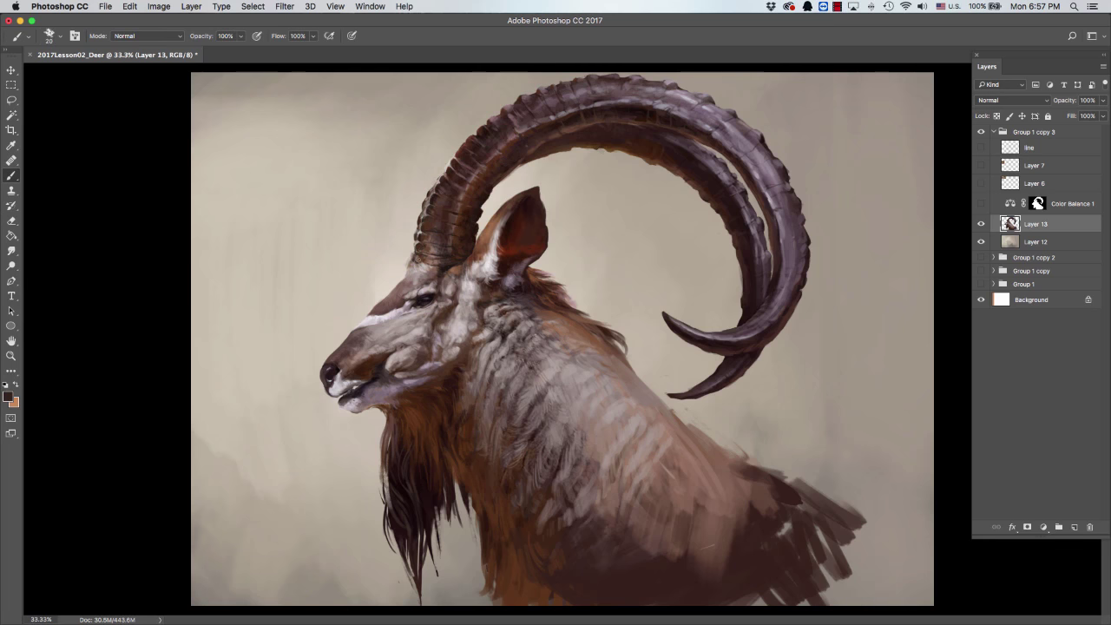
Clean up the horn's inner and outer contours by alternately erasing stray edges and painting with sampled dark browns.
left_click(576, 131, "alt")
key("e")
left_click(565, 150, "alt")
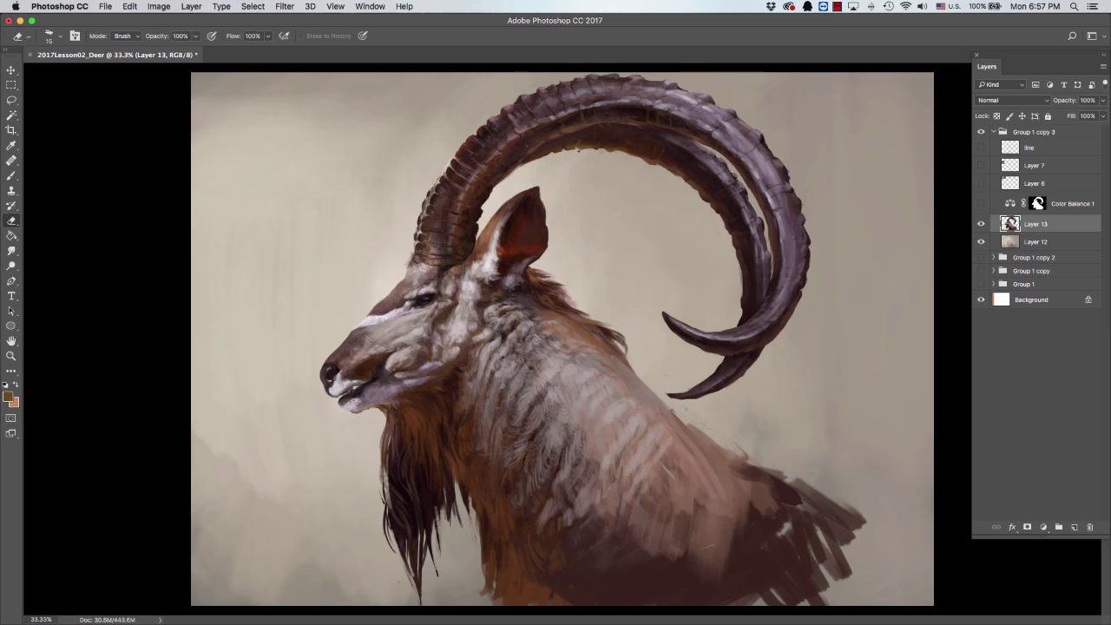
key("b")
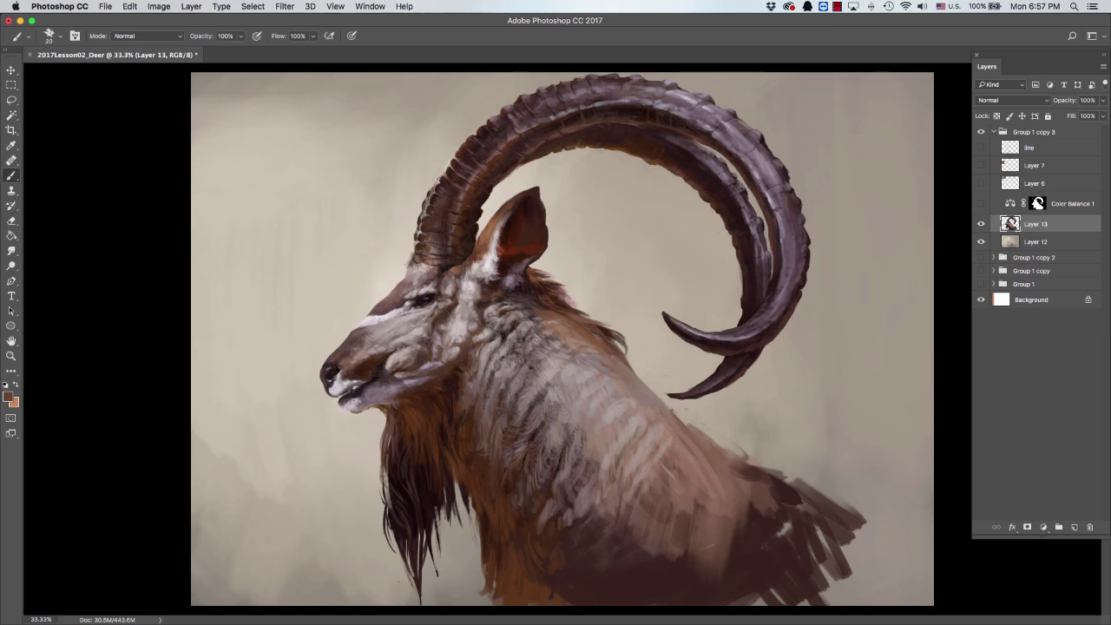
left_click(514, 75, "alt")
key("e")
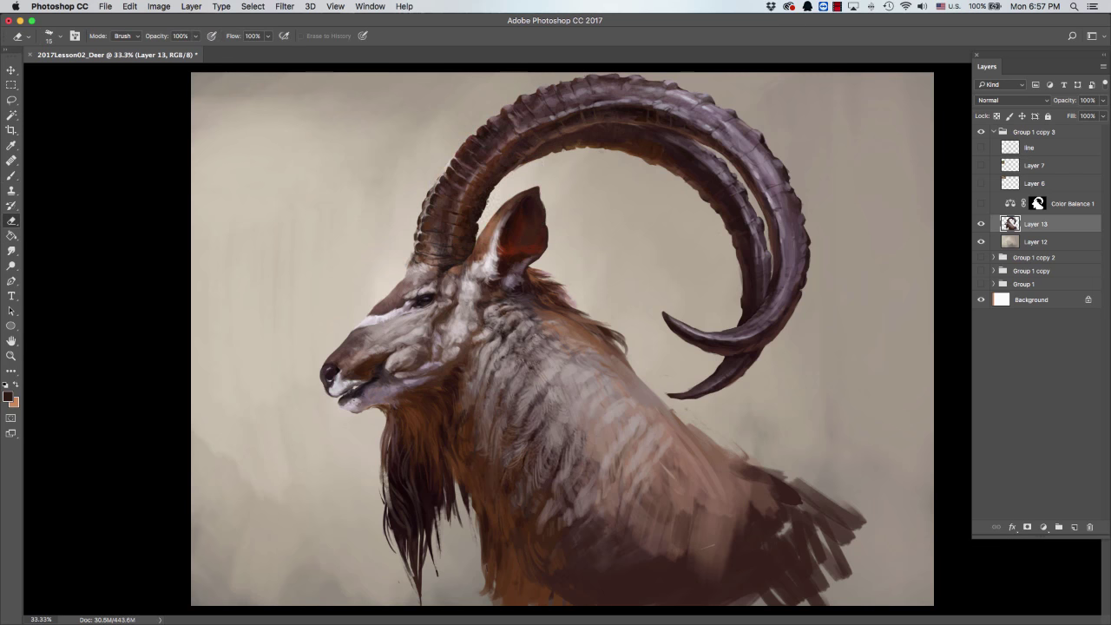
key("b")
key("e")
key("b")
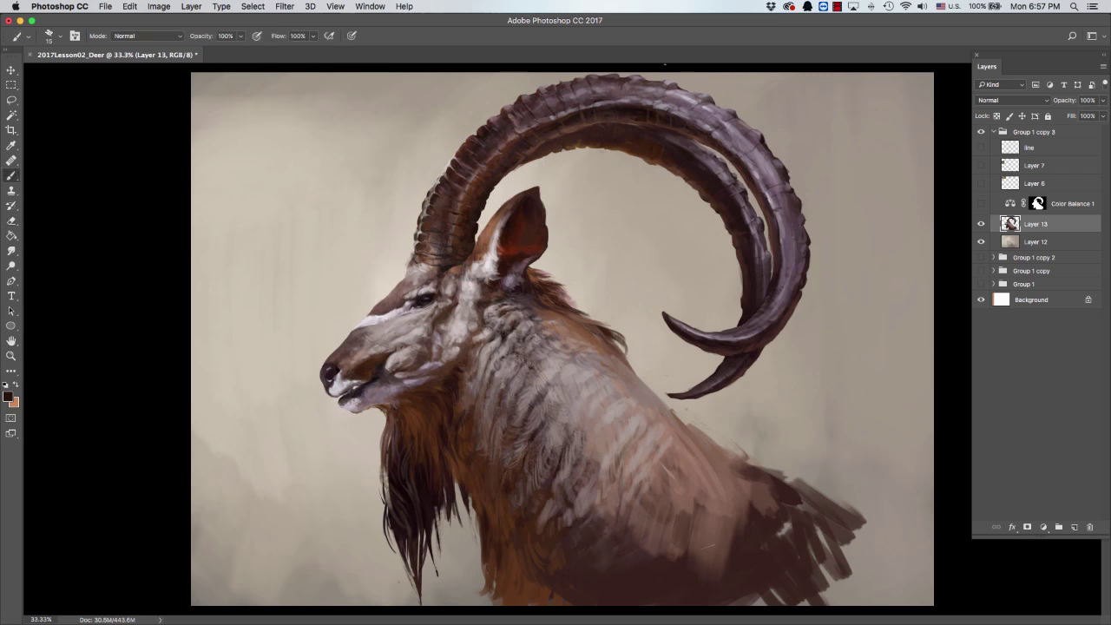
Paint hair strands along the front edge of the beard with sampled dark browns, varying the brush size.
left_click(391, 476, "alt")
mouse_move(392, 476)
left_mouse_down()
mouse_move(375, 539)
mouse_move(387, 532)
mouse_move(392, 541)
mouse_move(401, 527)
left_mouse_up()
key("]")
left_click(391, 460, "alt")
left_click(401, 512, "alt")
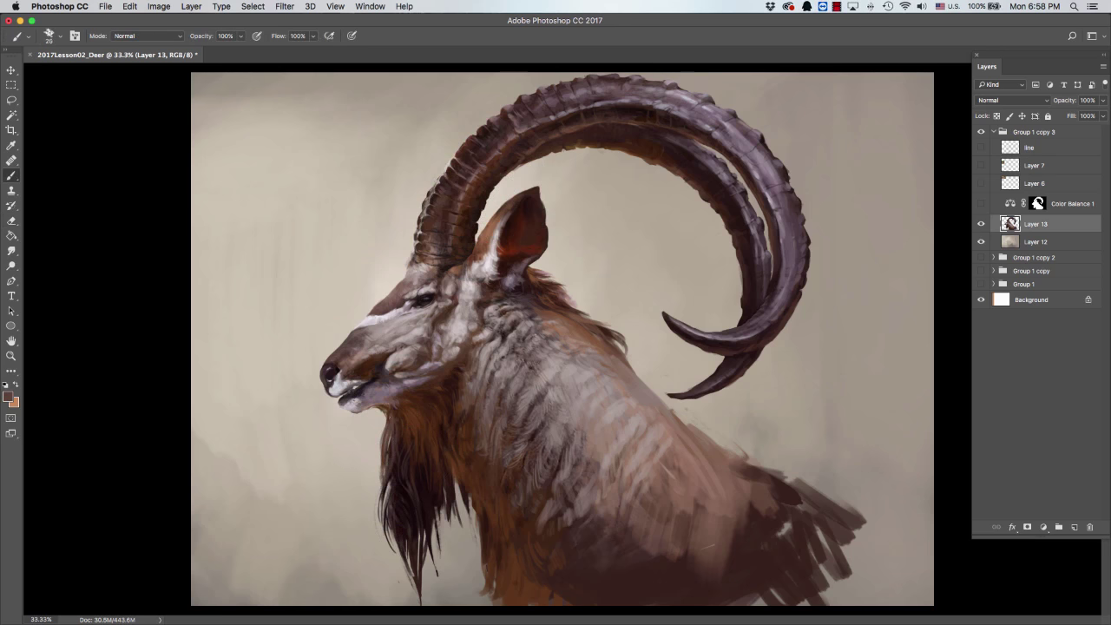
key("[")
mouse_move(382, 432)
left_mouse_down()
mouse_move(378, 469)
mouse_move(388, 418)
left_mouse_up()
Add finer strands through the beard's middle and lower tips with sampled dark and reddish browns.
left_click(403, 420, "alt")
key("]")
left_click(398, 486, "alt")
left_click_drag(437, 503, 439, 537)
left_click(405, 444, "alt")
left_click(405, 445, "alt")
mouse_move(433, 472)
left_mouse_down()
mouse_move(432, 498)
mouse_move(413, 520)
left_mouse_up()
left_click_drag(411, 501, 418, 544)
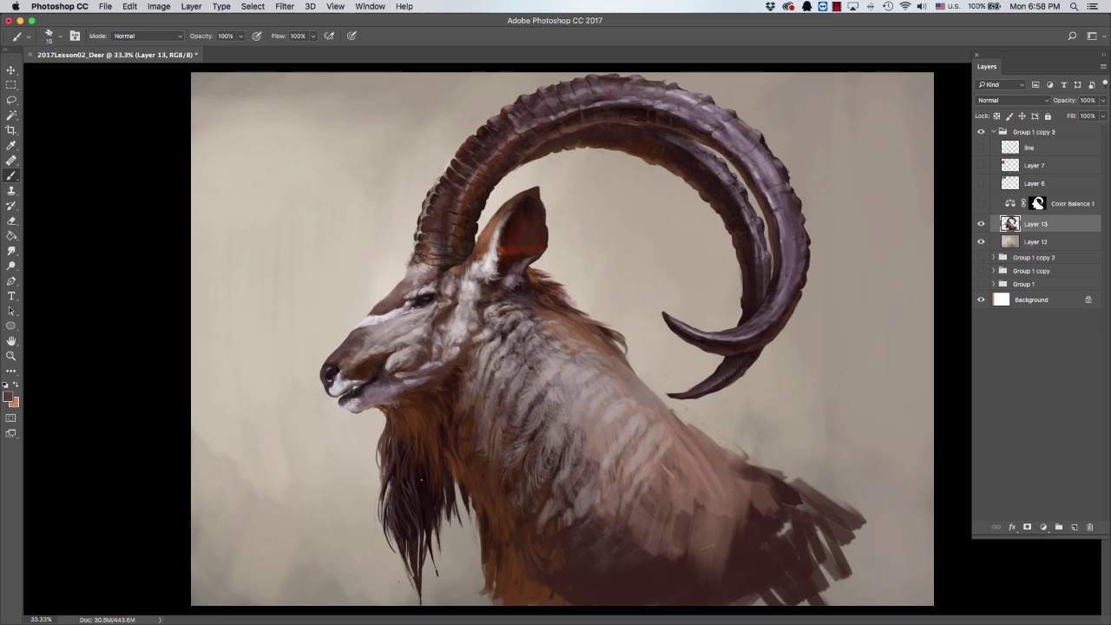
Refine the orange-brown fur along the front edge of the chest behind the beard using sampled browns.
left_click(448, 441, "alt")
key("[")
mouse_move(470, 482)
left_mouse_down()
mouse_move(491, 550)
mouse_move(477, 491)
mouse_move(490, 587)
left_mouse_up()
left_click(477, 492, "alt")
key("]")
key("]")
key("]")
key("]")
key("]")
Touch up the fur where the mane's tip meets the upper back with sampled browns and a small brush.
left_click(607, 365, "alt")
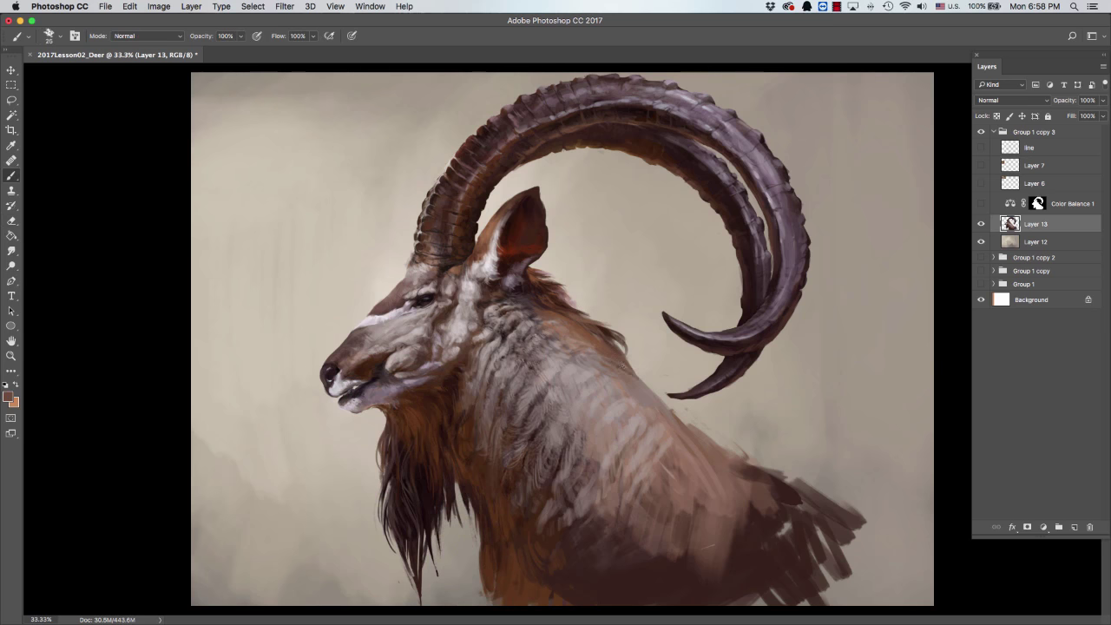
left_click(625, 374, "alt")
key("[")
key("[")
key("[")
key("[")
key("[")
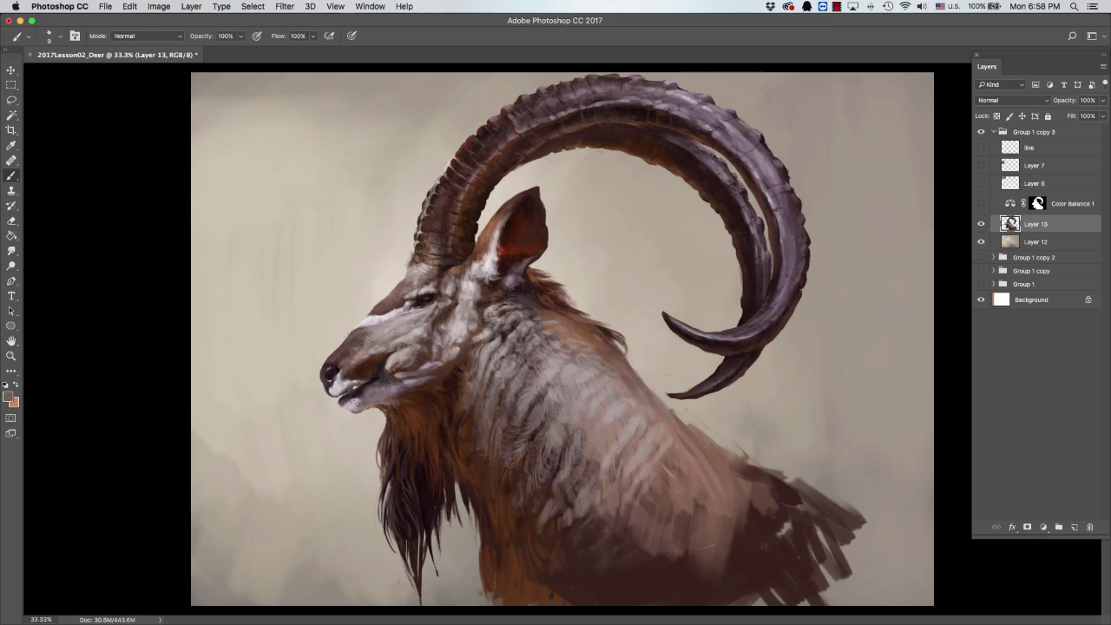
Refine the pale stripe along the bridge of the nose with sampled light and brown tones.
left_click(361, 326, "alt")
left_click(359, 327, "alt")
left_click(365, 326, "alt")
left_click(387, 311, "alt")
left_click(383, 311, "alt")
left_click(377, 330, "alt")
Shade the throat and upper beard below the jaw with a larger brush and sampled dark browns.
key("bracketright")
key("bracketright")
key("bracketright")
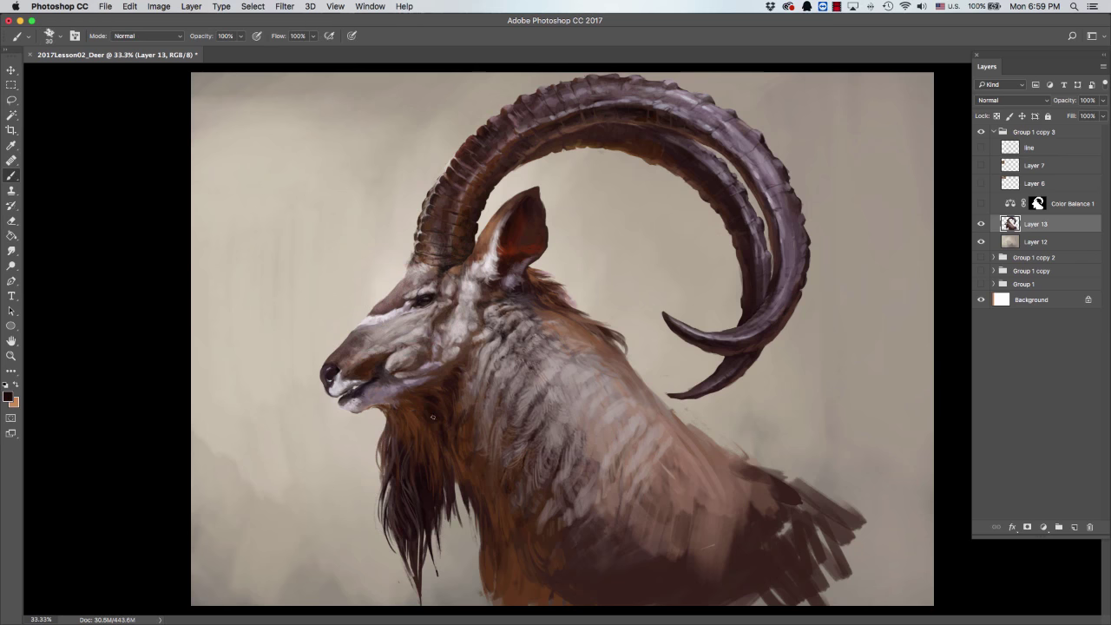
key("bracketleft")
left_click(444, 387, "alt")
key("bracketright")
key("bracketright")
left_click_drag(424, 432, 429, 460)
Set the foreground color to near-black for shading the horn.
key("super+minus")
key("super+minus")
key("super+minus")
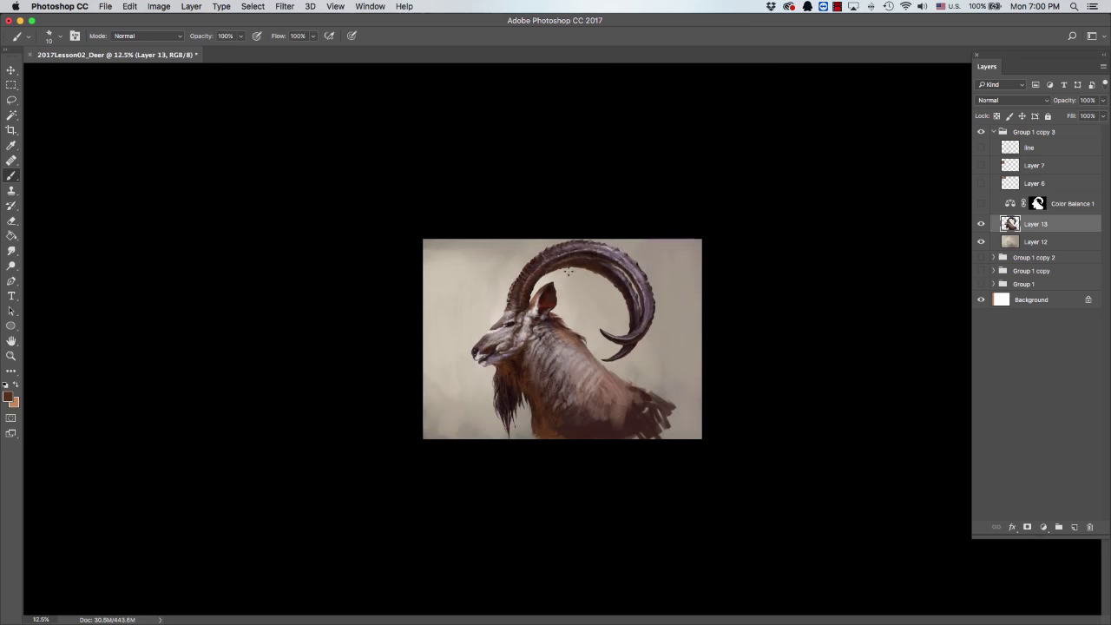
key("super+equal")
key("super+equal")
key("F6")
type("000000")
key("Return")
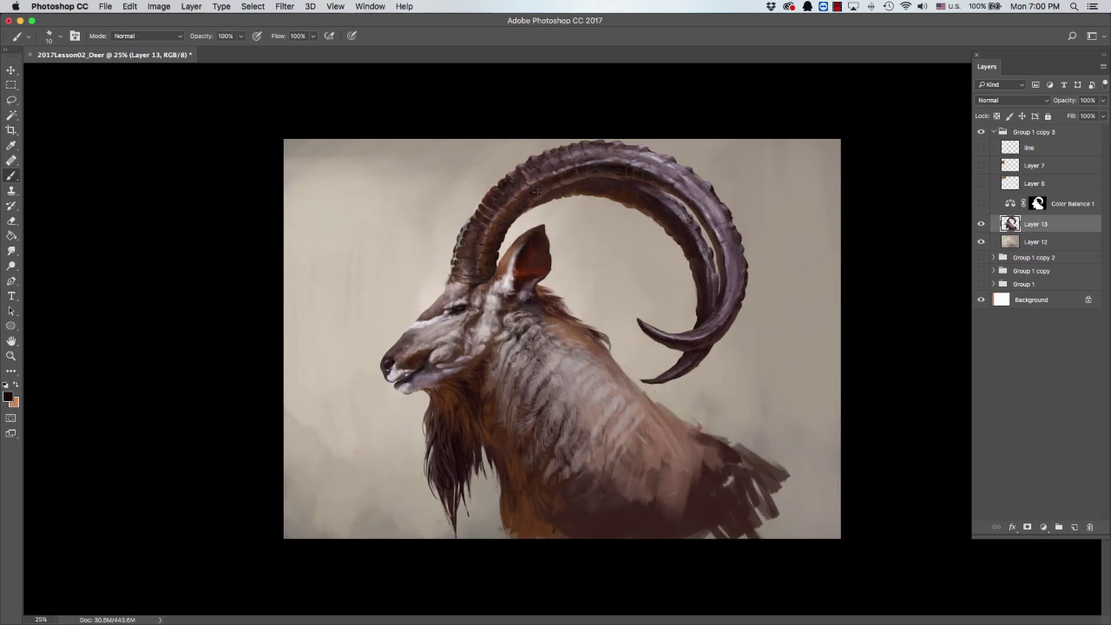